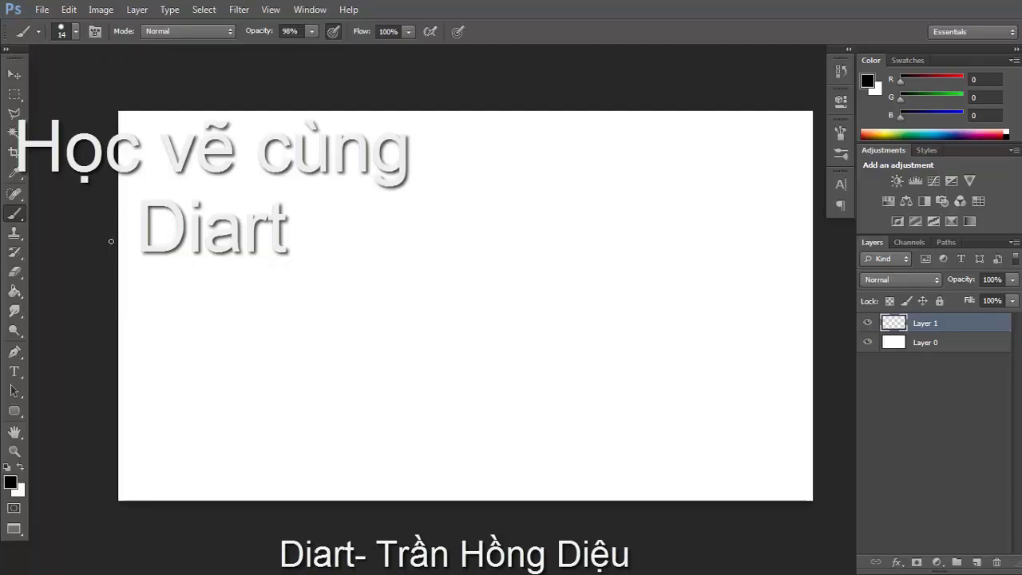
Draw one long curved grey horizon stroke across the upper part of the canvas
{"action": "mouse_move", "coordinate": [119, 233]}
{"action": "left_mouse_down"}
{"action": "mouse_move", "coordinate": [488, 209]}
{"action": "mouse_move", "coordinate": [813, 212]}
{"action": "left_mouse_up"}
Extend the horizon to the right edge and sketch distant hills on the right and upper left
{"action": "left_click_drag", "start_coordinate": [687, 203], "coordinate": [812, 190]}
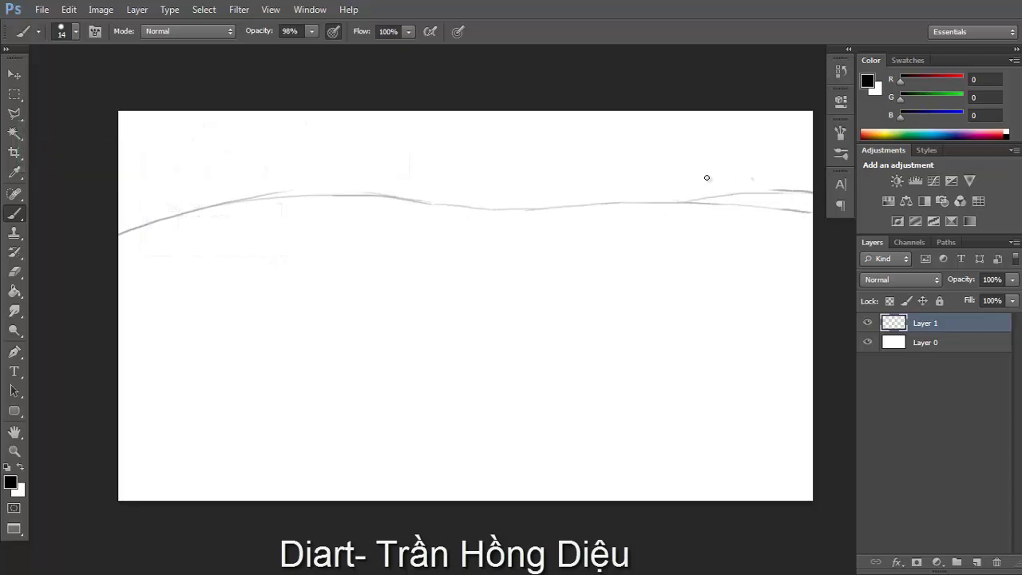
{"action": "mouse_move", "coordinate": [707, 177]}
{"action": "left_mouse_down"}
{"action": "mouse_move", "coordinate": [779, 190]}
{"action": "mouse_move", "coordinate": [660, 203]}
{"action": "left_mouse_up"}
{"action": "left_click_drag", "start_coordinate": [119, 182], "coordinate": [243, 200]}
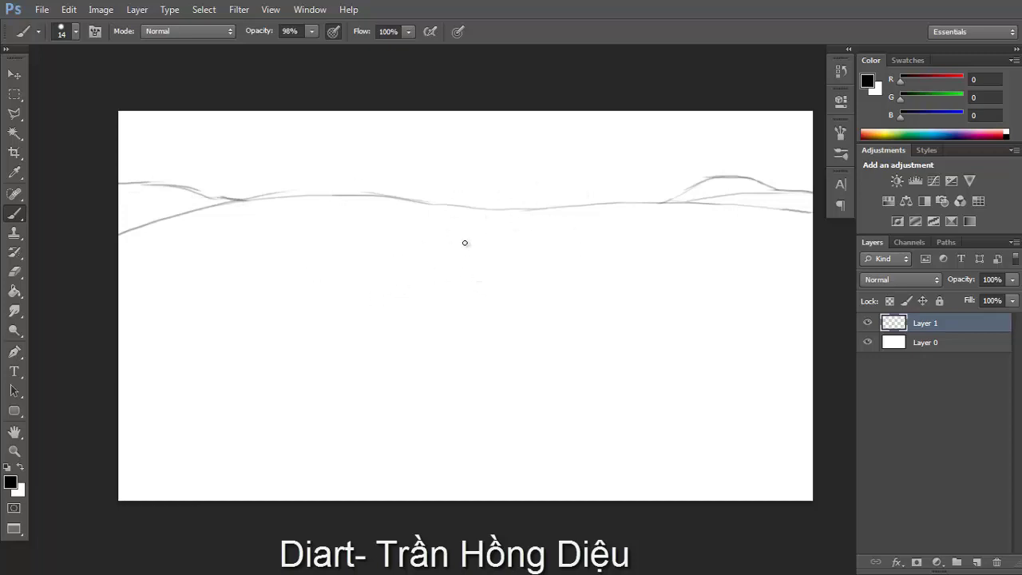
{"action": "mouse_move", "coordinate": [488, 216]}
{"action": "left_mouse_down"}
{"action": "mouse_move", "coordinate": [442, 227]}
{"action": "mouse_move", "coordinate": [182, 471]}
{"action": "left_mouse_up"}
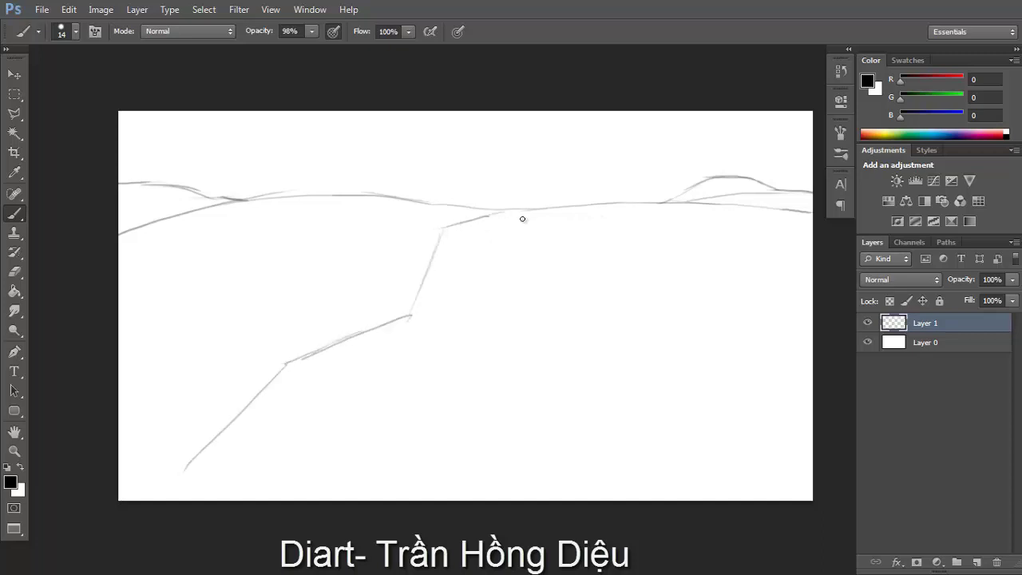
Sketch the left and right river banks descending from the horizon toward the bottom
{"action": "mouse_move", "coordinate": [546, 209]}
{"action": "left_mouse_down"}
{"action": "mouse_move", "coordinate": [488, 233]}
{"action": "mouse_move", "coordinate": [460, 329]}
{"action": "mouse_move", "coordinate": [467, 376]}
{"action": "left_mouse_up"}
{"action": "left_click_drag", "start_coordinate": [473, 384], "coordinate": [639, 490]}
{"action": "left_click_drag", "start_coordinate": [639, 487], "coordinate": [715, 501]}
{"action": "mouse_move", "coordinate": [504, 213]}
{"action": "left_mouse_down"}
{"action": "mouse_move", "coordinate": [441, 228]}
{"action": "mouse_move", "coordinate": [511, 211]}
{"action": "mouse_move", "coordinate": [407, 204]}
{"action": "mouse_move", "coordinate": [365, 222]}
{"action": "mouse_move", "coordinate": [440, 231]}
{"action": "mouse_move", "coordinate": [408, 311]}
{"action": "mouse_move", "coordinate": [252, 399]}
{"action": "mouse_move", "coordinate": [160, 500]}
{"action": "left_mouse_up"}
{"action": "mouse_move", "coordinate": [546, 213]}
{"action": "left_mouse_down"}
{"action": "mouse_move", "coordinate": [503, 230]}
{"action": "mouse_move", "coordinate": [468, 301]}
{"action": "mouse_move", "coordinate": [468, 377]}
{"action": "left_mouse_up"}
Draw vertical falling-water lines down the waterfall and spray lines fanning out below
{"action": "left_click_drag", "start_coordinate": [463, 329], "coordinate": [489, 391]}
{"action": "mouse_move", "coordinate": [453, 237]}
{"action": "left_mouse_down"}
{"action": "mouse_move", "coordinate": [429, 320]}
{"action": "mouse_move", "coordinate": [459, 323]}
{"action": "left_mouse_up"}
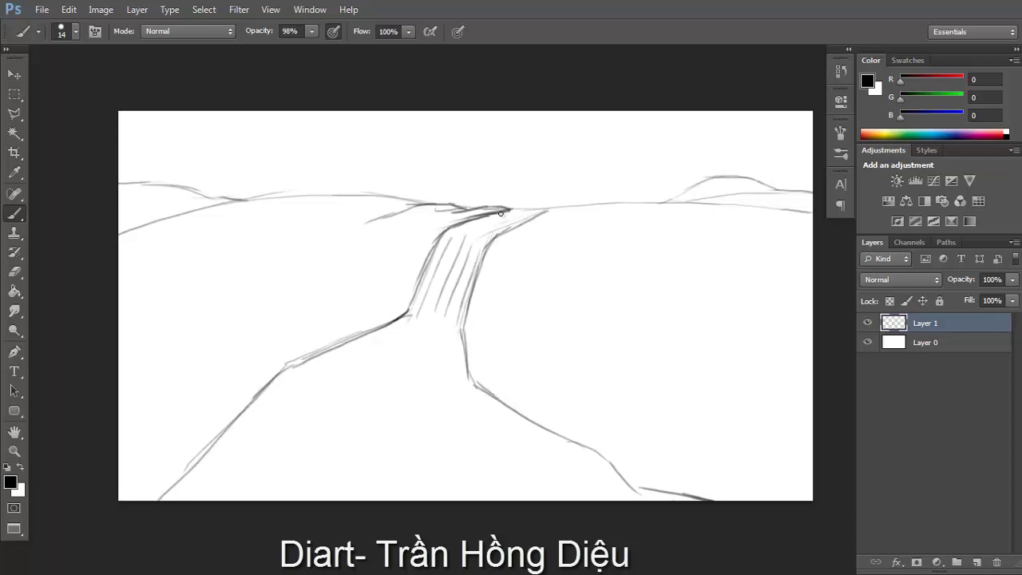
{"action": "left_click_drag", "start_coordinate": [504, 212], "coordinate": [471, 231]}
{"action": "left_click_drag", "start_coordinate": [524, 210], "coordinate": [481, 233]}
{"action": "left_click_drag", "start_coordinate": [412, 321], "coordinate": [355, 361]}
{"action": "mouse_move", "coordinate": [427, 324]}
{"action": "left_mouse_down"}
{"action": "mouse_move", "coordinate": [383, 369]}
{"action": "mouse_move", "coordinate": [421, 372]}
{"action": "left_mouse_up"}
Outline a large stream rock, a small rock beside it, and small rocks on the falls
{"action": "left_click_drag", "start_coordinate": [453, 331], "coordinate": [452, 405]}
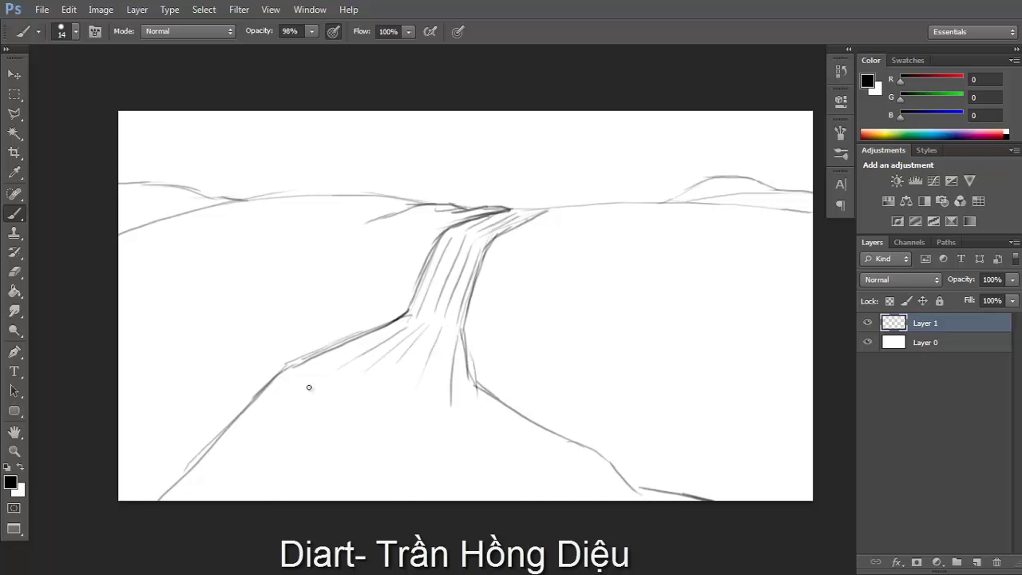
{"action": "mouse_move", "coordinate": [319, 372]}
{"action": "left_mouse_down"}
{"action": "mouse_move", "coordinate": [353, 388]}
{"action": "mouse_move", "coordinate": [319, 417]}
{"action": "left_mouse_up"}
{"action": "left_click_drag", "start_coordinate": [354, 386], "coordinate": [319, 417]}
{"action": "mouse_move", "coordinate": [300, 378]}
{"action": "left_mouse_down"}
{"action": "mouse_move", "coordinate": [355, 388]}
{"action": "mouse_move", "coordinate": [302, 412]}
{"action": "left_mouse_up"}
{"action": "left_click_drag", "start_coordinate": [380, 369], "coordinate": [359, 390]}
{"action": "mouse_move", "coordinate": [437, 312]}
{"action": "left_mouse_down"}
{"action": "mouse_move", "coordinate": [429, 326]}
{"action": "mouse_move", "coordinate": [445, 325]}
{"action": "left_mouse_up"}
{"action": "left_click_drag", "start_coordinate": [466, 248], "coordinate": [480, 248]}
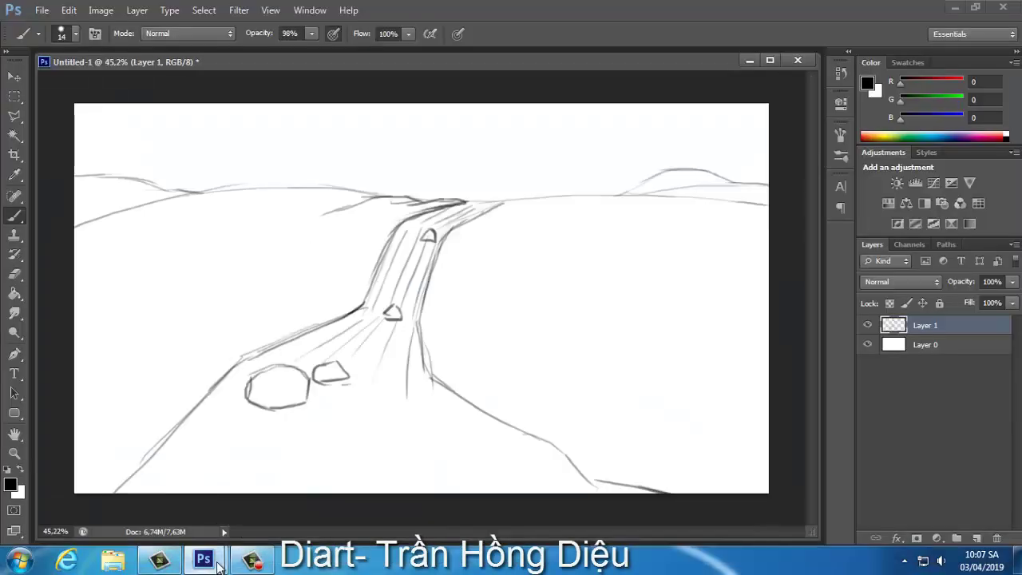
Sketch the spiky bush and bank edge beside the waterfall base, extending the right bank
{"action": "left_click", "coordinate": [256, 561]}
{"action": "left_click", "coordinate": [642, 421]}
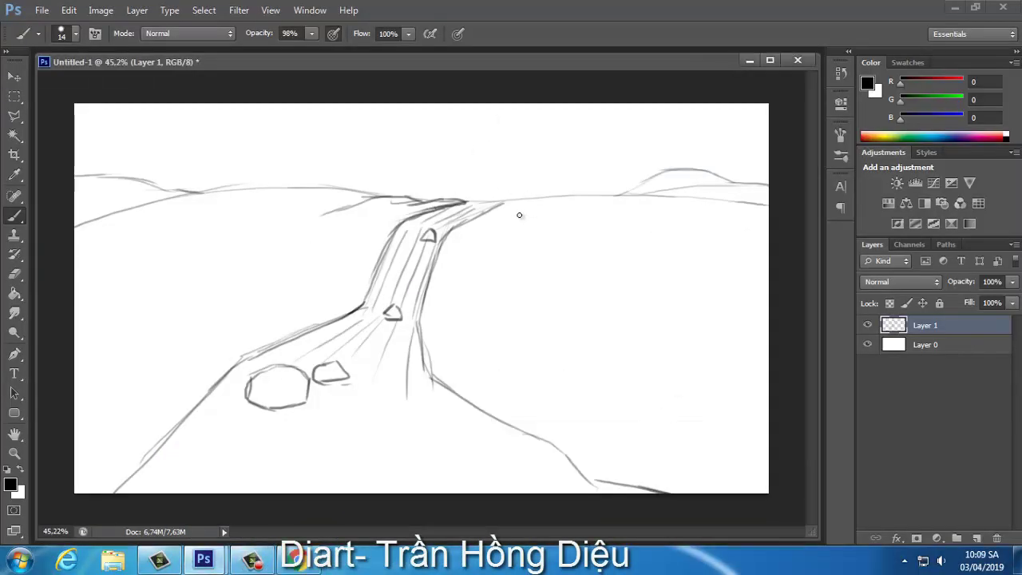
{"action": "mouse_move", "coordinate": [445, 298]}
{"action": "left_mouse_down"}
{"action": "mouse_move", "coordinate": [462, 339]}
{"action": "mouse_move", "coordinate": [451, 335]}
{"action": "mouse_move", "coordinate": [488, 340]}
{"action": "left_mouse_up"}
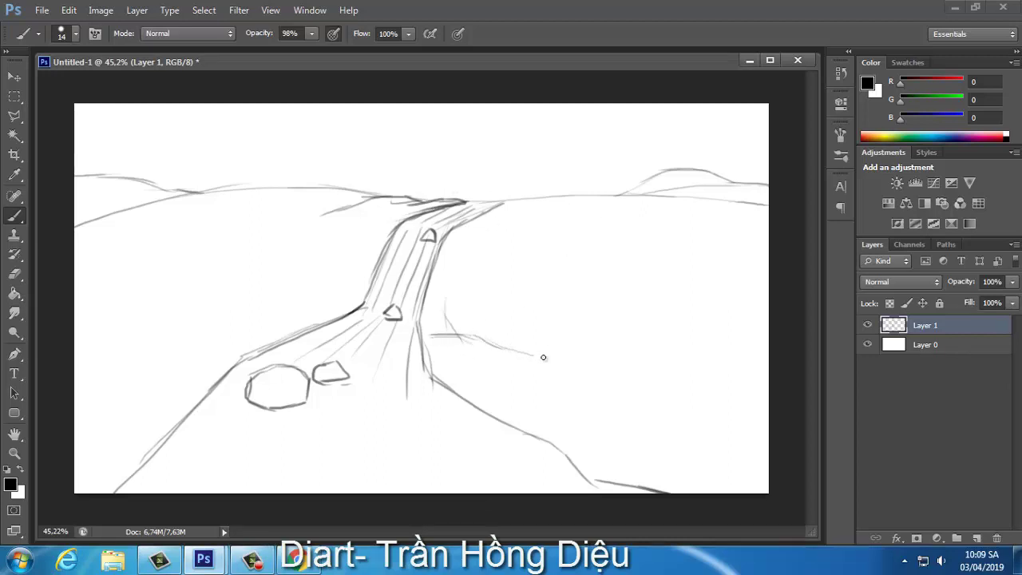
{"action": "left_click_drag", "start_coordinate": [543, 356], "coordinate": [639, 365]}
{"action": "left_click_drag", "start_coordinate": [463, 339], "coordinate": [442, 310]}
{"action": "mouse_move", "coordinate": [448, 250]}
{"action": "left_mouse_down"}
{"action": "mouse_move", "coordinate": [460, 334]}
{"action": "mouse_move", "coordinate": [476, 339]}
{"action": "mouse_move", "coordinate": [432, 316]}
{"action": "mouse_move", "coordinate": [451, 287]}
{"action": "mouse_move", "coordinate": [470, 286]}
{"action": "mouse_move", "coordinate": [487, 313]}
{"action": "mouse_move", "coordinate": [448, 336]}
{"action": "mouse_move", "coordinate": [443, 318]}
{"action": "mouse_move", "coordinate": [497, 347]}
{"action": "mouse_move", "coordinate": [473, 347]}
{"action": "mouse_move", "coordinate": [501, 358]}
{"action": "mouse_move", "coordinate": [478, 383]}
{"action": "mouse_move", "coordinate": [506, 383]}
{"action": "mouse_move", "coordinate": [441, 372]}
{"action": "mouse_move", "coordinate": [468, 394]}
{"action": "left_mouse_up"}
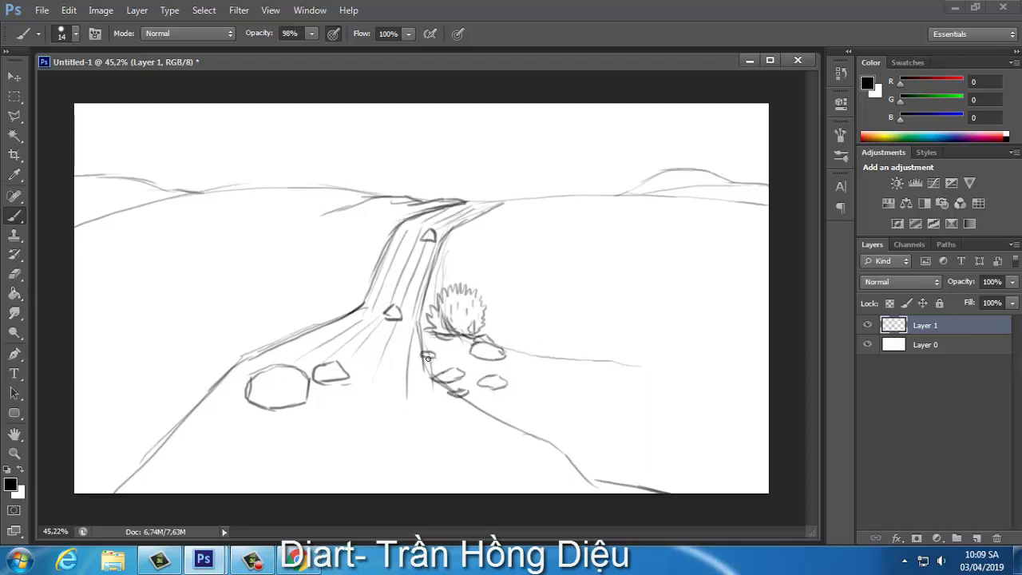
Outline more small rocks in the stream and trace the stream's right bank
{"action": "mouse_move", "coordinate": [424, 365]}
{"action": "left_mouse_down"}
{"action": "mouse_move", "coordinate": [410, 376]}
{"action": "mouse_move", "coordinate": [388, 367]}
{"action": "mouse_move", "coordinate": [365, 385]}
{"action": "mouse_move", "coordinate": [390, 399]}
{"action": "mouse_move", "coordinate": [419, 396]}
{"action": "left_mouse_up"}
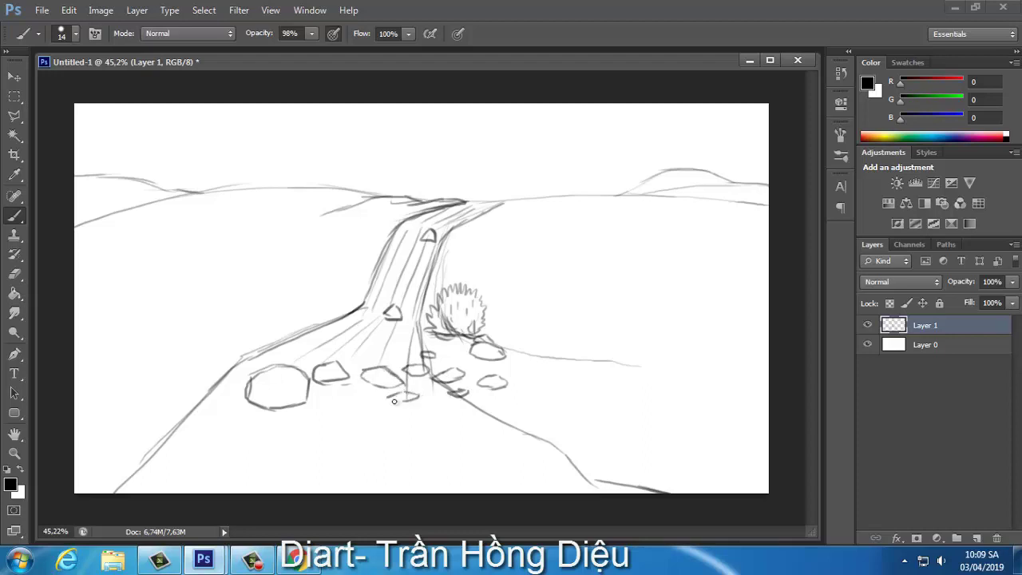
{"action": "left_click_drag", "start_coordinate": [432, 349], "coordinate": [605, 479]}
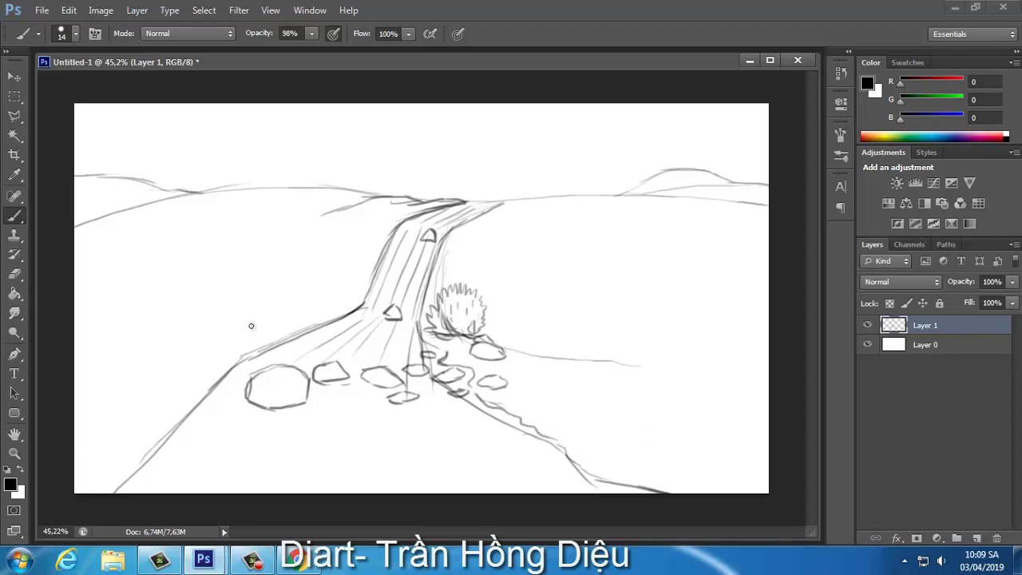
{"action": "mouse_move", "coordinate": [354, 313]}
{"action": "left_mouse_down"}
{"action": "mouse_move", "coordinate": [224, 385]}
{"action": "mouse_move", "coordinate": [106, 492]}
{"action": "left_mouse_up"}
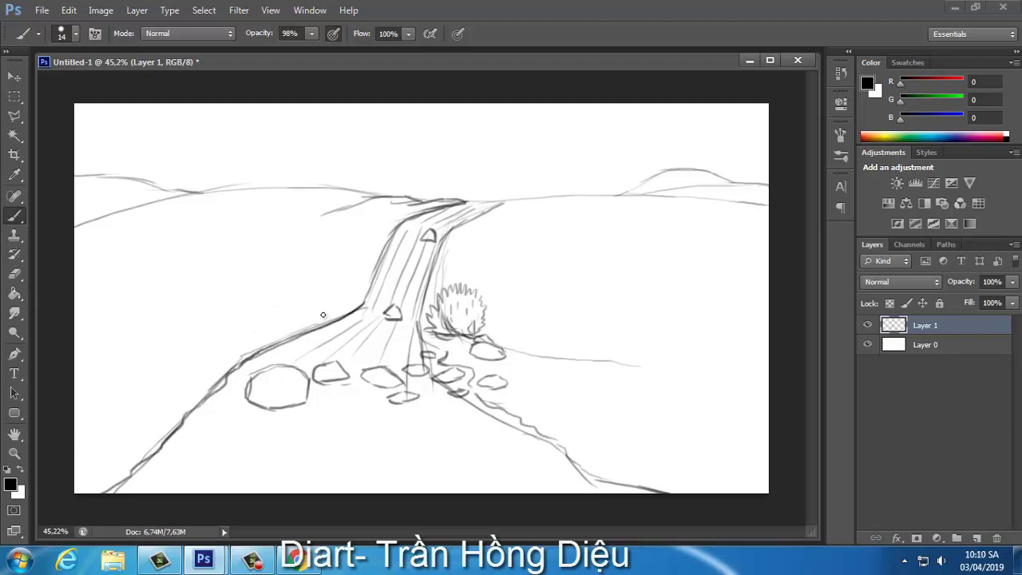
Darken the lower left bank and add outer bank and terrace lines on the left
{"action": "mouse_move", "coordinate": [324, 313]}
{"action": "left_mouse_down"}
{"action": "mouse_move", "coordinate": [205, 367]}
{"action": "mouse_move", "coordinate": [76, 464]}
{"action": "left_mouse_up"}
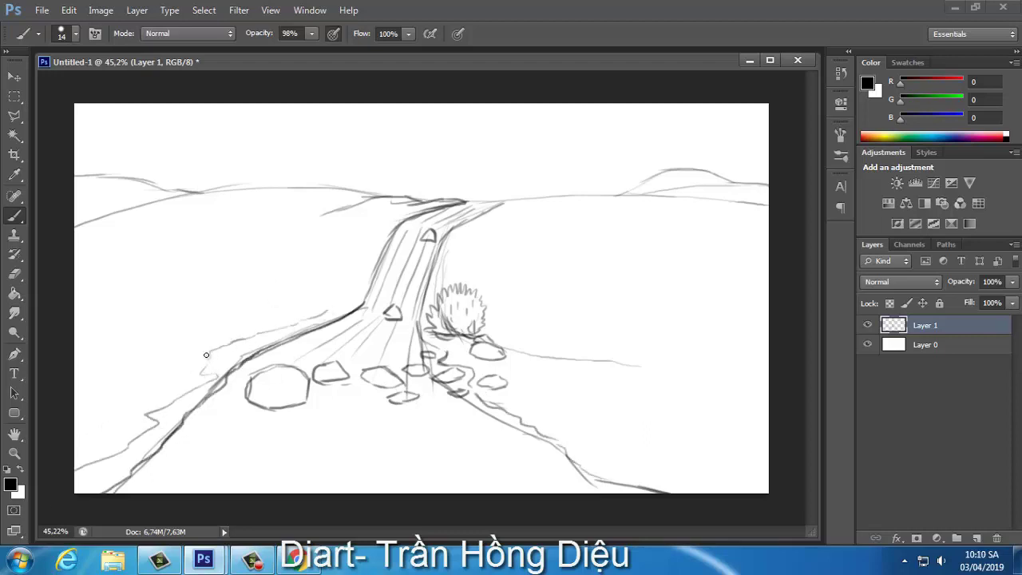
{"action": "mouse_move", "coordinate": [213, 354]}
{"action": "left_mouse_down"}
{"action": "mouse_move", "coordinate": [155, 367]}
{"action": "mouse_move", "coordinate": [58, 361]}
{"action": "left_mouse_up"}
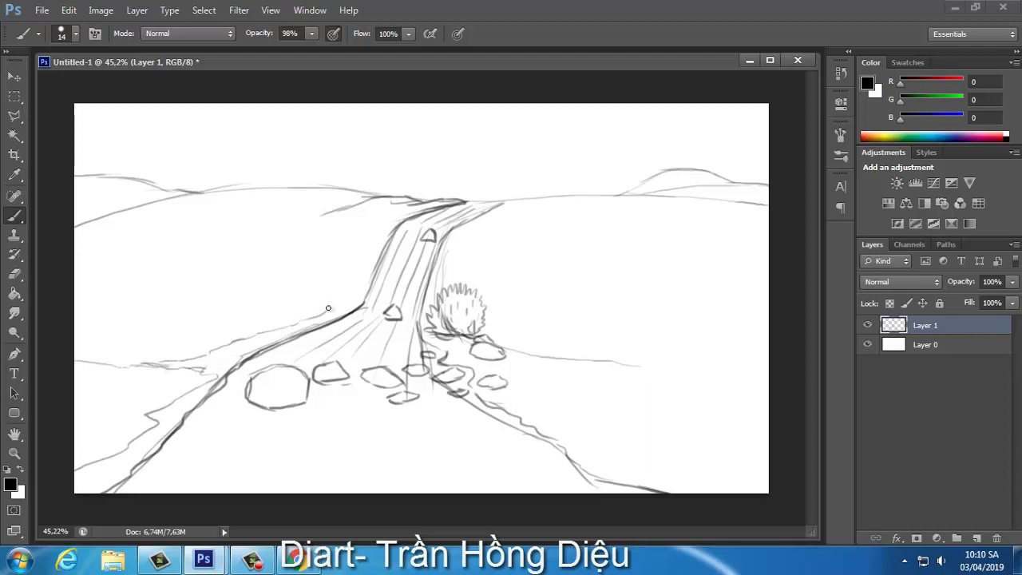
{"action": "mouse_move", "coordinate": [382, 230]}
{"action": "left_mouse_down"}
{"action": "mouse_move", "coordinate": [268, 237]}
{"action": "mouse_move", "coordinate": [141, 266]}
{"action": "left_mouse_up"}
{"action": "left_click_drag", "start_coordinate": [208, 240], "coordinate": [77, 227]}
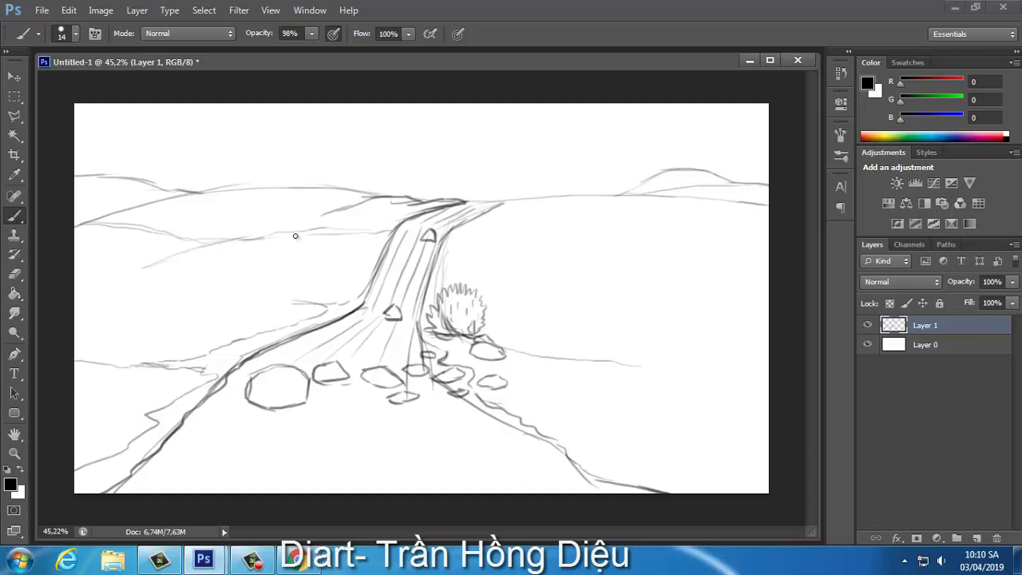
Add a far bank line right of the falls and vertical cliff lines beside the waterfall
{"action": "mouse_move", "coordinate": [470, 227]}
{"action": "left_mouse_down"}
{"action": "mouse_move", "coordinate": [728, 265]}
{"action": "mouse_move", "coordinate": [597, 259]}
{"action": "left_mouse_up"}
{"action": "mouse_move", "coordinate": [509, 204]}
{"action": "left_mouse_down"}
{"action": "mouse_move", "coordinate": [537, 197]}
{"action": "mouse_move", "coordinate": [519, 200]}
{"action": "left_mouse_up"}
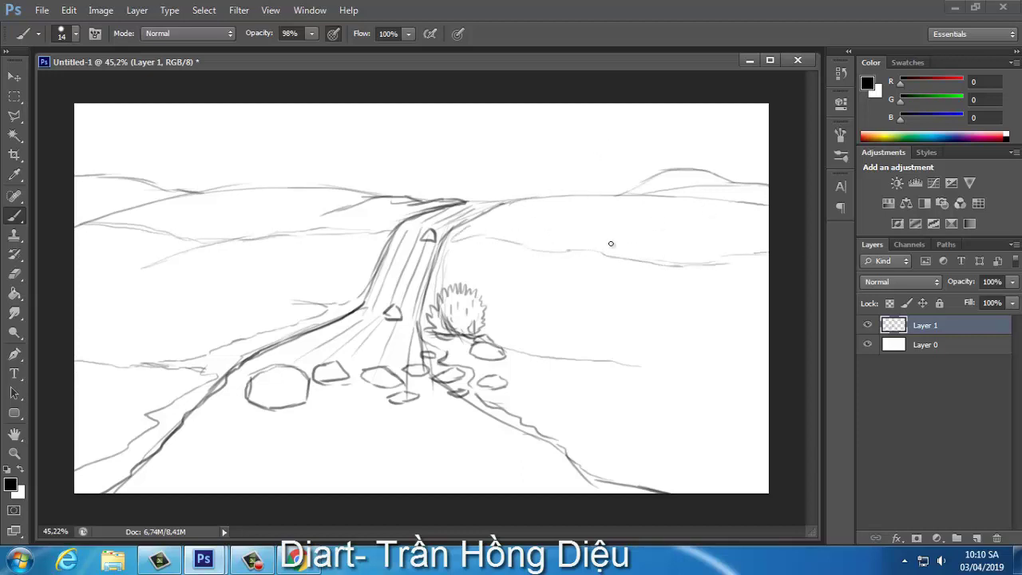
{"action": "left_click_drag", "start_coordinate": [462, 256], "coordinate": [454, 287]}
{"action": "left_click_drag", "start_coordinate": [528, 318], "coordinate": [530, 352]}
{"action": "mouse_move", "coordinate": [515, 251]}
{"action": "left_mouse_down"}
{"action": "mouse_move", "coordinate": [513, 337]}
{"action": "mouse_move", "coordinate": [501, 350]}
{"action": "mouse_move", "coordinate": [520, 356]}
{"action": "left_mouse_up"}
Extend the terrace, hill and bank lines out to the left and right canvas edges
{"action": "left_click_drag", "start_coordinate": [324, 302], "coordinate": [96, 310]}
{"action": "left_click_drag", "start_coordinate": [136, 271], "coordinate": [70, 282]}
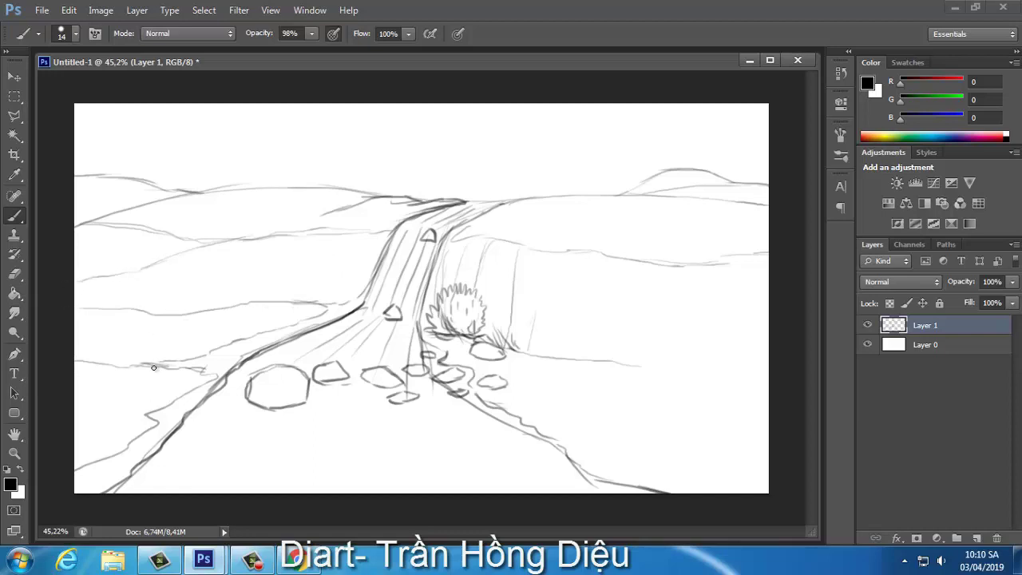
{"action": "left_click_drag", "start_coordinate": [154, 366], "coordinate": [80, 364]}
{"action": "left_click_drag", "start_coordinate": [634, 367], "coordinate": [768, 399]}
{"action": "left_click_drag", "start_coordinate": [768, 334], "coordinate": [680, 373]}
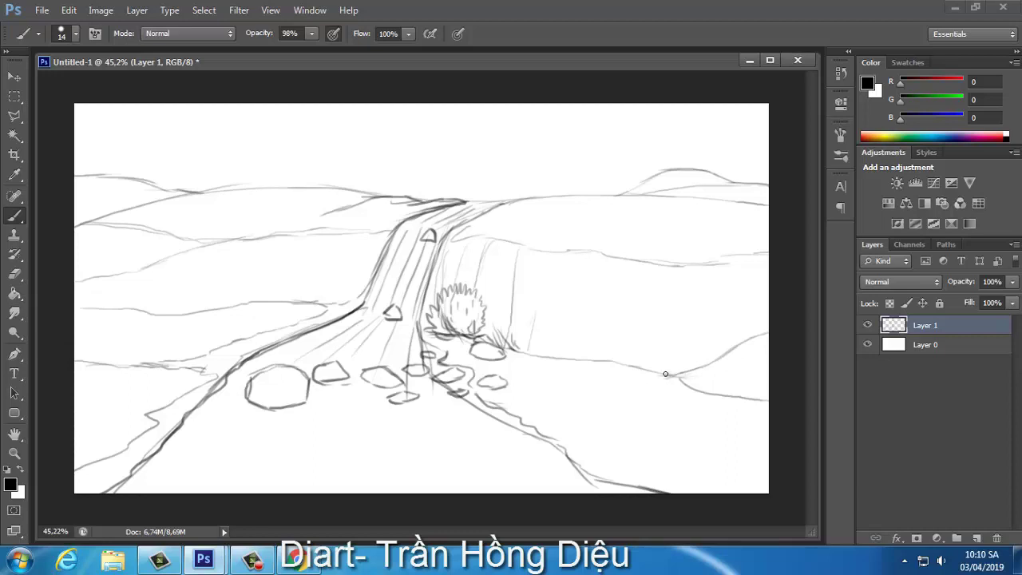
{"action": "mouse_move", "coordinate": [620, 366]}
{"action": "left_mouse_down"}
{"action": "mouse_move", "coordinate": [768, 319]}
{"action": "mouse_move", "coordinate": [607, 362]}
{"action": "mouse_move", "coordinate": [497, 348]}
{"action": "left_mouse_up"}
{"action": "mouse_move", "coordinate": [751, 345]}
{"action": "left_mouse_down"}
{"action": "mouse_move", "coordinate": [677, 378]}
{"action": "mouse_move", "coordinate": [768, 401]}
{"action": "left_mouse_up"}
Redraw the left bank with darker lines running down to the lower-left edge
{"action": "left_click_drag", "start_coordinate": [315, 311], "coordinate": [371, 284]}
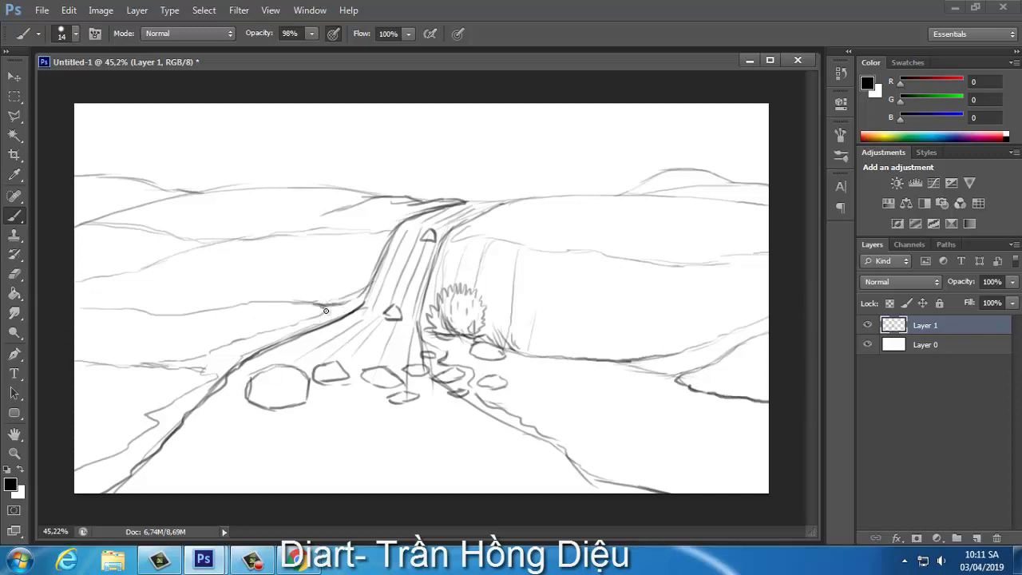
{"action": "left_click_drag", "start_coordinate": [326, 310], "coordinate": [135, 367]}
{"action": "mouse_move", "coordinate": [205, 375]}
{"action": "left_mouse_down"}
{"action": "mouse_move", "coordinate": [95, 429]}
{"action": "mouse_move", "coordinate": [75, 472]}
{"action": "left_mouse_up"}
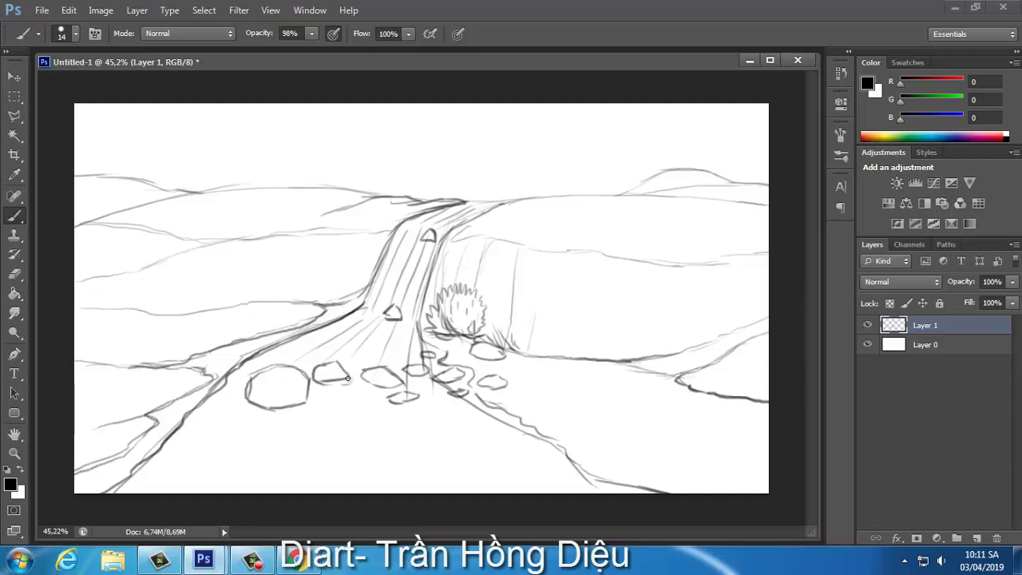
Sketch ripple and water strokes around and beneath the foreground rocks
{"action": "mouse_move", "coordinate": [313, 380]}
{"action": "left_mouse_down"}
{"action": "mouse_move", "coordinate": [298, 423]}
{"action": "mouse_move", "coordinate": [355, 407]}
{"action": "left_mouse_up"}
{"action": "left_click_drag", "start_coordinate": [240, 369], "coordinate": [232, 405]}
{"action": "left_click_drag", "start_coordinate": [359, 382], "coordinate": [386, 393]}
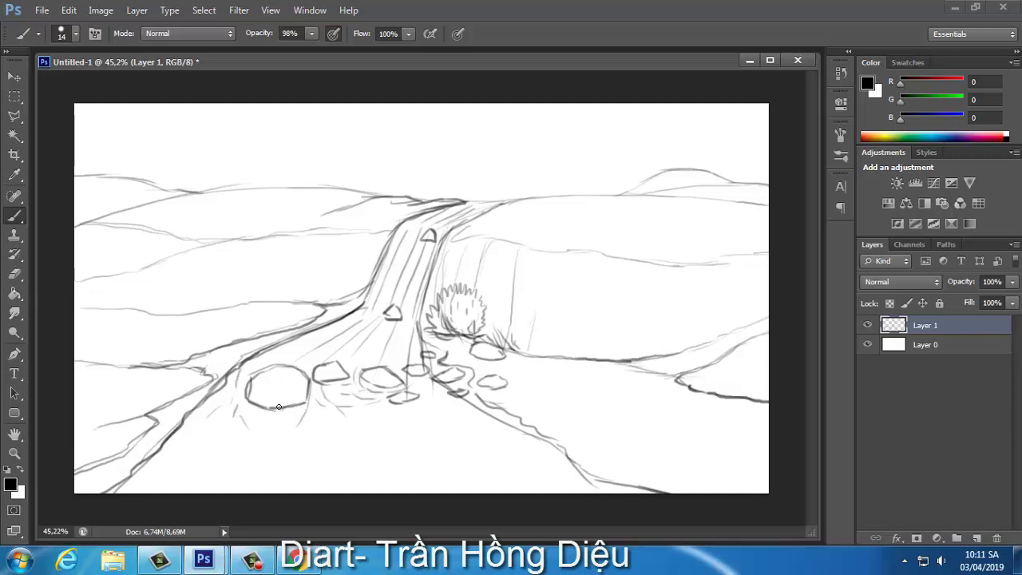
{"action": "left_click_drag", "start_coordinate": [279, 406], "coordinate": [308, 397]}
{"action": "left_click_drag", "start_coordinate": [249, 393], "coordinate": [229, 421]}
{"action": "left_click_drag", "start_coordinate": [307, 399], "coordinate": [317, 425]}
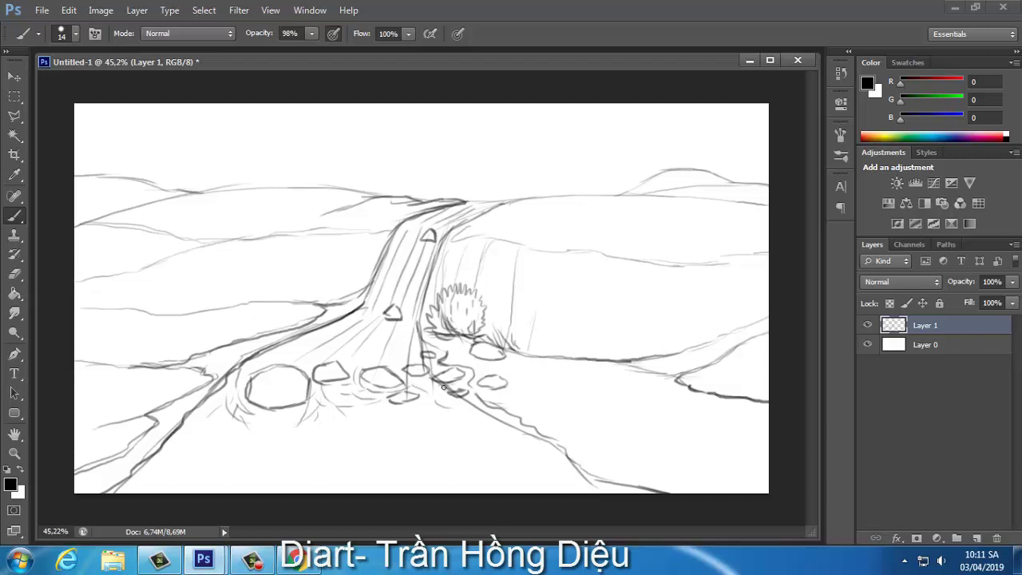
Erase the stray waterfall lines crossing the small rocks and bank
{"action": "key", "text": "e"}
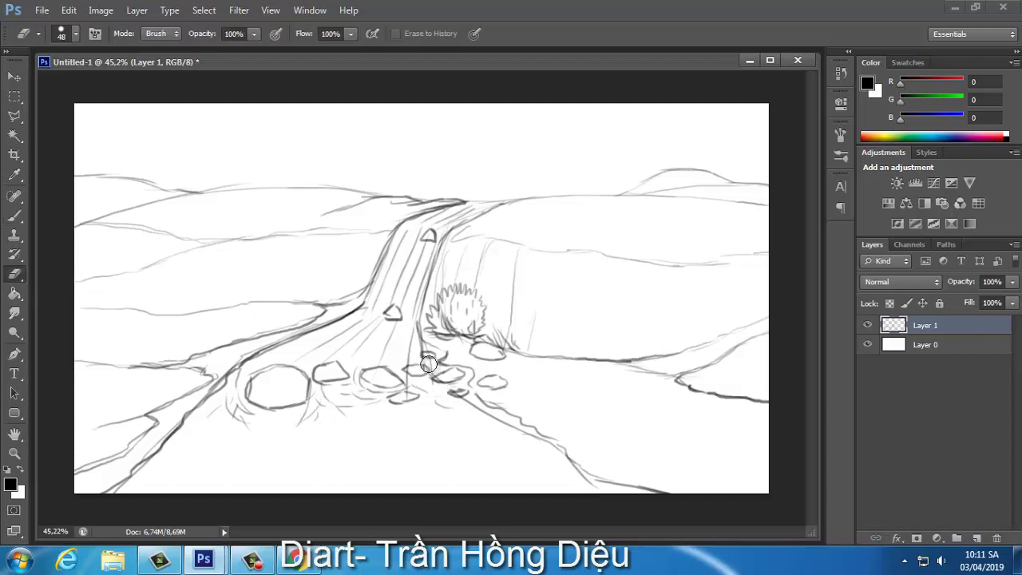
{"action": "left_click_drag", "start_coordinate": [428, 364], "coordinate": [423, 348]}
{"action": "mouse_move", "coordinate": [440, 387]}
{"action": "left_mouse_down"}
{"action": "mouse_move", "coordinate": [451, 396]}
{"action": "mouse_move", "coordinate": [438, 407]}
{"action": "mouse_move", "coordinate": [467, 403]}
{"action": "mouse_move", "coordinate": [505, 426]}
{"action": "left_mouse_up"}
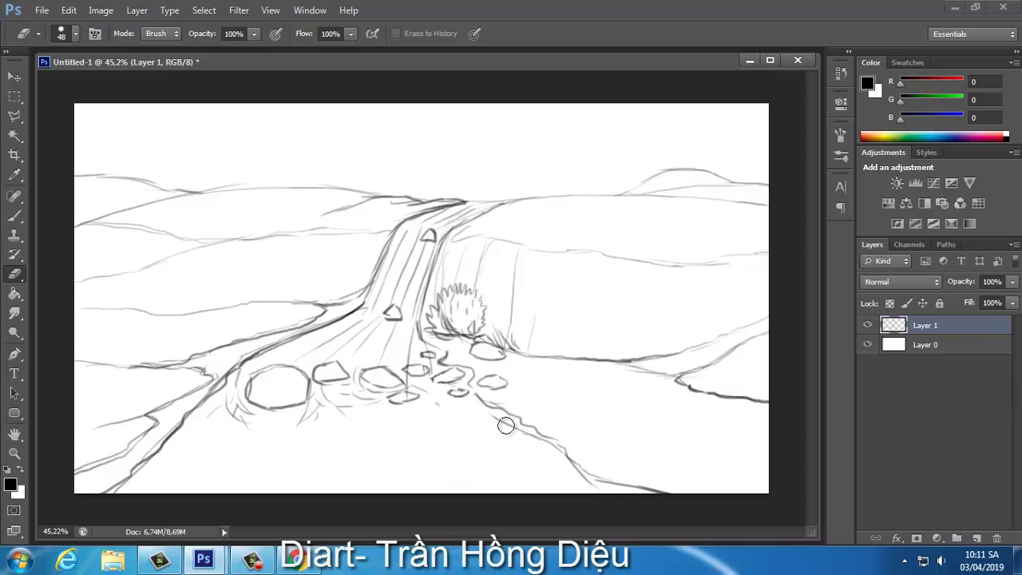
Re-outline the stream rocks, riverbank and large rock tops more darkly with the Brush
{"action": "key", "text": "b"}
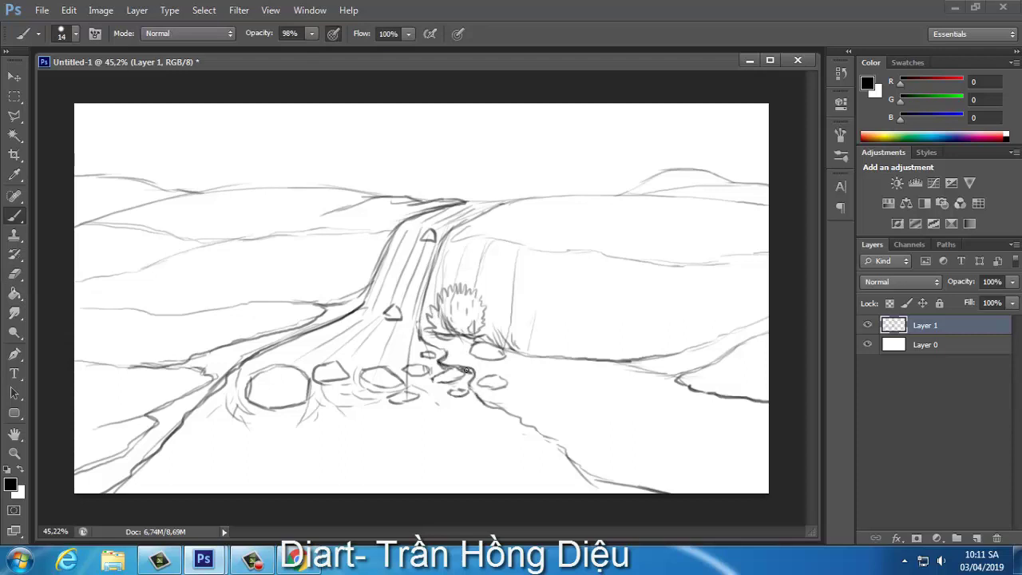
{"action": "left_click_drag", "start_coordinate": [422, 339], "coordinate": [444, 356]}
{"action": "left_click_drag", "start_coordinate": [473, 389], "coordinate": [535, 432]}
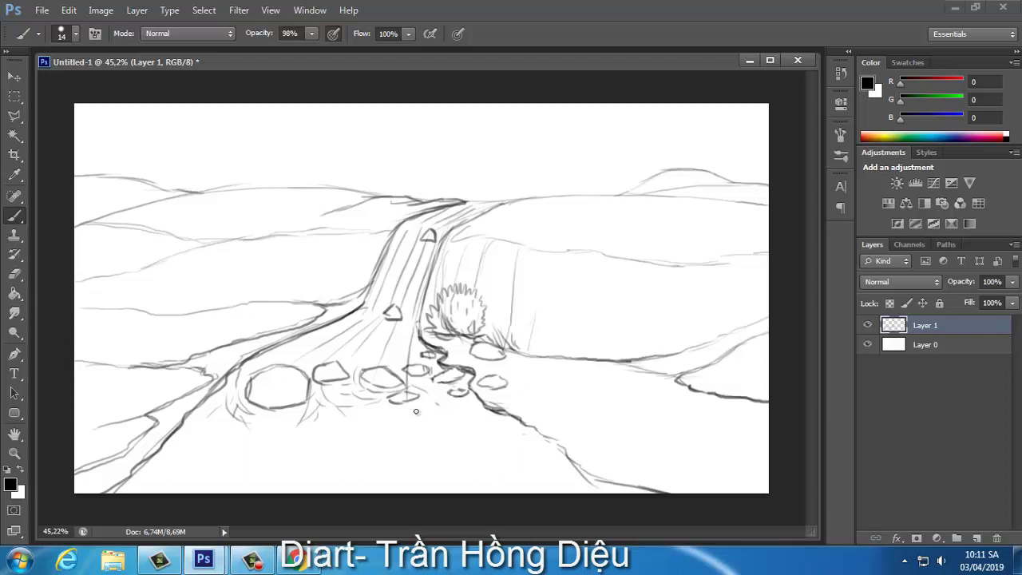
{"action": "left_click_drag", "start_coordinate": [256, 377], "coordinate": [327, 364]}
Sketch a tree trunk with branches on the right bank, plus roots and a lower ground line
{"action": "mouse_move", "coordinate": [592, 348]}
{"action": "left_mouse_down"}
{"action": "mouse_move", "coordinate": [644, 278]}
{"action": "mouse_move", "coordinate": [570, 241]}
{"action": "mouse_move", "coordinate": [624, 265]}
{"action": "mouse_move", "coordinate": [668, 240]}
{"action": "mouse_move", "coordinate": [650, 260]}
{"action": "mouse_move", "coordinate": [641, 226]}
{"action": "mouse_move", "coordinate": [643, 268]}
{"action": "mouse_move", "coordinate": [655, 276]}
{"action": "left_mouse_up"}
{"action": "mouse_move", "coordinate": [663, 228]}
{"action": "left_mouse_down"}
{"action": "mouse_move", "coordinate": [676, 261]}
{"action": "mouse_move", "coordinate": [638, 317]}
{"action": "mouse_move", "coordinate": [661, 327]}
{"action": "mouse_move", "coordinate": [558, 360]}
{"action": "left_mouse_up"}
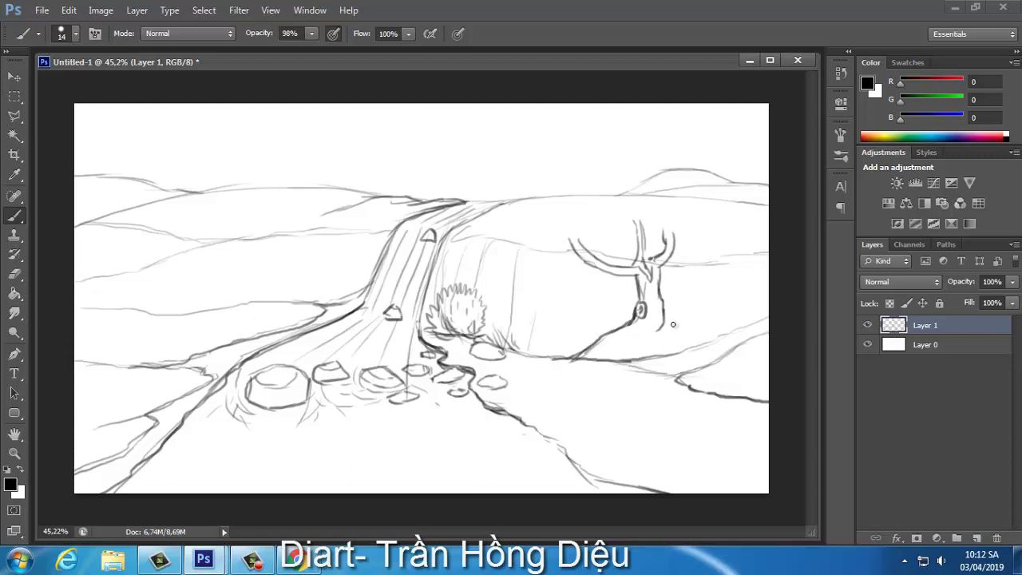
{"action": "mouse_move", "coordinate": [656, 333]}
{"action": "left_mouse_down"}
{"action": "mouse_move", "coordinate": [678, 353]}
{"action": "mouse_move", "coordinate": [556, 362]}
{"action": "mouse_move", "coordinate": [604, 359]}
{"action": "mouse_move", "coordinate": [629, 345]}
{"action": "mouse_move", "coordinate": [634, 369]}
{"action": "mouse_move", "coordinate": [666, 369]}
{"action": "mouse_move", "coordinate": [639, 381]}
{"action": "mouse_move", "coordinate": [646, 363]}
{"action": "left_mouse_up"}
{"action": "key", "text": "e"}
{"action": "key", "text": "b"}
{"action": "left_click_drag", "start_coordinate": [650, 359], "coordinate": [696, 375]}
{"action": "left_click_drag", "start_coordinate": [596, 356], "coordinate": [531, 372]}
{"action": "key", "text": "e"}
{"action": "key", "text": "b"}
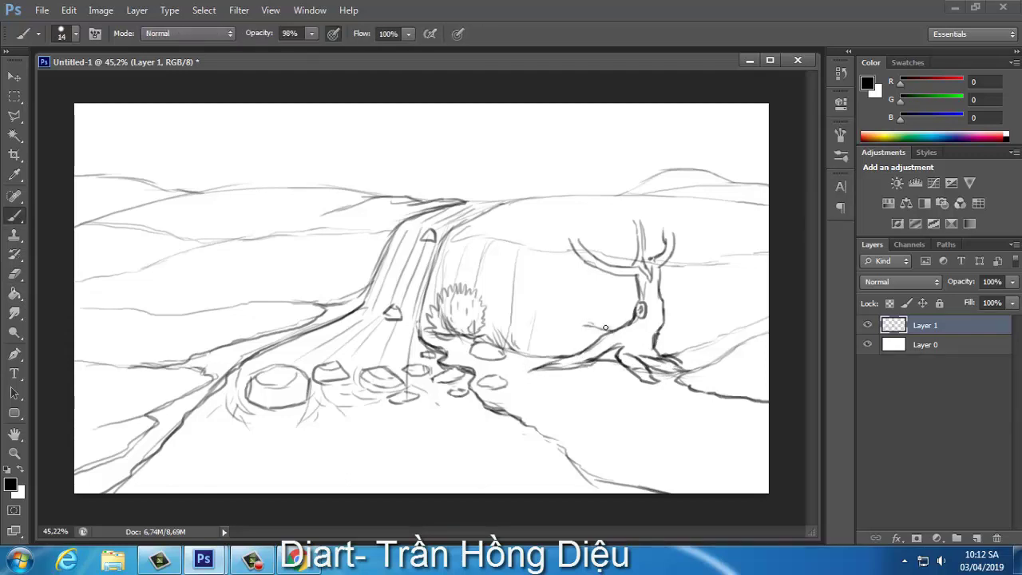
Darken the trunk and branches, erase the old trunk top, and redraw the trunk
{"action": "mouse_move", "coordinate": [650, 270]}
{"action": "left_mouse_down"}
{"action": "mouse_move", "coordinate": [634, 221]}
{"action": "mouse_move", "coordinate": [640, 270]}
{"action": "left_mouse_up"}
{"action": "left_click_drag", "start_coordinate": [666, 250], "coordinate": [662, 245]}
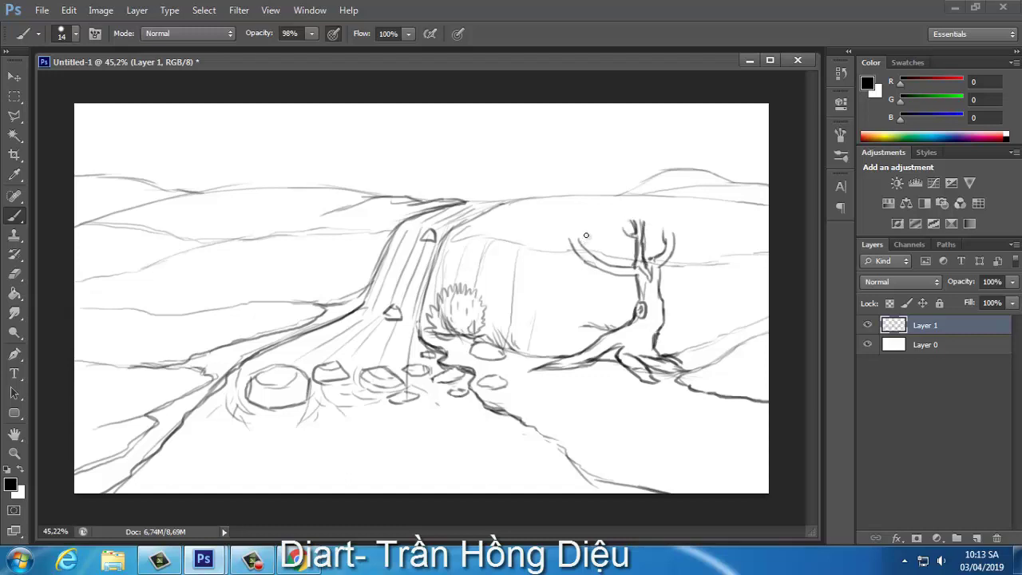
{"action": "mouse_move", "coordinate": [586, 235]}
{"action": "left_mouse_down"}
{"action": "mouse_move", "coordinate": [599, 261]}
{"action": "mouse_move", "coordinate": [625, 270]}
{"action": "mouse_move", "coordinate": [675, 224]}
{"action": "mouse_move", "coordinate": [672, 254]}
{"action": "mouse_move", "coordinate": [649, 267]}
{"action": "mouse_move", "coordinate": [654, 287]}
{"action": "left_mouse_up"}
{"action": "key", "text": "e"}
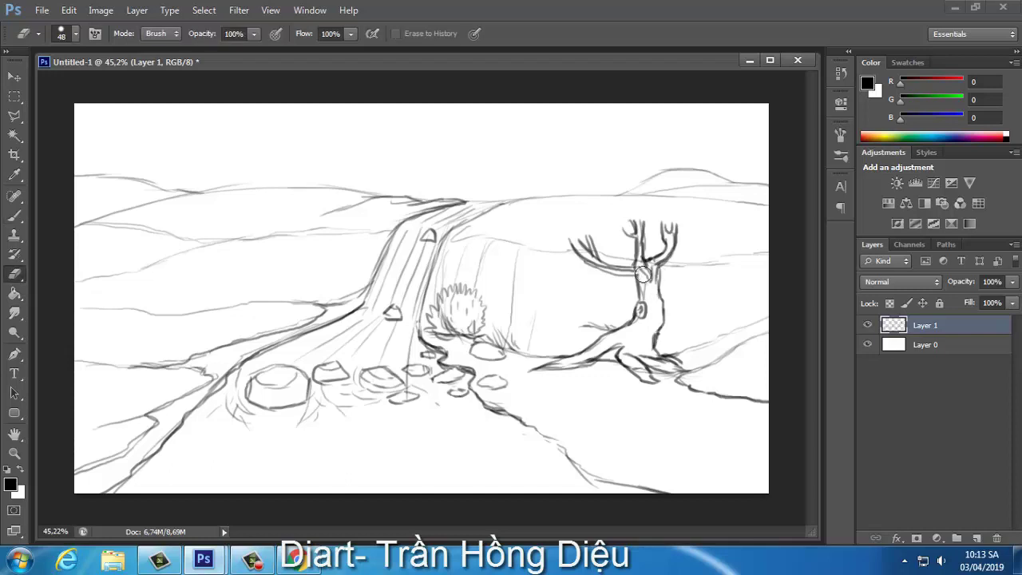
{"action": "mouse_move", "coordinate": [646, 232]}
{"action": "left_mouse_down"}
{"action": "mouse_move", "coordinate": [645, 279]}
{"action": "mouse_move", "coordinate": [646, 256]}
{"action": "mouse_move", "coordinate": [664, 262]}
{"action": "mouse_move", "coordinate": [671, 227]}
{"action": "mouse_move", "coordinate": [661, 273]}
{"action": "left_mouse_up"}
{"action": "key", "text": "b"}
{"action": "mouse_move", "coordinate": [630, 212]}
{"action": "left_mouse_down"}
{"action": "mouse_move", "coordinate": [657, 261]}
{"action": "mouse_move", "coordinate": [622, 220]}
{"action": "mouse_move", "coordinate": [615, 236]}
{"action": "mouse_move", "coordinate": [646, 270]}
{"action": "left_mouse_up"}
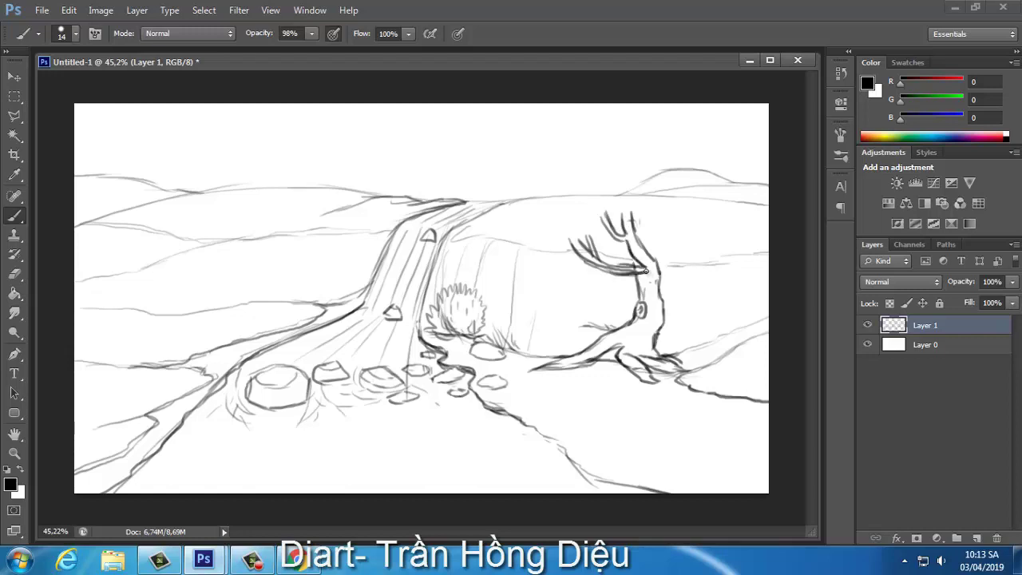
Erase the old left branch and draw a new right branch rising from the trunk
{"action": "key", "text": "e"}
{"action": "mouse_move", "coordinate": [574, 240]}
{"action": "left_mouse_down"}
{"action": "mouse_move", "coordinate": [642, 280]}
{"action": "mouse_move", "coordinate": [631, 273]}
{"action": "mouse_move", "coordinate": [651, 209]}
{"action": "left_mouse_up"}
{"action": "key", "text": "b"}
{"action": "left_click_drag", "start_coordinate": [643, 254], "coordinate": [664, 195]}
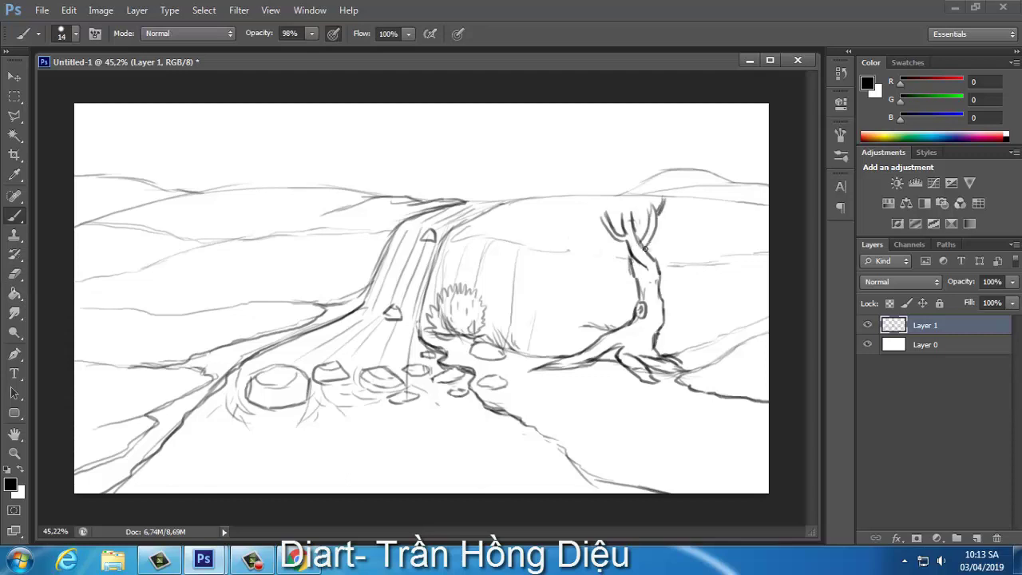
{"action": "left_click_drag", "start_coordinate": [637, 272], "coordinate": [651, 297]}
Confirm the 14 px brush preset and begin outlining the rounded tree canopy
{"action": "right_click", "coordinate": [595, 222]}
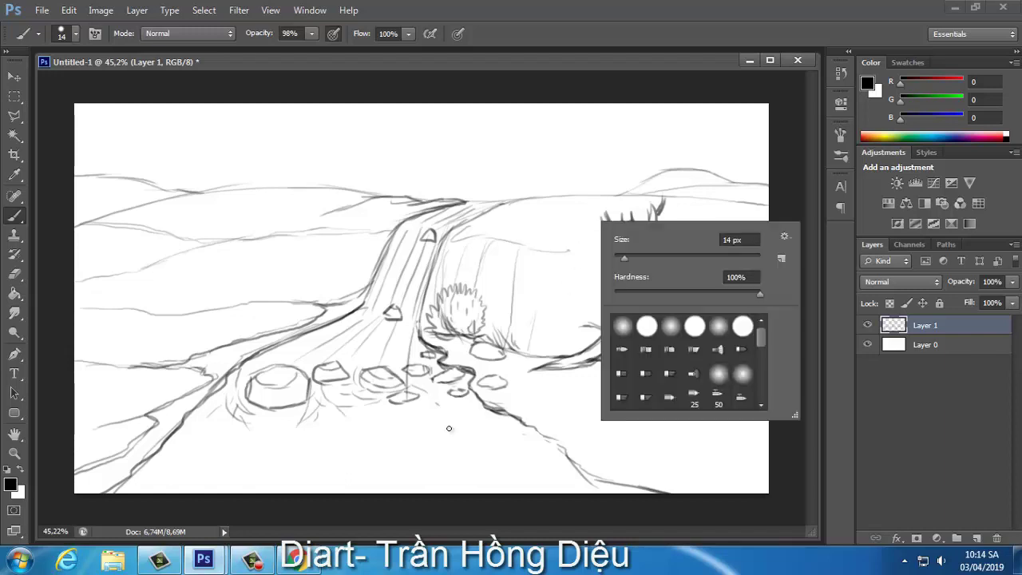
{"action": "left_click", "coordinate": [262, 559]}
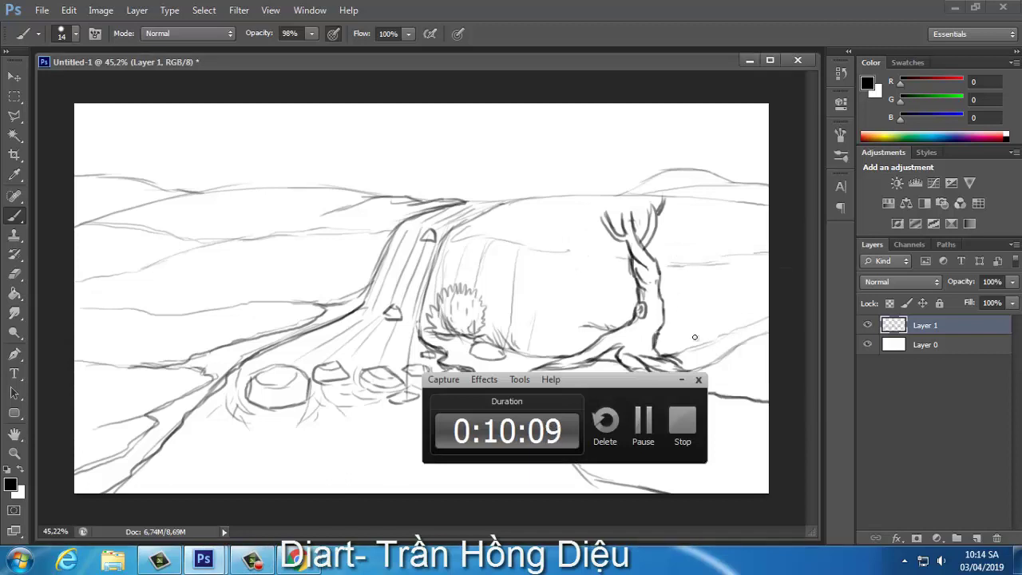
{"action": "left_click", "coordinate": [681, 379]}
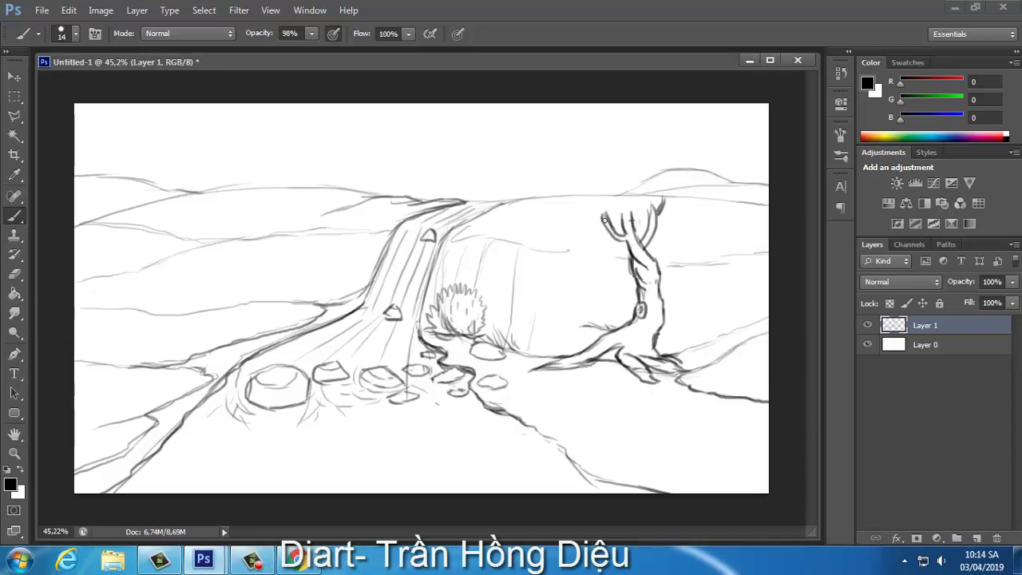
{"action": "mouse_move", "coordinate": [547, 210]}
{"action": "left_mouse_down"}
{"action": "mouse_move", "coordinate": [588, 219]}
{"action": "mouse_move", "coordinate": [521, 174]}
{"action": "mouse_move", "coordinate": [570, 125]}
{"action": "mouse_move", "coordinate": [631, 112]}
{"action": "mouse_move", "coordinate": [714, 180]}
{"action": "mouse_move", "coordinate": [590, 214]}
{"action": "mouse_move", "coordinate": [610, 216]}
{"action": "left_mouse_up"}
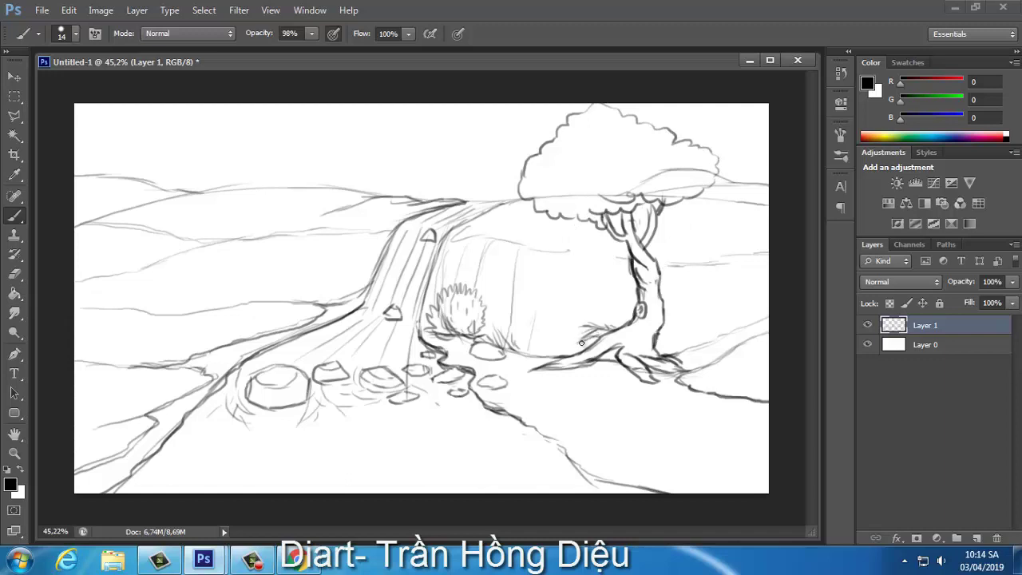
Add grass tufts around the tree base and bush, and retrace the background line
{"action": "left_click_drag", "start_coordinate": [568, 326], "coordinate": [594, 314]}
{"action": "mouse_move", "coordinate": [677, 356]}
{"action": "left_mouse_down"}
{"action": "mouse_move", "coordinate": [709, 343]}
{"action": "mouse_move", "coordinate": [701, 346]}
{"action": "left_mouse_up"}
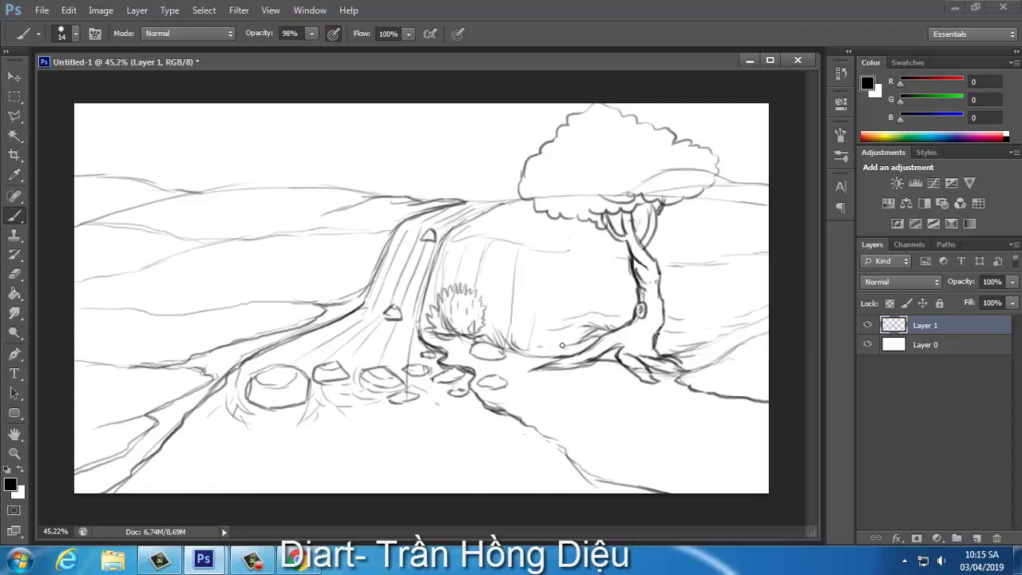
{"action": "mouse_move", "coordinate": [484, 342]}
{"action": "left_mouse_down"}
{"action": "mouse_move", "coordinate": [521, 331]}
{"action": "mouse_move", "coordinate": [553, 345]}
{"action": "left_mouse_up"}
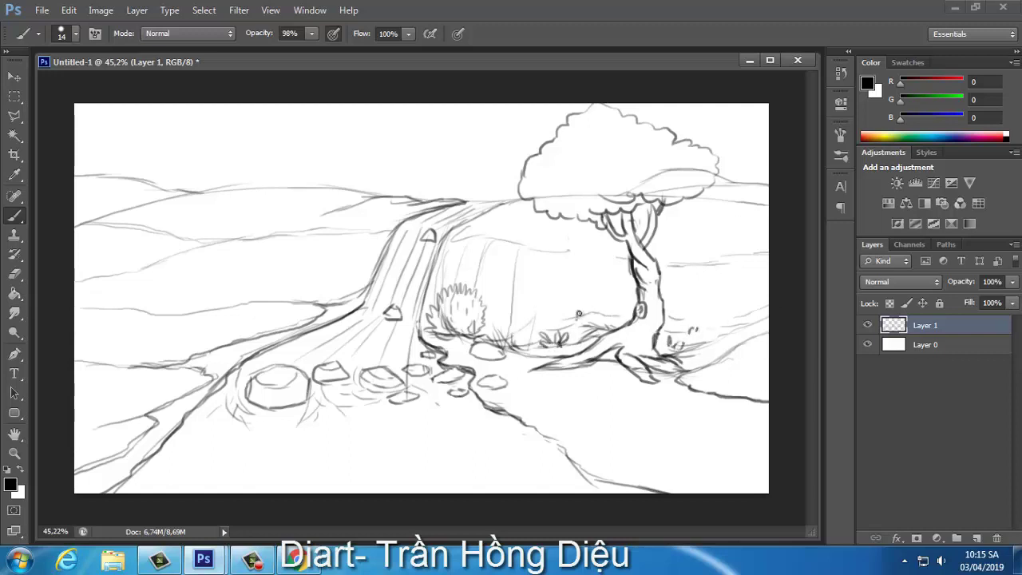
{"action": "left_click_drag", "start_coordinate": [598, 254], "coordinate": [627, 260]}
Outline the rounded cliff right of the waterfall and the cliff edge right of the tree
{"action": "left_click_drag", "start_coordinate": [566, 259], "coordinate": [577, 321]}
{"action": "left_click_drag", "start_coordinate": [539, 249], "coordinate": [605, 265]}
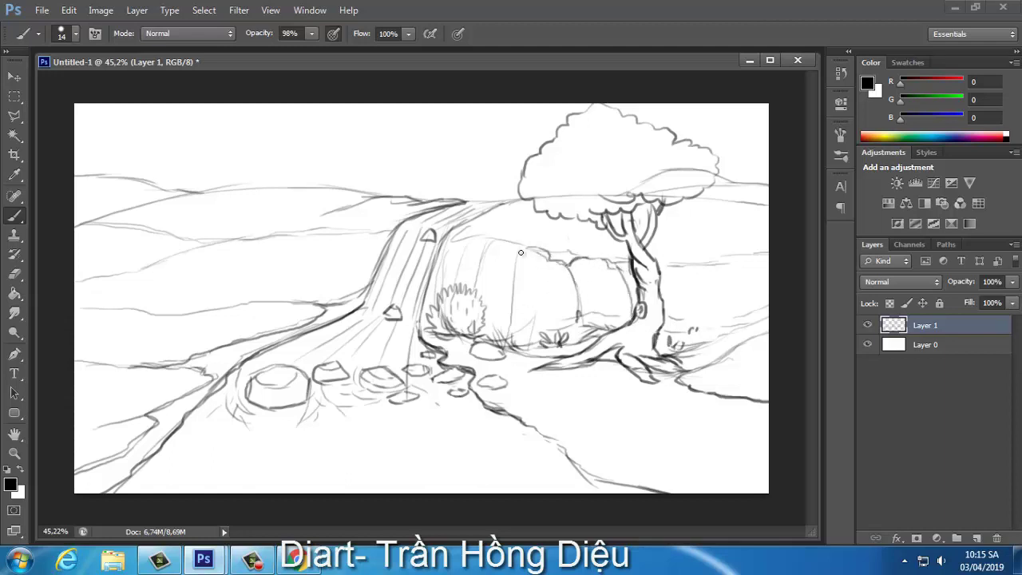
{"action": "mouse_move", "coordinate": [520, 253]}
{"action": "left_mouse_down"}
{"action": "mouse_move", "coordinate": [537, 252]}
{"action": "mouse_move", "coordinate": [449, 227]}
{"action": "mouse_move", "coordinate": [516, 340]}
{"action": "mouse_move", "coordinate": [540, 297]}
{"action": "mouse_move", "coordinate": [546, 343]}
{"action": "left_mouse_up"}
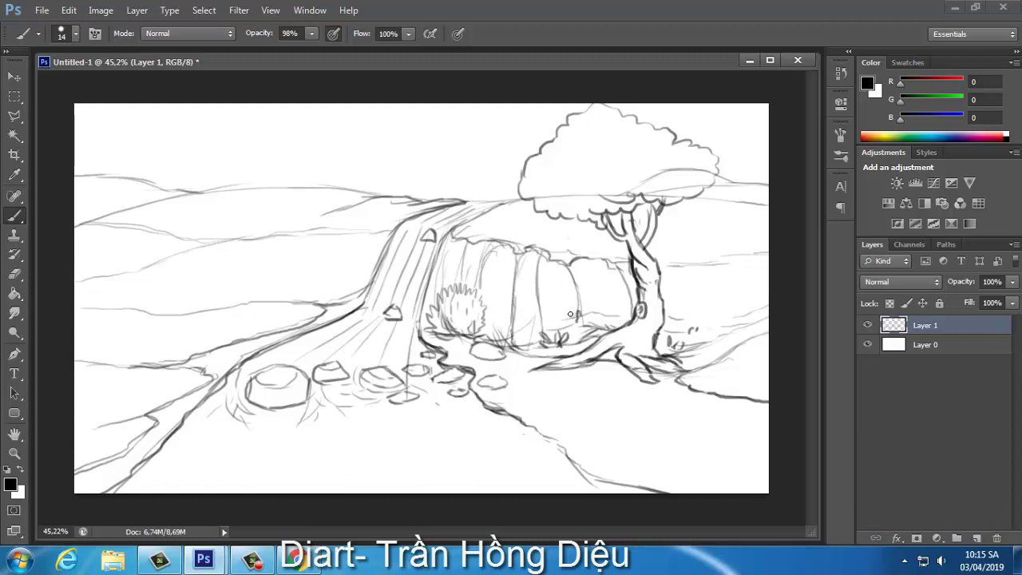
{"action": "mouse_move", "coordinate": [670, 267]}
{"action": "left_mouse_down"}
{"action": "mouse_move", "coordinate": [759, 246]}
{"action": "mouse_move", "coordinate": [714, 321]}
{"action": "left_mouse_up"}
{"action": "mouse_move", "coordinate": [709, 265]}
{"action": "left_mouse_down"}
{"action": "mouse_move", "coordinate": [691, 340]}
{"action": "mouse_move", "coordinate": [668, 297]}
{"action": "mouse_move", "coordinate": [662, 324]}
{"action": "left_mouse_up"}
{"action": "mouse_move", "coordinate": [759, 267]}
{"action": "left_mouse_down"}
{"action": "mouse_move", "coordinate": [767, 297]}
{"action": "mouse_move", "coordinate": [697, 346]}
{"action": "left_mouse_up"}
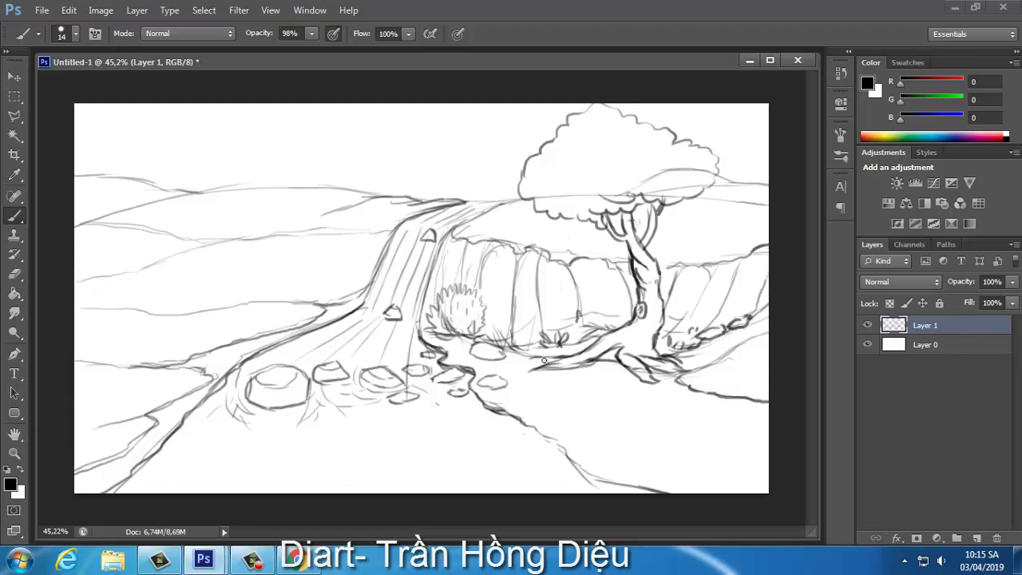
Extend the riverbank line and hatch the ground below the stream rocks
{"action": "left_click_drag", "start_coordinate": [543, 360], "coordinate": [518, 367]}
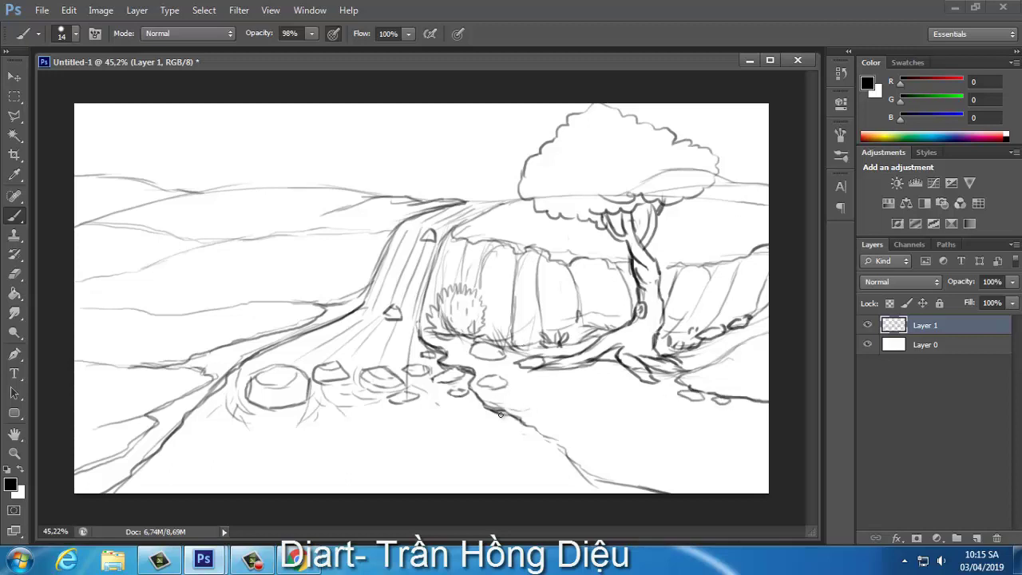
{"action": "mouse_move", "coordinate": [500, 415]}
{"action": "left_mouse_down"}
{"action": "mouse_move", "coordinate": [551, 432]}
{"action": "mouse_move", "coordinate": [551, 447]}
{"action": "left_mouse_up"}
{"action": "left_click_drag", "start_coordinate": [435, 403], "coordinate": [475, 451]}
{"action": "left_click_drag", "start_coordinate": [393, 415], "coordinate": [391, 443]}
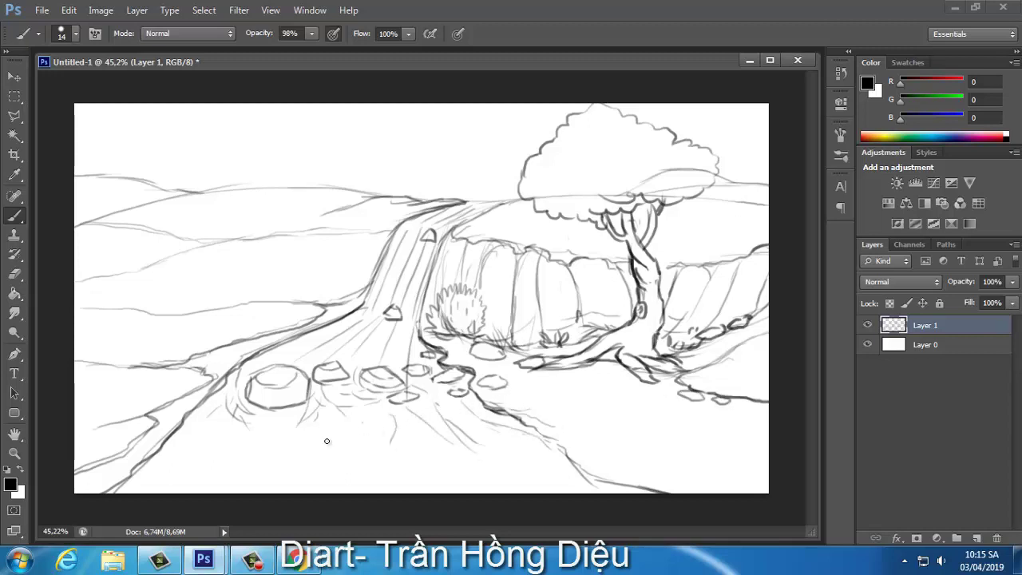
{"action": "left_click_drag", "start_coordinate": [224, 403], "coordinate": [136, 475]}
{"action": "left_click_drag", "start_coordinate": [240, 414], "coordinate": [238, 460]}
{"action": "left_click_drag", "start_coordinate": [284, 423], "coordinate": [339, 462]}
{"action": "left_click_drag", "start_coordinate": [511, 462], "coordinate": [519, 470]}
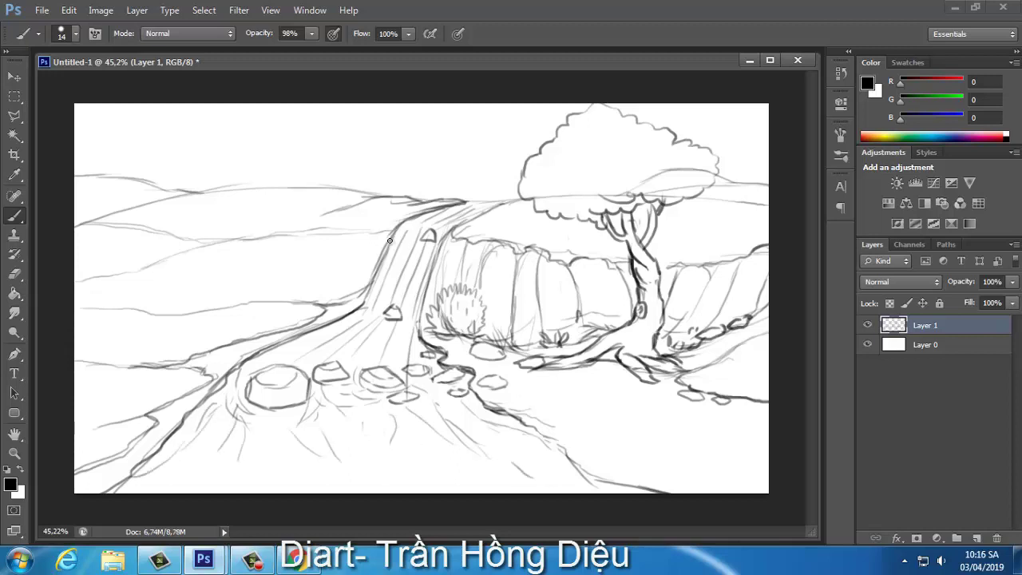
Darken the horizon left of the waterfall, add a row of grass tufts and darken bush bases
{"action": "mouse_move", "coordinate": [396, 229]}
{"action": "left_mouse_down"}
{"action": "mouse_move", "coordinate": [233, 240]}
{"action": "mouse_move", "coordinate": [122, 276]}
{"action": "left_mouse_up"}
{"action": "mouse_move", "coordinate": [312, 303]}
{"action": "left_mouse_down"}
{"action": "mouse_move", "coordinate": [248, 301]}
{"action": "mouse_move", "coordinate": [287, 300]}
{"action": "mouse_move", "coordinate": [200, 315]}
{"action": "mouse_move", "coordinate": [183, 279]}
{"action": "mouse_move", "coordinate": [214, 287]}
{"action": "mouse_move", "coordinate": [172, 311]}
{"action": "mouse_move", "coordinate": [140, 313]}
{"action": "mouse_move", "coordinate": [183, 313]}
{"action": "left_mouse_up"}
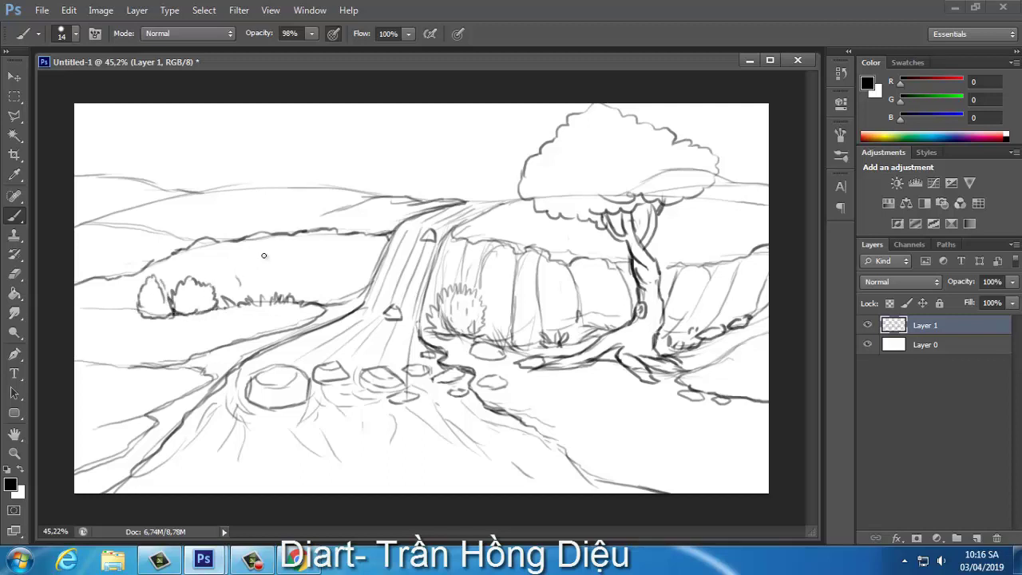
{"action": "left_click_drag", "start_coordinate": [369, 233], "coordinate": [333, 300]}
Stroke vertical cliff-face lines left of the waterfall above the bushes
{"action": "left_click_drag", "start_coordinate": [337, 236], "coordinate": [311, 307]}
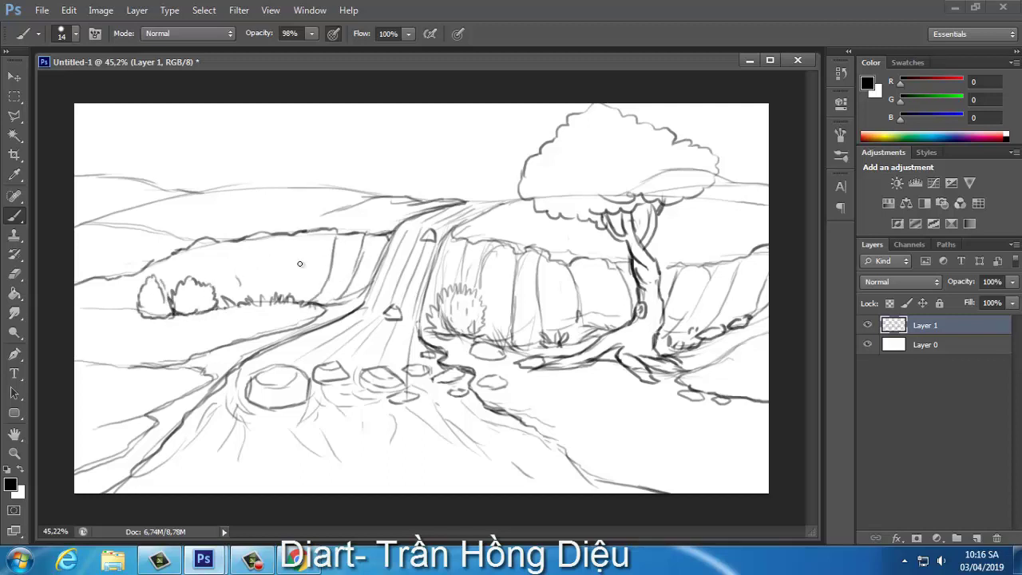
{"action": "mouse_move", "coordinate": [304, 232]}
{"action": "left_mouse_down"}
{"action": "mouse_move", "coordinate": [301, 294]}
{"action": "mouse_move", "coordinate": [254, 280]}
{"action": "left_mouse_up"}
{"action": "mouse_move", "coordinate": [252, 239]}
{"action": "left_mouse_down"}
{"action": "mouse_move", "coordinate": [243, 296]}
{"action": "mouse_move", "coordinate": [229, 297]}
{"action": "left_mouse_up"}
{"action": "left_click_drag", "start_coordinate": [219, 241], "coordinate": [203, 292]}
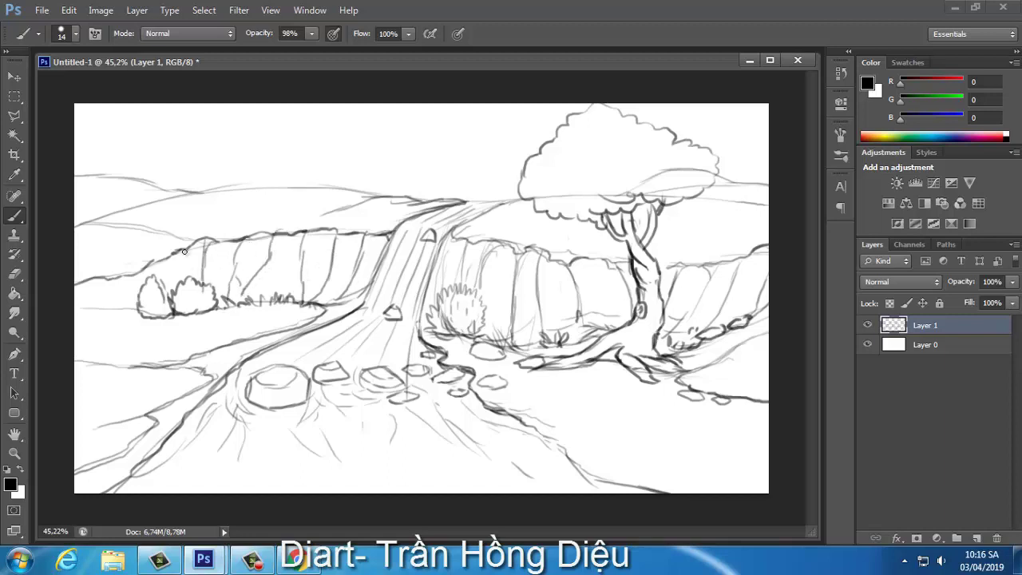
{"action": "left_click_drag", "start_coordinate": [188, 251], "coordinate": [175, 286]}
{"action": "mouse_move", "coordinate": [171, 257]}
{"action": "left_mouse_down"}
{"action": "mouse_move", "coordinate": [161, 289]}
{"action": "mouse_move", "coordinate": [124, 307]}
{"action": "mouse_move", "coordinate": [86, 308]}
{"action": "mouse_move", "coordinate": [75, 289]}
{"action": "mouse_move", "coordinate": [93, 312]}
{"action": "left_mouse_up"}
Touch up the far-left grass, cliff base, waterfall's right edge and right hill line
{"action": "left_click_drag", "start_coordinate": [118, 278], "coordinate": [115, 297]}
{"action": "left_click_drag", "start_coordinate": [324, 305], "coordinate": [321, 316]}
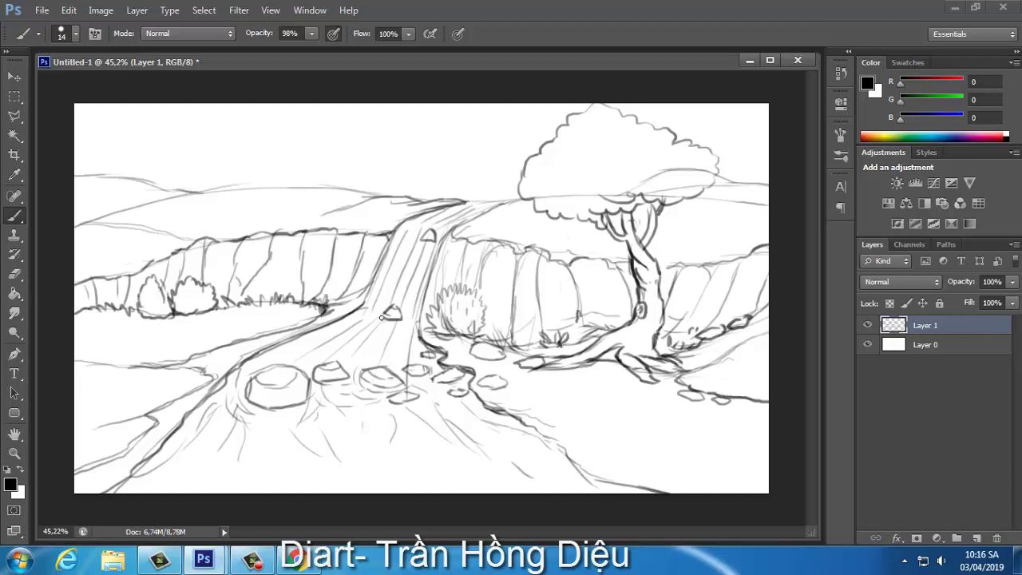
{"action": "left_click_drag", "start_coordinate": [431, 325], "coordinate": [426, 276]}
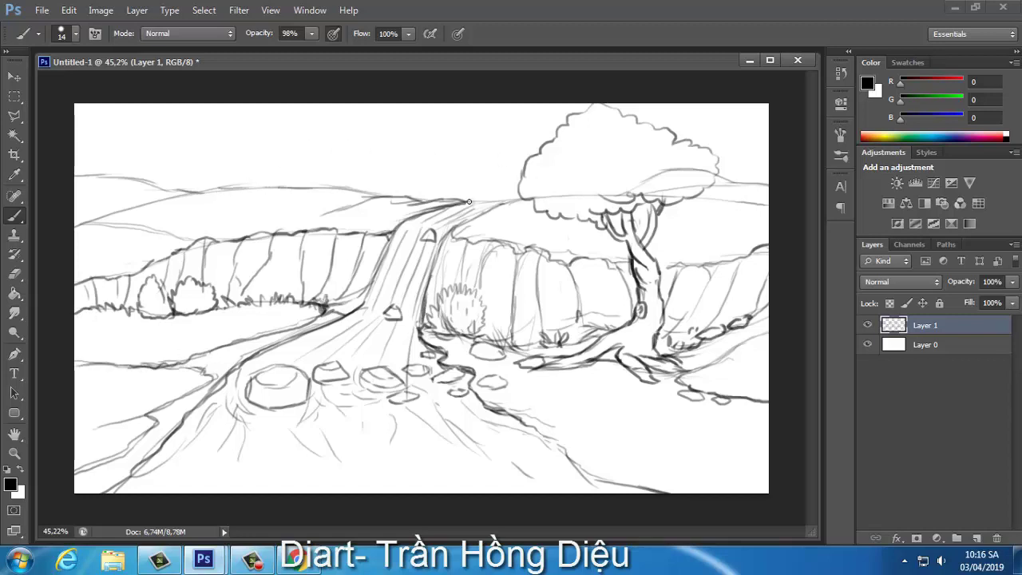
{"action": "left_click_drag", "start_coordinate": [469, 202], "coordinate": [519, 198]}
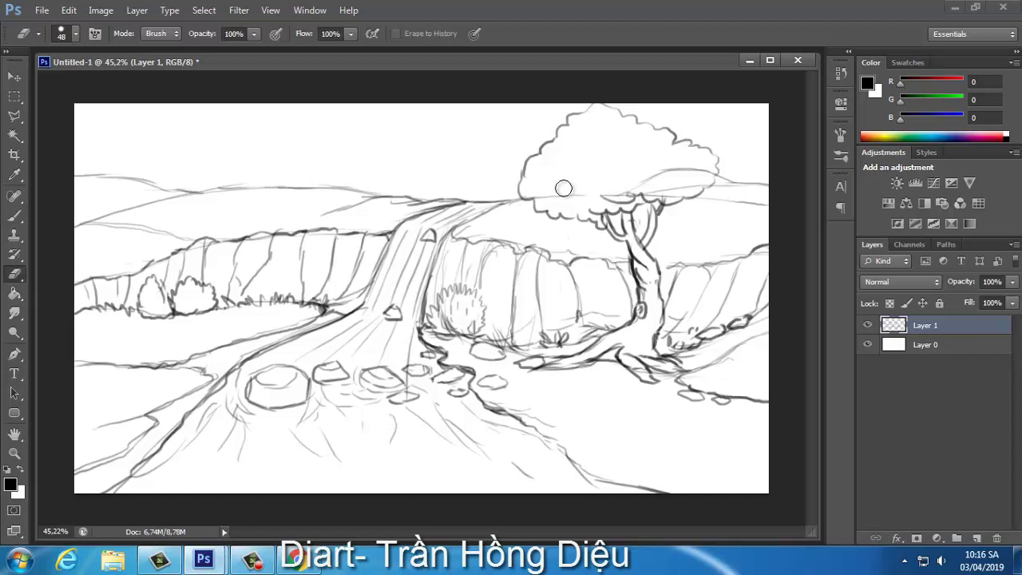
Erase the inner canopy line and fill the tree canopy with curly leaf detail
{"action": "key", "text": "e"}
{"action": "mouse_move", "coordinate": [656, 196]}
{"action": "left_mouse_down"}
{"action": "mouse_move", "coordinate": [695, 171]}
{"action": "mouse_move", "coordinate": [657, 175]}
{"action": "left_mouse_up"}
{"action": "key", "text": "b"}
{"action": "left_click_drag", "start_coordinate": [591, 186], "coordinate": [565, 204]}
{"action": "mouse_move", "coordinate": [631, 163]}
{"action": "left_mouse_down"}
{"action": "mouse_move", "coordinate": [622, 170]}
{"action": "mouse_move", "coordinate": [660, 164]}
{"action": "left_mouse_up"}
{"action": "left_click_drag", "start_coordinate": [681, 170], "coordinate": [670, 176]}
{"action": "left_click_drag", "start_coordinate": [631, 152], "coordinate": [627, 133]}
Sketch a mountain peak at upper left and retrace the horizon by the waterfall top
{"action": "left_click_drag", "start_coordinate": [152, 173], "coordinate": [198, 150]}
{"action": "left_click_drag", "start_coordinate": [220, 137], "coordinate": [346, 184]}
{"action": "mouse_move", "coordinate": [294, 163]}
{"action": "left_mouse_down"}
{"action": "mouse_move", "coordinate": [211, 165]}
{"action": "mouse_move", "coordinate": [288, 159]}
{"action": "left_mouse_up"}
{"action": "mouse_move", "coordinate": [236, 137]}
{"action": "left_mouse_down"}
{"action": "mouse_move", "coordinate": [112, 177]}
{"action": "mouse_move", "coordinate": [177, 160]}
{"action": "left_mouse_up"}
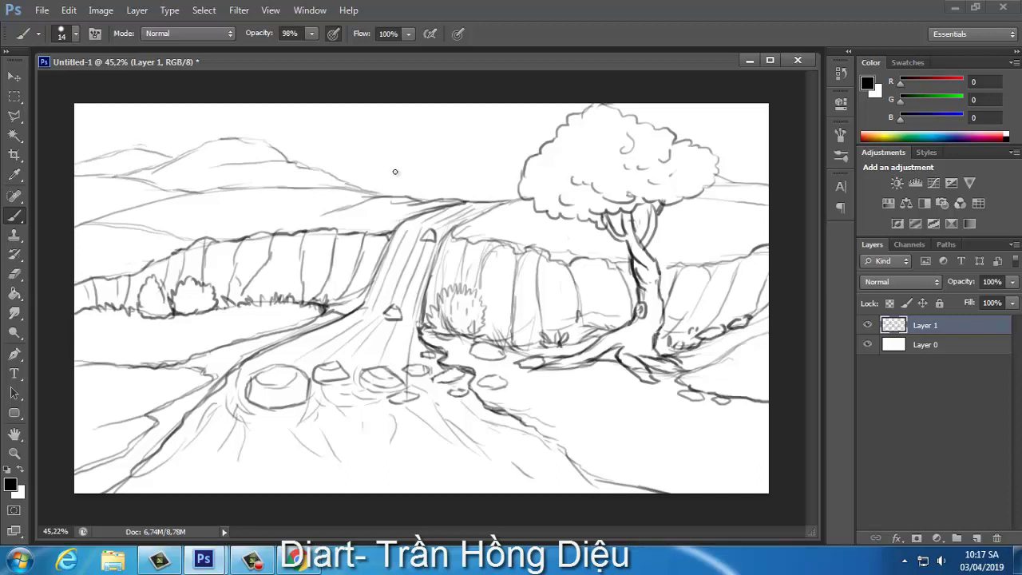
{"action": "mouse_move", "coordinate": [394, 172]}
{"action": "left_mouse_down"}
{"action": "mouse_move", "coordinate": [359, 183]}
{"action": "mouse_move", "coordinate": [456, 201]}
{"action": "left_mouse_up"}
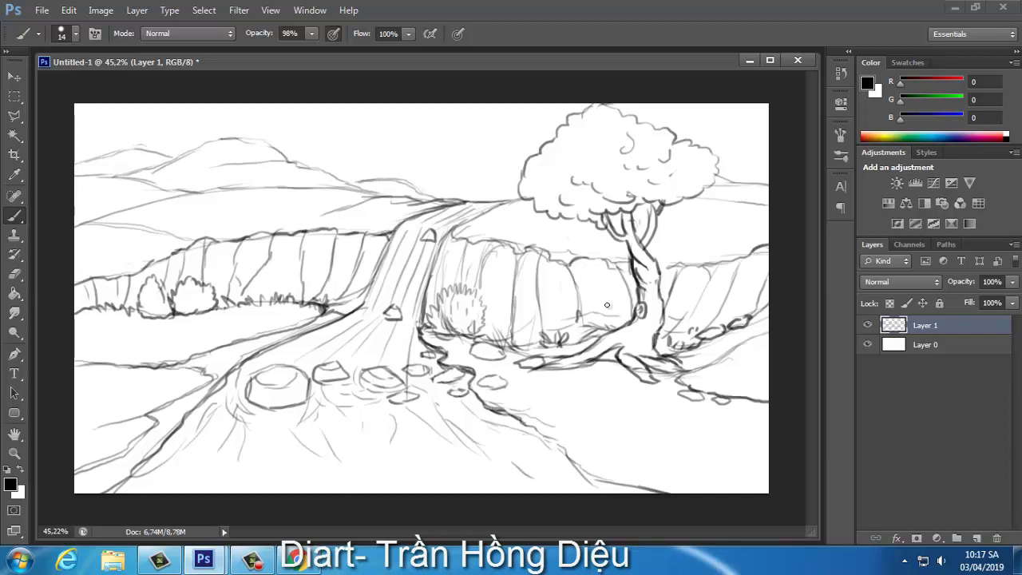
Erase part of the bush beside the waterfall to redraw it
{"action": "key", "text": "e"}
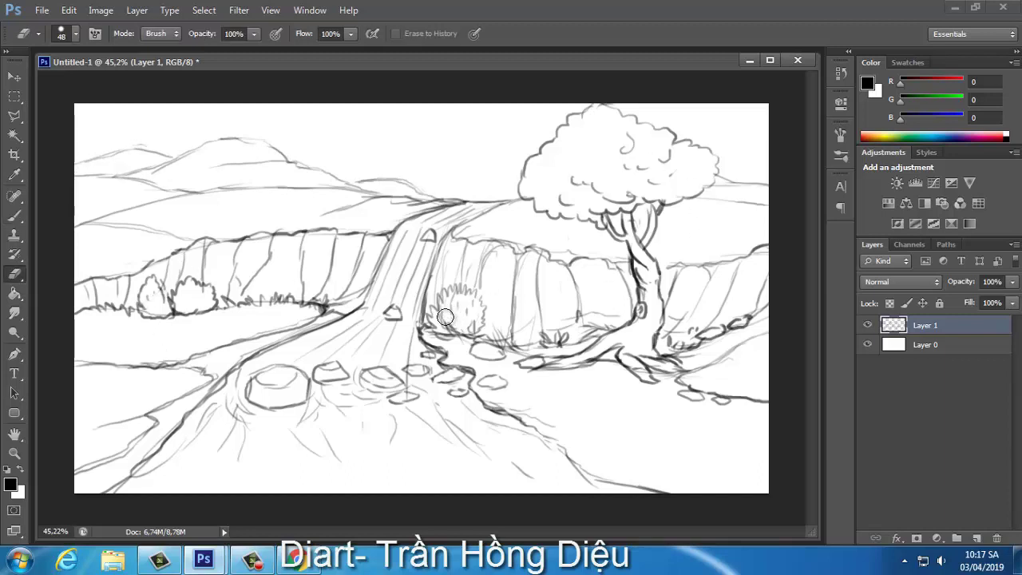
{"action": "mouse_move", "coordinate": [440, 307]}
{"action": "left_mouse_down"}
{"action": "mouse_move", "coordinate": [471, 340]}
{"action": "mouse_move", "coordinate": [444, 319]}
{"action": "mouse_move", "coordinate": [471, 322]}
{"action": "left_mouse_up"}
{"action": "key", "text": "b"}
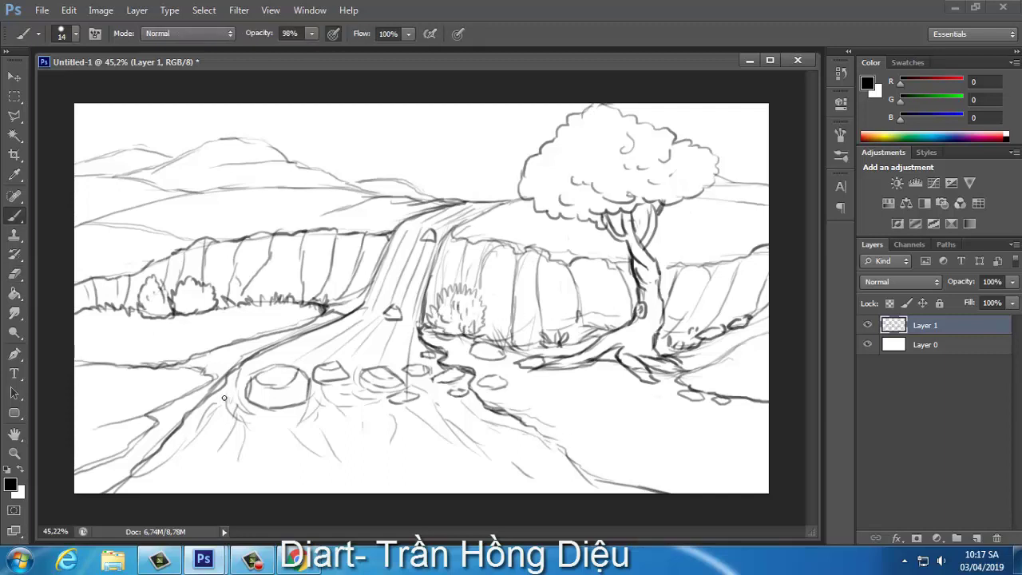
Outline small rocks along the stream, below the path and near the waterfall base
{"action": "left_click_drag", "start_coordinate": [222, 399], "coordinate": [173, 430]}
{"action": "left_click_drag", "start_coordinate": [481, 441], "coordinate": [500, 448]}
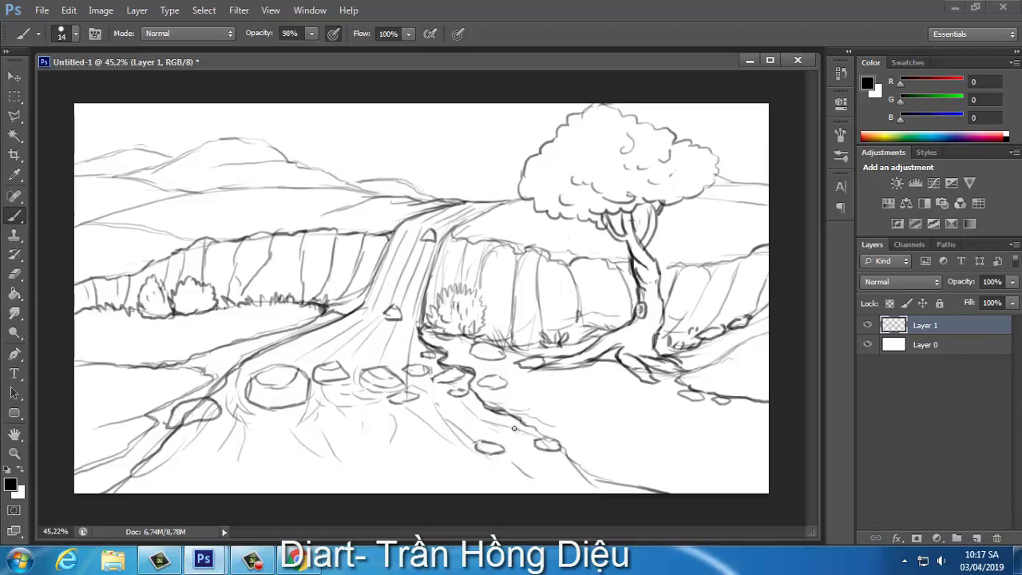
{"action": "mouse_move", "coordinate": [438, 427]}
{"action": "left_mouse_down"}
{"action": "mouse_move", "coordinate": [415, 436]}
{"action": "mouse_move", "coordinate": [439, 429]}
{"action": "left_mouse_up"}
{"action": "mouse_move", "coordinate": [228, 441]}
{"action": "left_mouse_down"}
{"action": "mouse_move", "coordinate": [200, 449]}
{"action": "mouse_move", "coordinate": [210, 450]}
{"action": "left_mouse_up"}
{"action": "left_click_drag", "start_coordinate": [304, 342], "coordinate": [312, 338]}
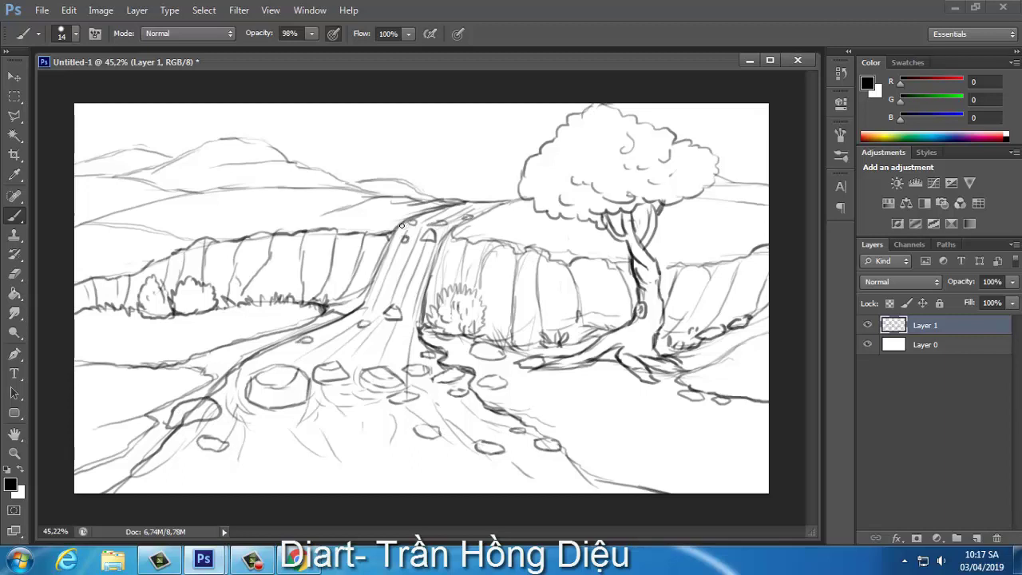
Shade the waterfall's left edge with hatching and darken the stream's right bank
{"action": "mouse_move", "coordinate": [408, 207]}
{"action": "left_mouse_down"}
{"action": "mouse_move", "coordinate": [378, 232]}
{"action": "mouse_move", "coordinate": [358, 292]}
{"action": "mouse_move", "coordinate": [321, 319]}
{"action": "left_mouse_up"}
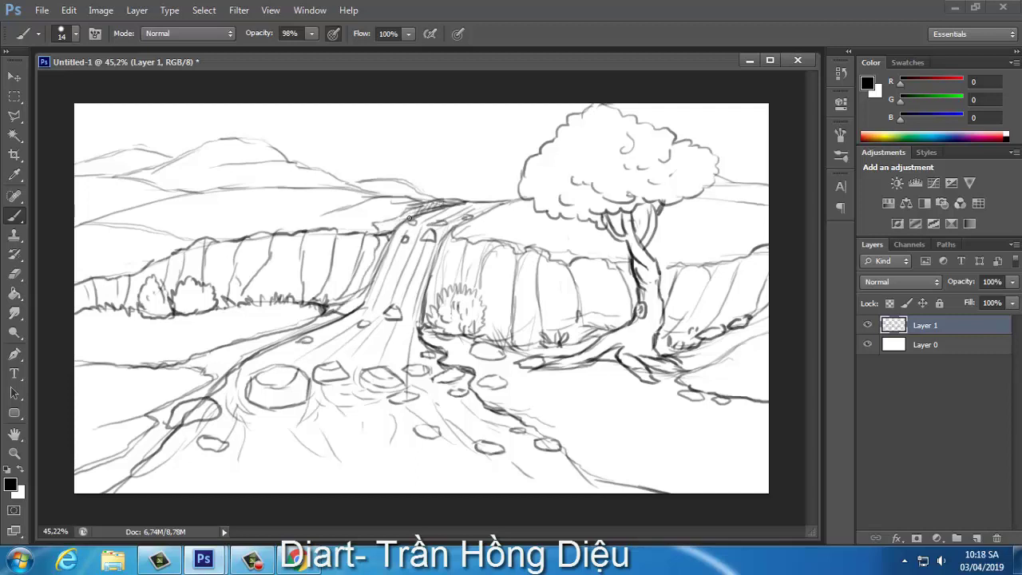
{"action": "mouse_move", "coordinate": [410, 216]}
{"action": "left_mouse_down"}
{"action": "mouse_move", "coordinate": [381, 238]}
{"action": "mouse_move", "coordinate": [352, 313]}
{"action": "mouse_move", "coordinate": [244, 361]}
{"action": "mouse_move", "coordinate": [186, 367]}
{"action": "mouse_move", "coordinate": [201, 396]}
{"action": "mouse_move", "coordinate": [88, 492]}
{"action": "left_mouse_up"}
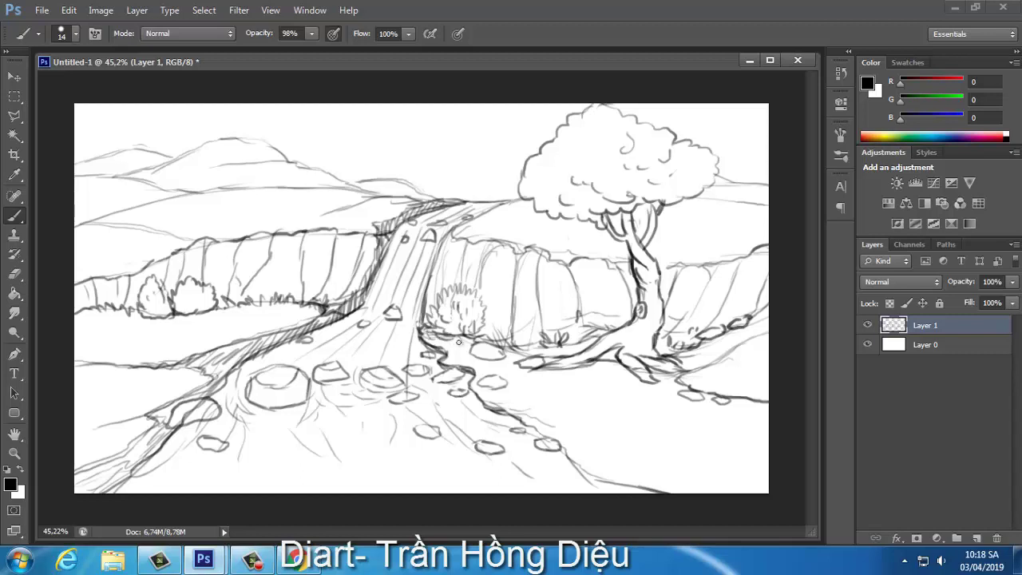
{"action": "mouse_move", "coordinate": [459, 342]}
{"action": "left_mouse_down"}
{"action": "mouse_move", "coordinate": [489, 386]}
{"action": "mouse_move", "coordinate": [607, 487]}
{"action": "mouse_move", "coordinate": [645, 492]}
{"action": "mouse_move", "coordinate": [666, 473]}
{"action": "left_mouse_up"}
Hatch the ground at the lower right beyond the right bank
{"action": "left_click_drag", "start_coordinate": [584, 399], "coordinate": [637, 428]}
{"action": "left_click_drag", "start_coordinate": [538, 372], "coordinate": [622, 372]}
{"action": "left_click_drag", "start_coordinate": [642, 404], "coordinate": [667, 416]}
{"action": "left_click_drag", "start_coordinate": [691, 453], "coordinate": [737, 473]}
{"action": "left_click_drag", "start_coordinate": [685, 478], "coordinate": [723, 485]}
{"action": "left_click_drag", "start_coordinate": [744, 423], "coordinate": [765, 437]}
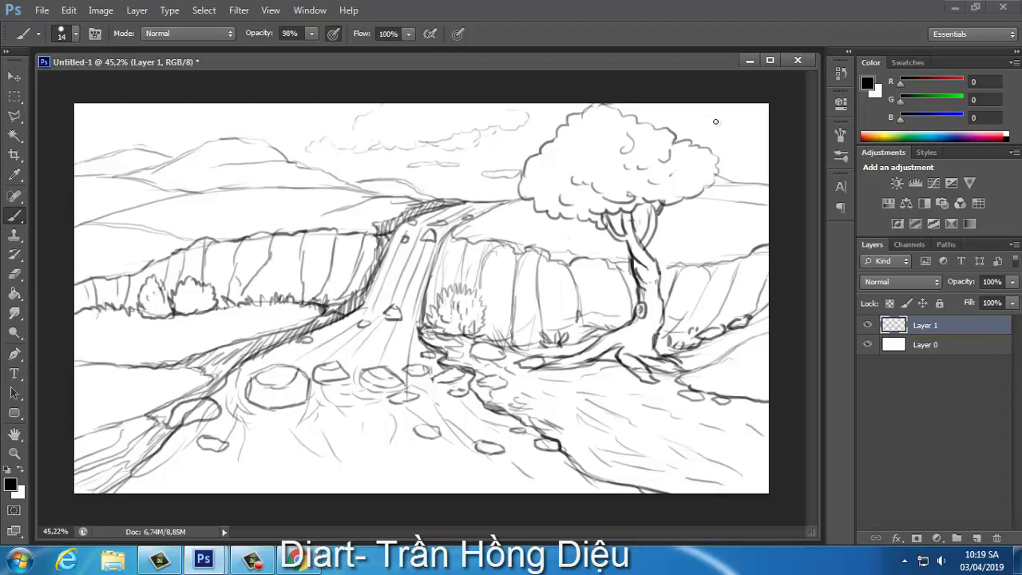
Sketch a few cloud outlines along the top, then darken the lines by duplicating and merging Layer 1
{"action": "mouse_move", "coordinate": [715, 121]}
{"action": "left_mouse_down"}
{"action": "mouse_move", "coordinate": [765, 105]}
{"action": "mouse_move", "coordinate": [672, 111]}
{"action": "left_mouse_up"}
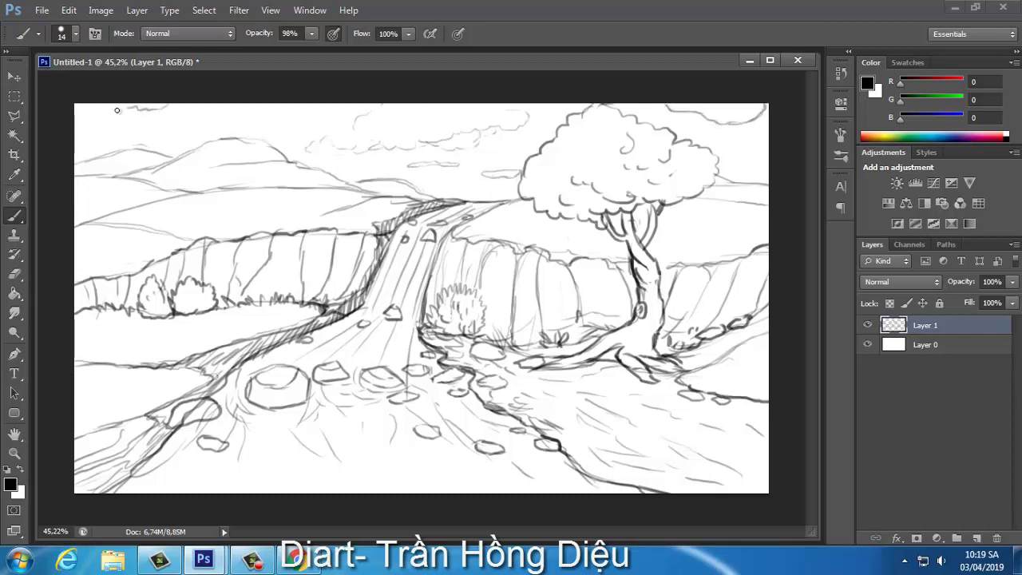
{"action": "left_click_drag", "start_coordinate": [116, 110], "coordinate": [102, 105]}
{"action": "left_click_drag", "start_coordinate": [219, 111], "coordinate": [175, 119]}
{"action": "left_click_drag", "start_coordinate": [111, 144], "coordinate": [74, 149]}
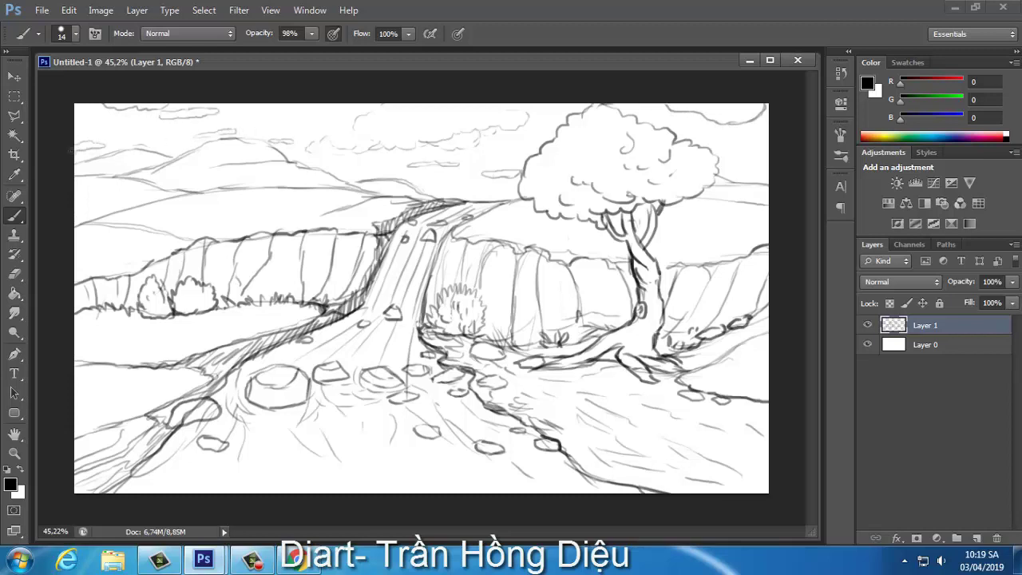
{"action": "key", "text": "ctrl+j"}
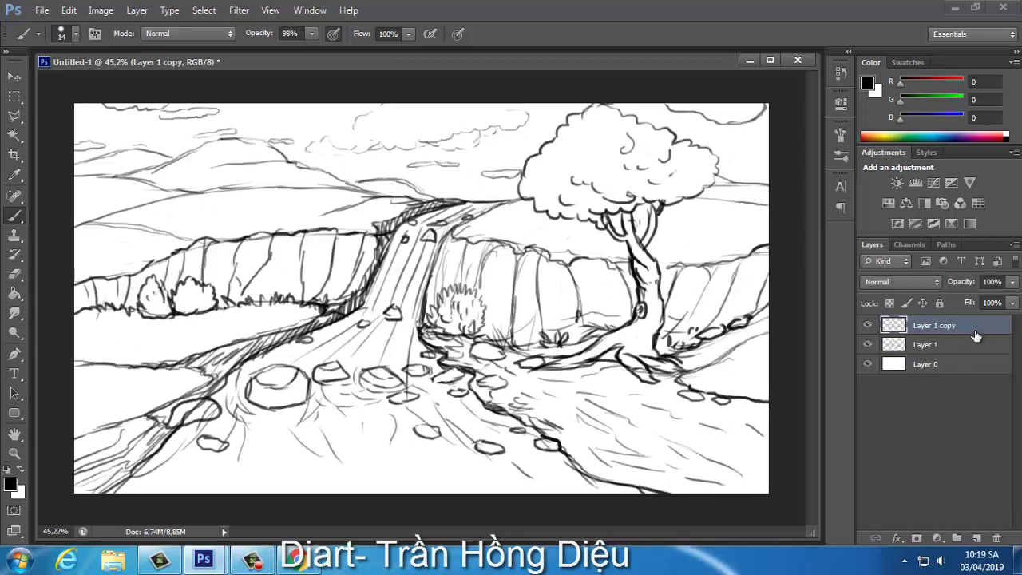
{"action": "key", "text": "ctrl+e"}
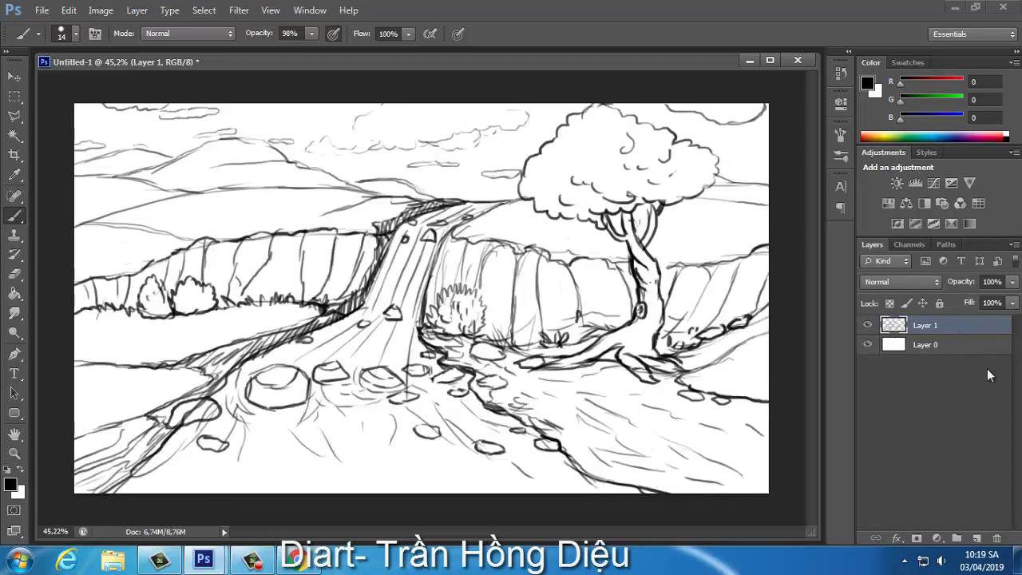
Add Layer 2 beneath the sketch layer and choose a 36 px brush
{"action": "left_click", "coordinate": [976, 538]}
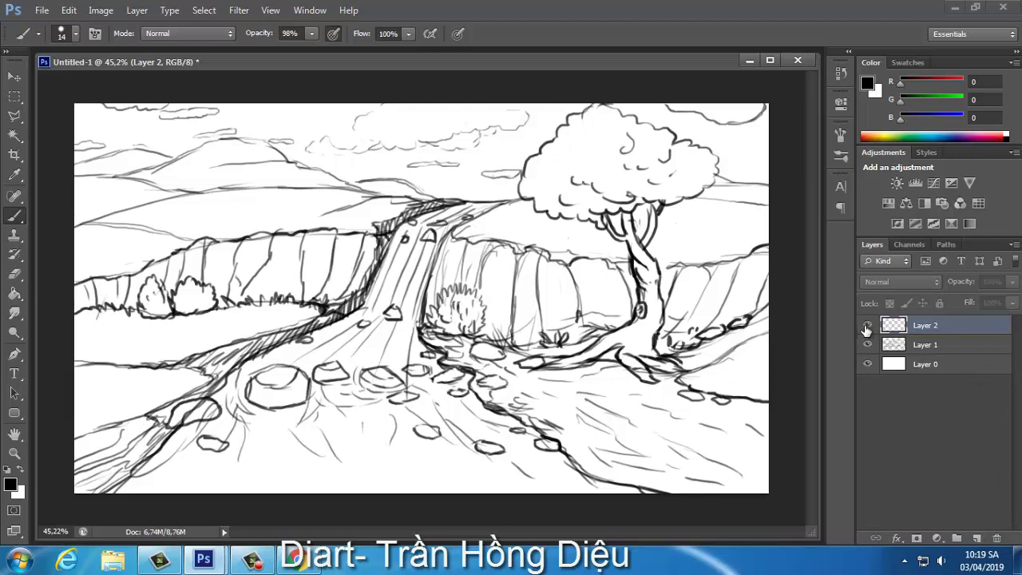
{"action": "left_click", "coordinate": [867, 344]}
{"action": "left_click", "coordinate": [867, 344]}
{"action": "mouse_move", "coordinate": [969, 329]}
{"action": "left_mouse_down"}
{"action": "mouse_move", "coordinate": [970, 359]}
{"action": "mouse_move", "coordinate": [947, 360]}
{"action": "left_mouse_up"}
{"action": "right_click", "coordinate": [525, 174]}
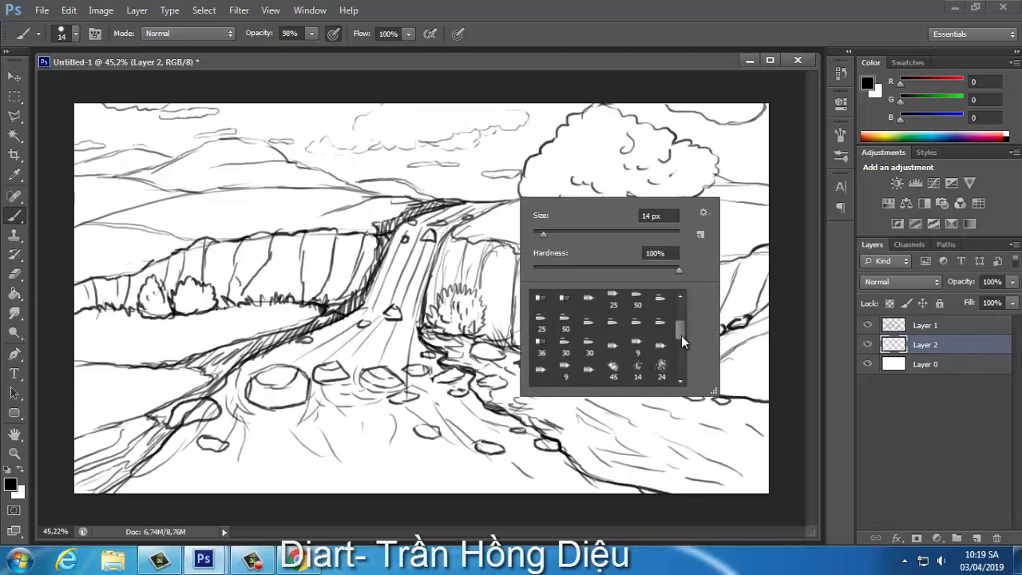
{"action": "left_click_drag", "start_coordinate": [681, 335], "coordinate": [681, 353]}
{"action": "left_click", "coordinate": [567, 338]}
{"action": "key", "text": "Escape"}
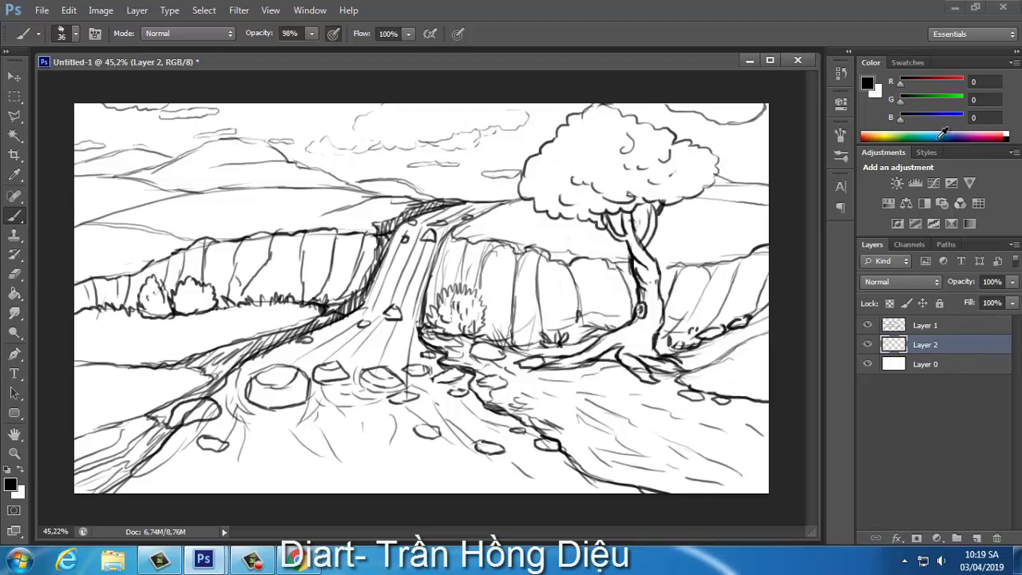
Paint light blue, lavender and light cyan washes across the sky
{"action": "left_click", "coordinate": [942, 134]}
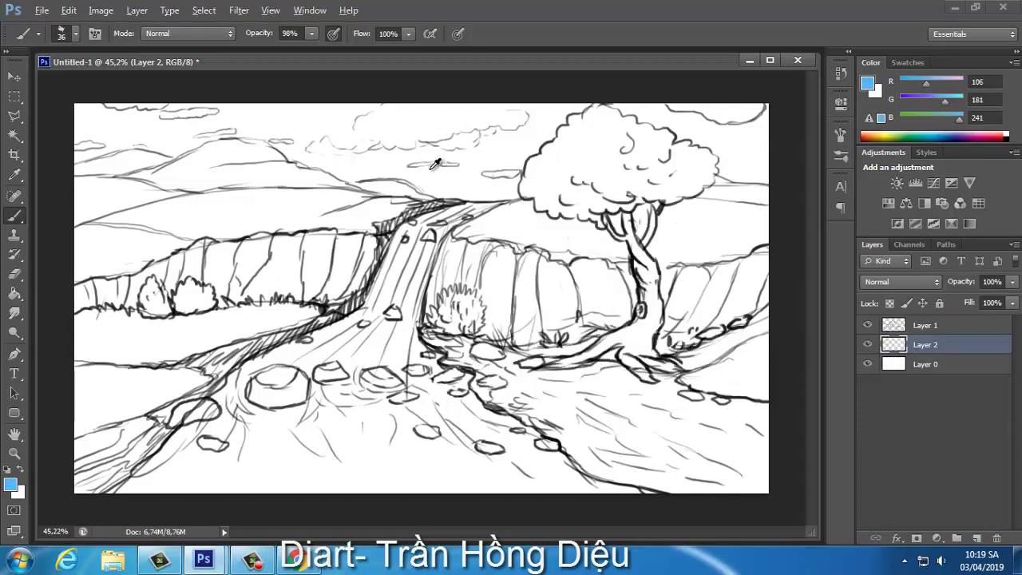
{"action": "mouse_move", "coordinate": [459, 178]}
{"action": "left_mouse_down"}
{"action": "mouse_move", "coordinate": [511, 189]}
{"action": "mouse_move", "coordinate": [444, 192]}
{"action": "mouse_move", "coordinate": [299, 150]}
{"action": "mouse_move", "coordinate": [379, 155]}
{"action": "mouse_move", "coordinate": [361, 172]}
{"action": "mouse_move", "coordinate": [443, 160]}
{"action": "mouse_move", "coordinate": [536, 106]}
{"action": "mouse_move", "coordinate": [479, 169]}
{"action": "mouse_move", "coordinate": [561, 181]}
{"action": "left_mouse_up"}
{"action": "mouse_move", "coordinate": [661, 152]}
{"action": "left_mouse_down"}
{"action": "mouse_move", "coordinate": [686, 119]}
{"action": "mouse_move", "coordinate": [614, 108]}
{"action": "mouse_move", "coordinate": [671, 112]}
{"action": "mouse_move", "coordinate": [703, 137]}
{"action": "mouse_move", "coordinate": [755, 151]}
{"action": "mouse_move", "coordinate": [723, 178]}
{"action": "left_mouse_up"}
{"action": "left_click_drag", "start_coordinate": [927, 84], "coordinate": [954, 101]}
{"action": "left_click_drag", "start_coordinate": [745, 177], "coordinate": [758, 156]}
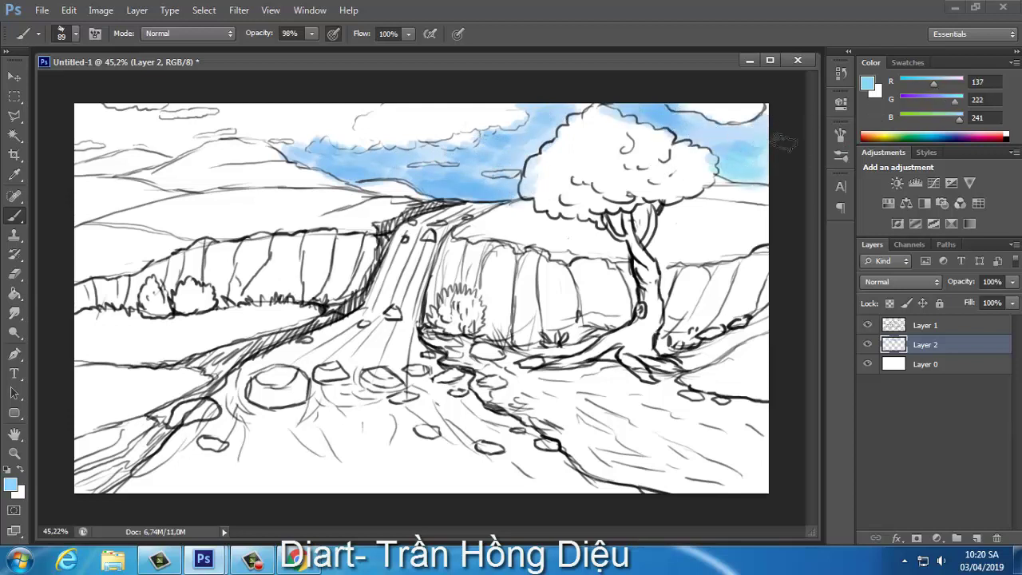
{"action": "left_click_drag", "start_coordinate": [954, 102], "coordinate": [936, 102]}
{"action": "left_click_drag", "start_coordinate": [763, 140], "coordinate": [423, 110]}
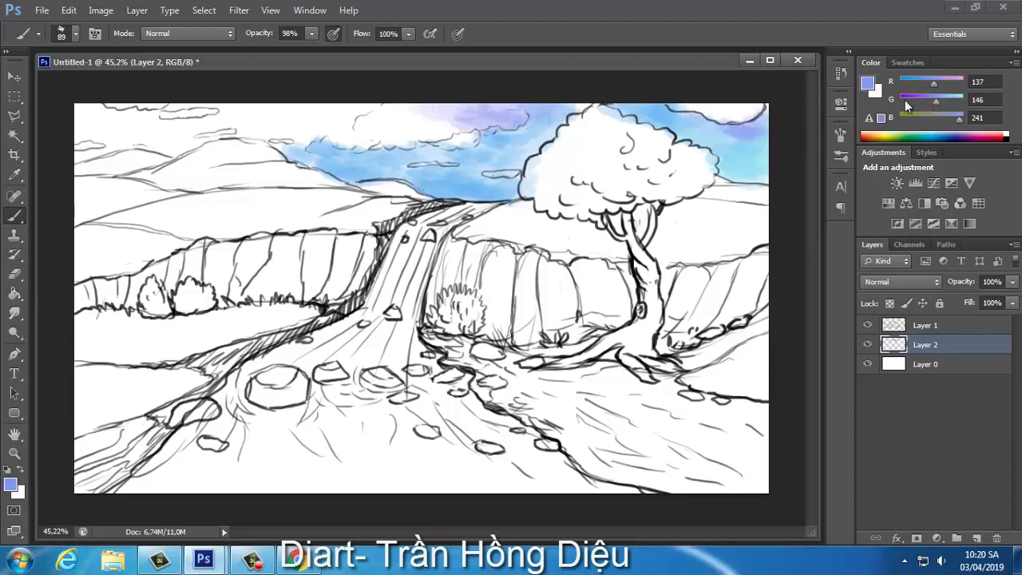
{"action": "left_click_drag", "start_coordinate": [936, 101], "coordinate": [959, 102]}
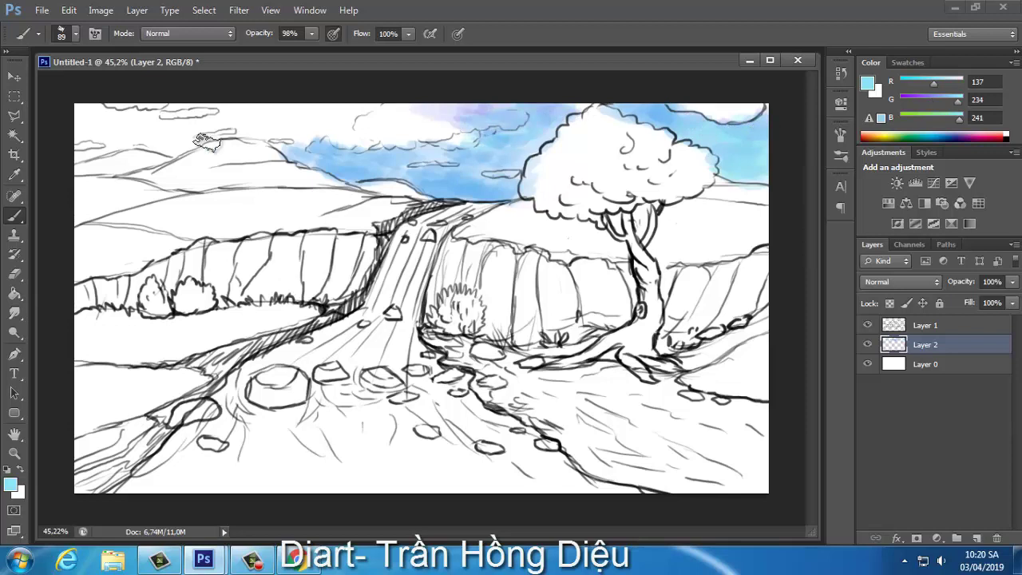
{"action": "mouse_move", "coordinate": [164, 148]}
{"action": "left_mouse_down"}
{"action": "mouse_move", "coordinate": [87, 139]}
{"action": "mouse_move", "coordinate": [145, 116]}
{"action": "mouse_move", "coordinate": [319, 112]}
{"action": "mouse_move", "coordinate": [255, 136]}
{"action": "mouse_move", "coordinate": [330, 128]}
{"action": "left_mouse_up"}
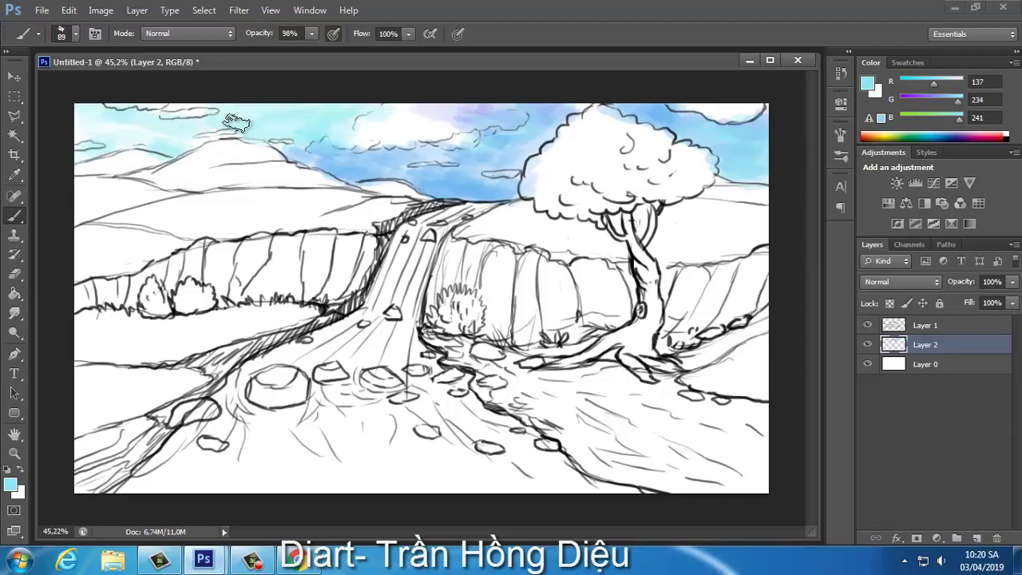
With a larger brush, whiten the sky near the horizon and right of the tree, then add Layer 3
{"action": "left_click", "coordinate": [162, 139], "text": "alt"}
{"action": "key", "text": "bracketright"}
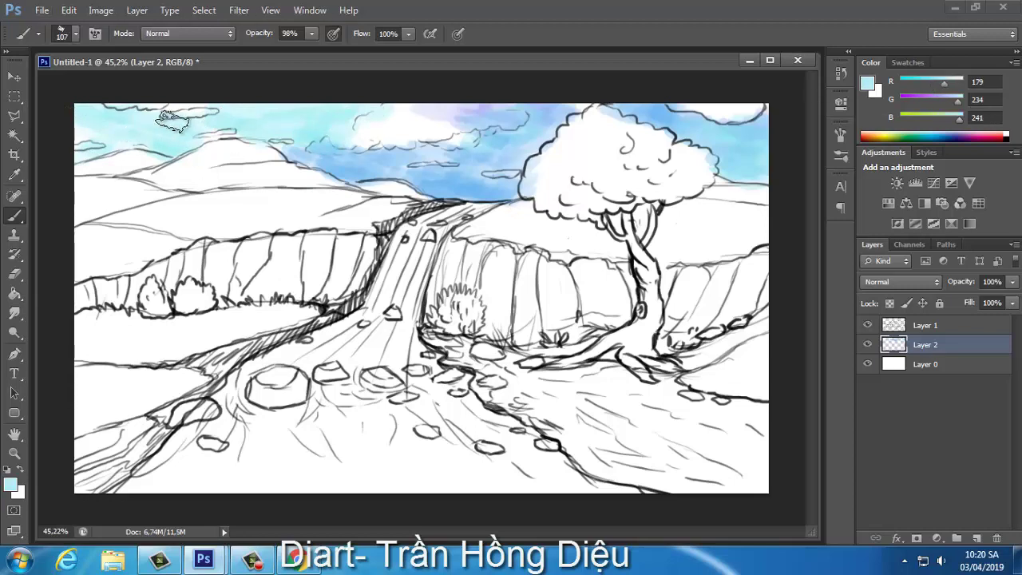
{"action": "key", "text": "f"}
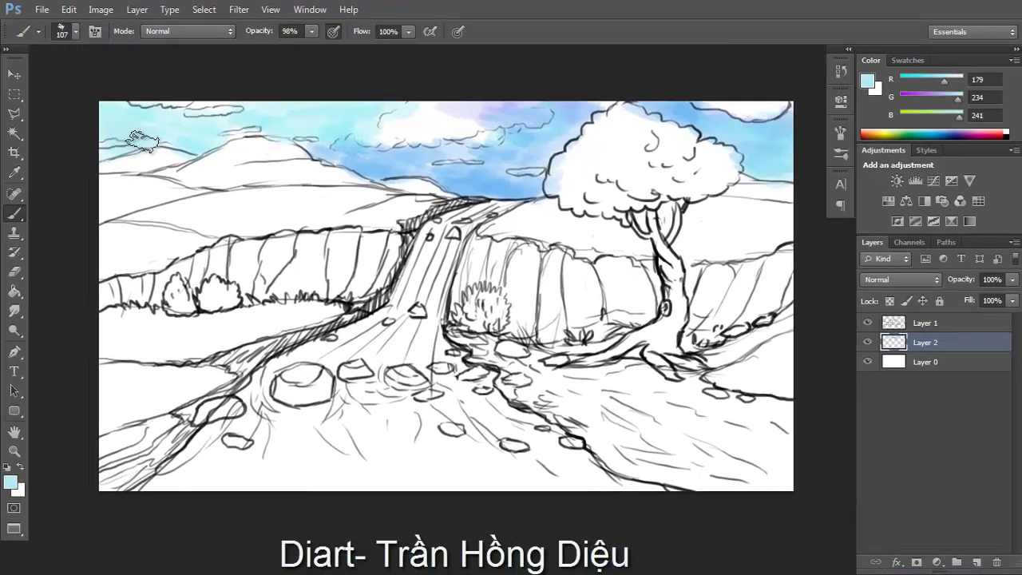
{"action": "left_click", "coordinate": [257, 133], "text": "alt"}
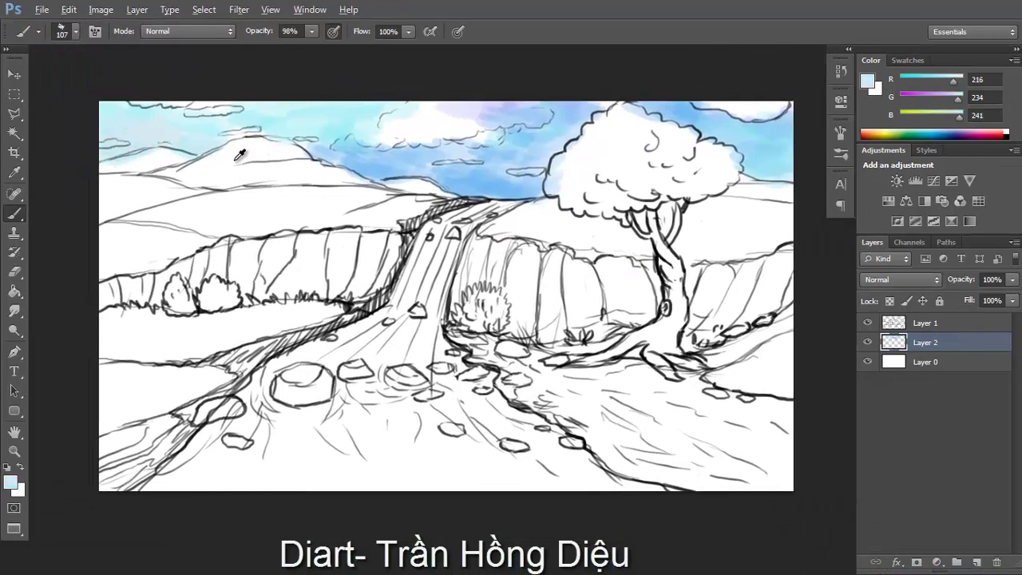
{"action": "left_click", "coordinate": [152, 147], "text": "alt"}
{"action": "left_click_drag", "start_coordinate": [378, 174], "coordinate": [511, 183]}
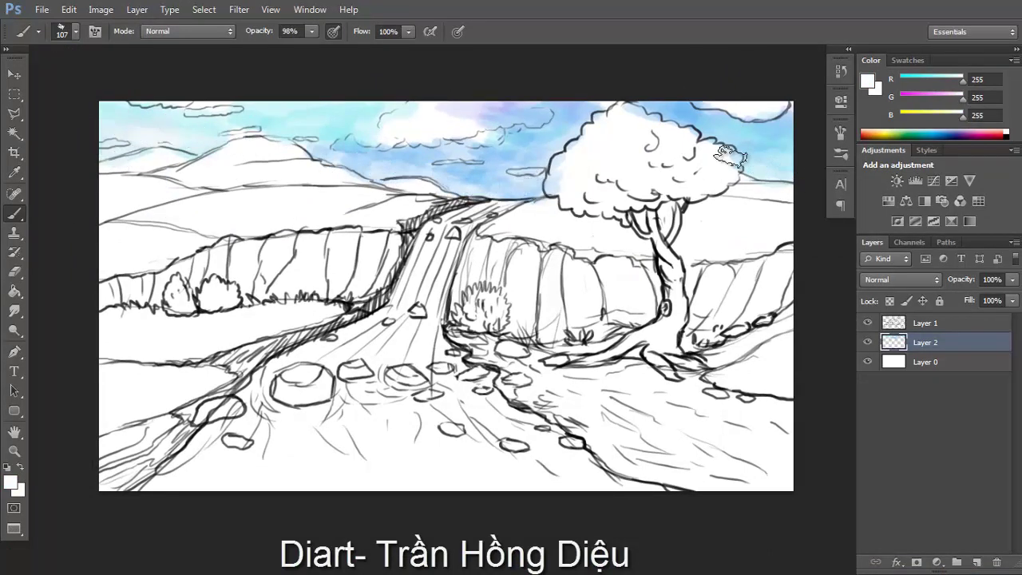
{"action": "left_click_drag", "start_coordinate": [767, 168], "coordinate": [719, 139]}
{"action": "left_click", "coordinate": [938, 132]}
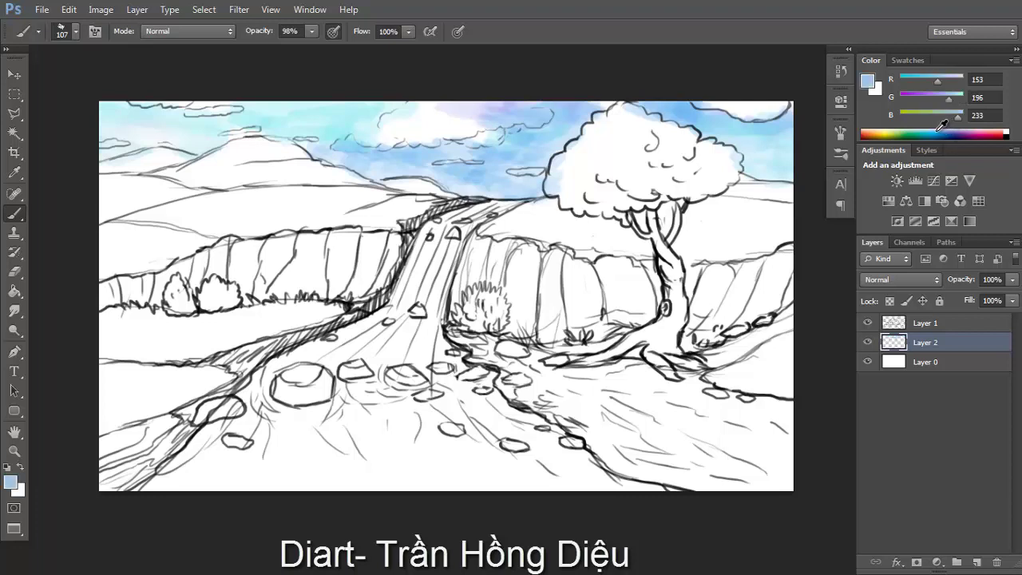
{"action": "left_click", "coordinate": [980, 565]}
Fill a top band selection with a foreground-to-background blue-to-white gradient
{"action": "key", "text": "m"}
{"action": "left_click_drag", "start_coordinate": [99, 101], "coordinate": [813, 183]}
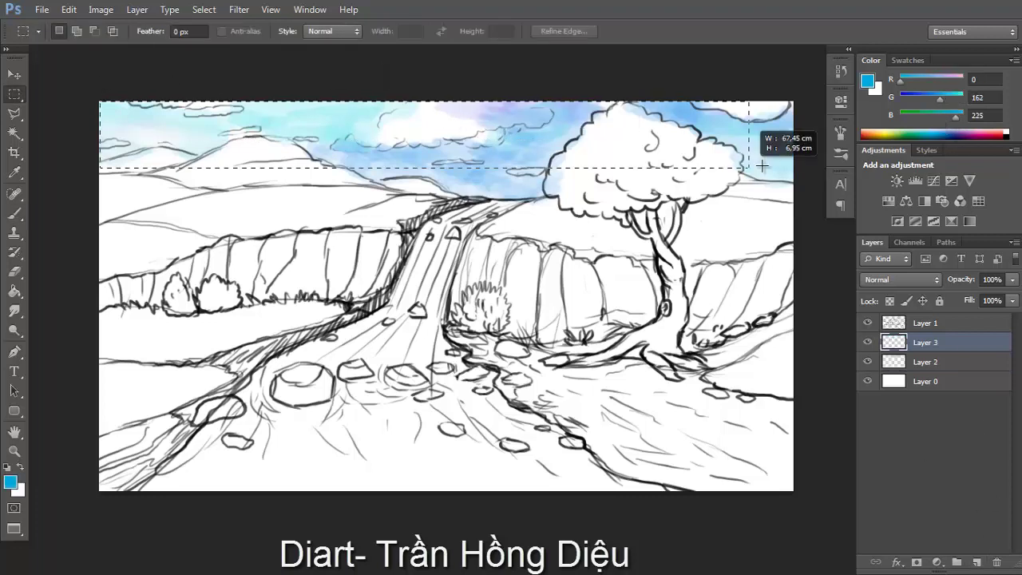
{"action": "key", "text": "g"}
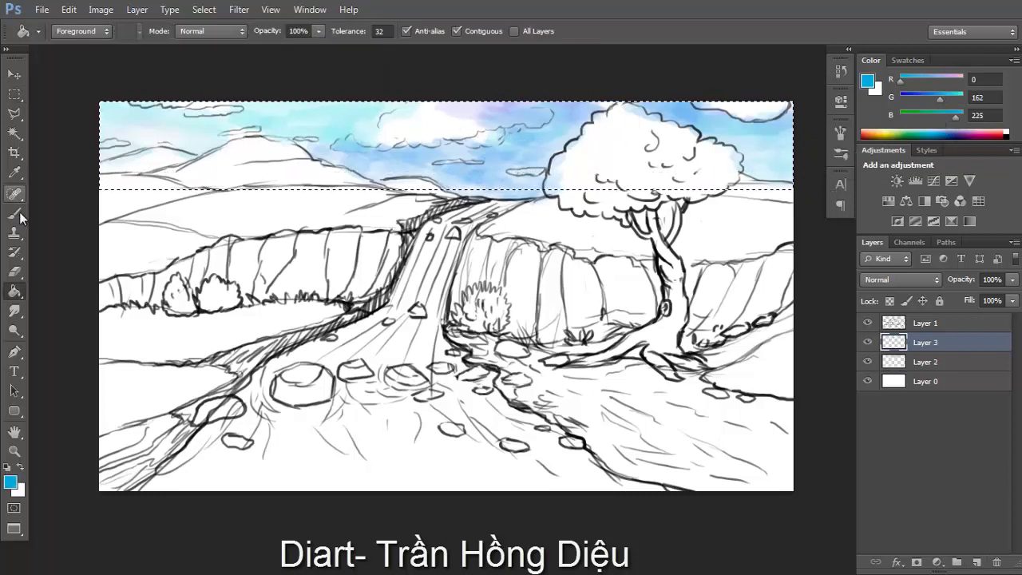
{"action": "right_click", "coordinate": [16, 293]}
{"action": "left_click", "coordinate": [80, 288]}
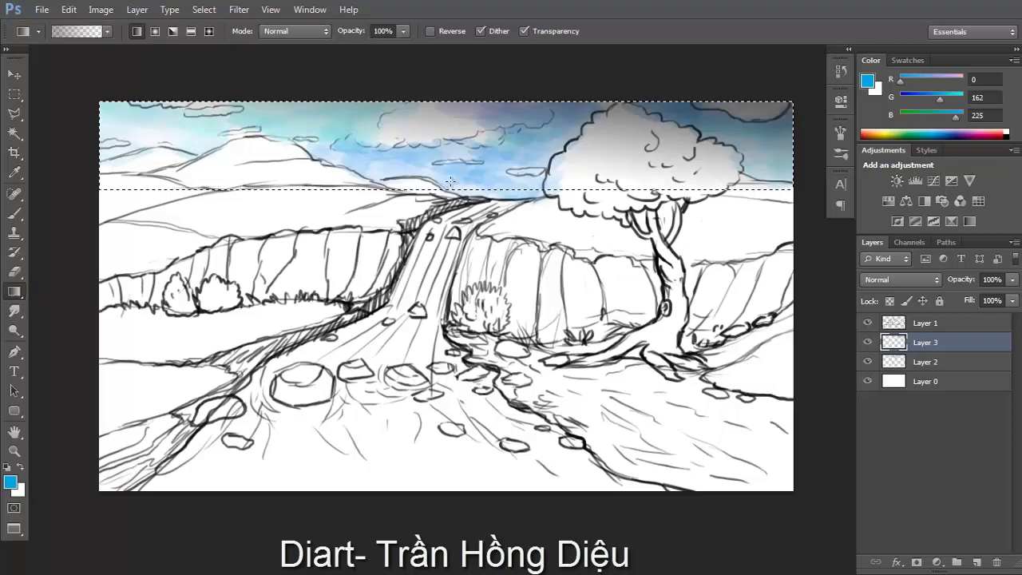
{"action": "left_click", "coordinate": [80, 30]}
{"action": "left_click", "coordinate": [375, 113]}
{"action": "left_click", "coordinate": [640, 96]}
{"action": "left_click_drag", "start_coordinate": [444, 102], "coordinate": [444, 189]}
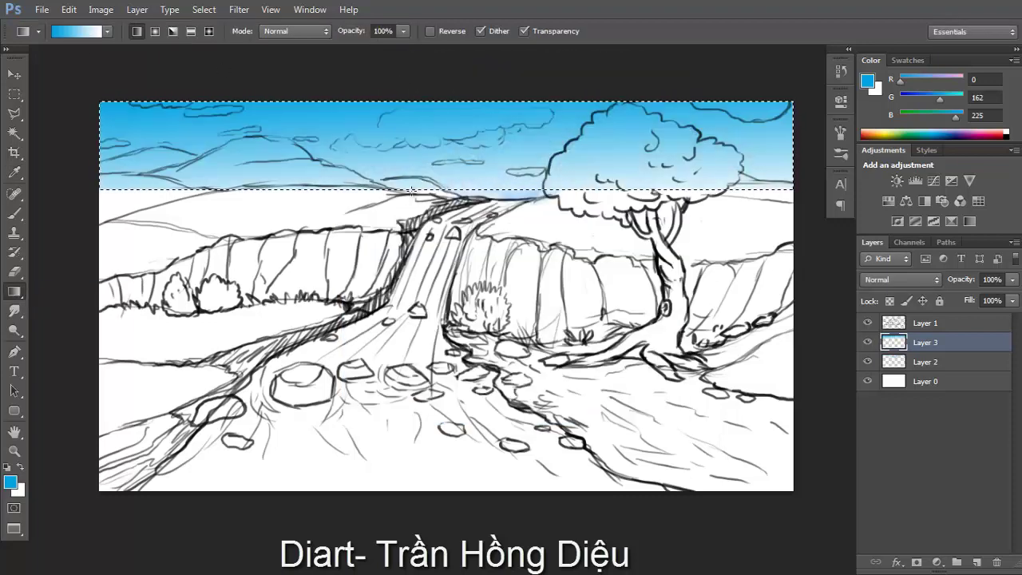
{"action": "key", "text": "ctrl+d"}
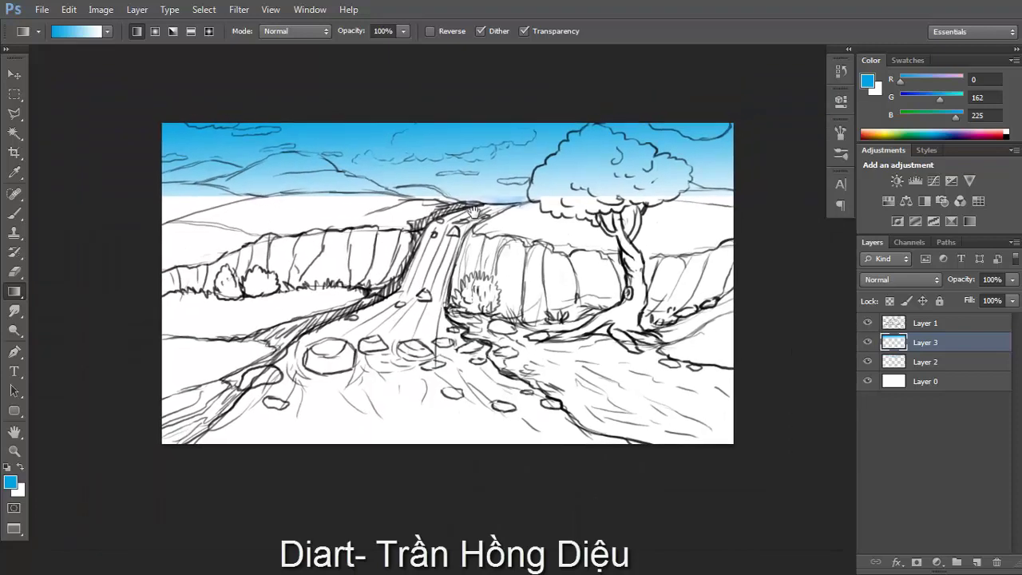
Stretch the gradient band slightly taller and move Layer 2 above it
{"action": "key", "text": "ctrl+t"}
{"action": "left_click_drag", "start_coordinate": [460, 203], "coordinate": [449, 204]}
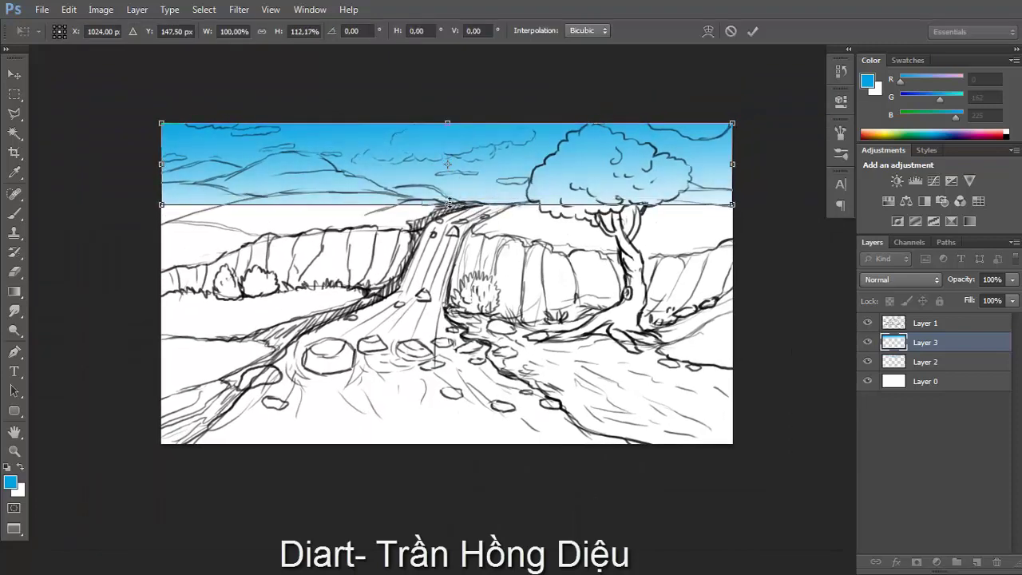
{"action": "key", "text": "Return"}
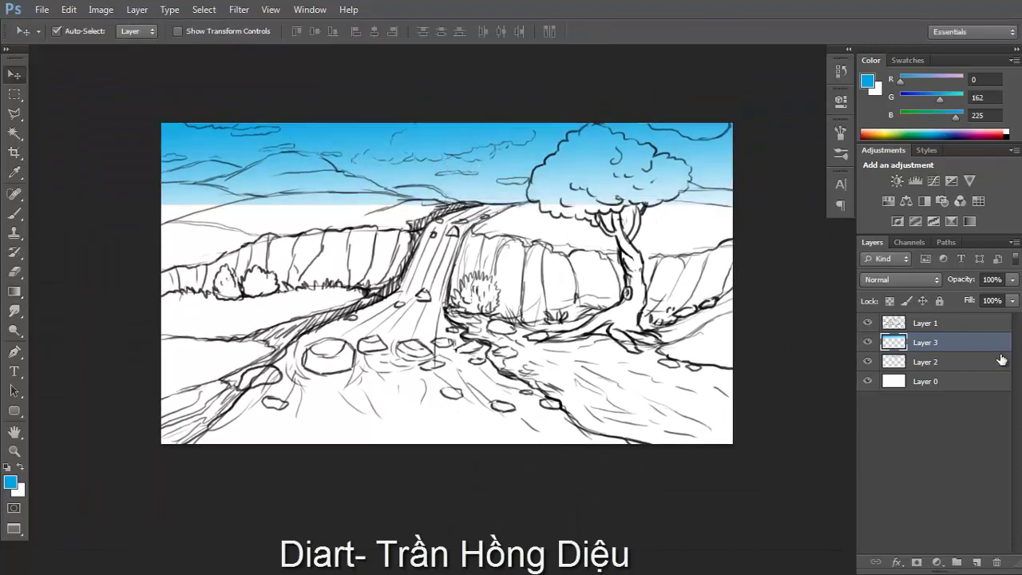
{"action": "left_click_drag", "start_coordinate": [948, 363], "coordinate": [940, 345]}
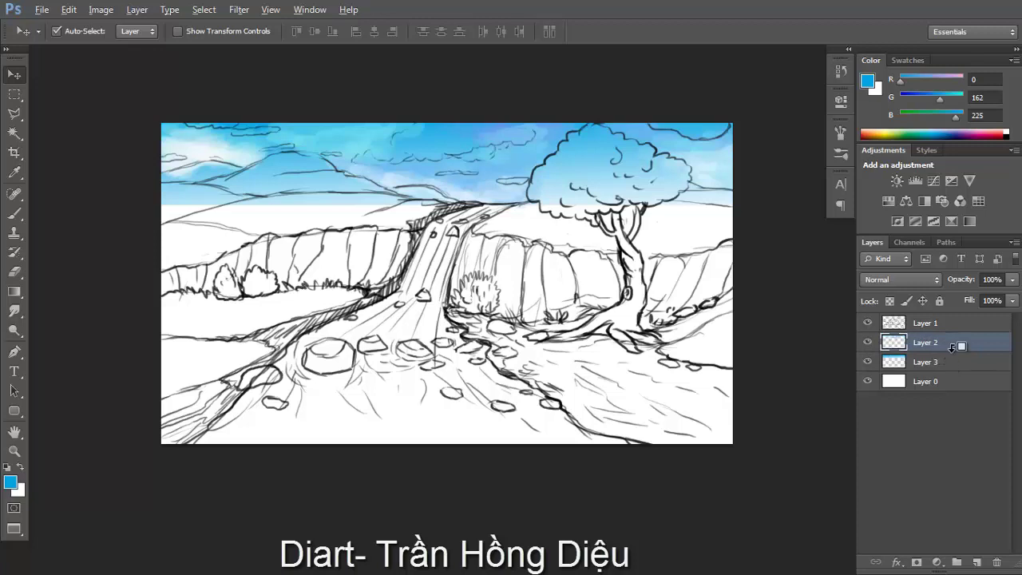
Clip Layer 2 to the gradient sky and add a new clipped Layer 4
{"action": "left_click", "coordinate": [952, 348], "text": "alt"}
{"action": "left_click", "coordinate": [977, 561]}
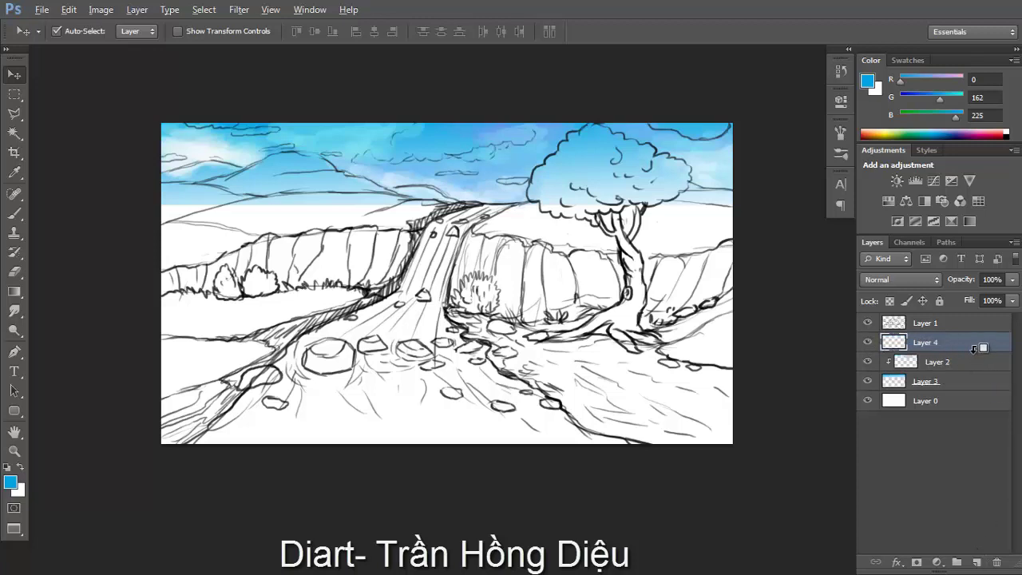
{"action": "left_click", "coordinate": [976, 348], "text": "alt"}
{"action": "key", "text": "b"}
Open Load Brushes from the preset options and browse the C: drive's Windows folder
{"action": "right_click", "coordinate": [487, 192]}
{"action": "left_click_drag", "start_coordinate": [627, 375], "coordinate": [628, 395]}
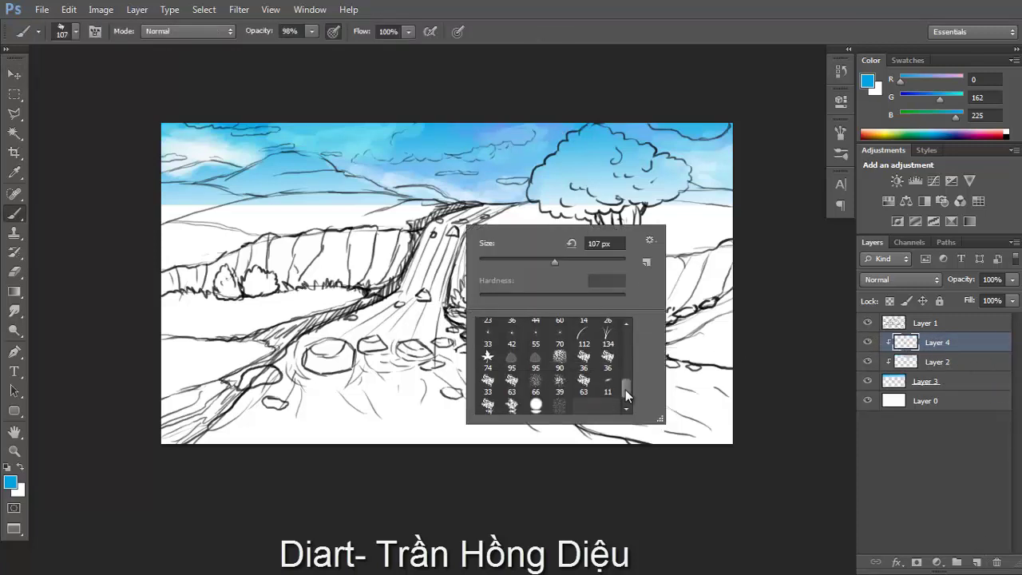
{"action": "left_click", "coordinate": [649, 239]}
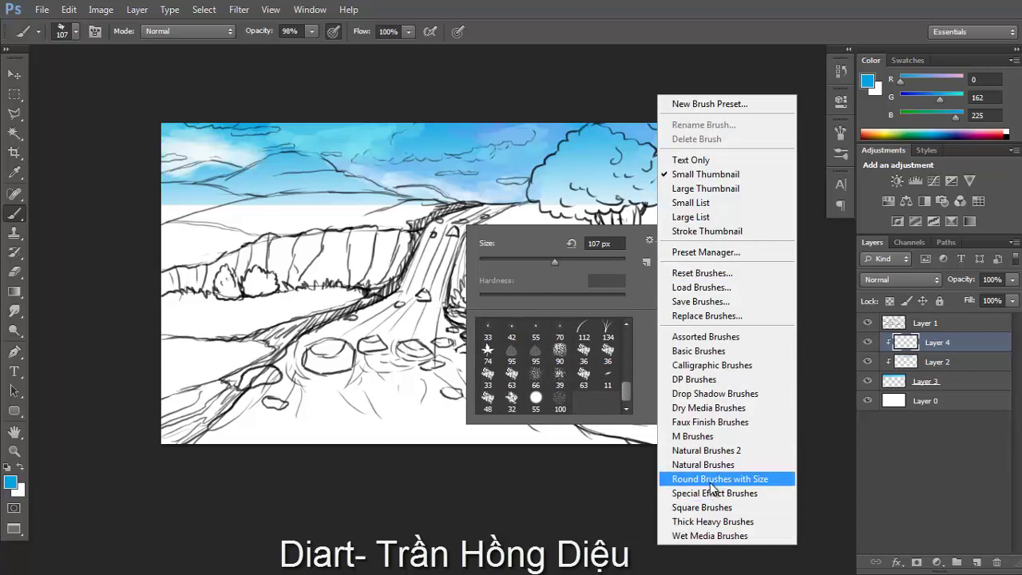
{"action": "left_click", "coordinate": [701, 286]}
{"action": "left_click", "coordinate": [353, 263]}
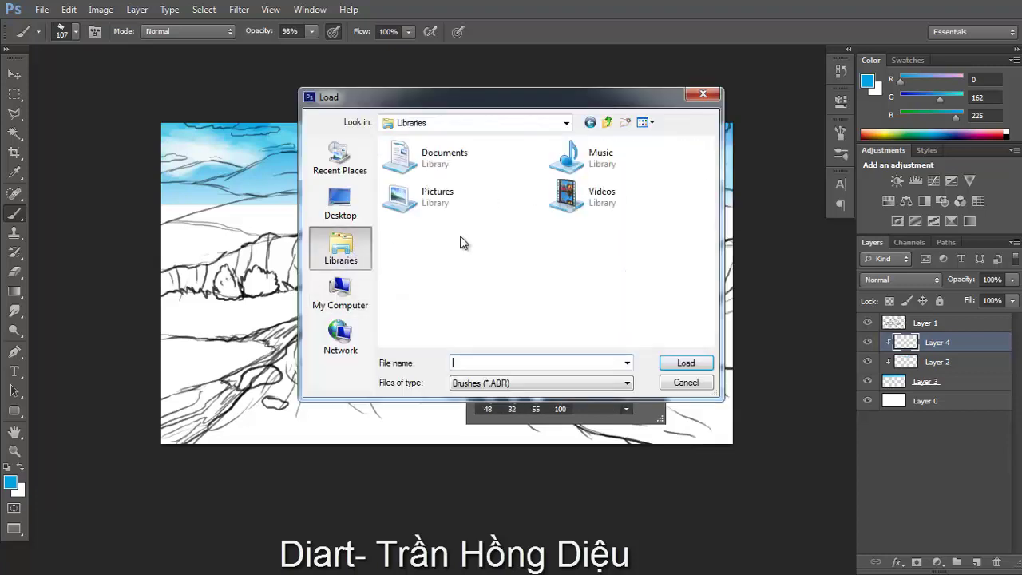
{"action": "double_click", "coordinate": [444, 153]}
{"action": "left_click", "coordinate": [340, 292]}
{"action": "double_click", "coordinate": [423, 170]}
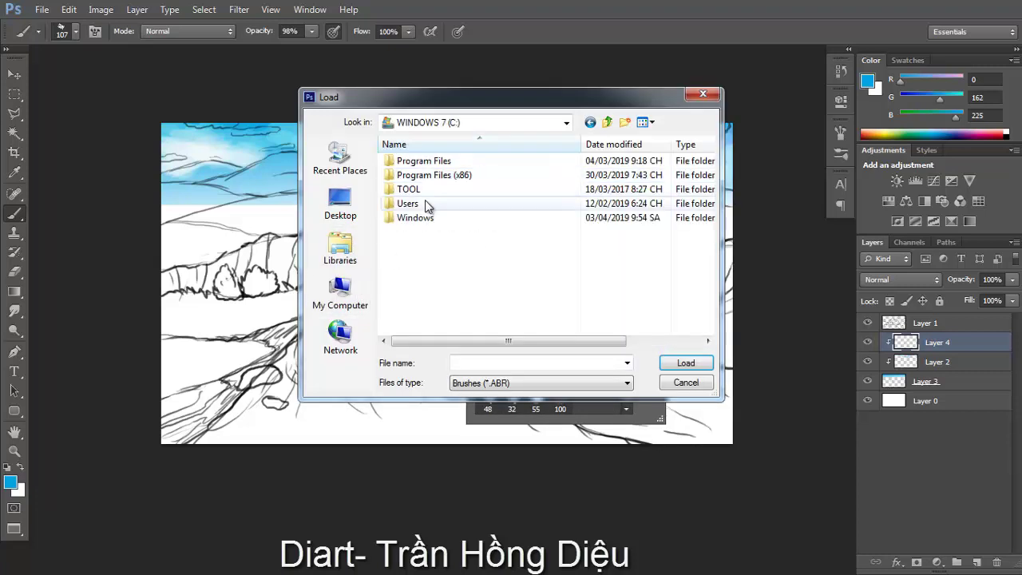
{"action": "double_click", "coordinate": [408, 203]}
{"action": "left_click", "coordinate": [606, 122]}
{"action": "double_click", "coordinate": [417, 217]}
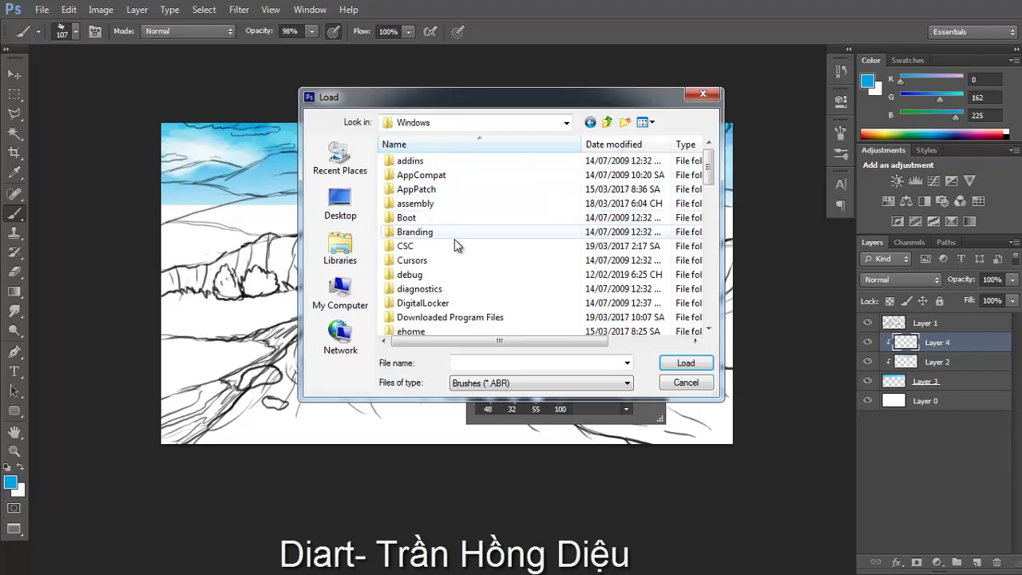
{"action": "mouse_move", "coordinate": [708, 163]}
{"action": "left_mouse_down"}
{"action": "mouse_move", "coordinate": [718, 300]}
{"action": "mouse_move", "coordinate": [708, 155]}
{"action": "left_mouse_up"}
Search Local Disk (D:) and the Downloads subfolders for brush files
{"action": "left_click", "coordinate": [340, 289]}
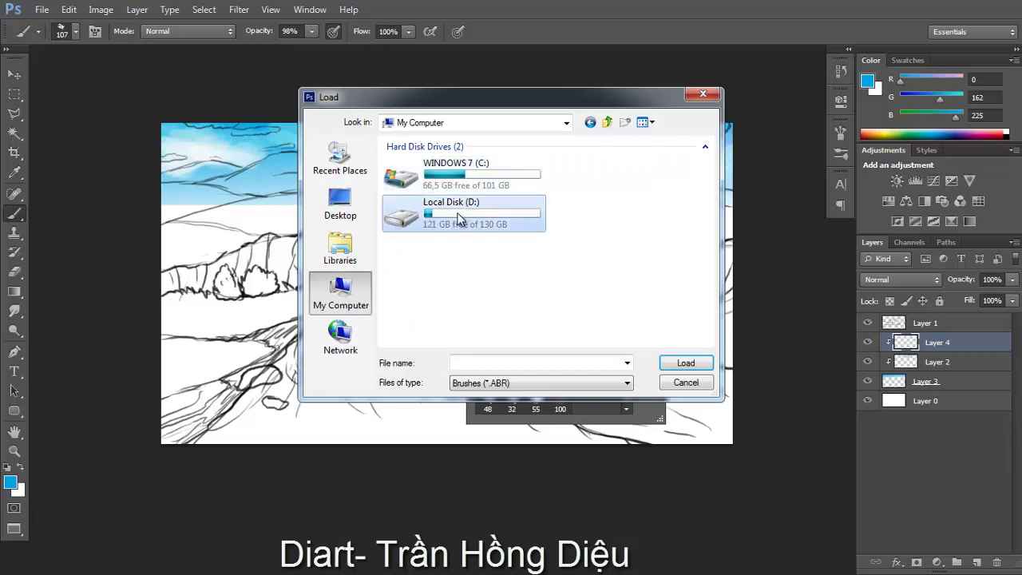
{"action": "double_click", "coordinate": [460, 220]}
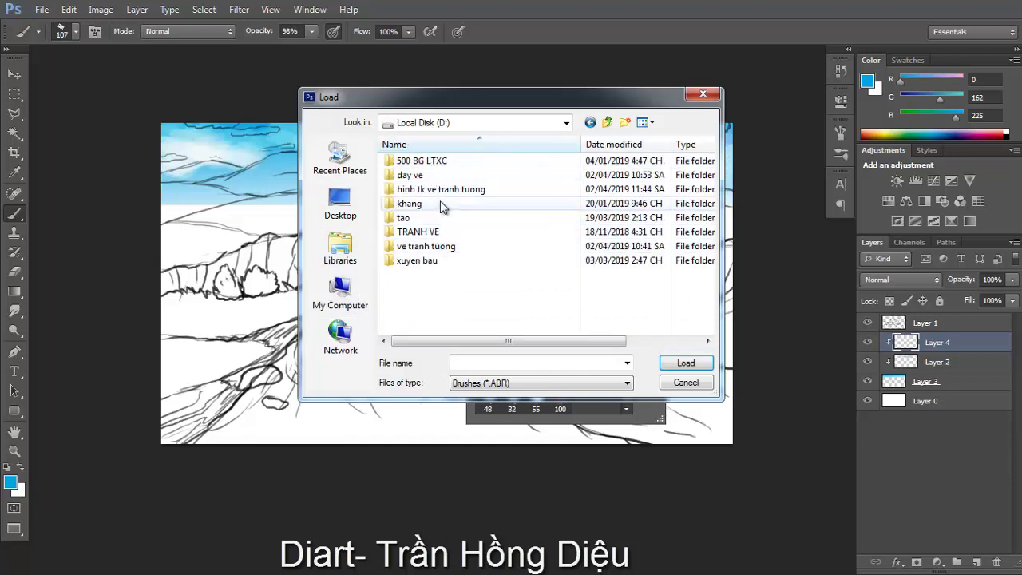
{"action": "double_click", "coordinate": [435, 232]}
{"action": "left_click", "coordinate": [591, 122]}
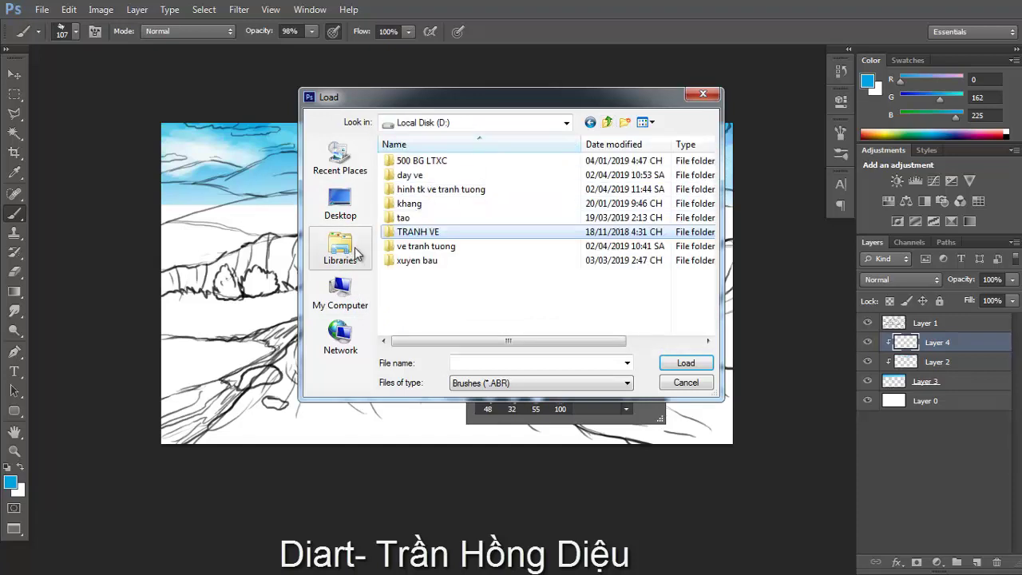
{"action": "left_click", "coordinate": [340, 247]}
{"action": "left_click", "coordinate": [340, 206]}
{"action": "double_click", "coordinate": [597, 154]}
{"action": "double_click", "coordinate": [520, 168]}
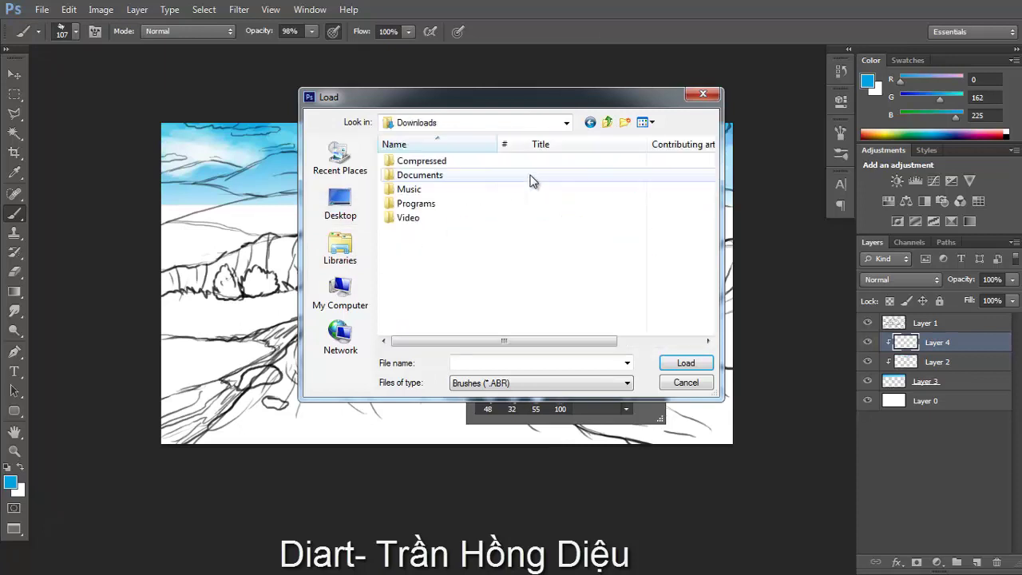
{"action": "double_click", "coordinate": [429, 204]}
{"action": "left_click", "coordinate": [606, 123]}
{"action": "double_click", "coordinate": [463, 177]}
{"action": "left_click", "coordinate": [607, 122]}
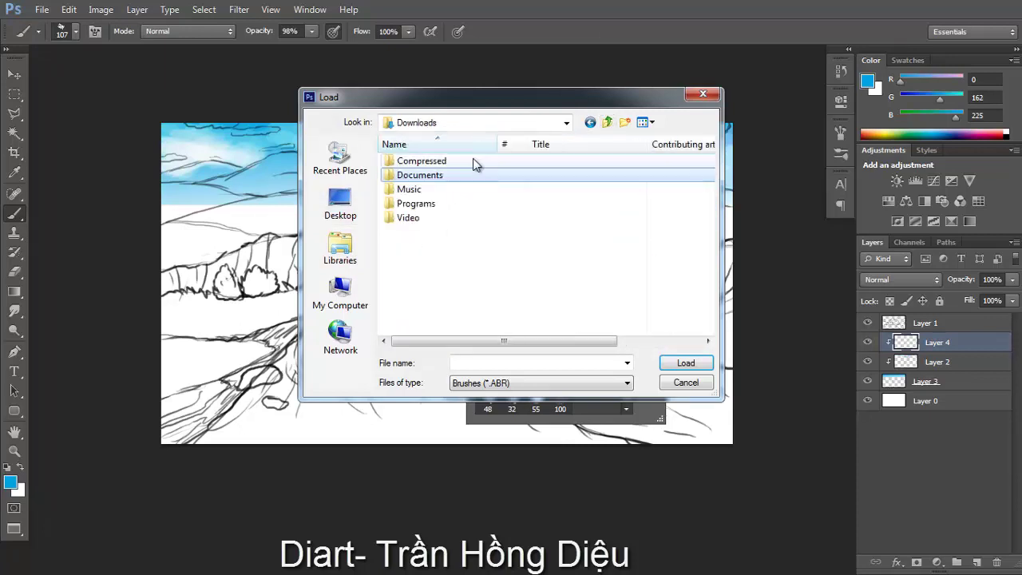
{"action": "double_click", "coordinate": [474, 161]}
{"action": "left_click", "coordinate": [606, 122]}
{"action": "double_click", "coordinate": [440, 177]}
{"action": "left_click", "coordinate": [607, 122]}
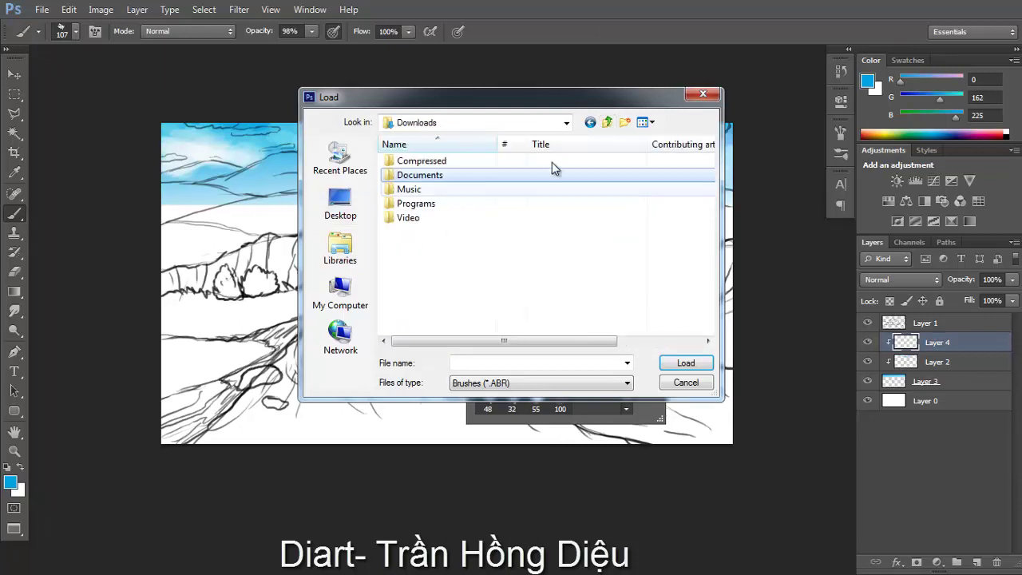
Close the Load dialog without loading anything and dismiss the brush preset list
{"action": "left_click", "coordinate": [693, 92]}
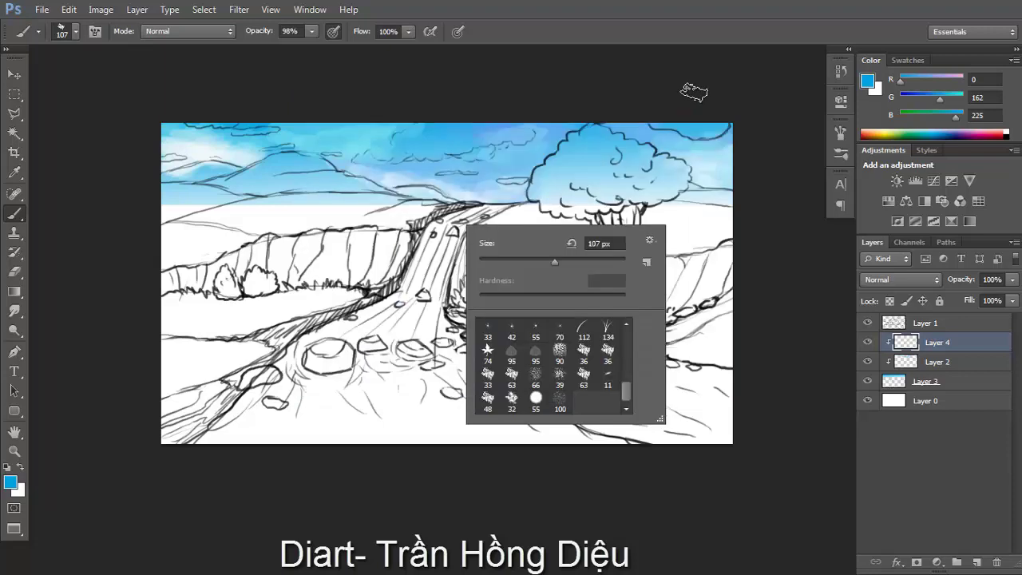
{"action": "left_click", "coordinate": [585, 217]}
{"action": "scroll", "coordinate": [548, 159], "scroll_direction": "up", "scroll_amount": 3}
Switch to white and paint cloud strokes across the upper sky
{"action": "key", "text": "x"}
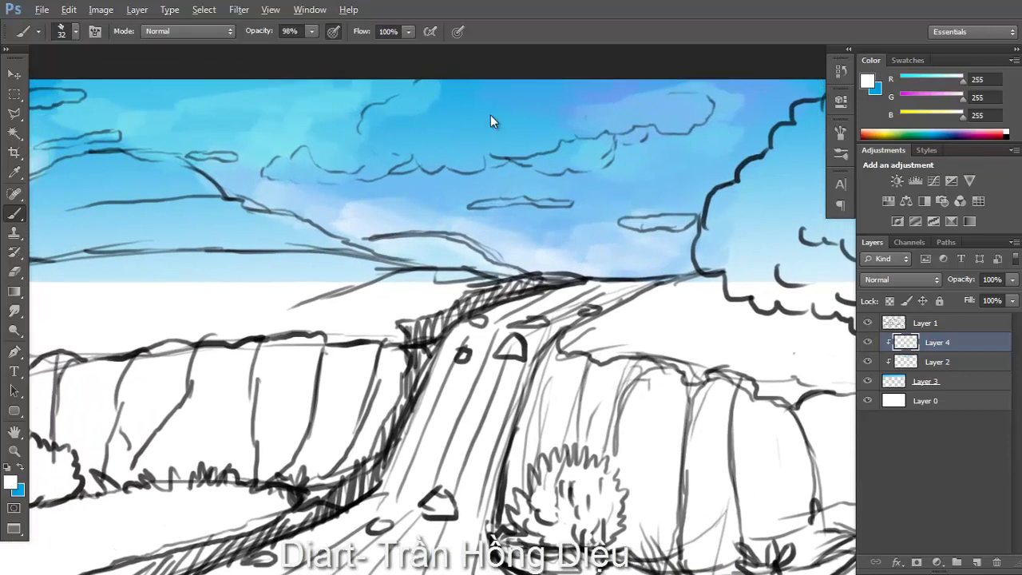
{"action": "mouse_move", "coordinate": [479, 147]}
{"action": "left_mouse_down"}
{"action": "mouse_move", "coordinate": [687, 102]}
{"action": "mouse_move", "coordinate": [619, 102]}
{"action": "left_mouse_up"}
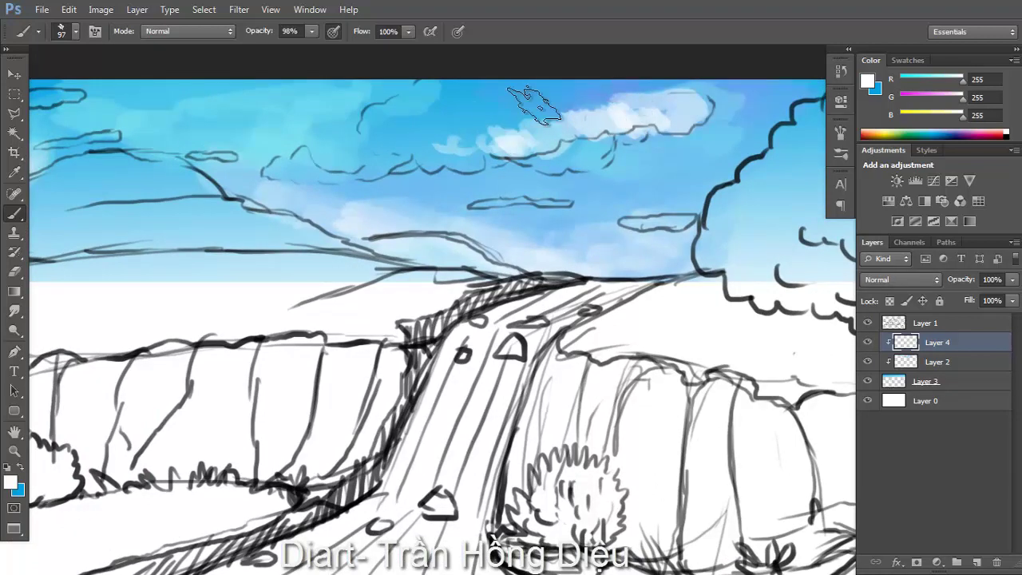
{"action": "mouse_move", "coordinate": [534, 104]}
{"action": "left_mouse_down"}
{"action": "mouse_move", "coordinate": [479, 147]}
{"action": "mouse_move", "coordinate": [339, 160]}
{"action": "mouse_move", "coordinate": [467, 103]}
{"action": "mouse_move", "coordinate": [495, 74]}
{"action": "mouse_move", "coordinate": [604, 103]}
{"action": "mouse_move", "coordinate": [703, 100]}
{"action": "mouse_move", "coordinate": [598, 95]}
{"action": "mouse_move", "coordinate": [368, 151]}
{"action": "mouse_move", "coordinate": [615, 103]}
{"action": "mouse_move", "coordinate": [452, 149]}
{"action": "mouse_move", "coordinate": [571, 155]}
{"action": "left_mouse_up"}
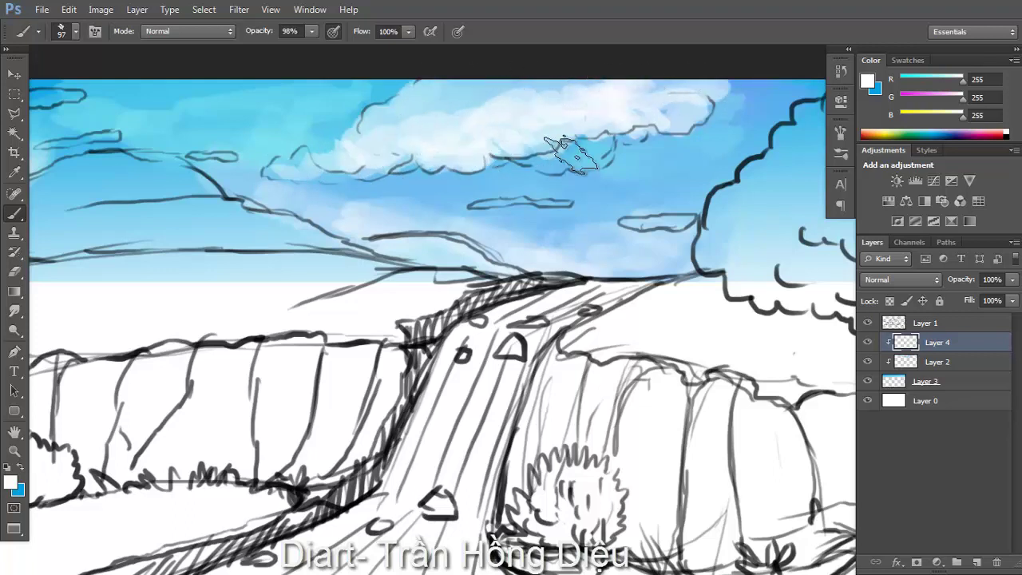
{"action": "mouse_move", "coordinate": [504, 142]}
{"action": "left_mouse_down"}
{"action": "mouse_move", "coordinate": [426, 169]}
{"action": "mouse_move", "coordinate": [611, 179]}
{"action": "left_mouse_up"}
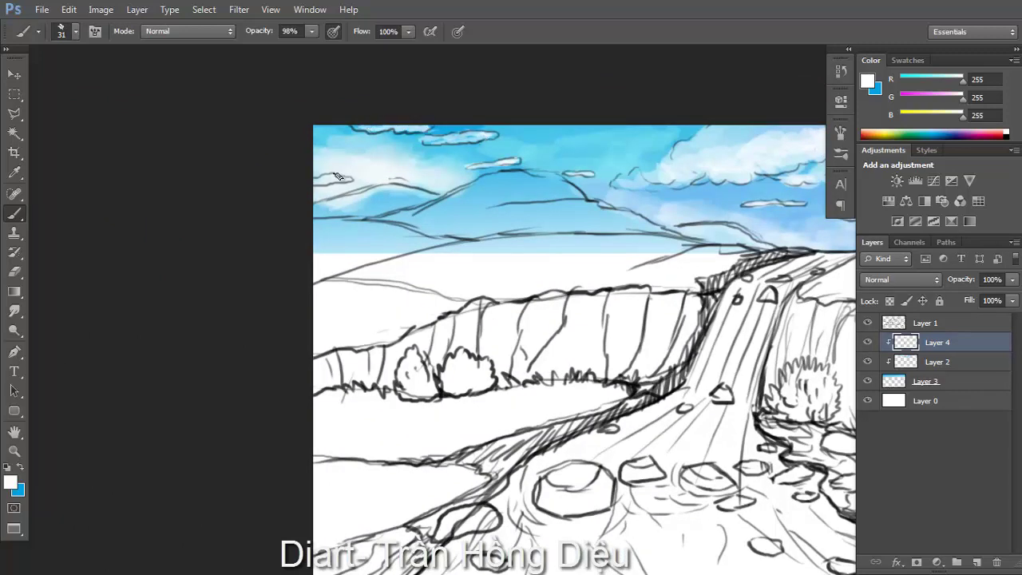
{"action": "left_click_drag", "start_coordinate": [339, 176], "coordinate": [504, 125]}
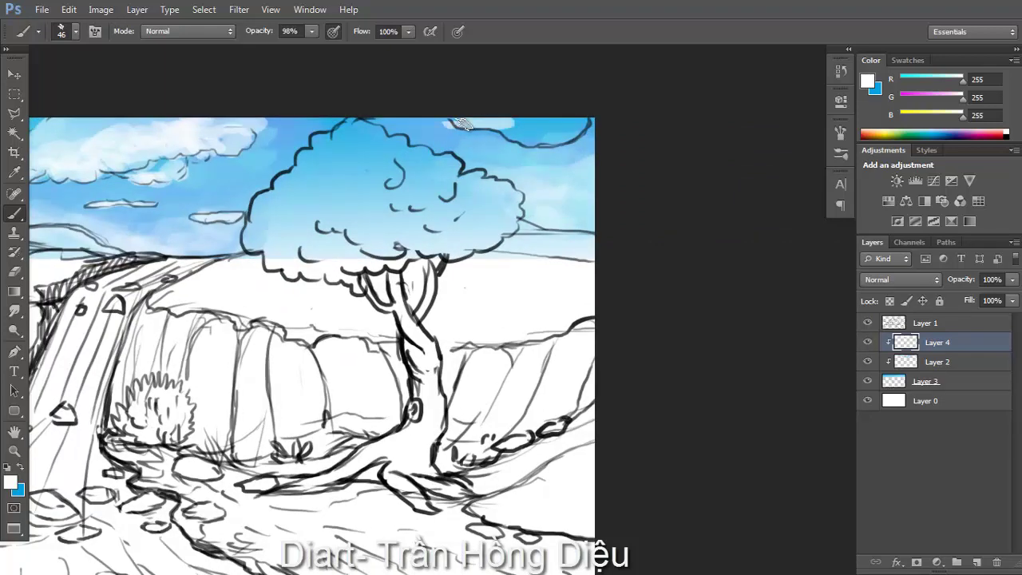
Check the sky with the sketch hidden, then paint more clouds at the left
{"action": "left_click", "coordinate": [867, 322]}
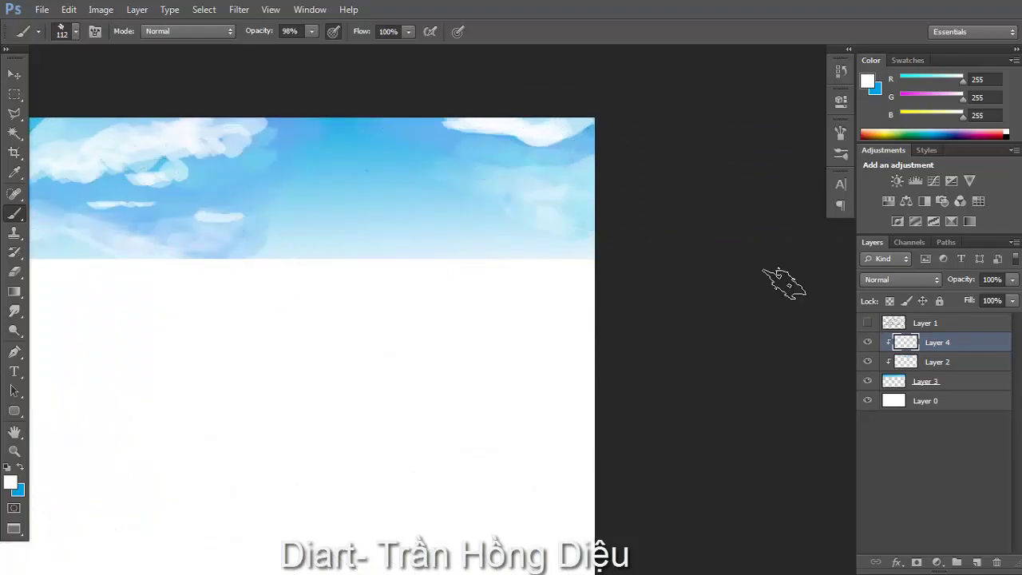
{"action": "key", "text": "ctrl+minus"}
{"action": "left_click", "coordinate": [867, 322]}
{"action": "key", "text": "ctrl+plus"}
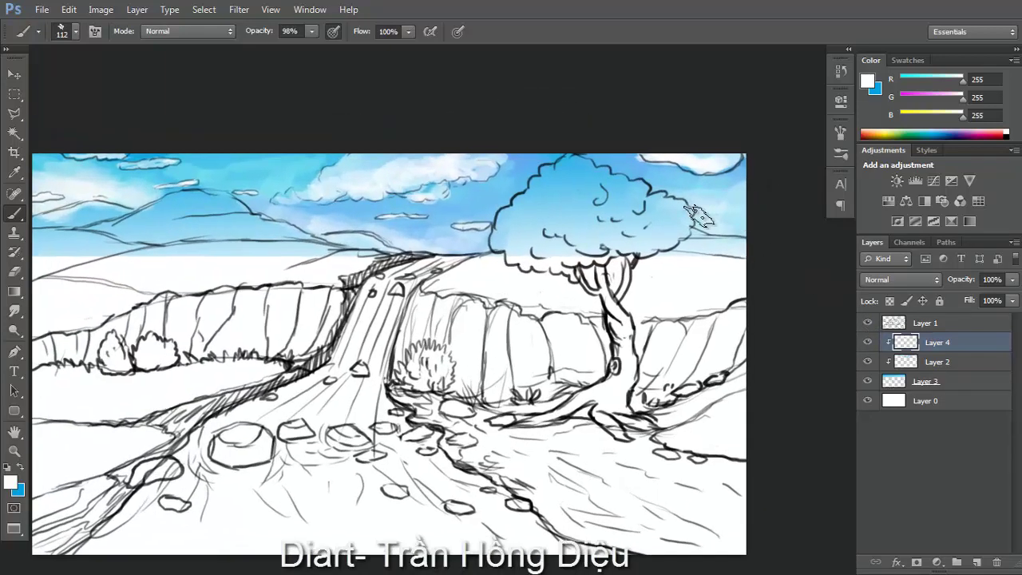
{"action": "left_click_drag", "start_coordinate": [234, 185], "coordinate": [349, 163]}
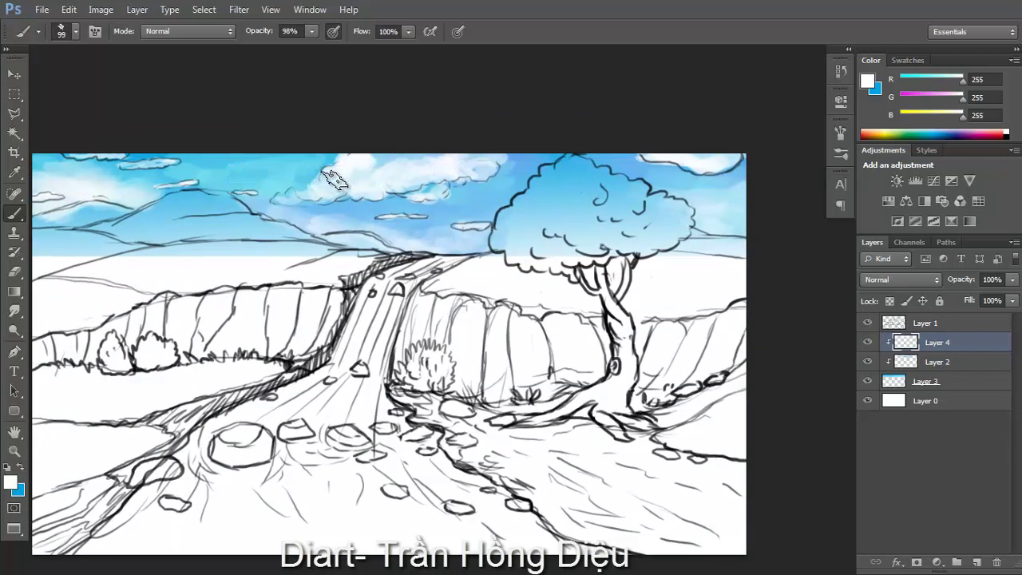
Blend cloud details using sky blues and near-whites sampled from the painting
{"action": "left_click", "coordinate": [389, 161], "text": "alt"}
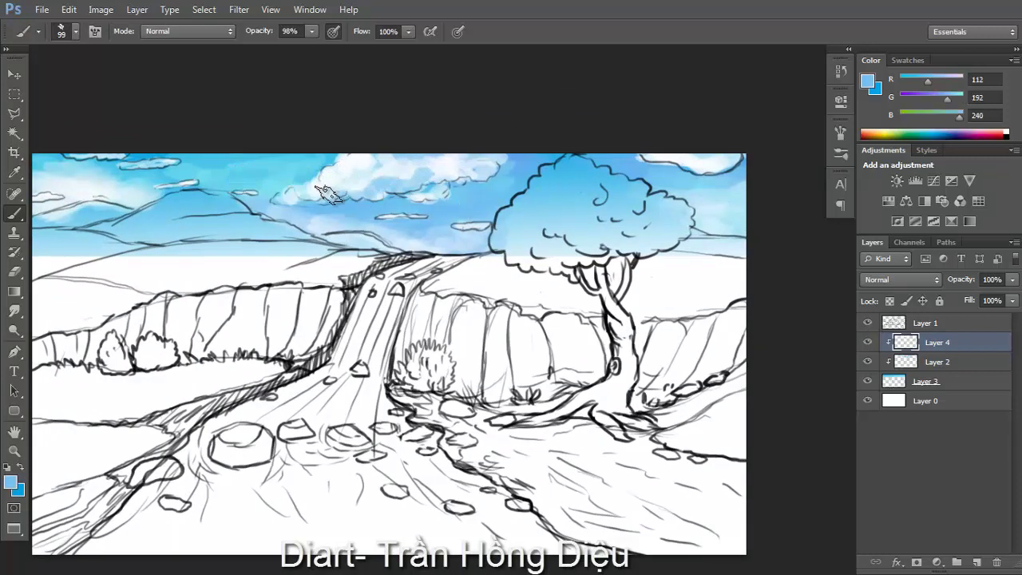
{"action": "left_click", "coordinate": [435, 186], "text": "alt"}
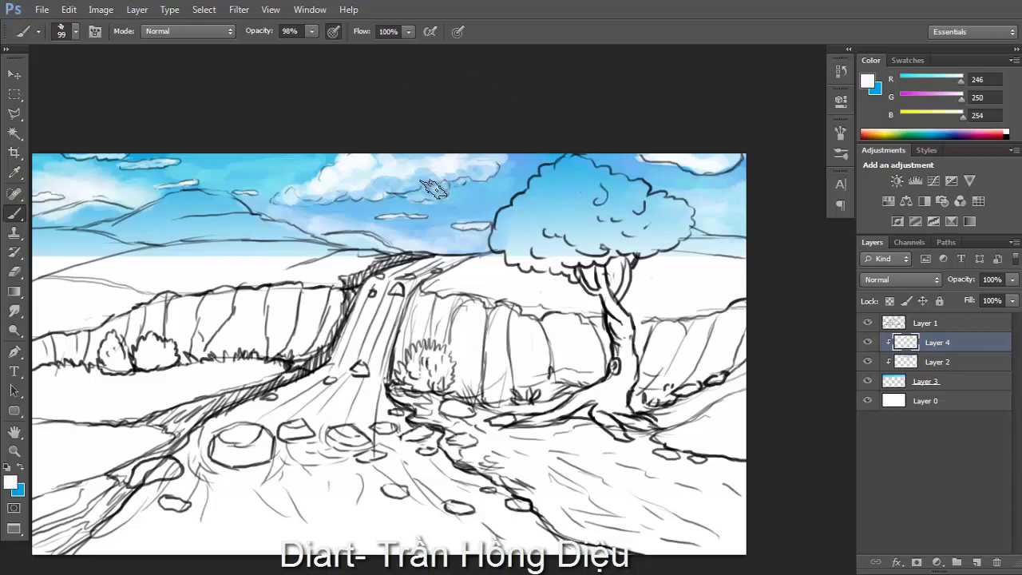
{"action": "left_click_drag", "start_coordinate": [435, 185], "coordinate": [516, 177]}
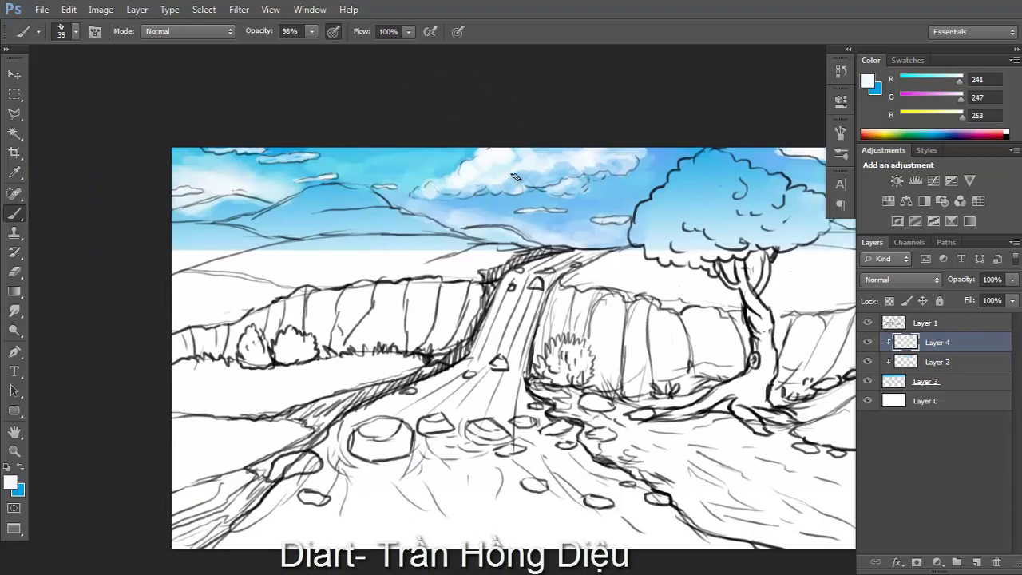
{"action": "left_click", "coordinate": [518, 179], "text": "alt"}
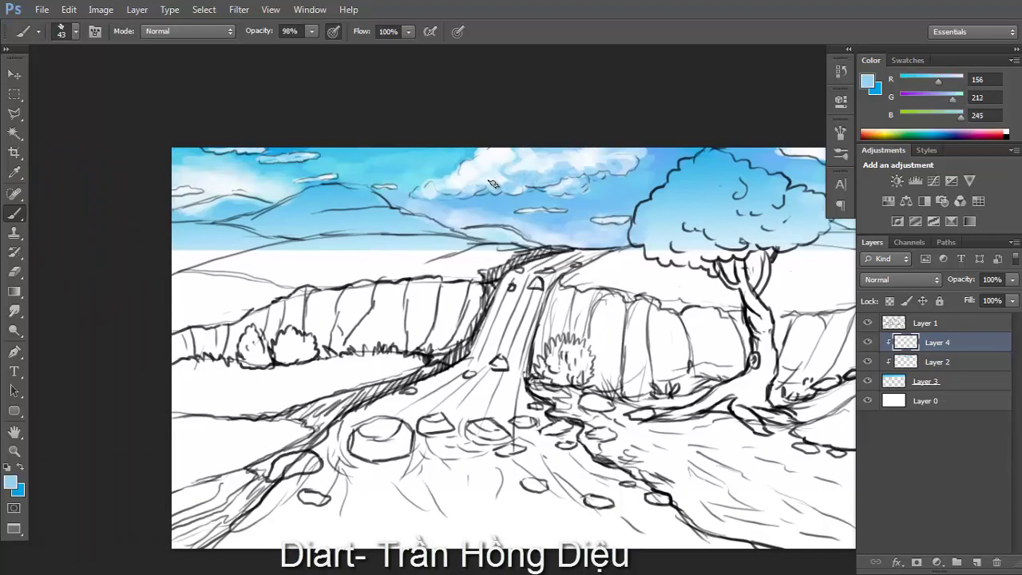
{"action": "left_click", "coordinate": [502, 170], "text": "alt"}
{"action": "left_click", "coordinate": [471, 166], "text": "alt"}
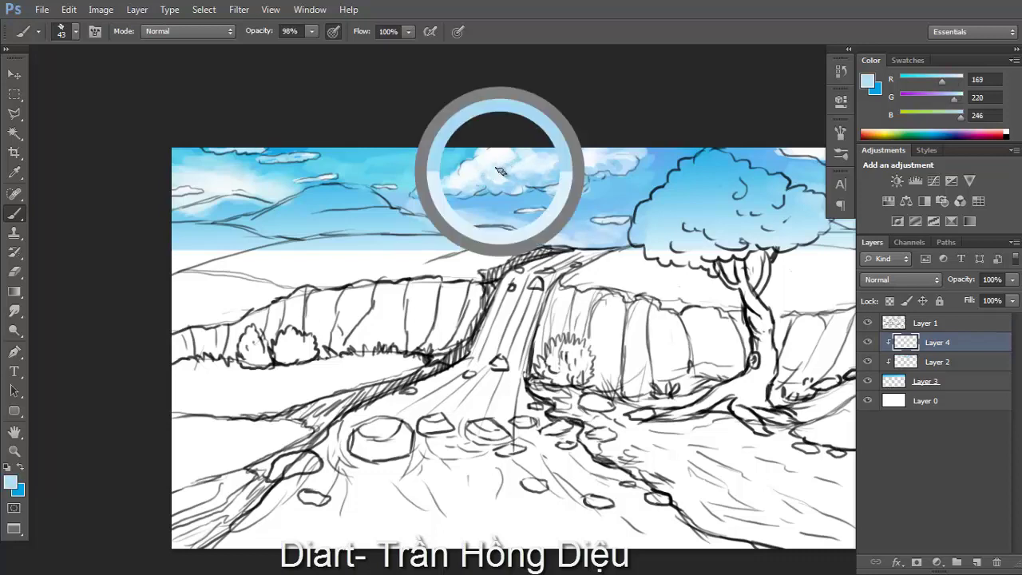
Scroll the view, then select Layer 0 and hide it briefly
{"action": "scroll", "coordinate": [562, 180], "scroll_direction": "right", "scroll_amount": 5}
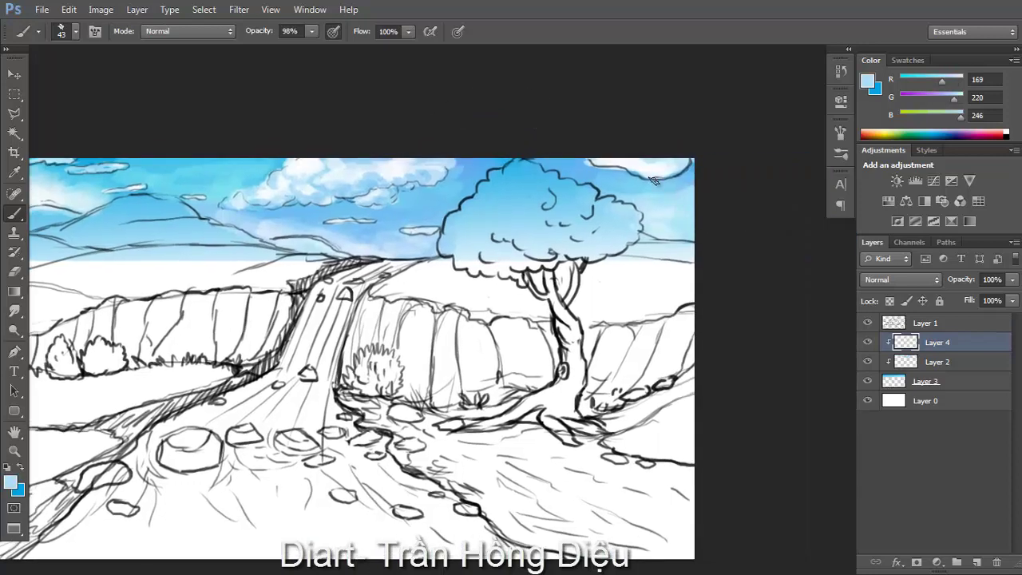
{"action": "scroll", "coordinate": [384, 198], "scroll_direction": "left", "scroll_amount": 10}
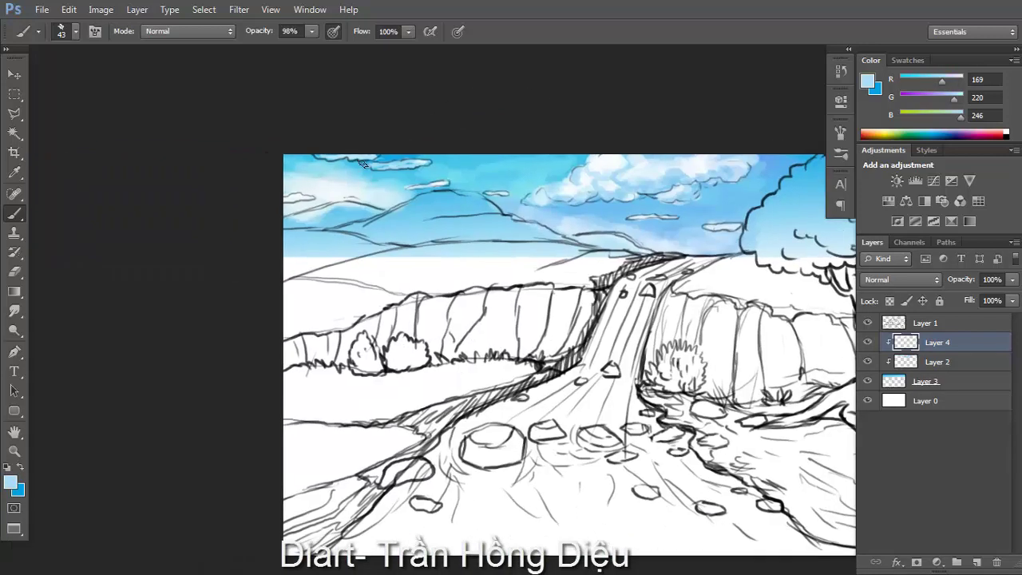
{"action": "scroll", "coordinate": [311, 191], "scroll_direction": "down", "scroll_amount": 3}
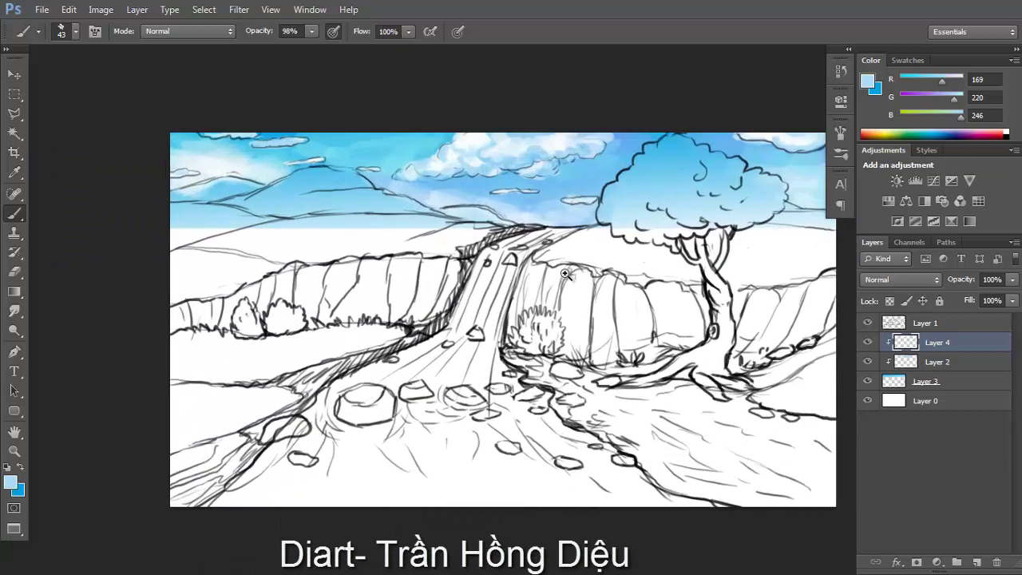
{"action": "left_click", "coordinate": [979, 407]}
{"action": "left_click", "coordinate": [868, 400]}
Show Layer 0, add a new layer above Layer 4, and pick a dark blue-teal colour
{"action": "left_click", "coordinate": [868, 400]}
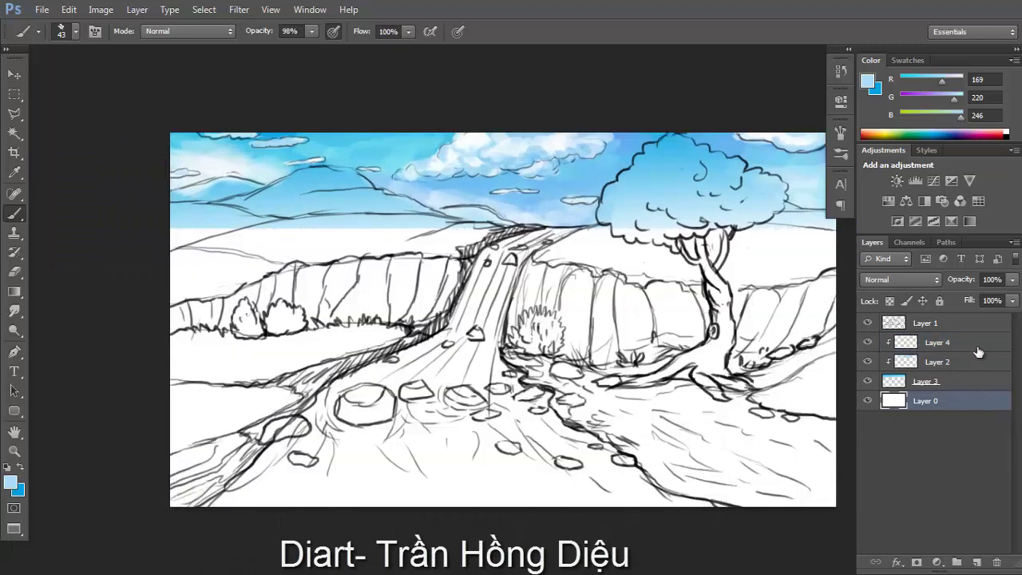
{"action": "left_click", "coordinate": [979, 343]}
{"action": "left_click", "coordinate": [976, 561]}
{"action": "left_click", "coordinate": [928, 132]}
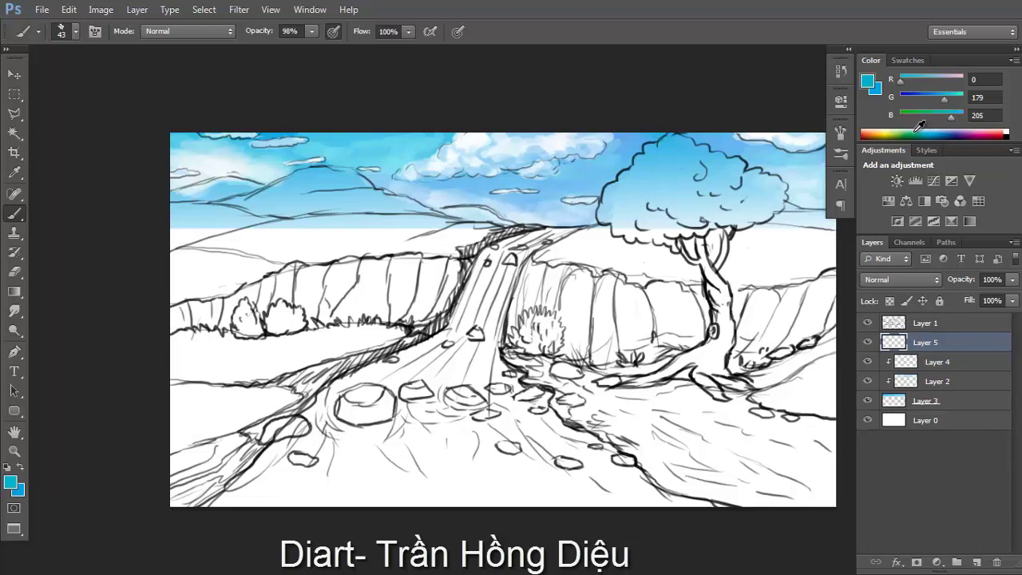
{"action": "left_click", "coordinate": [932, 129]}
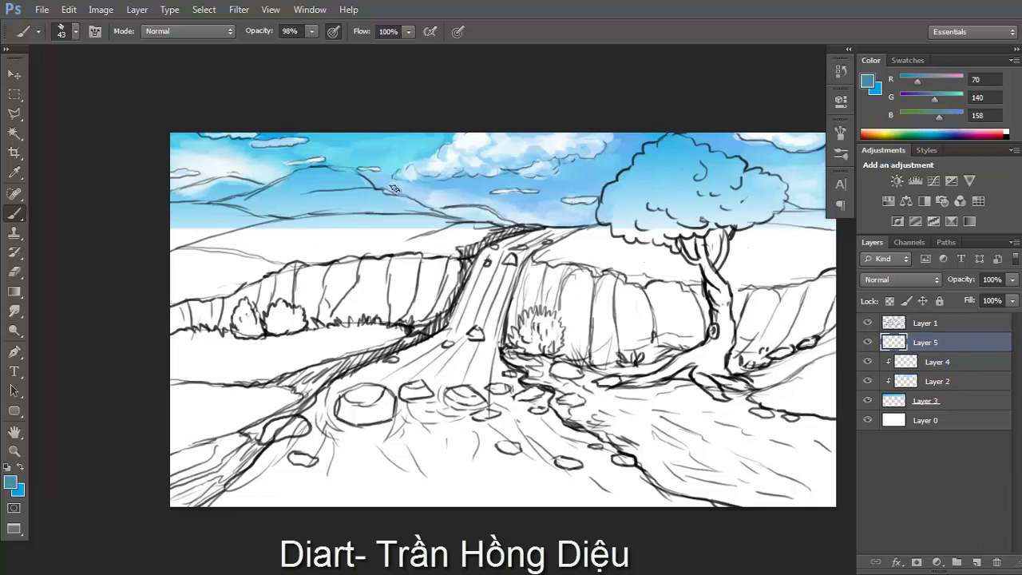
{"action": "key", "text": "bracketright"}
{"action": "key", "text": "bracketright"}
{"action": "key", "text": "bracketright"}
Paint dark teal shading across the central and left mountains
{"action": "scroll", "coordinate": [306, 176], "scroll_direction": "up", "scroll_amount": 3}
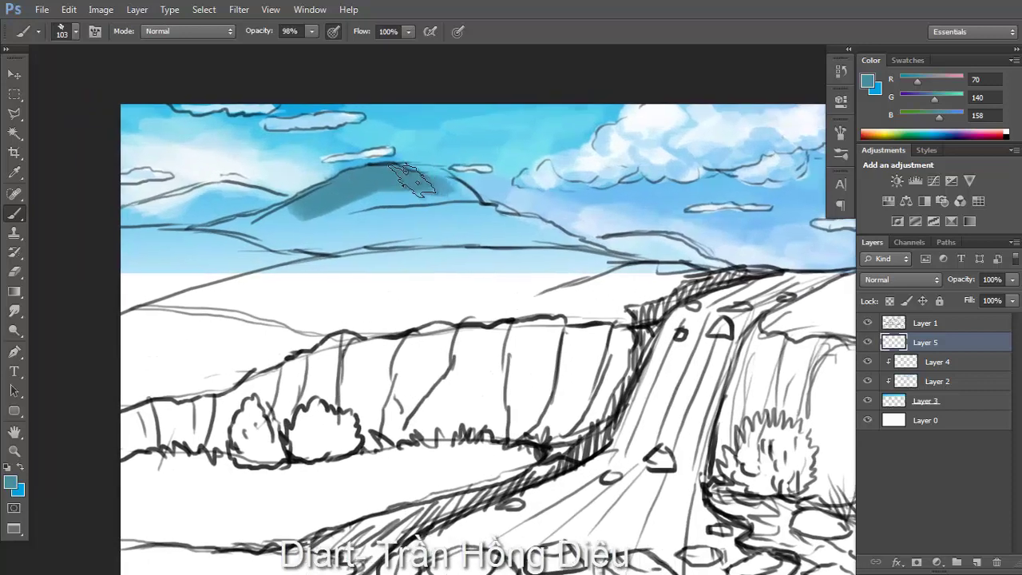
{"action": "mouse_move", "coordinate": [387, 203]}
{"action": "left_mouse_down"}
{"action": "mouse_move", "coordinate": [471, 196]}
{"action": "mouse_move", "coordinate": [264, 211]}
{"action": "mouse_move", "coordinate": [223, 200]}
{"action": "mouse_move", "coordinate": [168, 203]}
{"action": "mouse_move", "coordinate": [156, 222]}
{"action": "mouse_move", "coordinate": [243, 195]}
{"action": "left_mouse_up"}
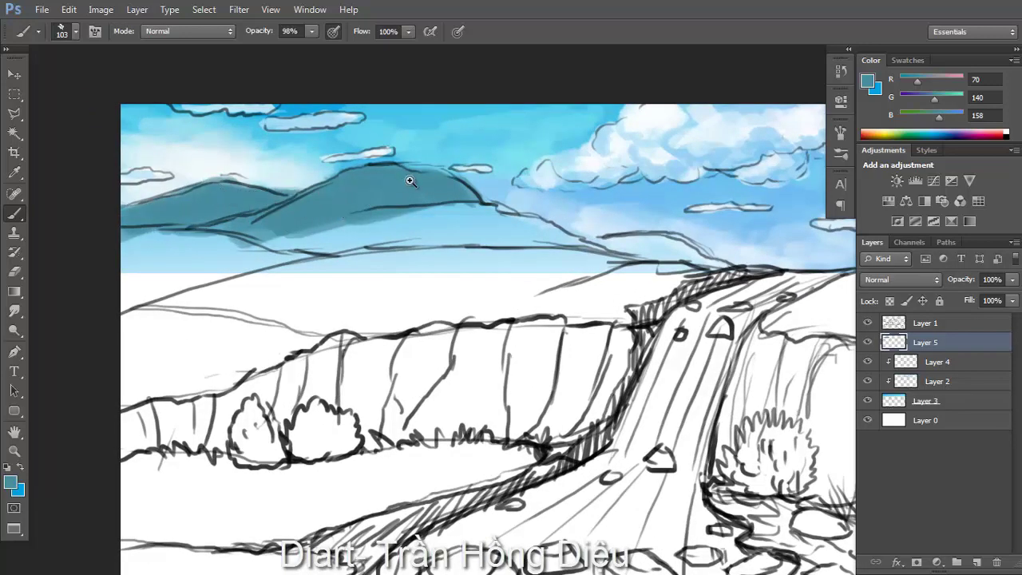
{"action": "scroll", "coordinate": [410, 181], "scroll_direction": "down", "scroll_amount": 2}
{"action": "scroll", "coordinate": [410, 181], "scroll_direction": "up", "scroll_amount": 2}
{"action": "mouse_move", "coordinate": [487, 204]}
{"action": "left_mouse_down"}
{"action": "mouse_move", "coordinate": [230, 226]}
{"action": "mouse_move", "coordinate": [503, 223]}
{"action": "mouse_move", "coordinate": [447, 228]}
{"action": "left_mouse_up"}
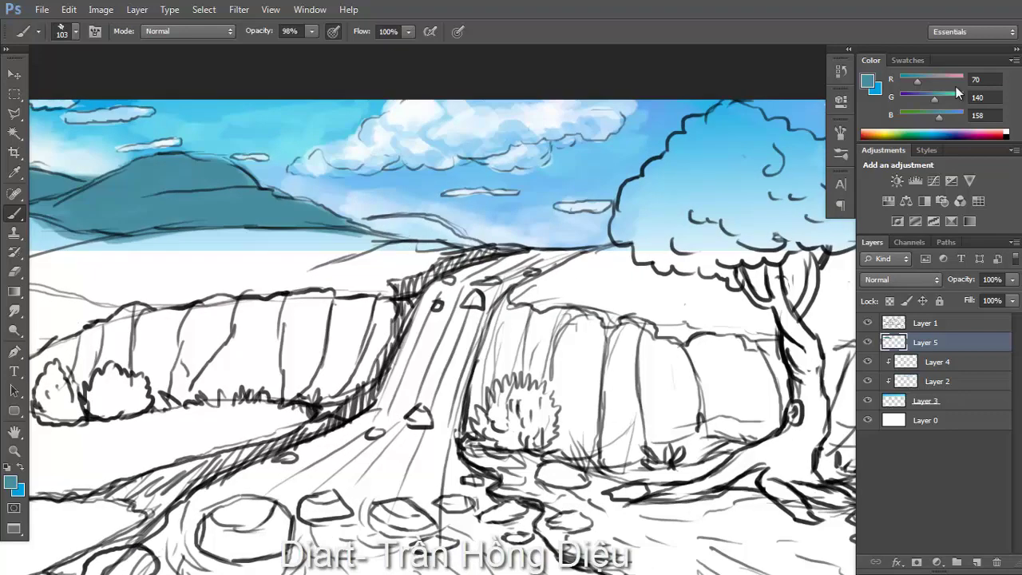
{"action": "left_click_drag", "start_coordinate": [941, 119], "coordinate": [943, 119]}
{"action": "mouse_move", "coordinate": [351, 231]}
{"action": "left_mouse_down"}
{"action": "mouse_move", "coordinate": [447, 228]}
{"action": "mouse_move", "coordinate": [491, 244]}
{"action": "left_mouse_up"}
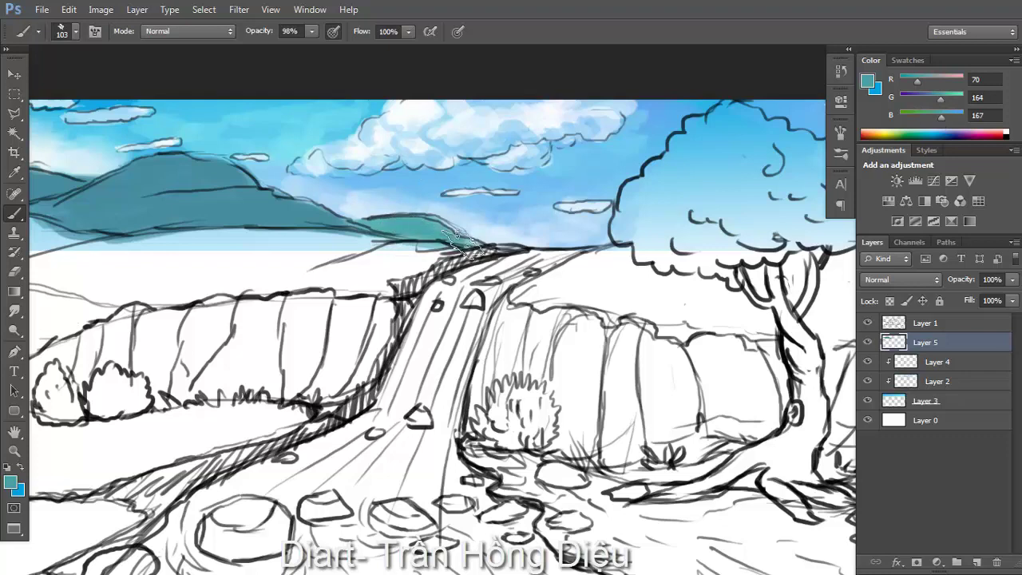
Extend the teal shading onto the mountain behind the tree's right side
{"action": "key", "text": "ctrl+minus"}
{"action": "scroll", "coordinate": [750, 231], "scroll_direction": "up", "scroll_amount": 4}
{"action": "left_click_drag", "start_coordinate": [699, 200], "coordinate": [766, 232]}
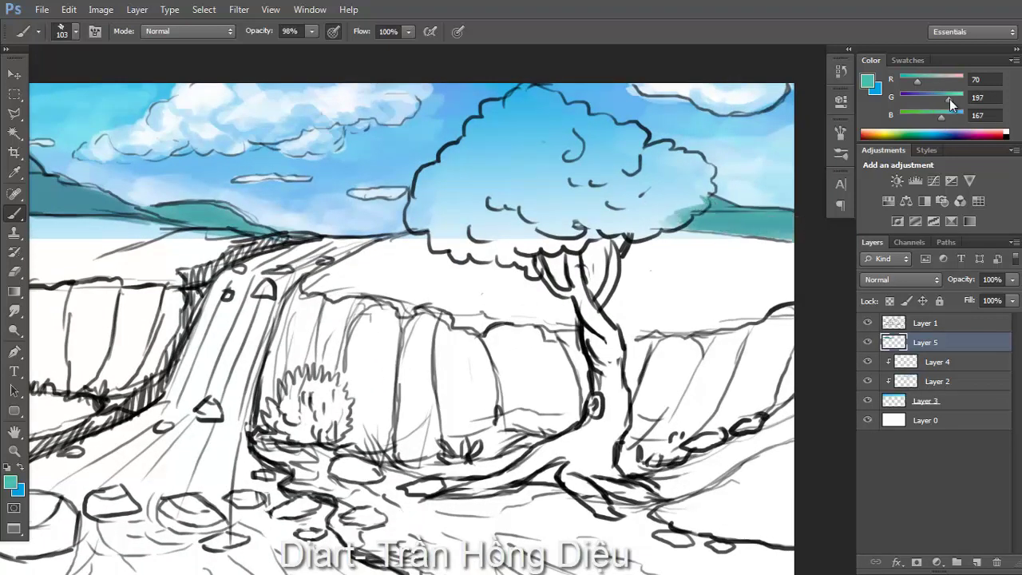
{"action": "key", "text": "ctrl+minus"}
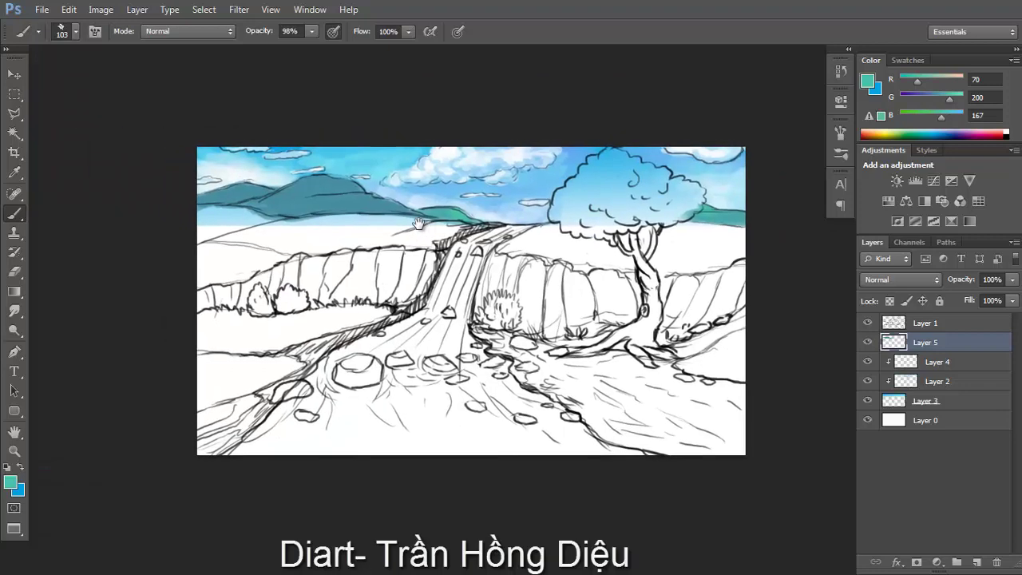
{"action": "scroll", "coordinate": [280, 208], "scroll_direction": "up", "scroll_amount": 3}
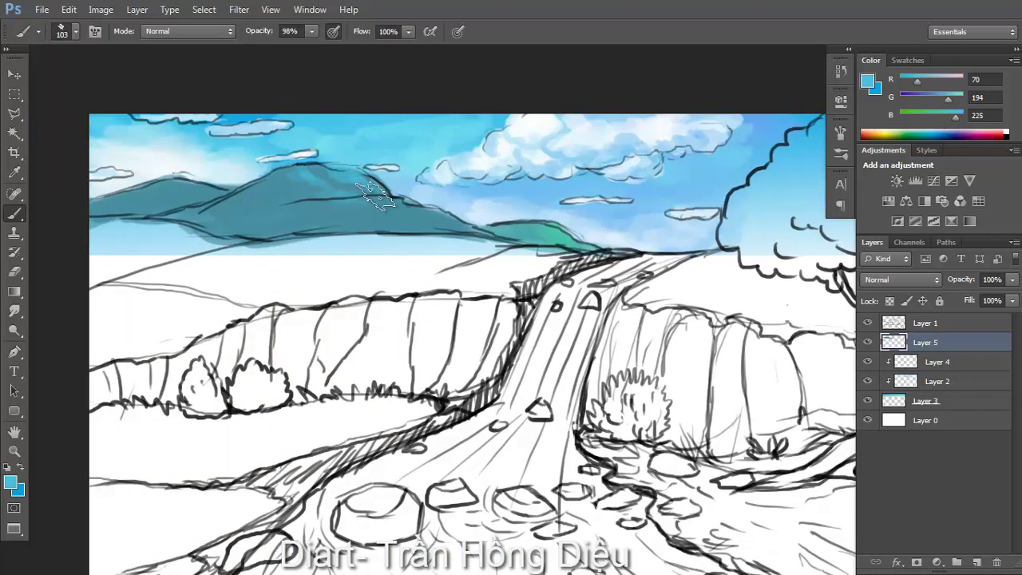
{"action": "scroll", "coordinate": [365, 207], "scroll_direction": "up", "scroll_amount": 2}
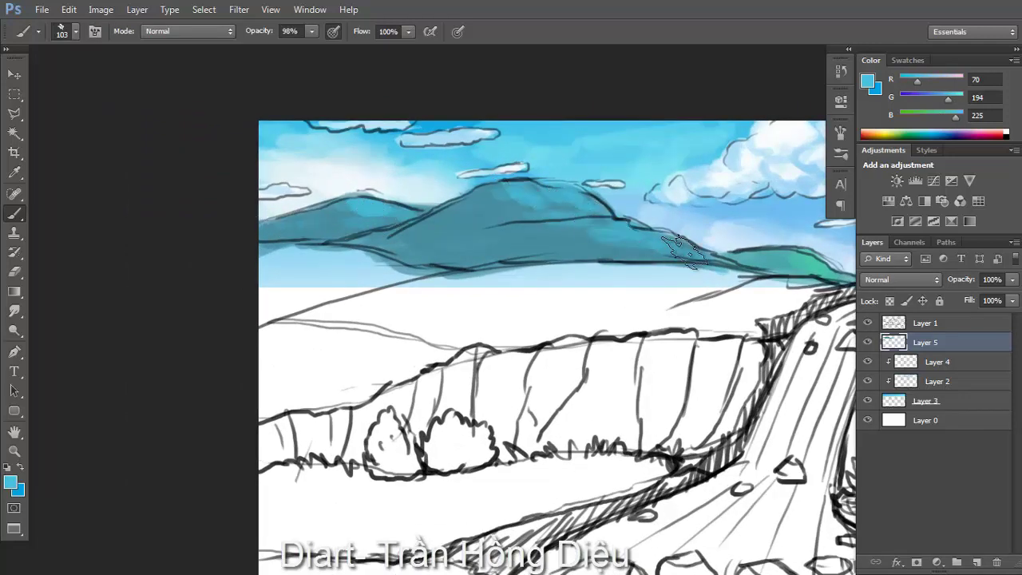
{"action": "scroll", "coordinate": [549, 194], "scroll_direction": "down", "scroll_amount": 3}
{"action": "scroll", "coordinate": [549, 194], "scroll_direction": "up", "scroll_amount": 2}
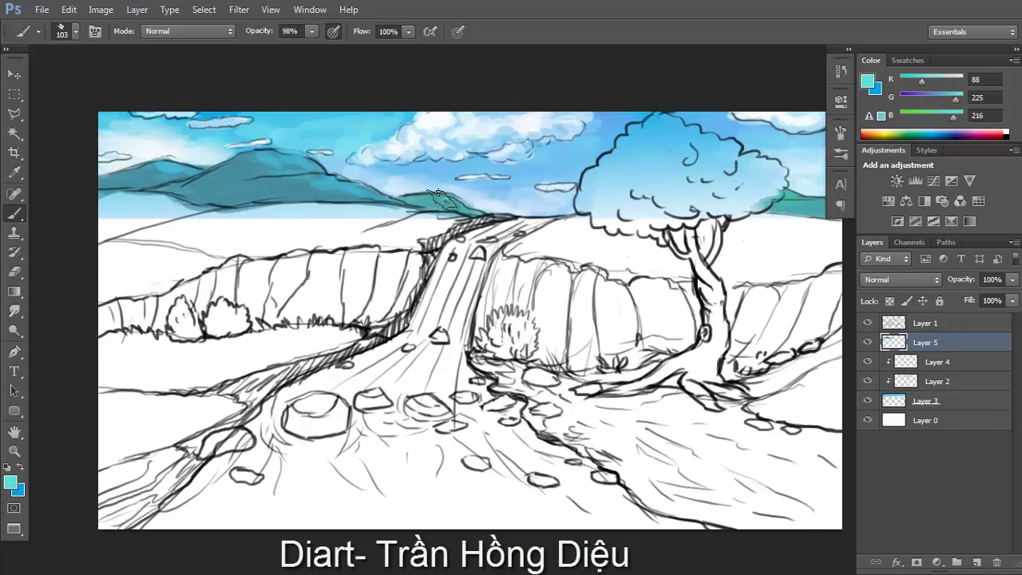
{"action": "scroll", "coordinate": [477, 190], "scroll_direction": "up", "scroll_amount": 1}
{"action": "scroll", "coordinate": [513, 219], "scroll_direction": "down", "scroll_amount": 2}
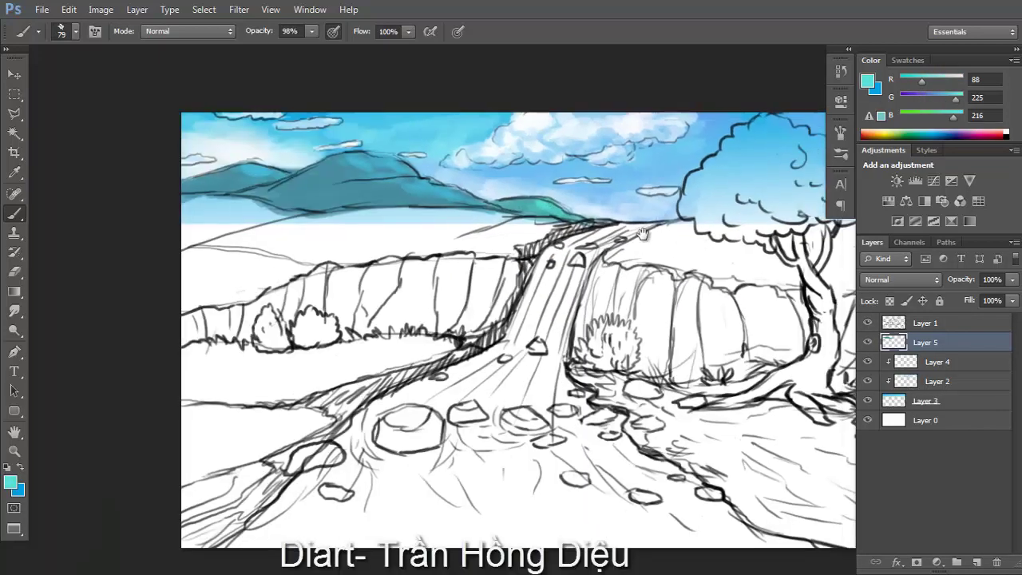
{"action": "scroll", "coordinate": [703, 215], "scroll_direction": "down", "scroll_amount": 1}
{"action": "key", "text": "v"}
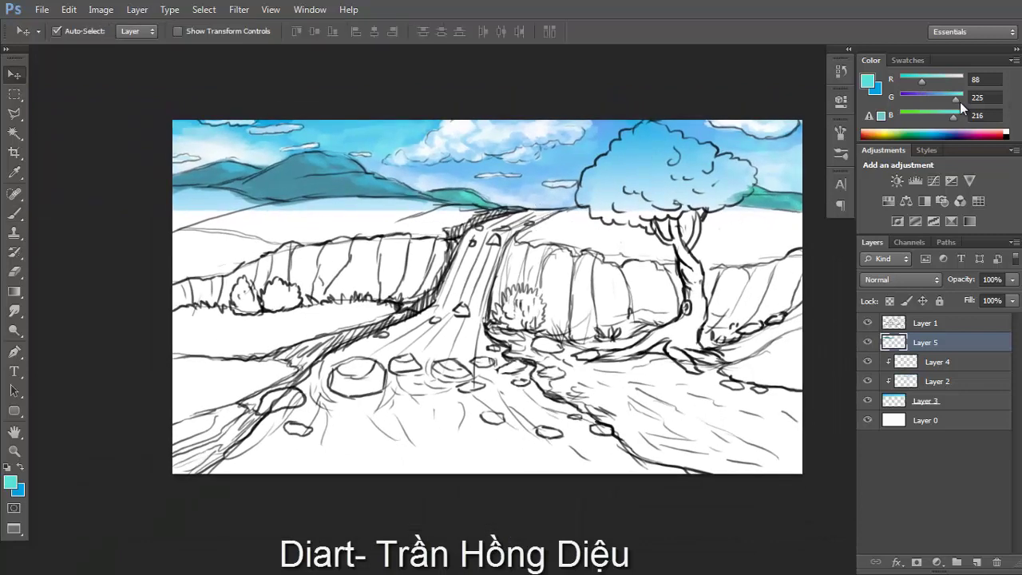
{"action": "left_click", "coordinate": [918, 132]}
Paint bluer teal along the mountain base and fill the white gap at the left edge
{"action": "key", "text": "b"}
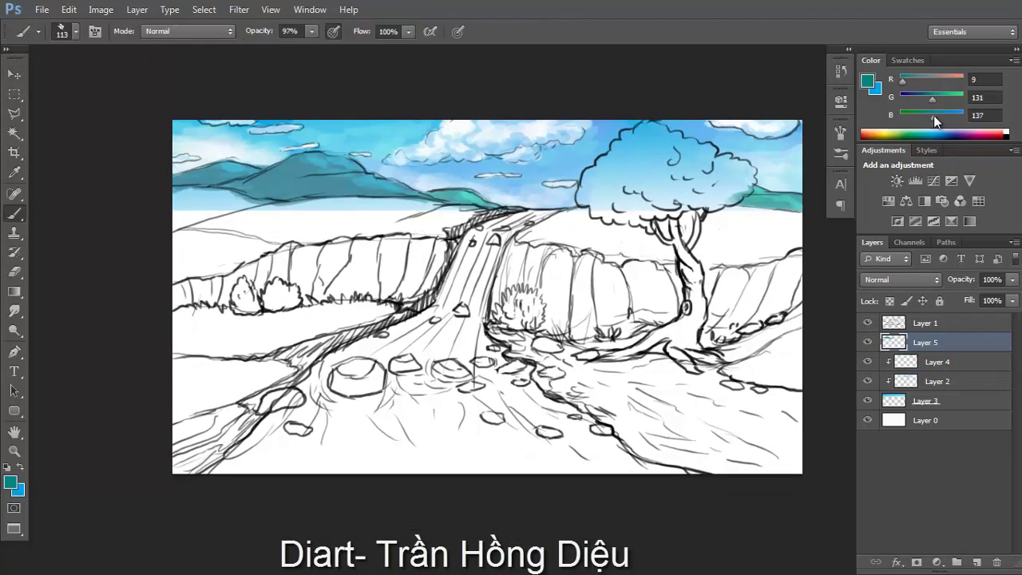
{"action": "mouse_move", "coordinate": [387, 222]}
{"action": "left_mouse_down"}
{"action": "mouse_move", "coordinate": [443, 205]}
{"action": "mouse_move", "coordinate": [508, 209]}
{"action": "mouse_move", "coordinate": [375, 199]}
{"action": "mouse_move", "coordinate": [421, 204]}
{"action": "mouse_move", "coordinate": [271, 211]}
{"action": "mouse_move", "coordinate": [148, 236]}
{"action": "mouse_move", "coordinate": [359, 230]}
{"action": "mouse_move", "coordinate": [383, 209]}
{"action": "mouse_move", "coordinate": [319, 231]}
{"action": "left_mouse_up"}
{"action": "scroll", "coordinate": [496, 189], "scroll_direction": "up", "scroll_amount": 1}
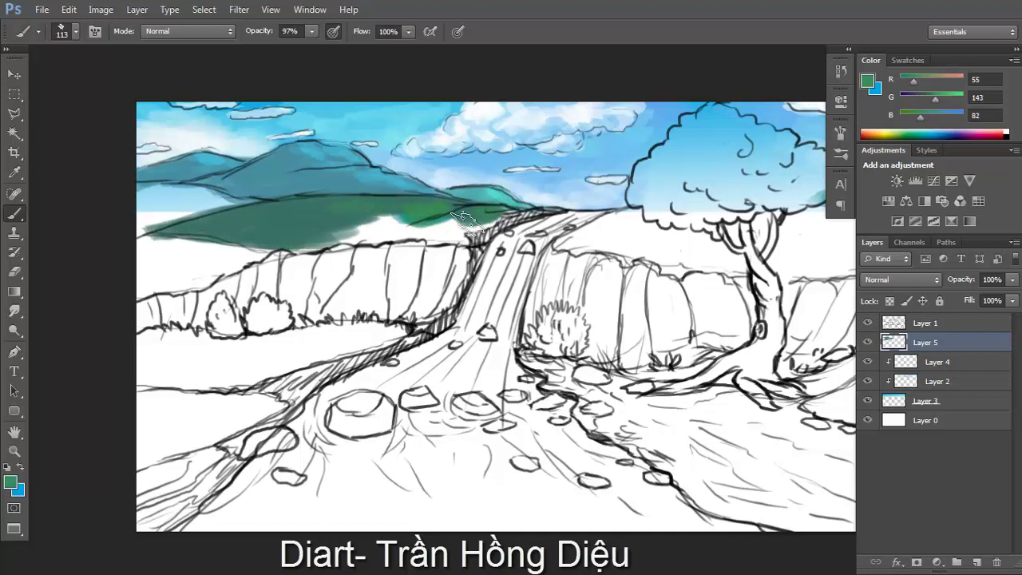
{"action": "mouse_move", "coordinate": [488, 215]}
{"action": "left_mouse_down"}
{"action": "mouse_move", "coordinate": [356, 224]}
{"action": "mouse_move", "coordinate": [367, 229]}
{"action": "left_mouse_up"}
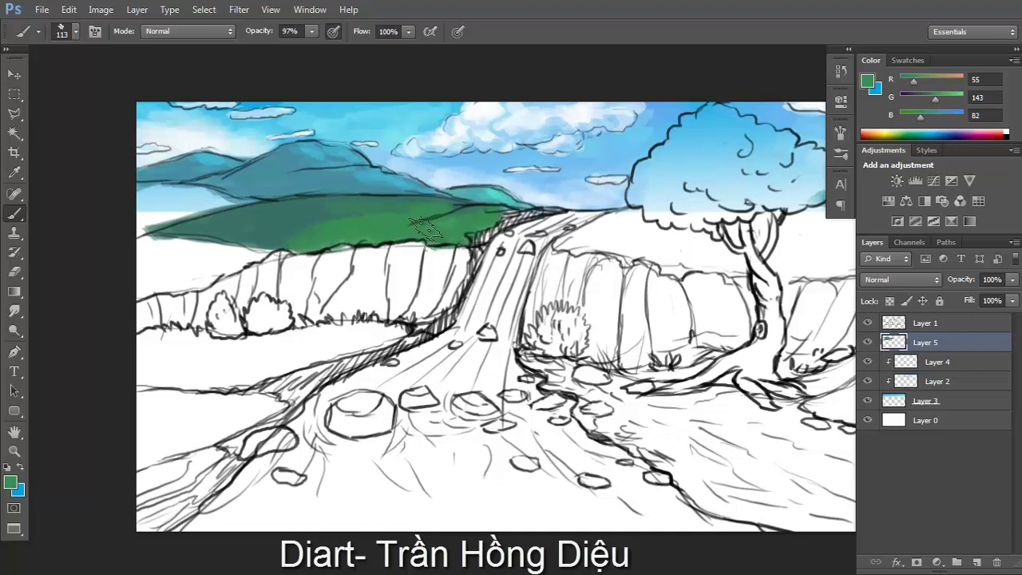
{"action": "scroll", "coordinate": [447, 201], "scroll_direction": "left", "scroll_amount": 5}
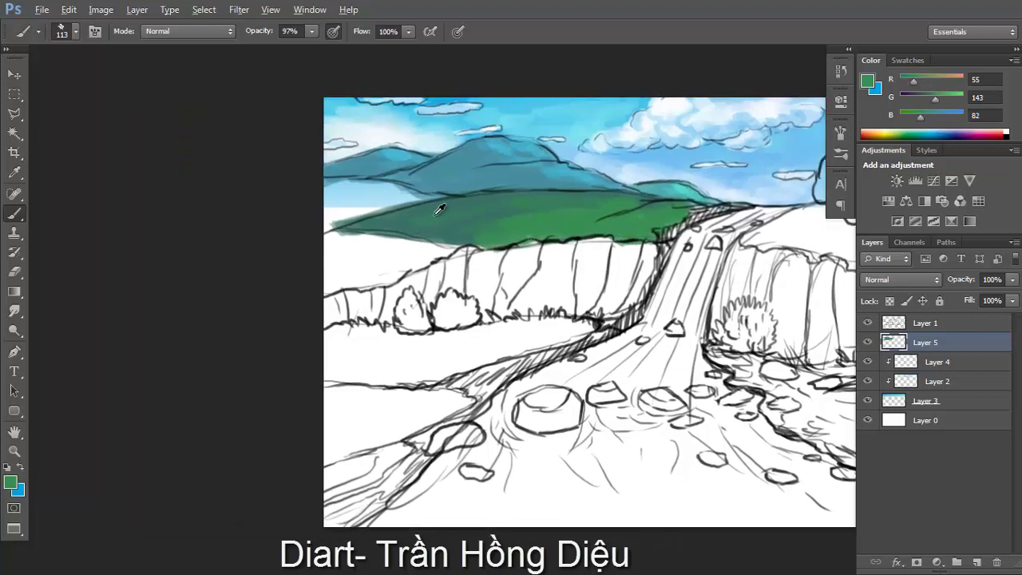
{"action": "left_click_drag", "start_coordinate": [391, 200], "coordinate": [411, 201]}
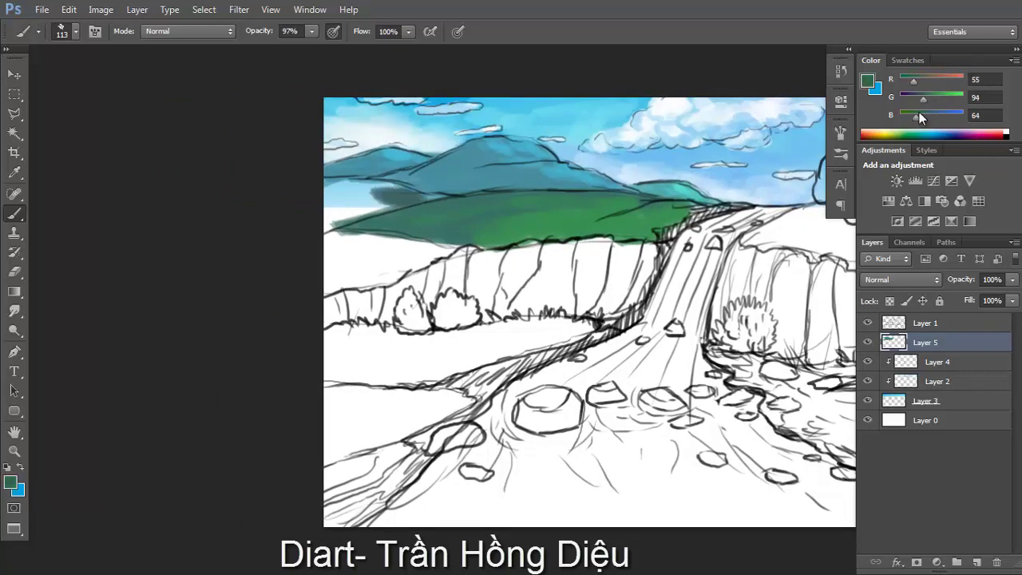
{"action": "left_click_drag", "start_coordinate": [930, 122], "coordinate": [937, 118]}
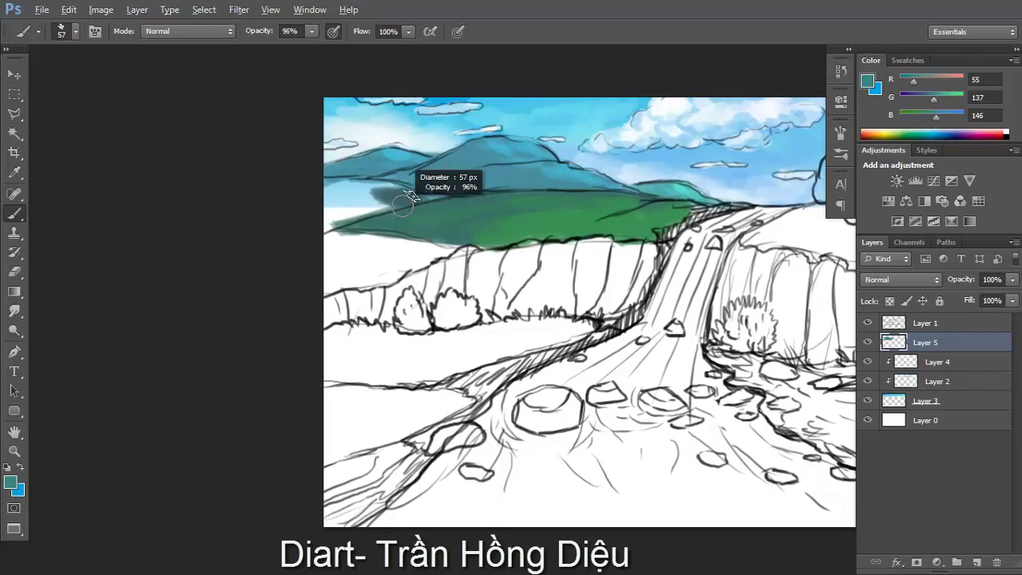
{"action": "left_click_drag", "start_coordinate": [415, 198], "coordinate": [378, 190]}
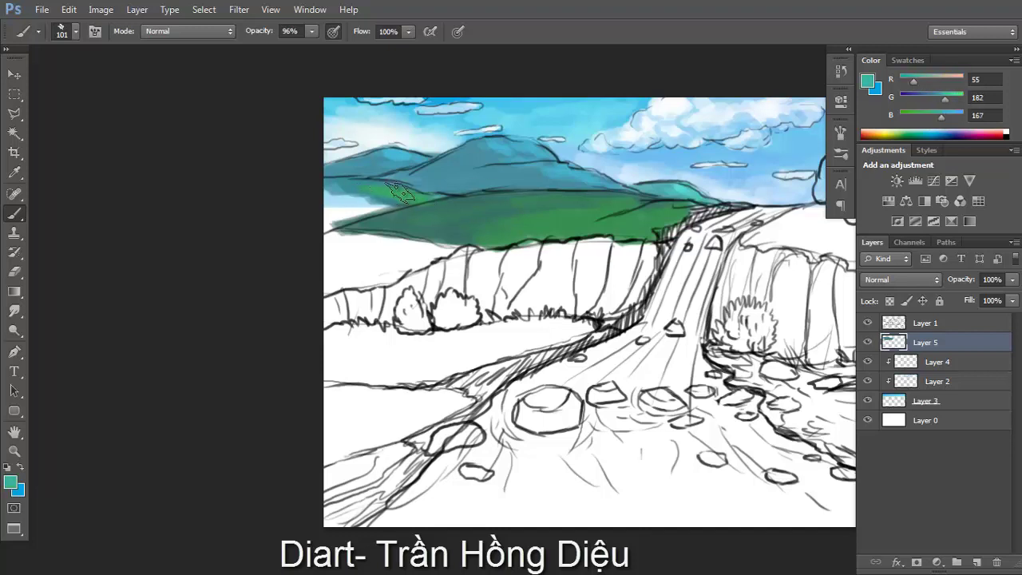
{"action": "left_click_drag", "start_coordinate": [354, 204], "coordinate": [321, 198]}
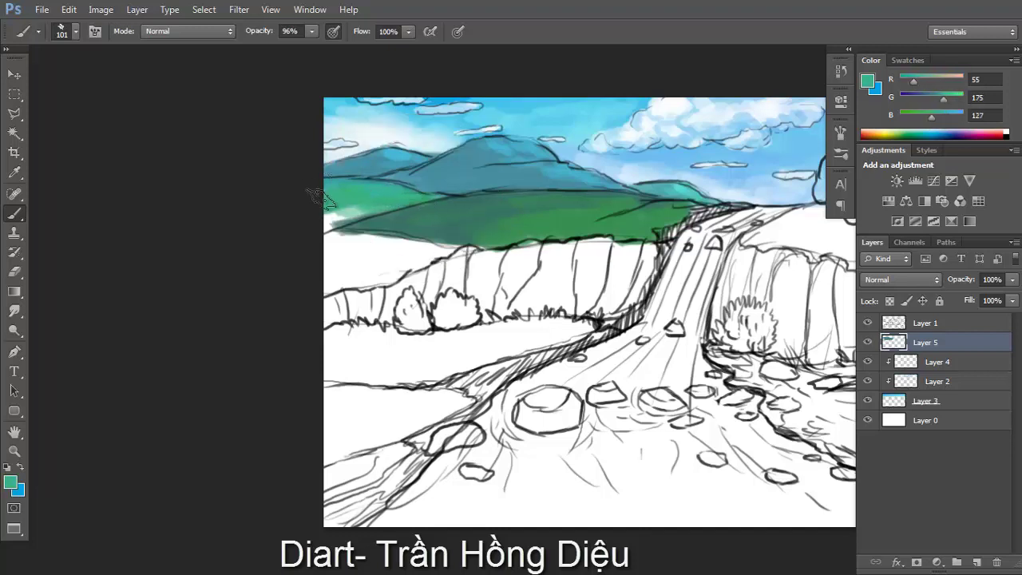
Sample dark and bright greens from the hills and blend the left hill band
{"action": "scroll", "coordinate": [344, 207], "scroll_direction": "down", "scroll_amount": 4}
{"action": "scroll", "coordinate": [479, 224], "scroll_direction": "up", "scroll_amount": 5}
{"action": "left_click", "coordinate": [500, 231], "text": "alt"}
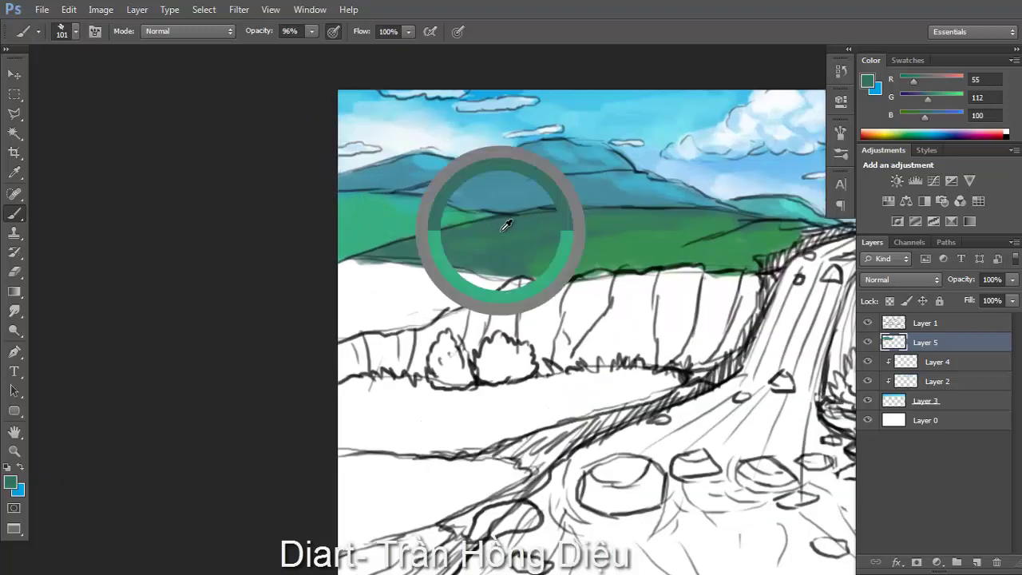
{"action": "mouse_move", "coordinate": [351, 196]}
{"action": "left_mouse_down"}
{"action": "mouse_move", "coordinate": [399, 200]}
{"action": "mouse_move", "coordinate": [371, 216]}
{"action": "mouse_move", "coordinate": [411, 221]}
{"action": "left_mouse_up"}
{"action": "left_click", "coordinate": [424, 224], "text": "alt"}
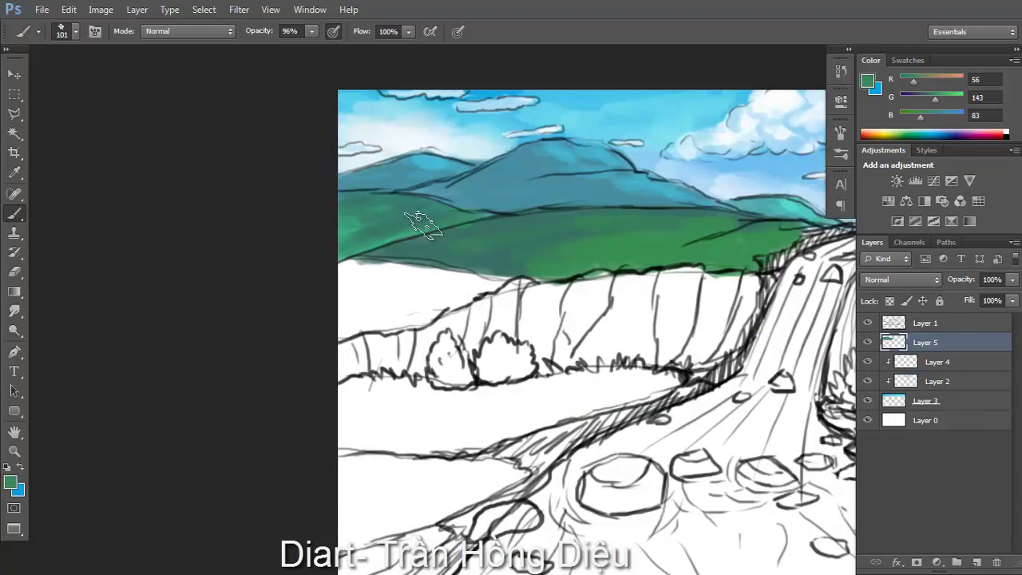
{"action": "left_click", "coordinate": [359, 243], "text": "alt"}
{"action": "left_click", "coordinate": [338, 231], "text": "alt"}
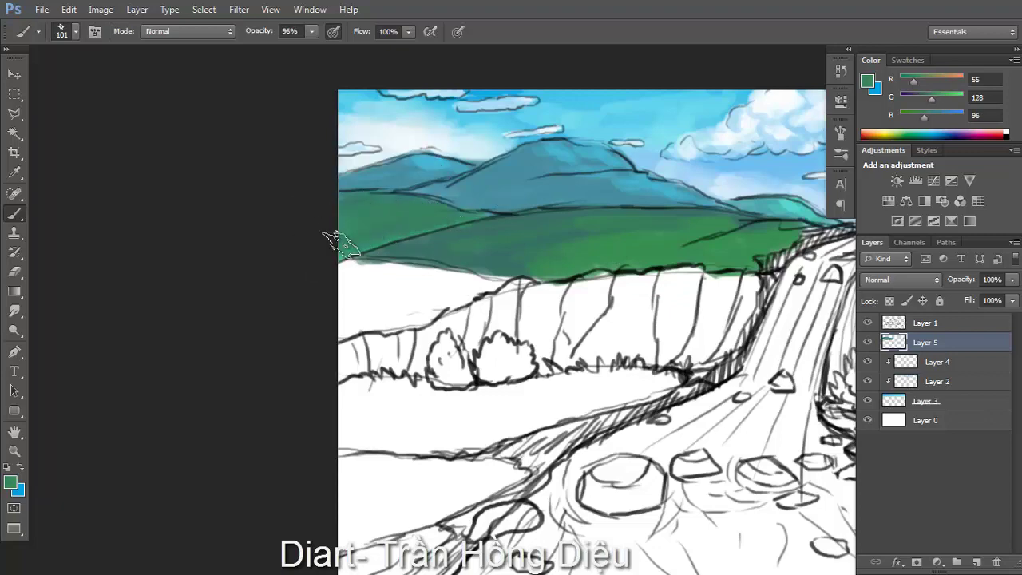
{"action": "scroll", "coordinate": [337, 231], "scroll_direction": "down", "scroll_amount": 3}
{"action": "scroll", "coordinate": [558, 240], "scroll_direction": "up", "scroll_amount": 2}
{"action": "scroll", "coordinate": [662, 238], "scroll_direction": "up", "scroll_amount": 1}
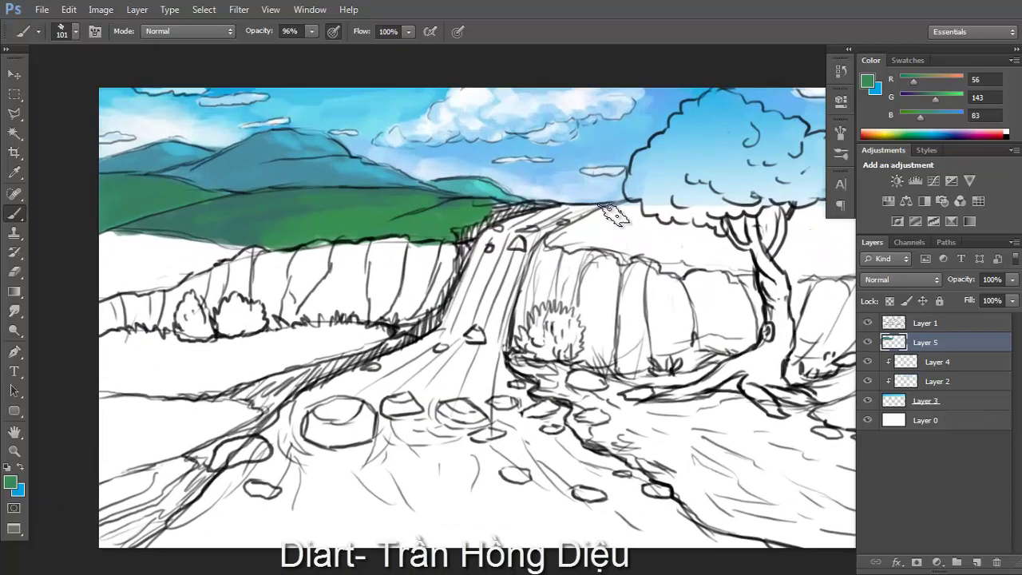
Paint bright and dark greens on the hill beside and right of the tree trunk
{"action": "mouse_move", "coordinate": [631, 209]}
{"action": "left_mouse_down"}
{"action": "mouse_move", "coordinate": [551, 244]}
{"action": "mouse_move", "coordinate": [638, 214]}
{"action": "mouse_move", "coordinate": [606, 247]}
{"action": "mouse_move", "coordinate": [647, 243]}
{"action": "mouse_move", "coordinate": [627, 224]}
{"action": "mouse_move", "coordinate": [639, 252]}
{"action": "mouse_move", "coordinate": [711, 240]}
{"action": "mouse_move", "coordinate": [663, 257]}
{"action": "mouse_move", "coordinate": [683, 271]}
{"action": "left_mouse_up"}
{"action": "left_click", "coordinate": [663, 257], "text": "alt"}
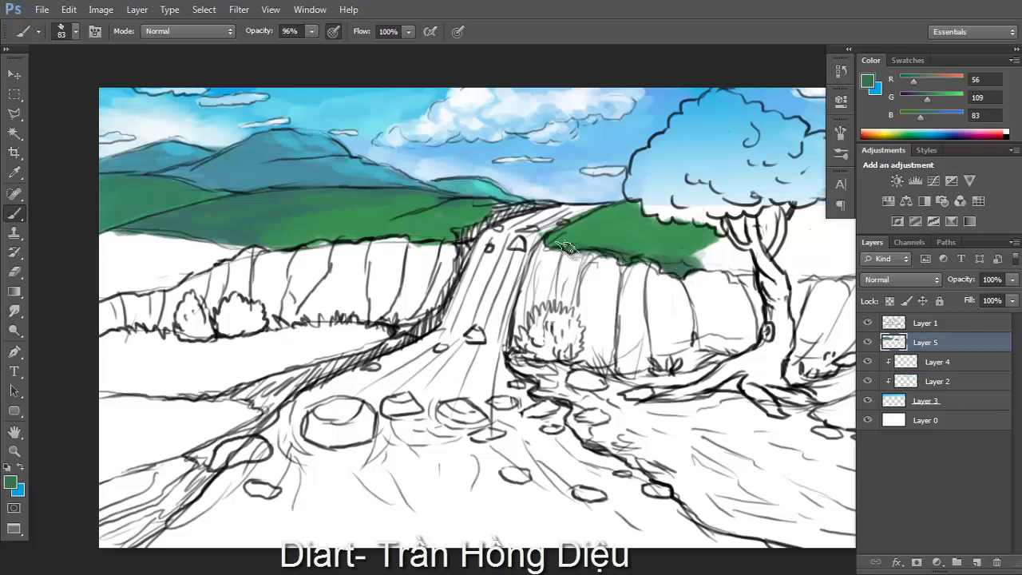
{"action": "left_click_drag", "start_coordinate": [941, 100], "coordinate": [948, 99]}
{"action": "left_click", "coordinate": [913, 117]}
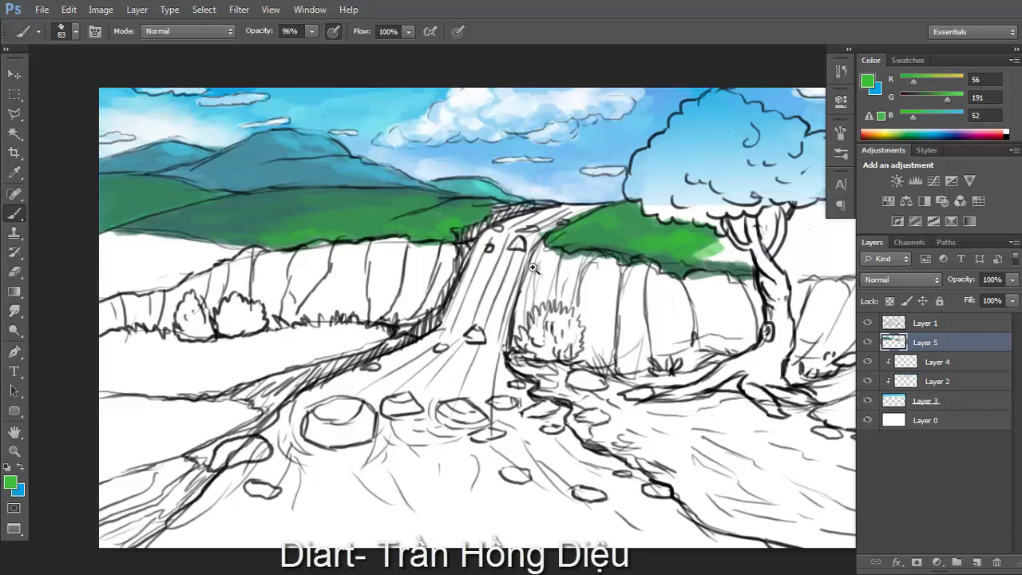
{"action": "left_click_drag", "start_coordinate": [534, 268], "coordinate": [511, 264]}
{"action": "key", "text": "bracketright"}
{"action": "left_click", "coordinate": [541, 235], "text": "alt"}
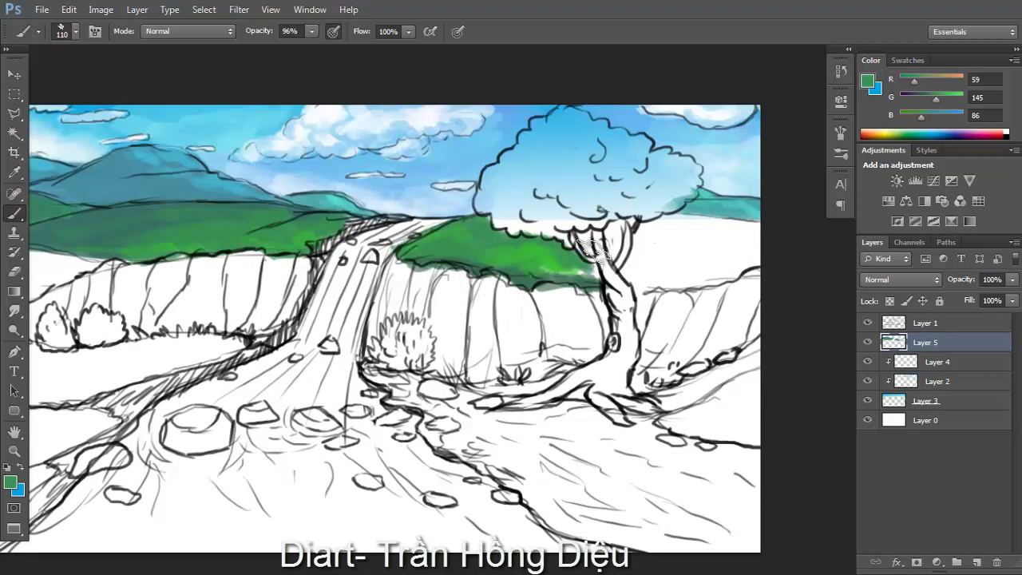
{"action": "mouse_move", "coordinate": [588, 242]}
{"action": "left_mouse_down"}
{"action": "mouse_move", "coordinate": [610, 251]}
{"action": "mouse_move", "coordinate": [611, 274]}
{"action": "mouse_move", "coordinate": [651, 236]}
{"action": "left_mouse_up"}
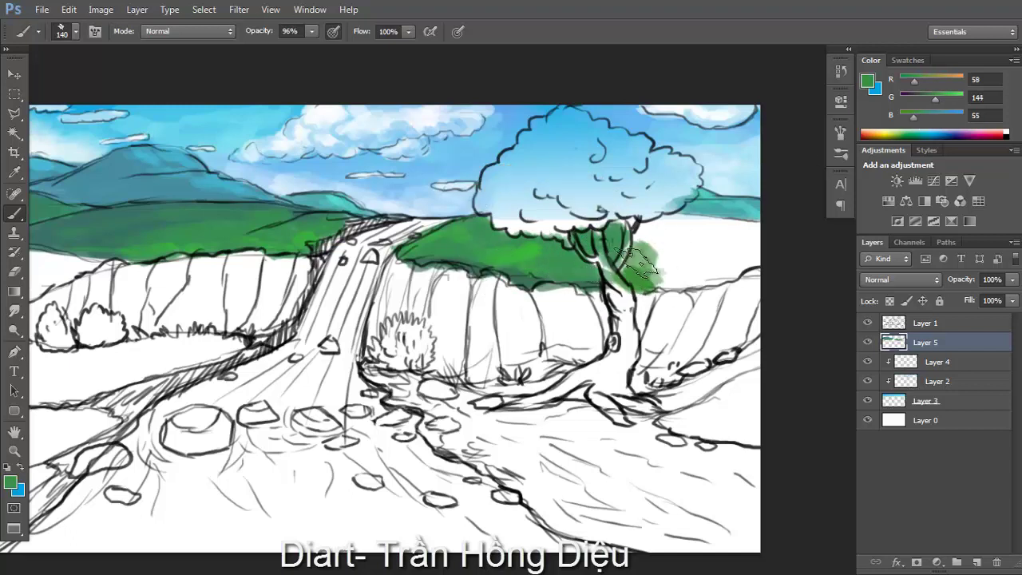
{"action": "mouse_move", "coordinate": [720, 234]}
{"action": "left_mouse_down"}
{"action": "mouse_move", "coordinate": [663, 263]}
{"action": "mouse_move", "coordinate": [615, 263]}
{"action": "mouse_move", "coordinate": [679, 279]}
{"action": "mouse_move", "coordinate": [733, 252]}
{"action": "left_mouse_up"}
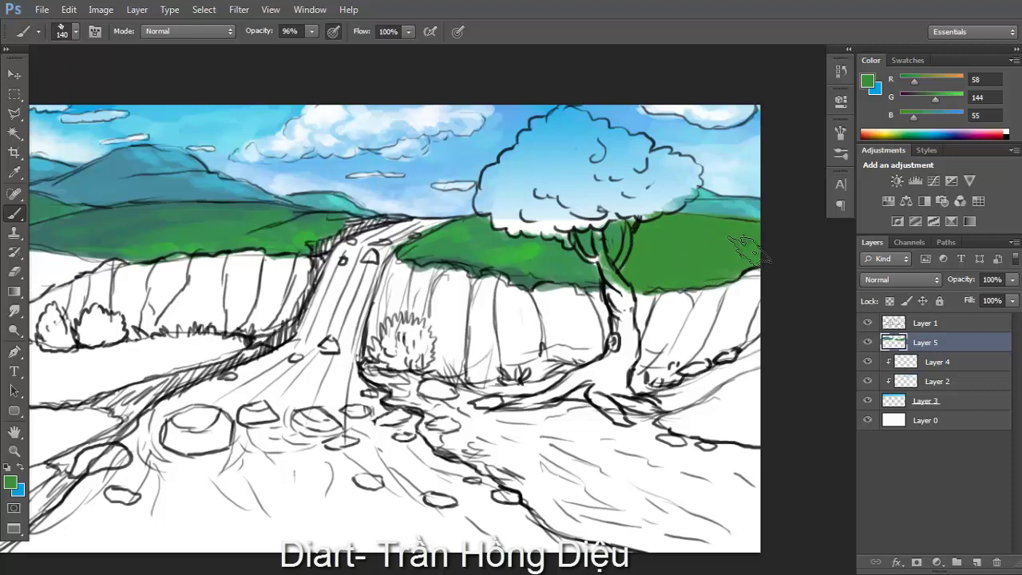
Add lighter and mid green highlights on the hill right of the tree
{"action": "scroll", "coordinate": [619, 273], "scroll_direction": "down", "scroll_amount": 3}
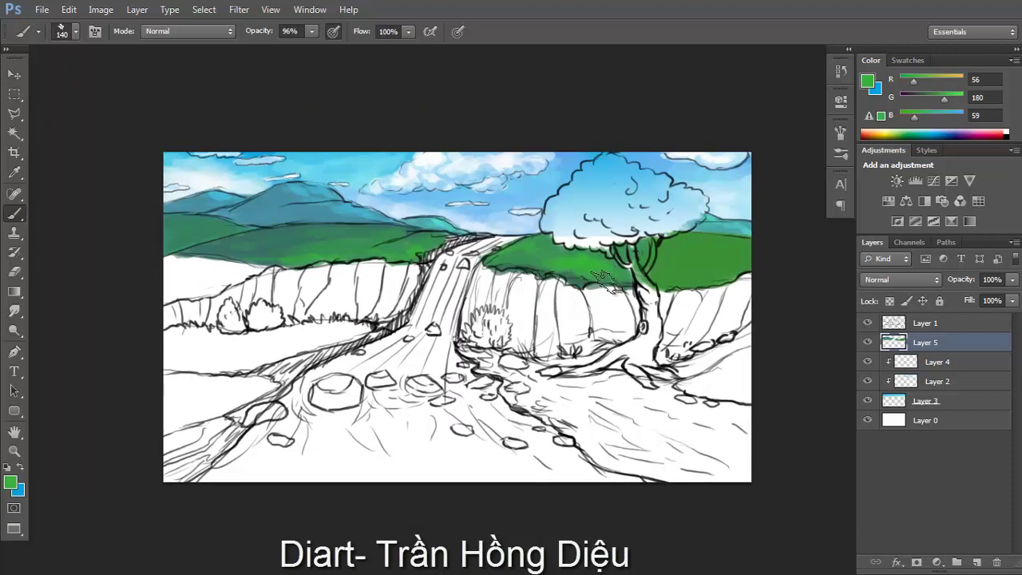
{"action": "scroll", "coordinate": [717, 265], "scroll_direction": "up", "scroll_amount": 1}
{"action": "left_click", "coordinate": [713, 238], "text": "alt"}
{"action": "mouse_move", "coordinate": [713, 238]}
{"action": "left_mouse_down"}
{"action": "mouse_move", "coordinate": [745, 252]}
{"action": "mouse_move", "coordinate": [767, 211]}
{"action": "left_mouse_up"}
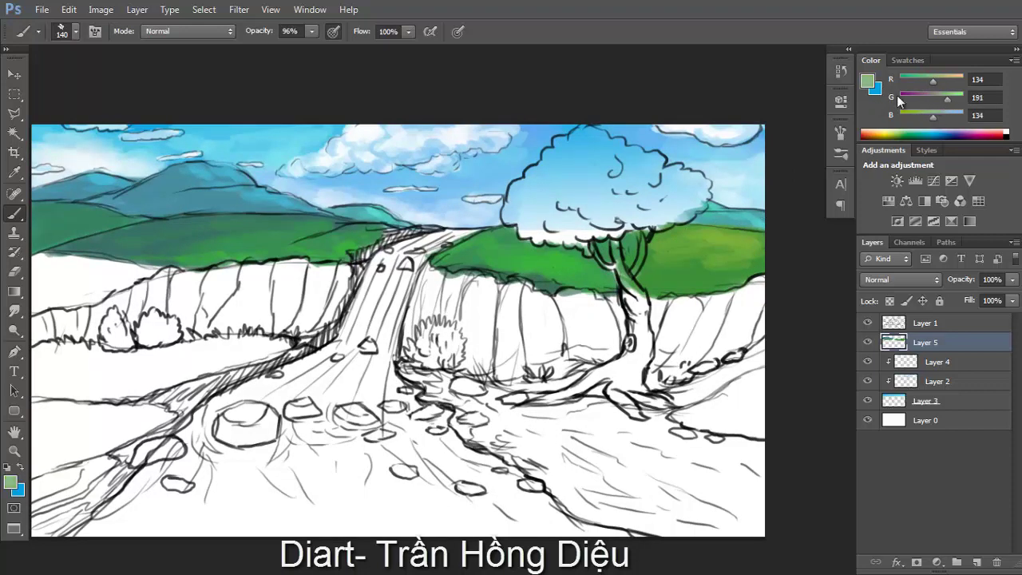
{"action": "left_click", "coordinate": [693, 259], "text": "alt"}
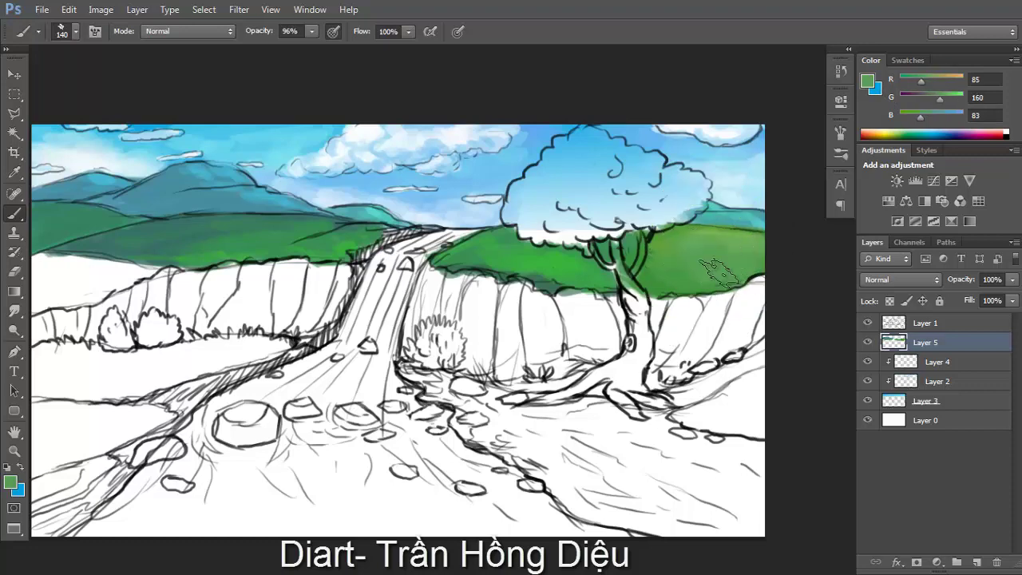
{"action": "scroll", "coordinate": [658, 260], "scroll_direction": "down", "scroll_amount": 1}
{"action": "scroll", "coordinate": [658, 259], "scroll_direction": "down", "scroll_amount": 2}
{"action": "scroll", "coordinate": [671, 264], "scroll_direction": "up", "scroll_amount": 2}
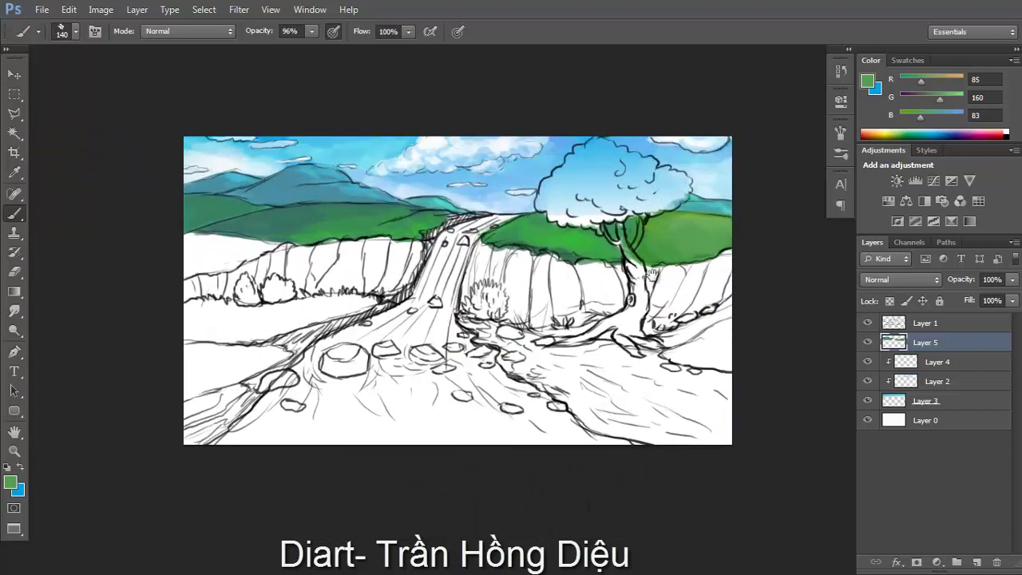
{"action": "left_click", "coordinate": [898, 130]}
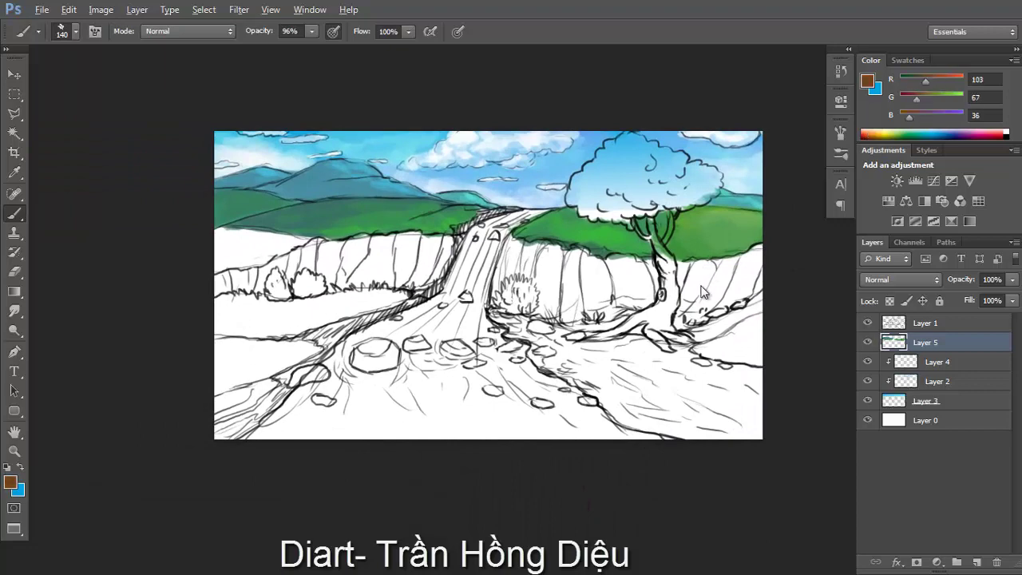
Paint the cliff around the tree brown, from the cliff top down beside and left of the trunk
{"action": "mouse_move", "coordinate": [702, 292]}
{"action": "left_mouse_down"}
{"action": "mouse_move", "coordinate": [746, 259]}
{"action": "mouse_move", "coordinate": [749, 298]}
{"action": "left_mouse_up"}
{"action": "scroll", "coordinate": [749, 262], "scroll_direction": "up", "scroll_amount": 1}
{"action": "mouse_move", "coordinate": [752, 236]}
{"action": "left_mouse_down"}
{"action": "mouse_move", "coordinate": [730, 235]}
{"action": "mouse_move", "coordinate": [634, 279]}
{"action": "mouse_move", "coordinate": [642, 261]}
{"action": "left_mouse_up"}
{"action": "mouse_move", "coordinate": [635, 297]}
{"action": "left_mouse_down"}
{"action": "mouse_move", "coordinate": [633, 324]}
{"action": "mouse_move", "coordinate": [651, 291]}
{"action": "mouse_move", "coordinate": [647, 323]}
{"action": "mouse_move", "coordinate": [691, 320]}
{"action": "left_mouse_up"}
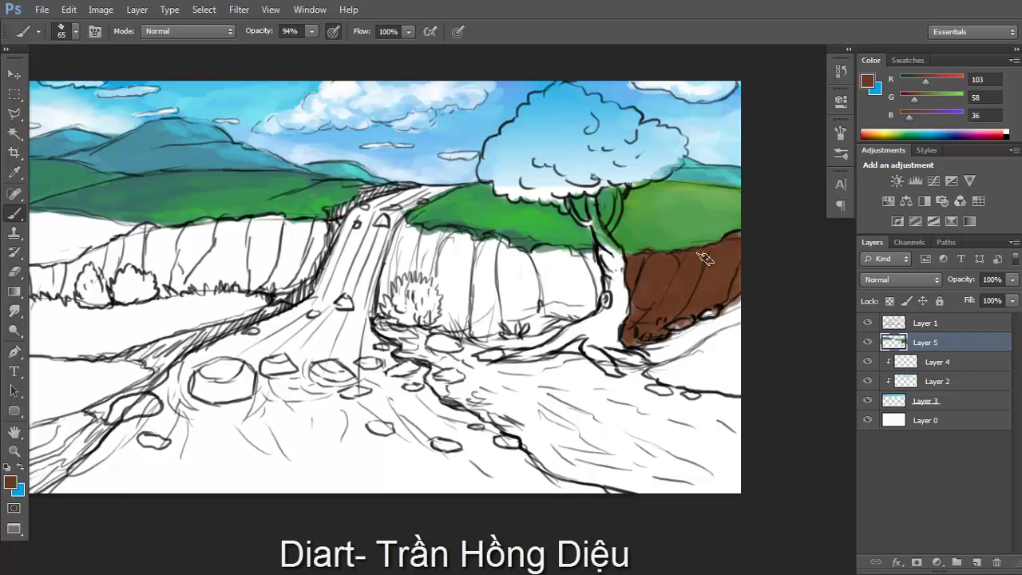
{"action": "scroll", "coordinate": [692, 319], "scroll_direction": "down", "scroll_amount": 1}
{"action": "scroll", "coordinate": [719, 279], "scroll_direction": "up", "scroll_amount": 3}
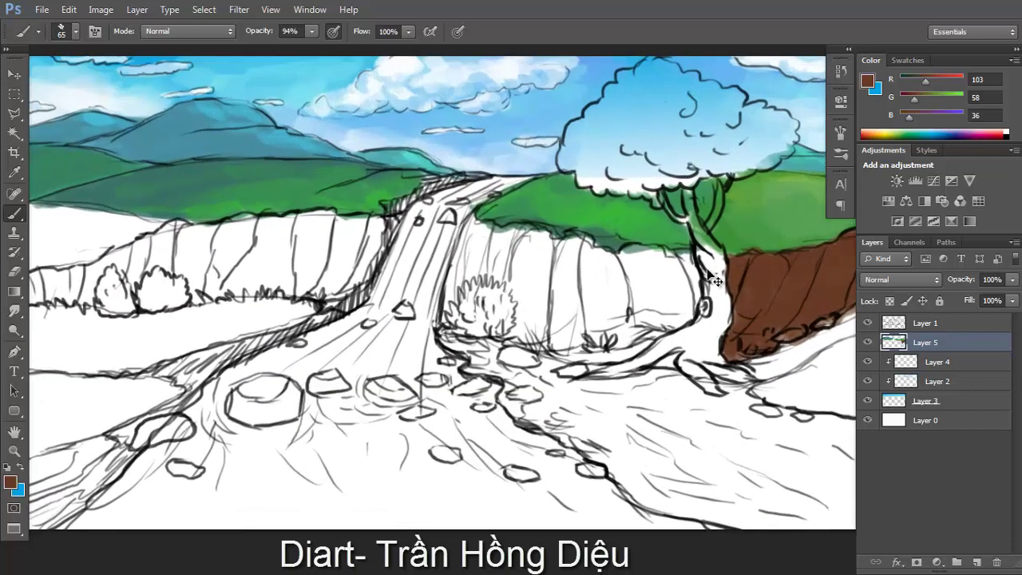
{"action": "mouse_move", "coordinate": [687, 266]}
{"action": "left_mouse_down"}
{"action": "mouse_move", "coordinate": [693, 295]}
{"action": "mouse_move", "coordinate": [650, 269]}
{"action": "mouse_move", "coordinate": [675, 267]}
{"action": "mouse_move", "coordinate": [635, 255]}
{"action": "mouse_move", "coordinate": [618, 275]}
{"action": "mouse_move", "coordinate": [604, 251]}
{"action": "mouse_move", "coordinate": [607, 275]}
{"action": "mouse_move", "coordinate": [586, 248]}
{"action": "mouse_move", "coordinate": [559, 268]}
{"action": "mouse_move", "coordinate": [555, 234]}
{"action": "mouse_move", "coordinate": [511, 239]}
{"action": "mouse_move", "coordinate": [488, 259]}
{"action": "mouse_move", "coordinate": [470, 240]}
{"action": "mouse_move", "coordinate": [455, 256]}
{"action": "mouse_move", "coordinate": [443, 304]}
{"action": "mouse_move", "coordinate": [511, 287]}
{"action": "mouse_move", "coordinate": [520, 269]}
{"action": "mouse_move", "coordinate": [558, 272]}
{"action": "mouse_move", "coordinate": [571, 335]}
{"action": "mouse_move", "coordinate": [582, 274]}
{"action": "mouse_move", "coordinate": [595, 335]}
{"action": "mouse_move", "coordinate": [617, 307]}
{"action": "mouse_move", "coordinate": [655, 316]}
{"action": "mouse_move", "coordinate": [674, 297]}
{"action": "mouse_move", "coordinate": [610, 335]}
{"action": "left_mouse_up"}
Darken the base of the right cliff with a brown stroke
{"action": "mouse_move", "coordinate": [559, 363]}
{"action": "left_mouse_down"}
{"action": "mouse_move", "coordinate": [527, 351]}
{"action": "mouse_move", "coordinate": [615, 368]}
{"action": "left_mouse_up"}
{"action": "key", "text": "ctrl+minus"}
{"action": "scroll", "coordinate": [520, 269], "scroll_direction": "up", "scroll_amount": 2}
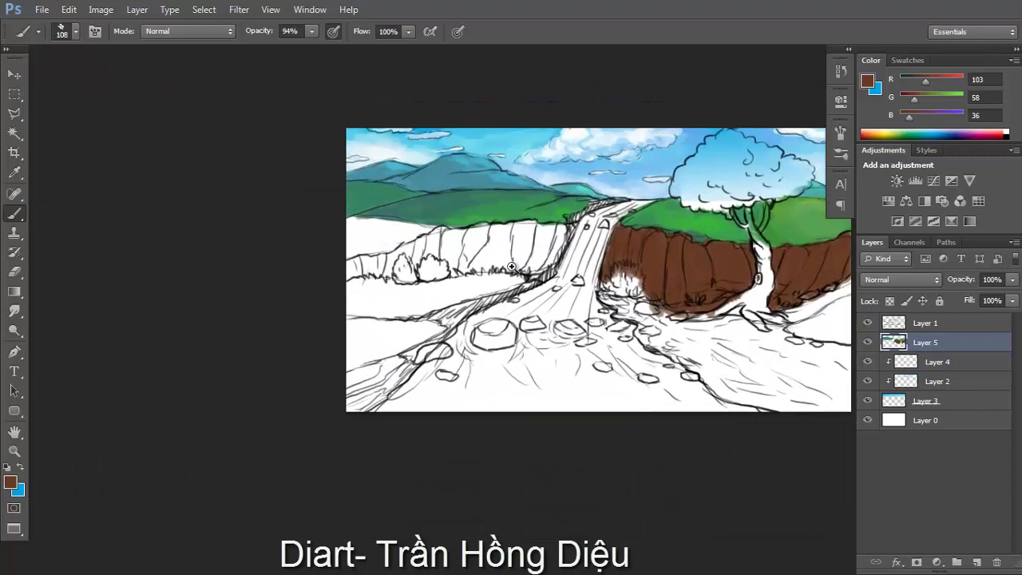
{"action": "scroll", "coordinate": [520, 269], "scroll_direction": "up", "scroll_amount": 2}
{"action": "scroll", "coordinate": [558, 272], "scroll_direction": "down", "scroll_amount": 2}
{"action": "scroll", "coordinate": [591, 271], "scroll_direction": "up", "scroll_amount": 4}
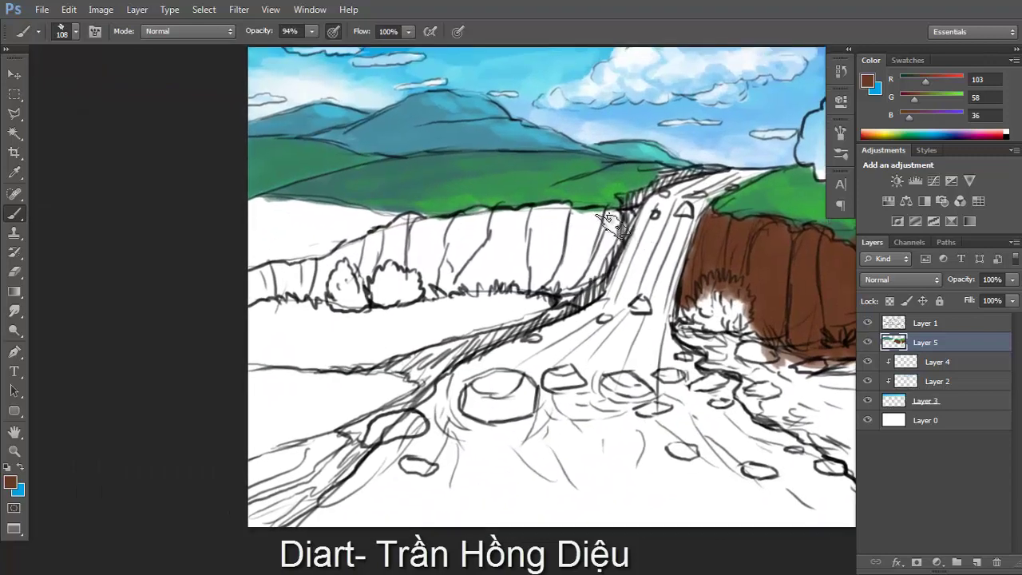
Select the left cliff wall with the Polygonal Lasso and fill it with brown
{"action": "key", "text": "l"}
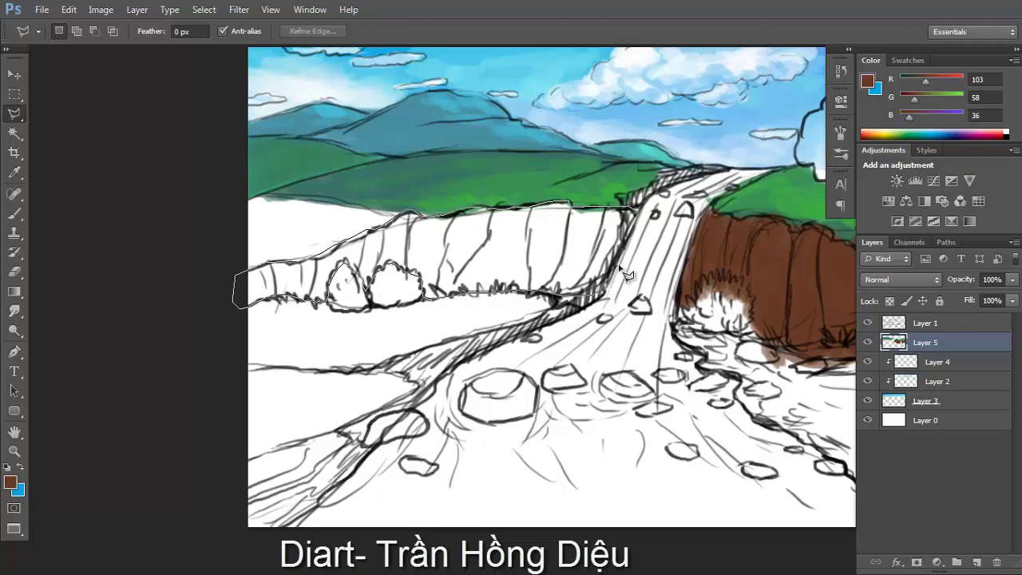
{"action": "left_click", "coordinate": [234, 280]}
{"action": "key", "text": "b"}
{"action": "key", "text": "alt+BackSpace"}
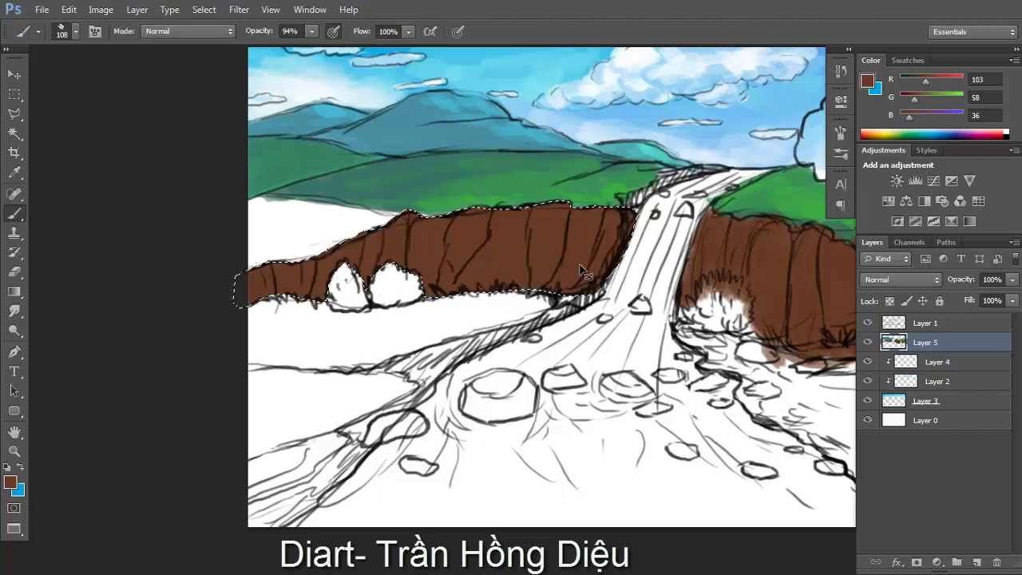
{"action": "key", "text": "ctrl+d"}
{"action": "key", "text": "ctrl+minus"}
Touch up the top of the left cliff near the falls with greyish strokes
{"action": "left_click_drag", "start_coordinate": [603, 319], "coordinate": [515, 323]}
{"action": "left_click", "coordinate": [525, 206]}
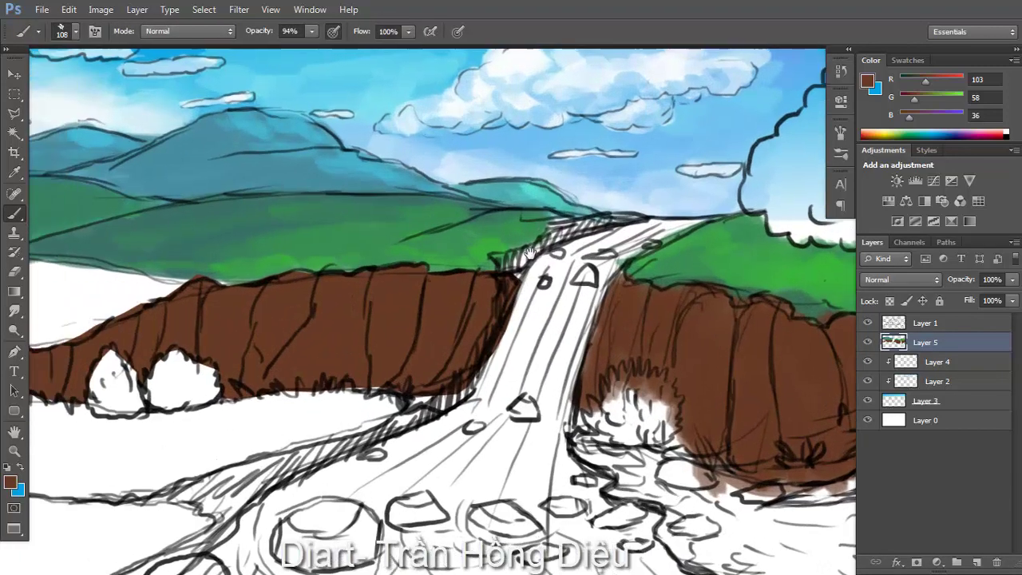
{"action": "key", "text": "bracketleft"}
{"action": "key", "text": "bracketleft"}
{"action": "key", "text": "bracketleft"}
{"action": "key", "text": "bracketleft"}
{"action": "key", "text": "bracketleft"}
{"action": "left_click", "coordinate": [925, 97]}
{"action": "key", "text": "bracketright"}
{"action": "key", "text": "bracketright"}
{"action": "left_click_drag", "start_coordinate": [563, 232], "coordinate": [605, 227]}
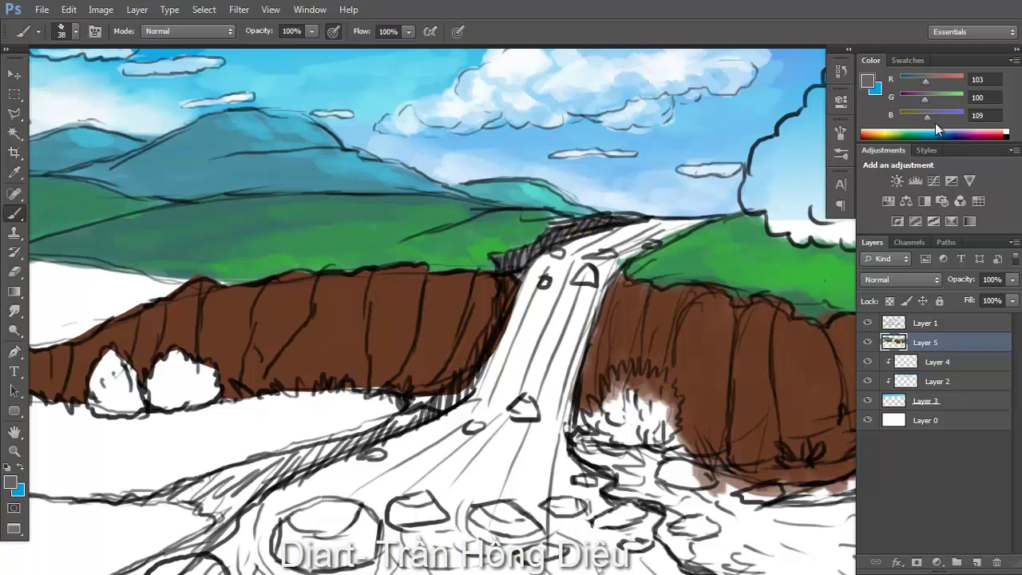
{"action": "left_click", "coordinate": [491, 297], "text": "alt"}
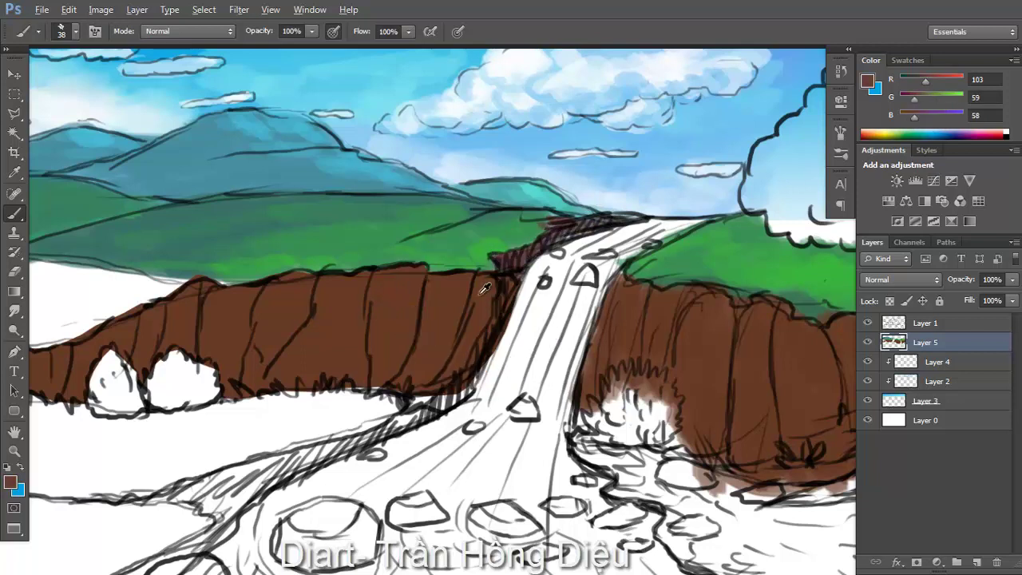
{"action": "left_click", "coordinate": [595, 222], "text": "alt"}
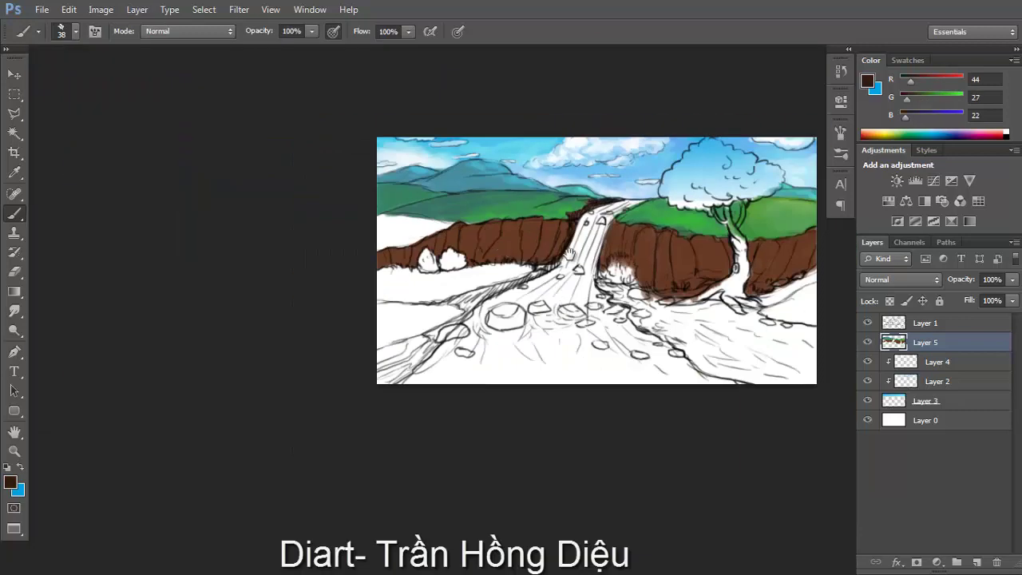
{"action": "key", "text": "ctrl+minus"}
Paint warm and darker brown strokes down the ridge toward the lower left
{"action": "left_click_drag", "start_coordinate": [435, 261], "coordinate": [470, 276]}
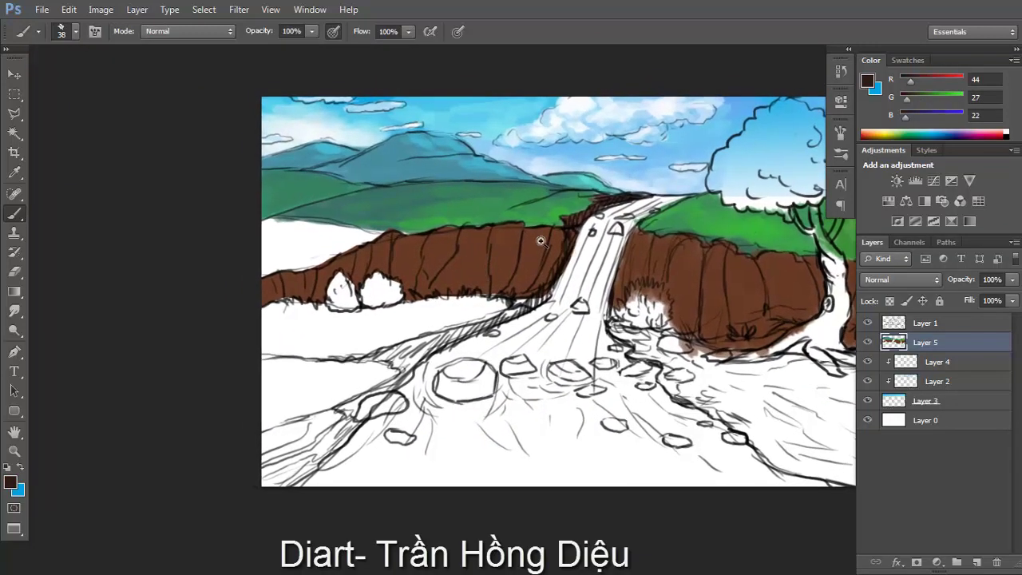
{"action": "key", "text": "ctrl+minus"}
{"action": "key", "text": "ctrl+plus"}
{"action": "left_click", "coordinate": [577, 196], "text": "alt"}
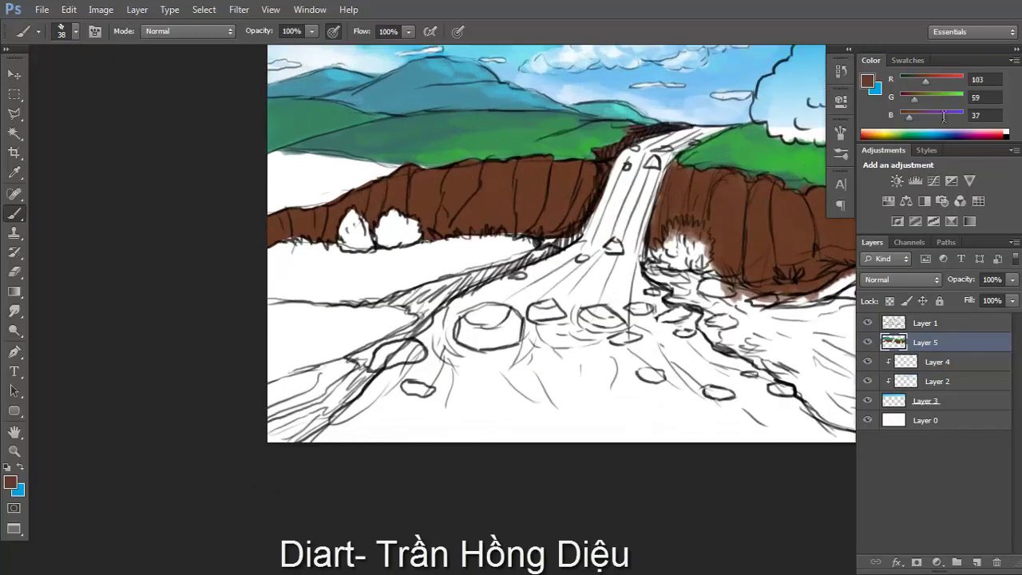
{"action": "left_click_drag", "start_coordinate": [931, 93], "coordinate": [920, 96]}
{"action": "mouse_move", "coordinate": [540, 245]}
{"action": "left_mouse_down"}
{"action": "mouse_move", "coordinate": [529, 262]}
{"action": "mouse_move", "coordinate": [399, 304]}
{"action": "mouse_move", "coordinate": [449, 293]}
{"action": "left_mouse_up"}
{"action": "left_click", "coordinate": [538, 224], "text": "alt"}
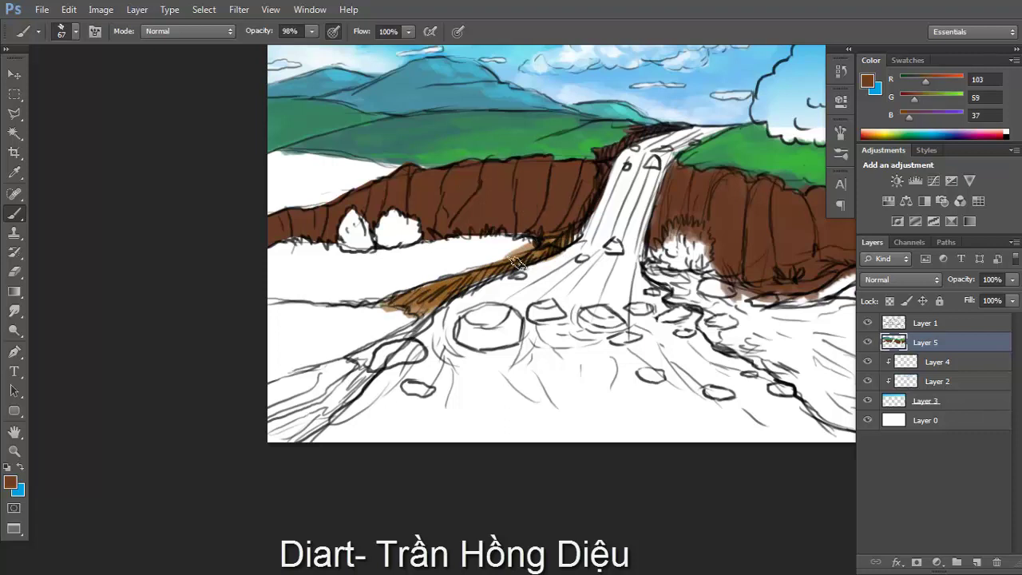
{"action": "mouse_move", "coordinate": [546, 250]}
{"action": "left_mouse_down"}
{"action": "mouse_move", "coordinate": [429, 293]}
{"action": "mouse_move", "coordinate": [325, 310]}
{"action": "left_mouse_up"}
{"action": "mouse_move", "coordinate": [440, 302]}
{"action": "left_mouse_down"}
{"action": "mouse_move", "coordinate": [399, 319]}
{"action": "mouse_move", "coordinate": [345, 367]}
{"action": "mouse_move", "coordinate": [512, 251]}
{"action": "left_mouse_up"}
Fill the lower-left river bank with repeated brown strokes
{"action": "left_click_drag", "start_coordinate": [462, 289], "coordinate": [402, 348]}
{"action": "left_click_drag", "start_coordinate": [452, 313], "coordinate": [353, 381]}
{"action": "left_click_drag", "start_coordinate": [404, 334], "coordinate": [351, 383]}
{"action": "left_click_drag", "start_coordinate": [444, 300], "coordinate": [359, 352]}
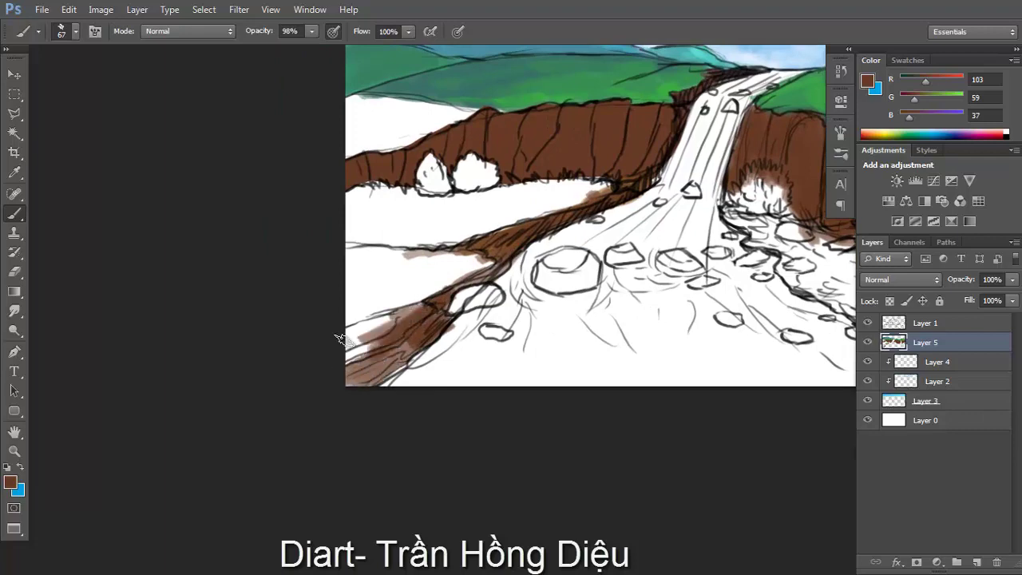
{"action": "mouse_move", "coordinate": [396, 313]}
{"action": "left_mouse_down"}
{"action": "mouse_move", "coordinate": [348, 375]}
{"action": "mouse_move", "coordinate": [351, 360]}
{"action": "left_mouse_up"}
{"action": "mouse_move", "coordinate": [432, 297]}
{"action": "left_mouse_down"}
{"action": "mouse_move", "coordinate": [418, 318]}
{"action": "mouse_move", "coordinate": [352, 351]}
{"action": "mouse_move", "coordinate": [351, 381]}
{"action": "left_mouse_up"}
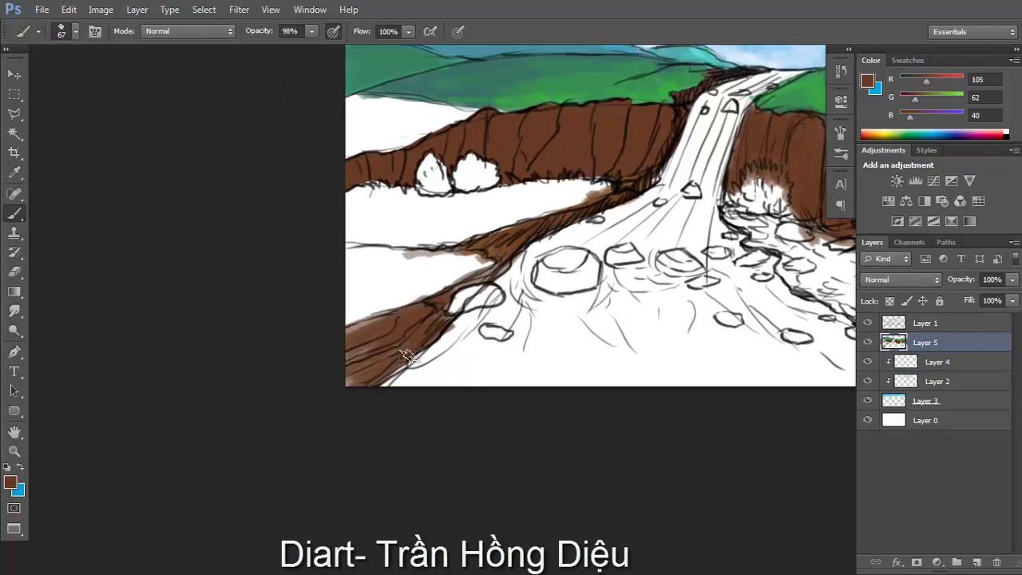
Paint a broad brown stroke along the bank below the right cliff
{"action": "key", "text": "ctrl+minus"}
{"action": "left_click_drag", "start_coordinate": [719, 236], "coordinate": [581, 236]}
{"action": "key", "text": "ctrl+plus"}
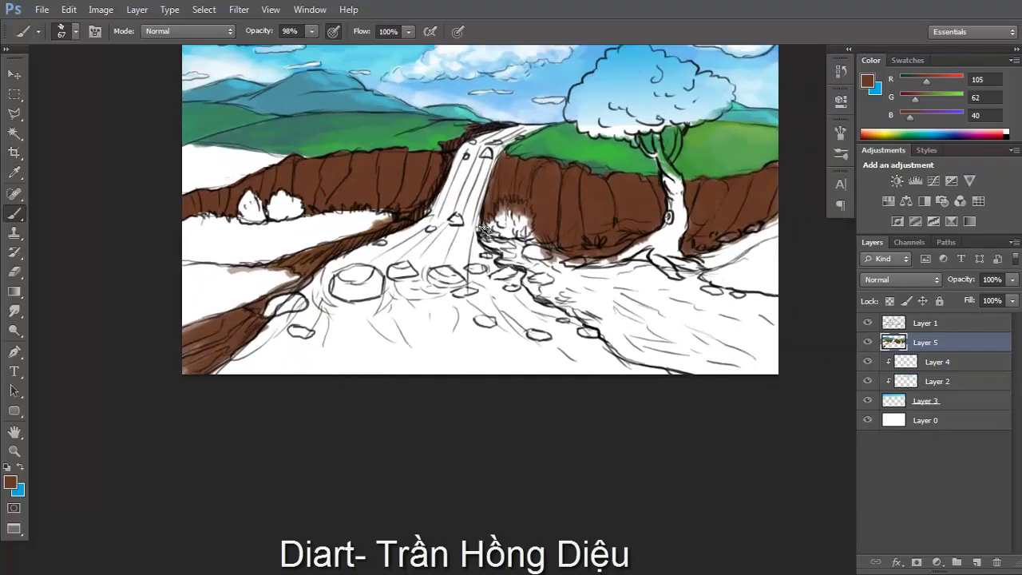
{"action": "key", "text": "bracketright"}
{"action": "mouse_move", "coordinate": [520, 257]}
{"action": "left_mouse_down"}
{"action": "mouse_move", "coordinate": [511, 264]}
{"action": "mouse_move", "coordinate": [567, 275]}
{"action": "mouse_move", "coordinate": [528, 283]}
{"action": "mouse_move", "coordinate": [591, 289]}
{"action": "mouse_move", "coordinate": [575, 271]}
{"action": "mouse_move", "coordinate": [583, 284]}
{"action": "mouse_move", "coordinate": [645, 273]}
{"action": "left_mouse_up"}
{"action": "key", "text": "l"}
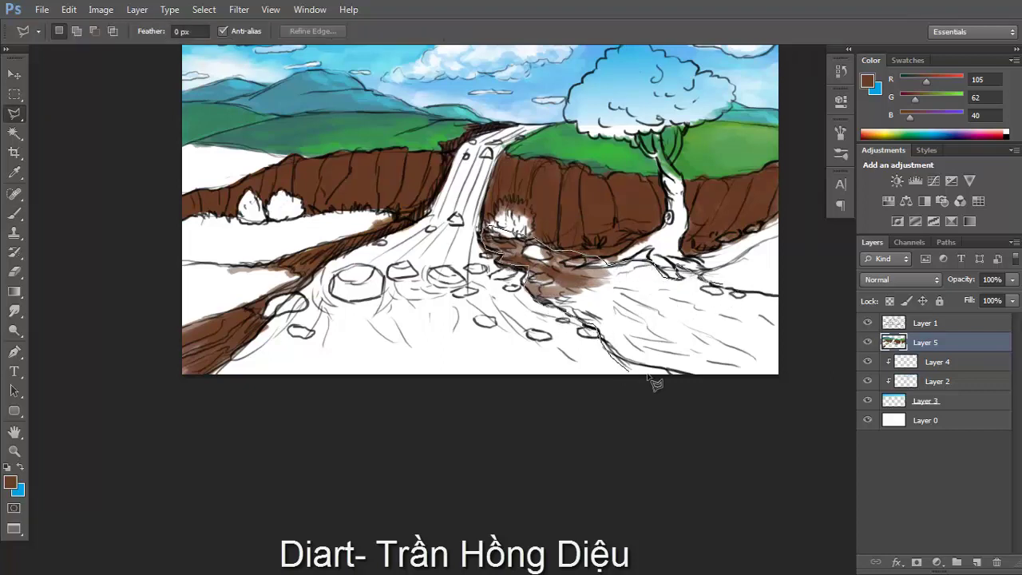
Lasso the lower-right river bank and fill it with brown
{"action": "left_click", "coordinate": [796, 396]}
{"action": "left_click", "coordinate": [828, 369]}
{"action": "left_click", "coordinate": [529, 236]}
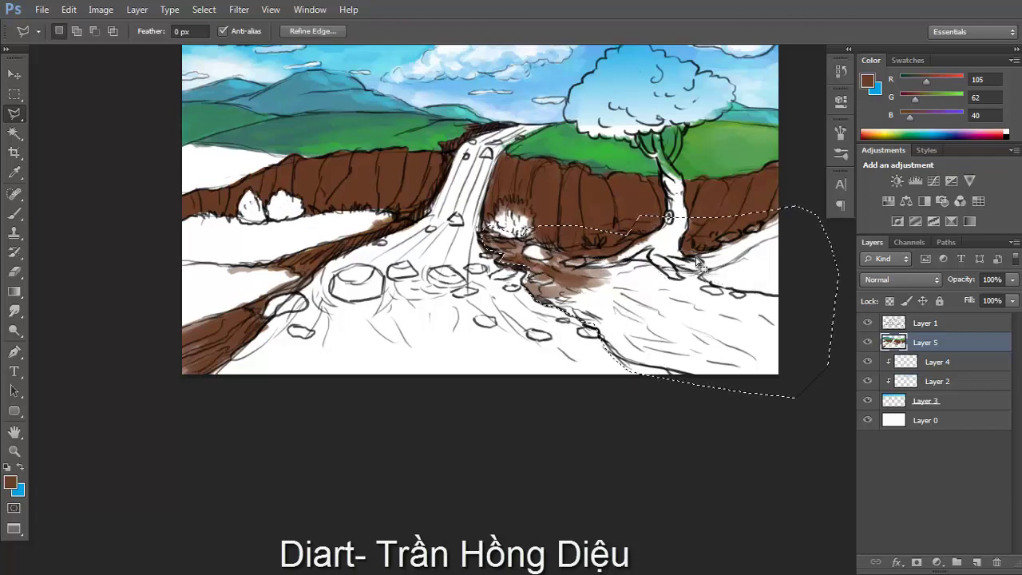
{"action": "key", "text": "alt+BackSpace"}
{"action": "key", "text": "ctrl+d"}
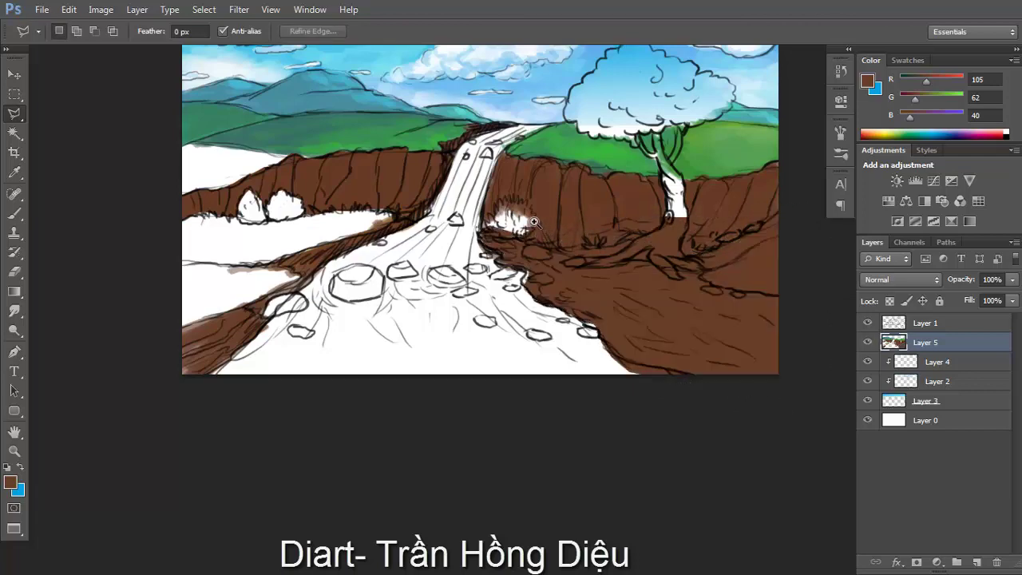
Outline the area around the bush and right cliff with the Polygonal Lasso
{"action": "left_click", "coordinate": [534, 221], "text": "ctrl"}
{"action": "left_click", "coordinate": [630, 217]}
{"action": "left_click", "coordinate": [510, 170]}
{"action": "left_click", "coordinate": [442, 257]}
{"action": "left_click", "coordinate": [741, 319]}
{"action": "left_click", "coordinate": [683, 325]}
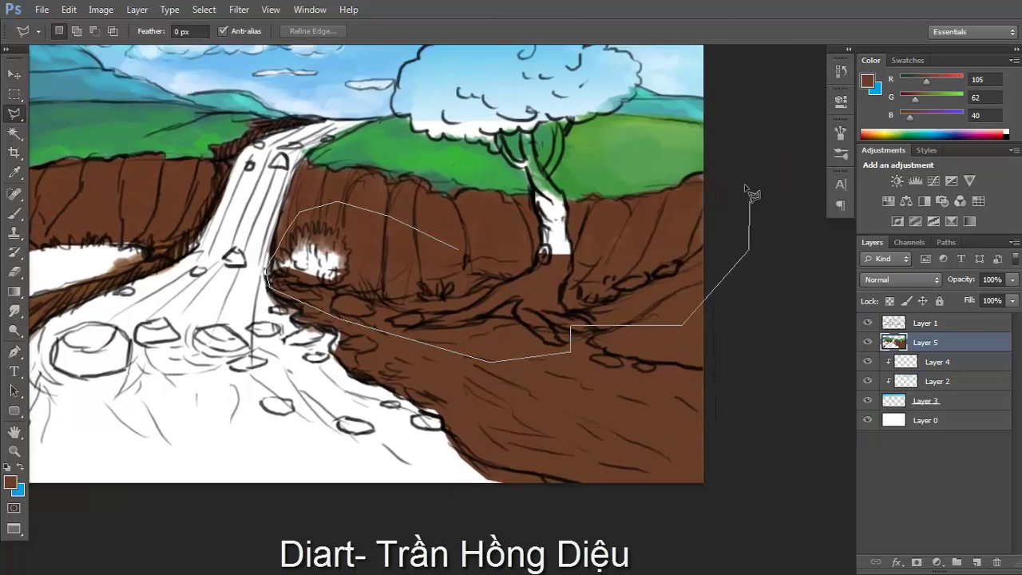
{"action": "left_click", "coordinate": [748, 190]}
{"action": "left_click", "coordinate": [704, 169]}
{"action": "double_click", "coordinate": [475, 208]}
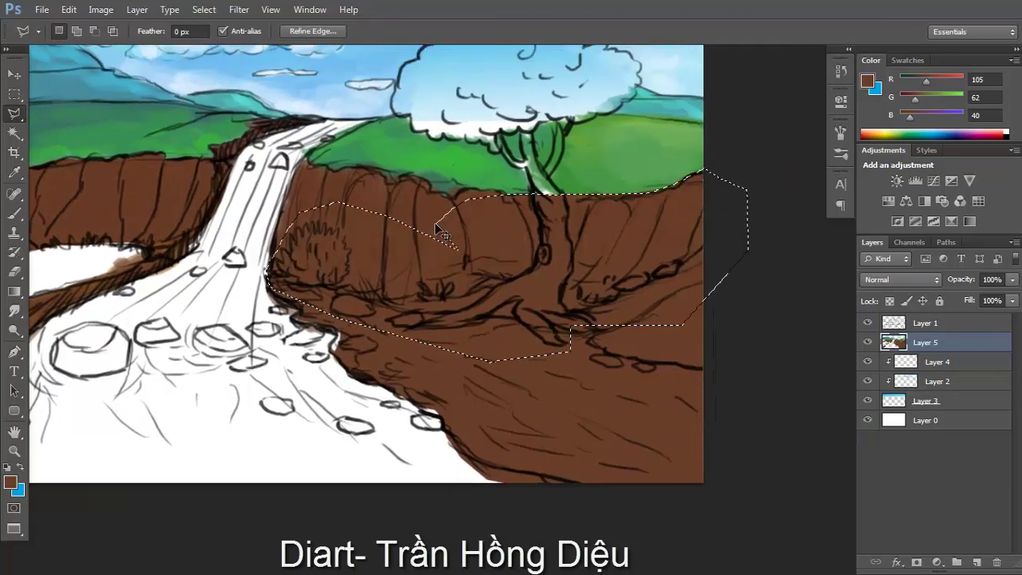
Begin tracing a lasso outline along the left field below the cliff
{"action": "scroll", "coordinate": [523, 277], "scroll_direction": "down", "scroll_amount": 3}
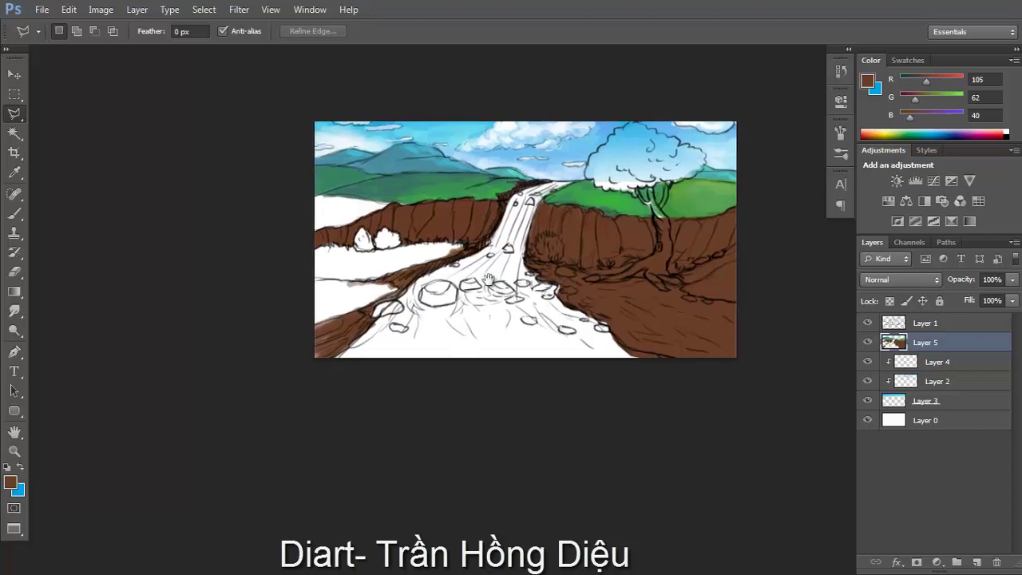
{"action": "scroll", "coordinate": [547, 273], "scroll_direction": "up", "scroll_amount": 3}
{"action": "scroll", "coordinate": [547, 273], "scroll_direction": "down", "scroll_amount": 2}
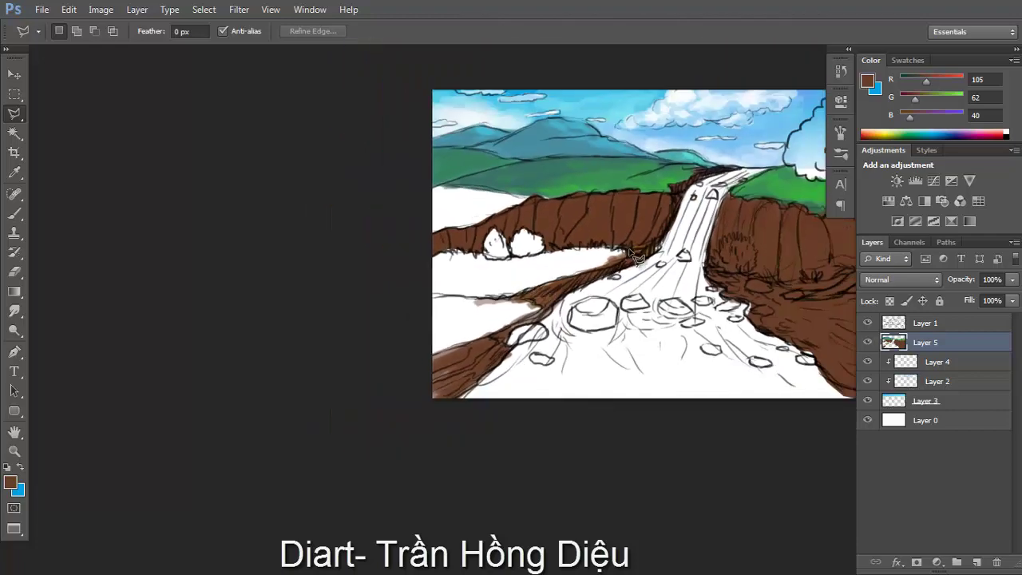
{"action": "left_click", "coordinate": [429, 251]}
{"action": "left_click", "coordinate": [409, 264]}
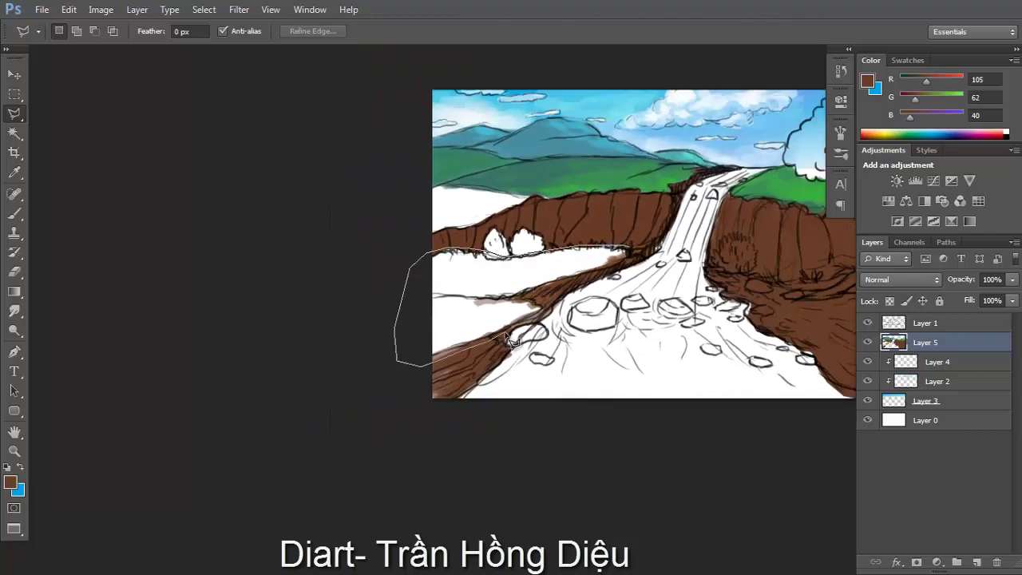
Fill the outlined left field with green sampled from the hills, then deselect
{"action": "left_click", "coordinate": [627, 276]}
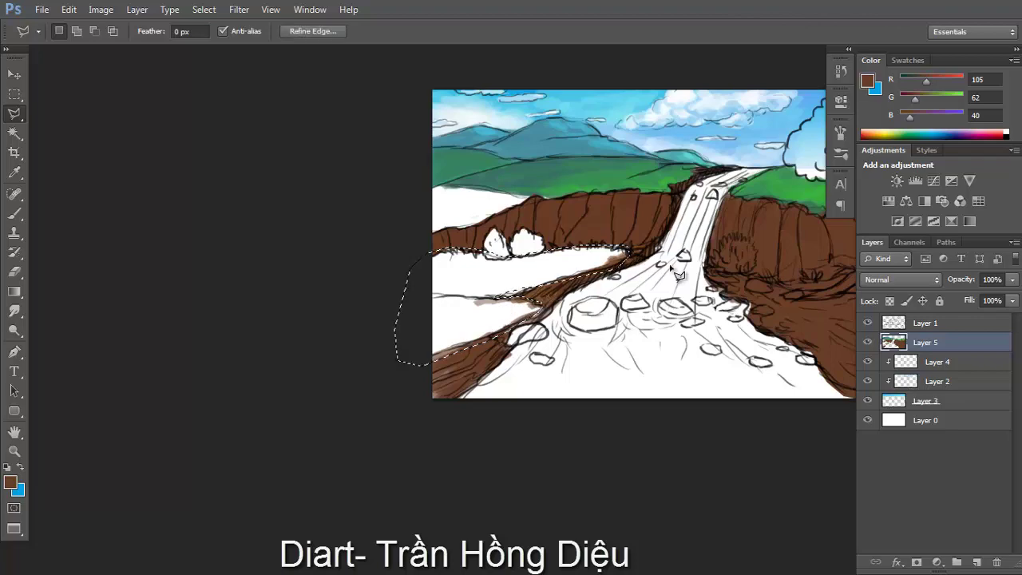
{"action": "key", "text": "b"}
{"action": "left_click", "coordinate": [658, 169], "text": "alt"}
{"action": "left_click_drag", "start_coordinate": [447, 336], "coordinate": [574, 272]}
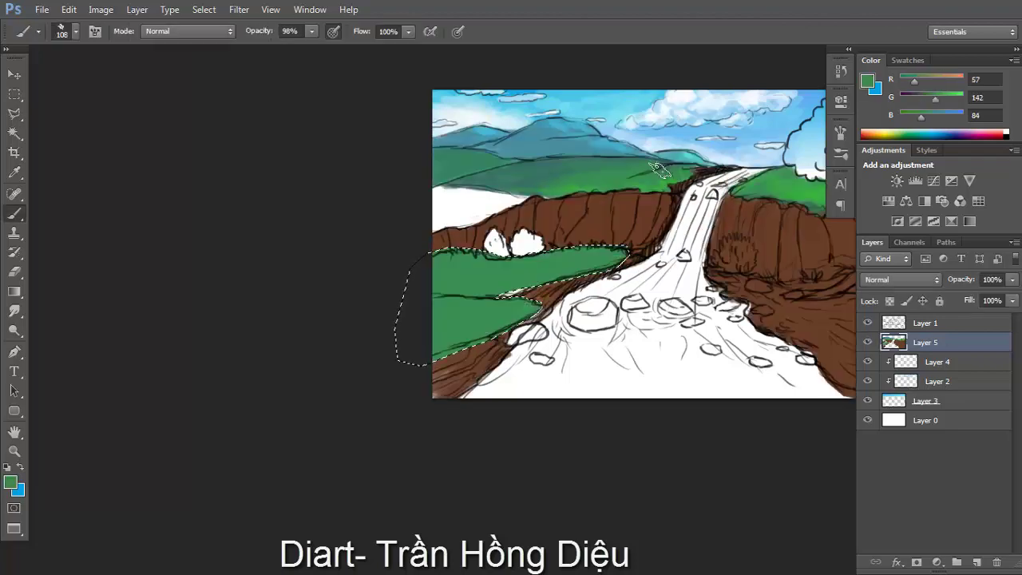
{"action": "key", "text": "ctrl+d"}
{"action": "scroll", "coordinate": [471, 231], "scroll_direction": "up", "scroll_amount": 3}
Select the area above the left cliff and paint it green and brighter green
{"action": "key", "text": "l"}
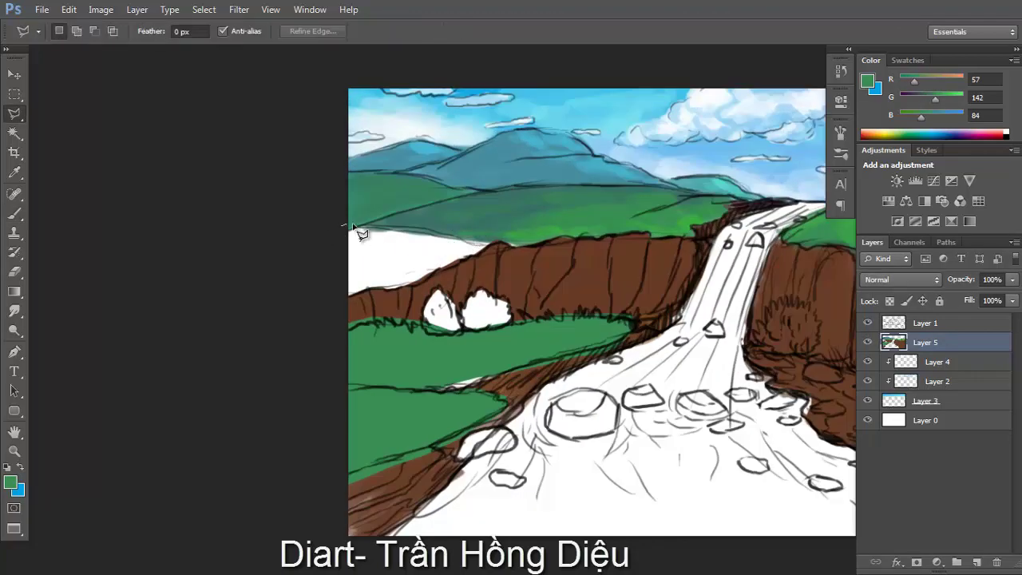
{"action": "double_click", "coordinate": [305, 271]}
{"action": "key", "text": "b"}
{"action": "mouse_move", "coordinate": [352, 259]}
{"action": "left_mouse_down"}
{"action": "mouse_move", "coordinate": [479, 244]}
{"action": "mouse_move", "coordinate": [419, 260]}
{"action": "left_mouse_up"}
{"action": "left_click", "coordinate": [471, 240], "text": "alt"}
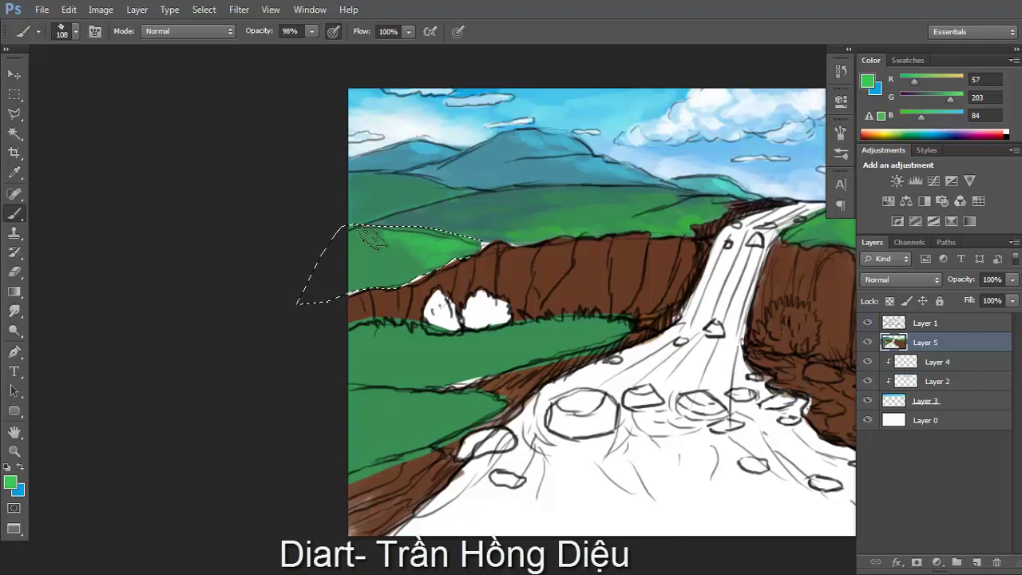
{"action": "left_click_drag", "start_coordinate": [371, 238], "coordinate": [447, 254]}
{"action": "key", "text": "ctrl+d"}
{"action": "scroll", "coordinate": [441, 243], "scroll_direction": "up", "scroll_amount": 2}
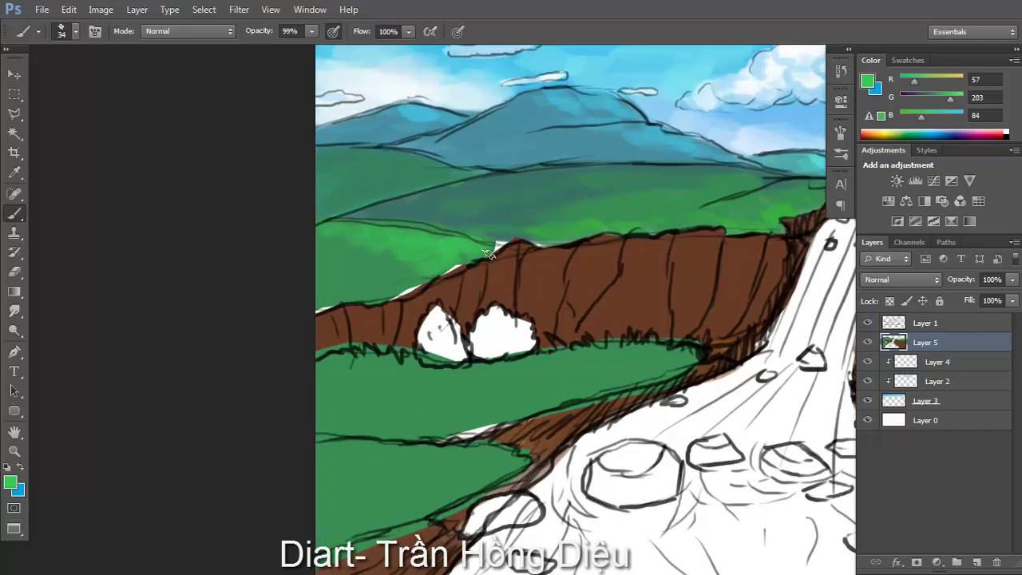
Sample several darker, blue-green and brighter greens from the hills and grass
{"action": "left_click", "coordinate": [493, 245], "text": "alt"}
{"action": "left_click", "coordinate": [502, 238], "text": "alt"}
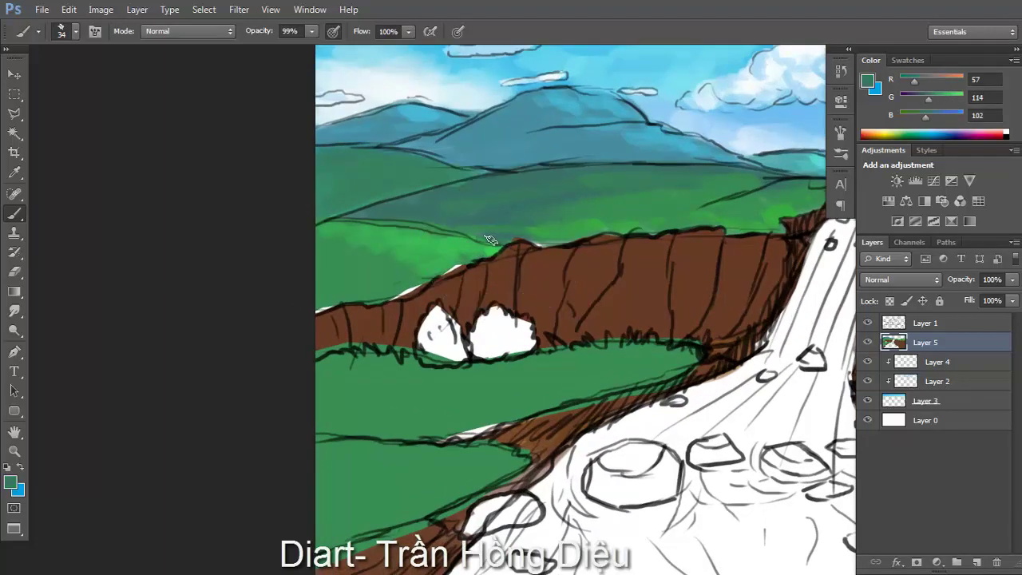
{"action": "left_click", "coordinate": [438, 273], "text": "alt"}
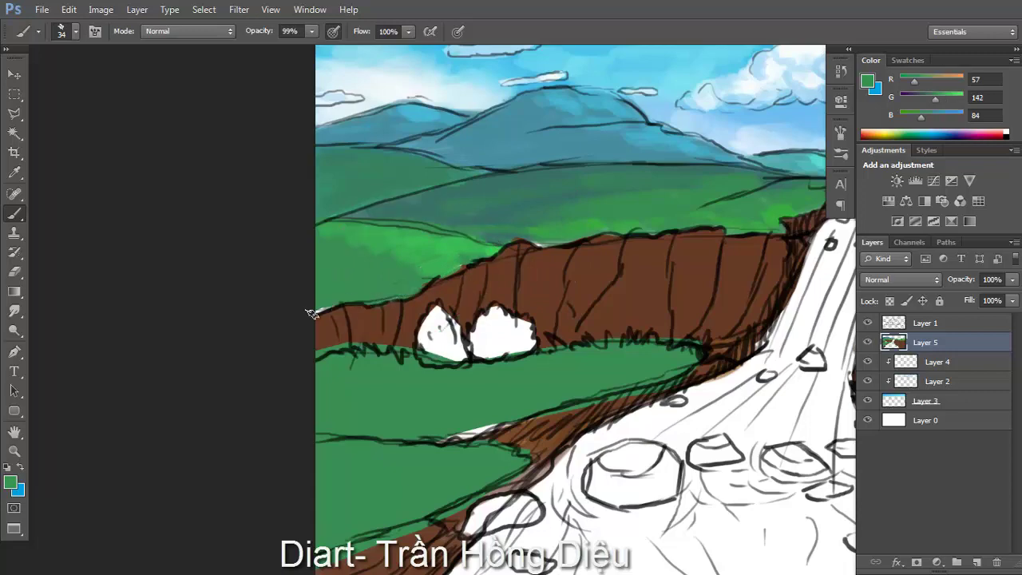
{"action": "left_click", "coordinate": [548, 231], "text": "alt"}
{"action": "scroll", "coordinate": [520, 230], "scroll_direction": "down", "scroll_amount": 3}
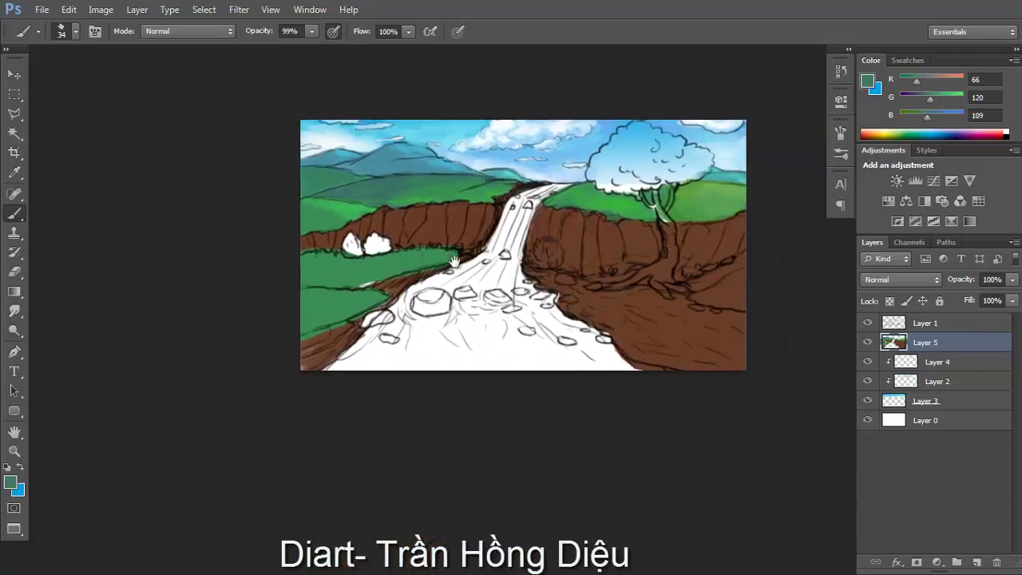
{"action": "scroll", "coordinate": [447, 288], "scroll_direction": "up", "scroll_amount": 3}
{"action": "left_click_drag", "start_coordinate": [392, 276], "coordinate": [568, 261]}
{"action": "left_click", "coordinate": [533, 262], "text": "alt"}
Lower the green value, enlarge the brush and paint darker strokes across the left grass
{"action": "left_click", "coordinate": [944, 97]}
{"action": "left_click", "coordinate": [923, 82]}
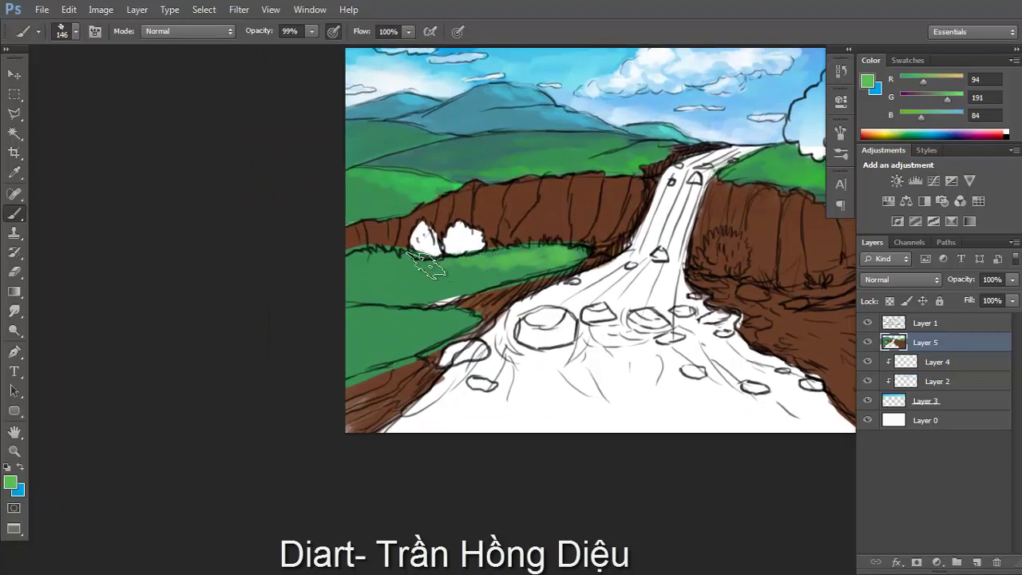
{"action": "mouse_move", "coordinate": [475, 267]}
{"action": "left_mouse_down"}
{"action": "mouse_move", "coordinate": [383, 291]}
{"action": "mouse_move", "coordinate": [423, 319]}
{"action": "mouse_move", "coordinate": [376, 351]}
{"action": "left_mouse_up"}
{"action": "scroll", "coordinate": [375, 351], "scroll_direction": "down", "scroll_amount": 3}
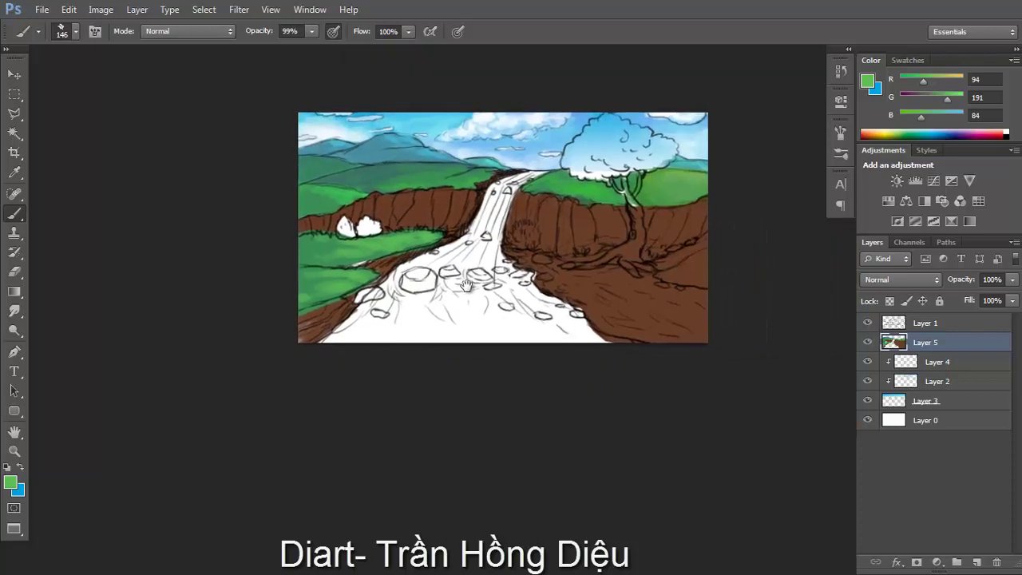
{"action": "scroll", "coordinate": [630, 247], "scroll_direction": "up", "scroll_amount": 1}
{"action": "scroll", "coordinate": [692, 261], "scroll_direction": "up", "scroll_amount": 2}
{"action": "scroll", "coordinate": [693, 261], "scroll_direction": "up", "scroll_amount": 1}
{"action": "key", "text": "l"}
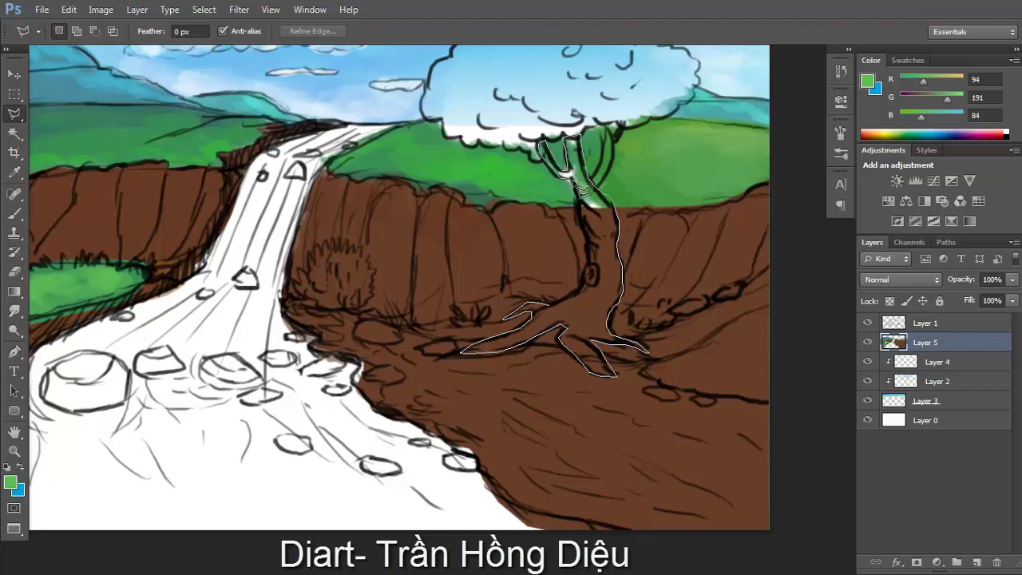
Fill the traced trunk and roots with brown 171,112,55 on a new layer, then deselect
{"action": "double_click", "coordinate": [569, 311]}
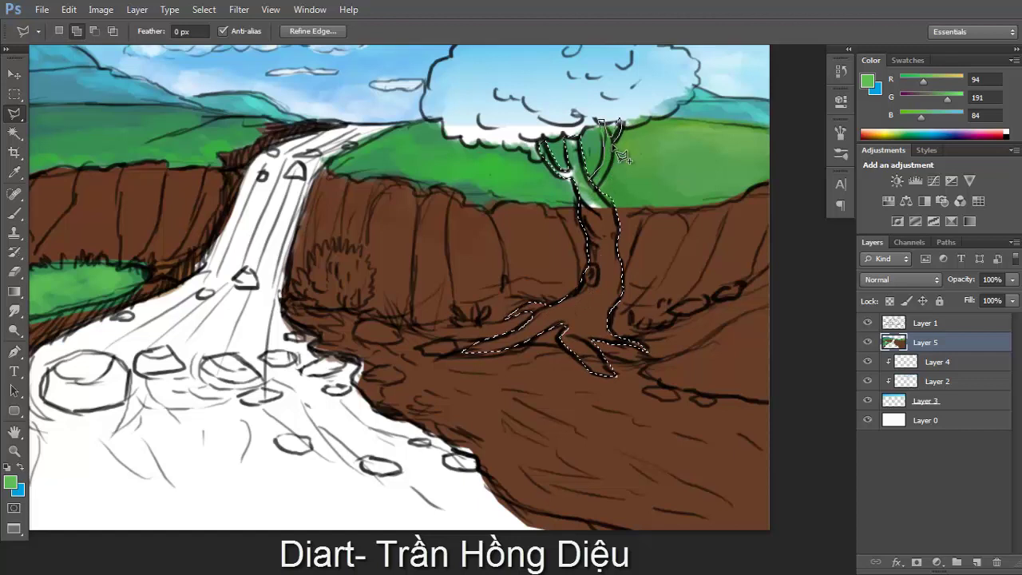
{"action": "left_click", "coordinate": [975, 562]}
{"action": "left_click_drag", "start_coordinate": [921, 116], "coordinate": [913, 116]}
{"action": "mouse_move", "coordinate": [923, 82]}
{"action": "left_mouse_down"}
{"action": "mouse_move", "coordinate": [942, 82]}
{"action": "mouse_move", "coordinate": [929, 96]}
{"action": "left_mouse_up"}
{"action": "key", "text": "alt+BackSpace"}
{"action": "key", "text": "ctrl+d"}
{"action": "scroll", "coordinate": [551, 295], "scroll_direction": "down", "scroll_amount": 3}
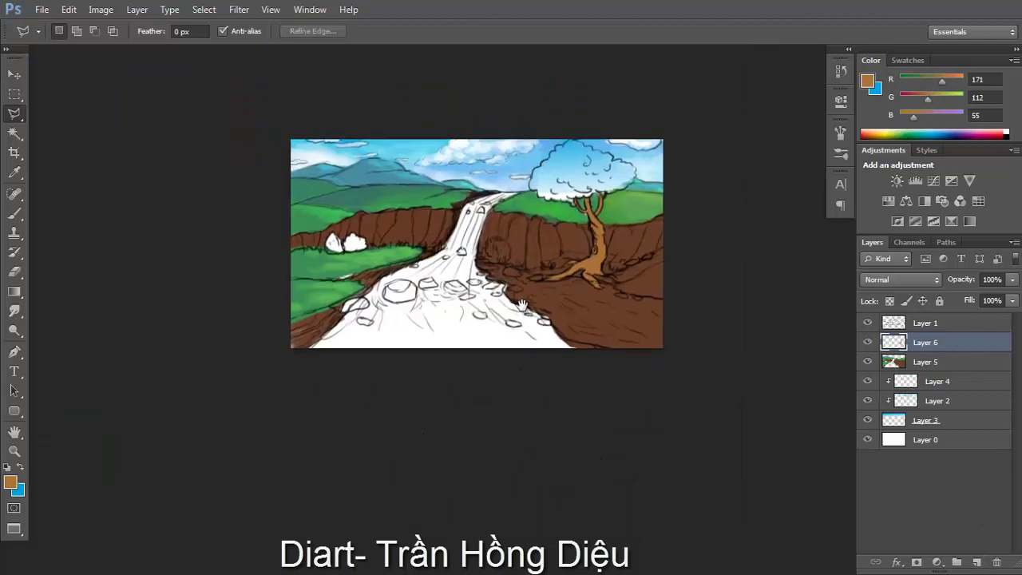
{"action": "scroll", "coordinate": [558, 276], "scroll_direction": "up", "scroll_amount": 5}
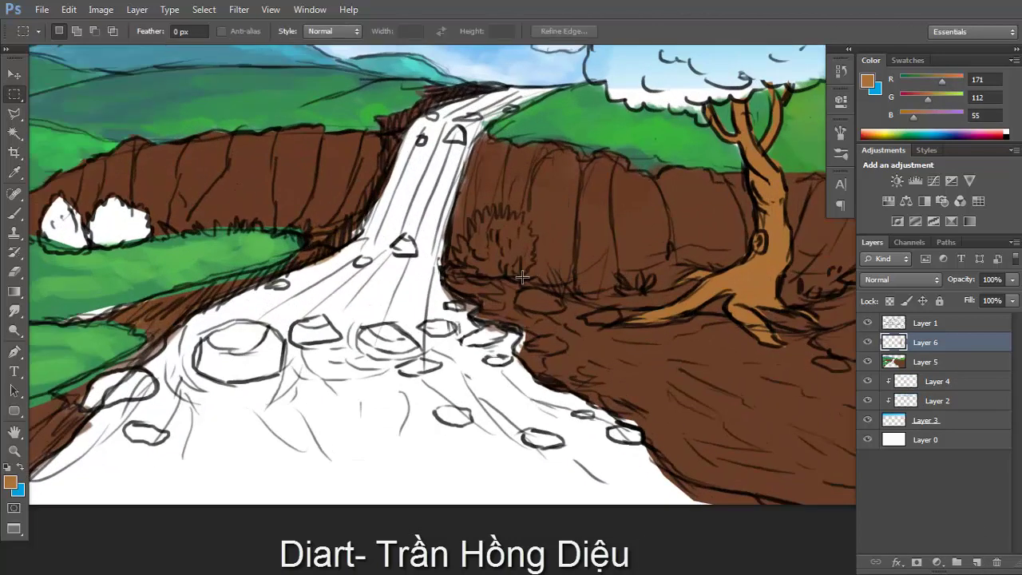
Add Layer 7, return to Layer 6 and fill the lassoed waterfall bush with green
{"action": "key", "text": "b"}
{"action": "left_click", "coordinate": [976, 565]}
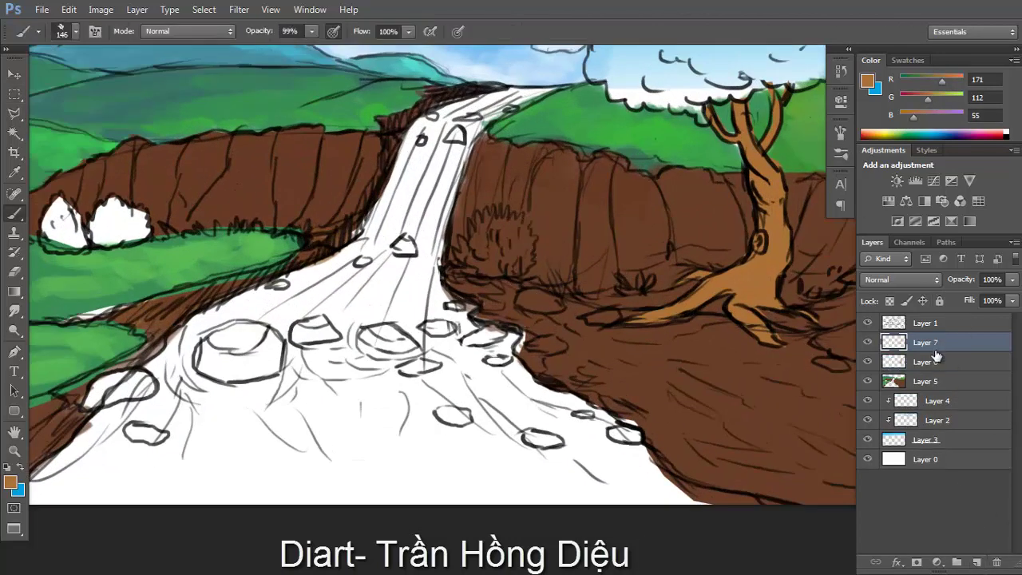
{"action": "left_click", "coordinate": [926, 362]}
{"action": "left_click", "coordinate": [913, 132]}
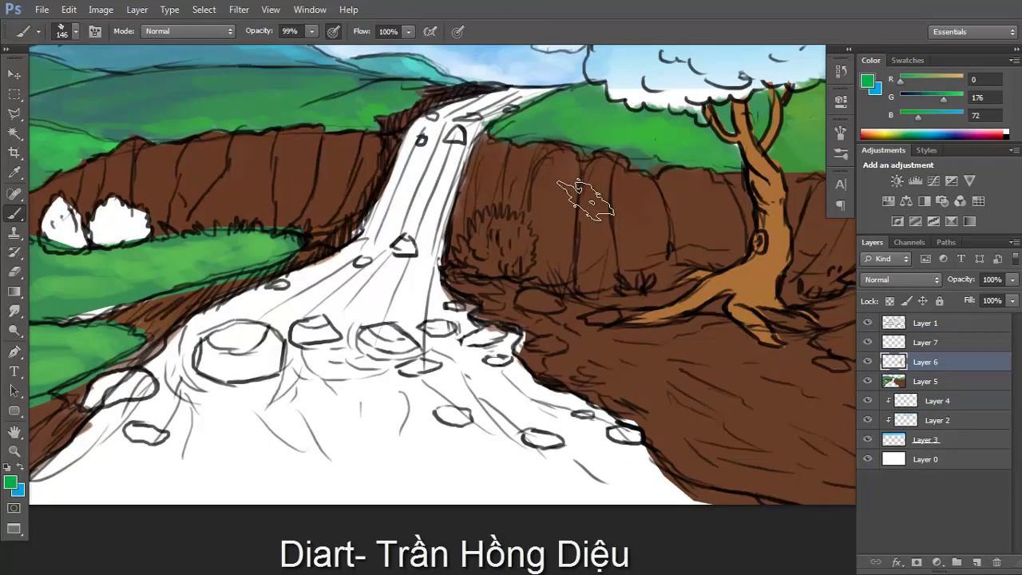
{"action": "key", "text": "l"}
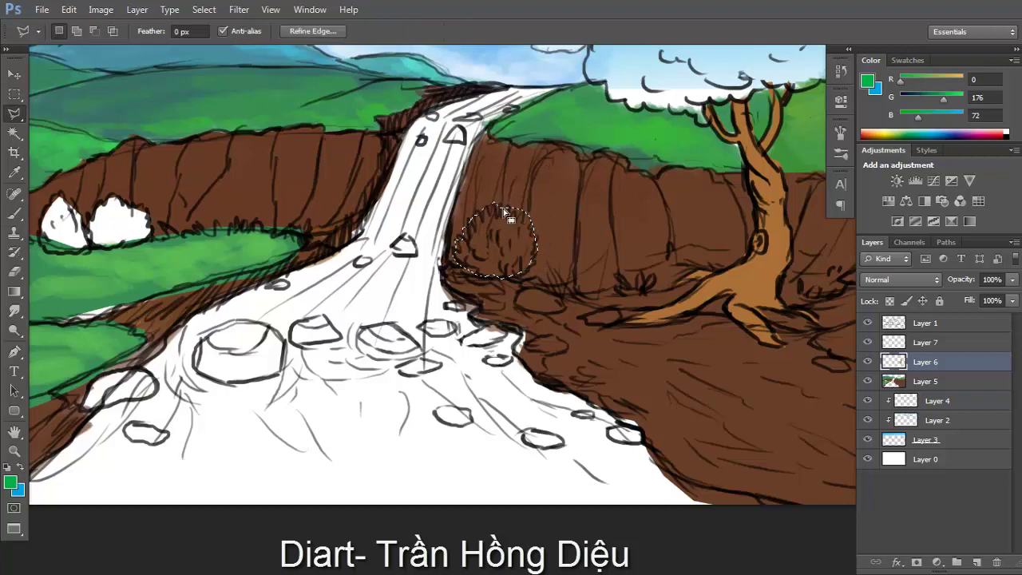
{"action": "key", "text": "alt+BackSpace"}
{"action": "left_click", "coordinate": [920, 77]}
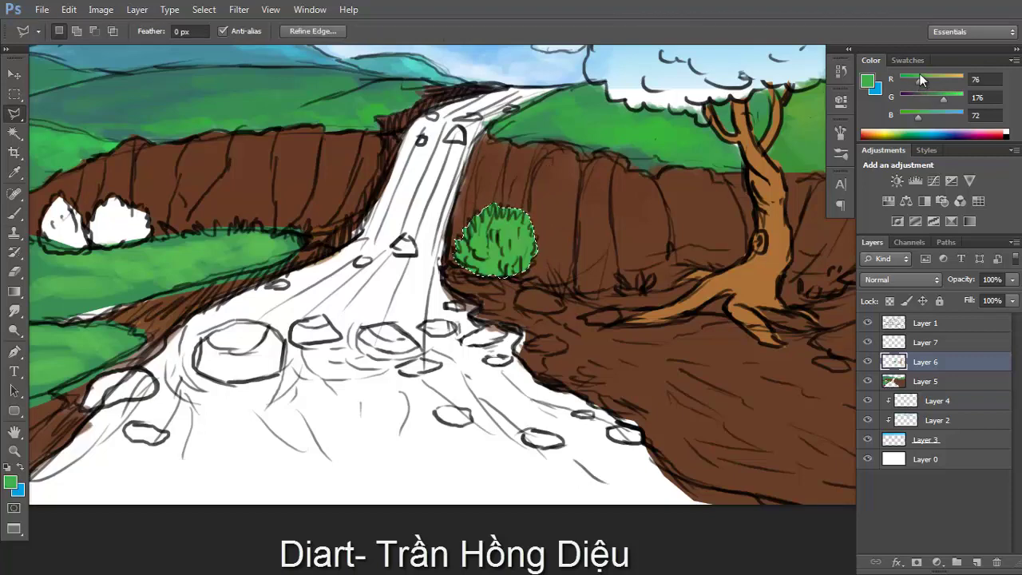
{"action": "key", "text": "ctrl+d"}
{"action": "key", "text": "ctrl+minus"}
{"action": "scroll", "coordinate": [615, 268], "scroll_direction": "up", "scroll_amount": 5}
Paint tufts with a 15 px grass brush tip along the right cliff base and tree roots
{"action": "key", "text": "b"}
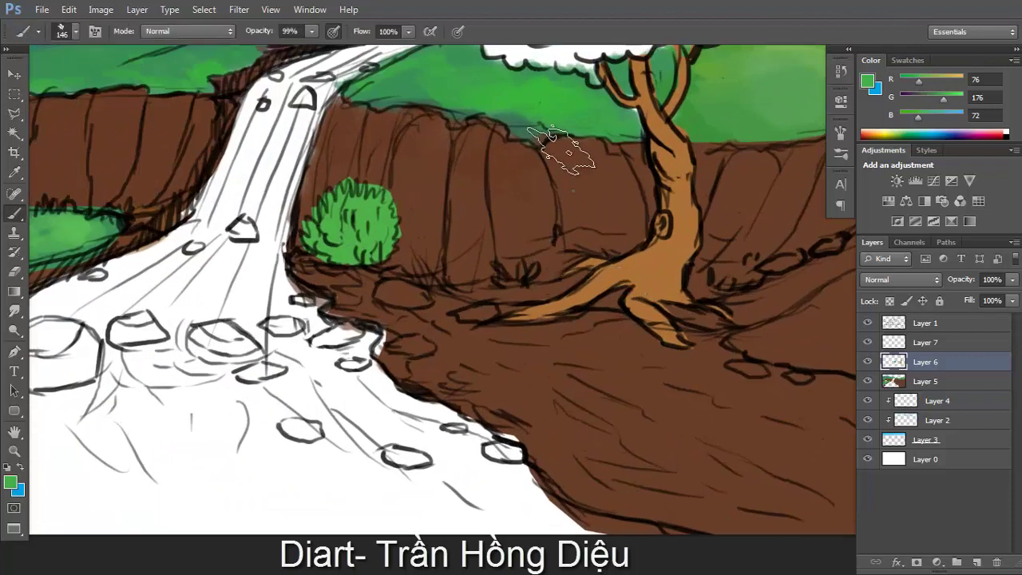
{"action": "right_click", "coordinate": [568, 189]}
{"action": "scroll", "coordinate": [732, 315], "scroll_direction": "up", "scroll_amount": 3}
{"action": "double_click", "coordinate": [666, 295]}
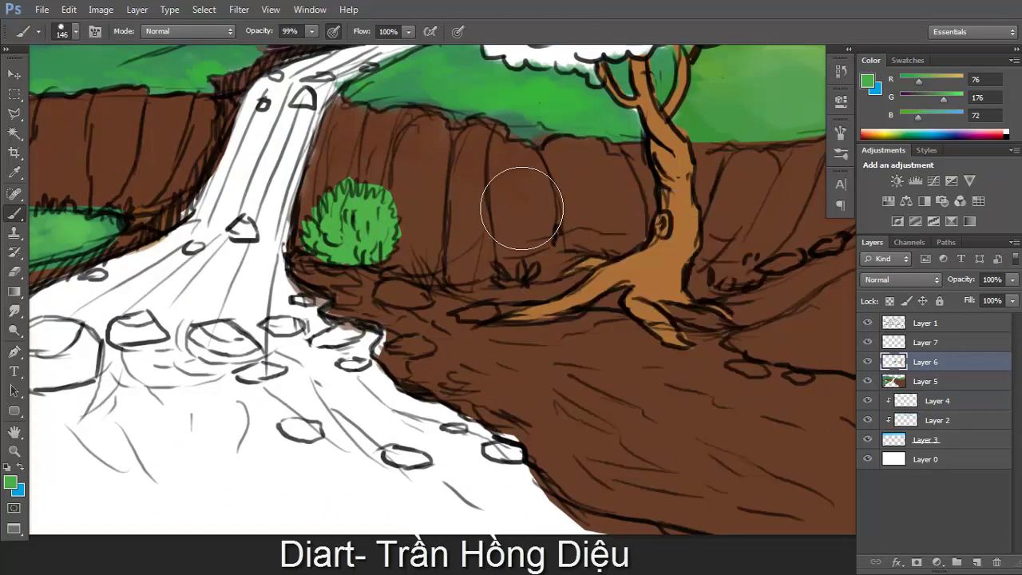
{"action": "left_click_drag", "start_coordinate": [506, 200], "coordinate": [494, 268]}
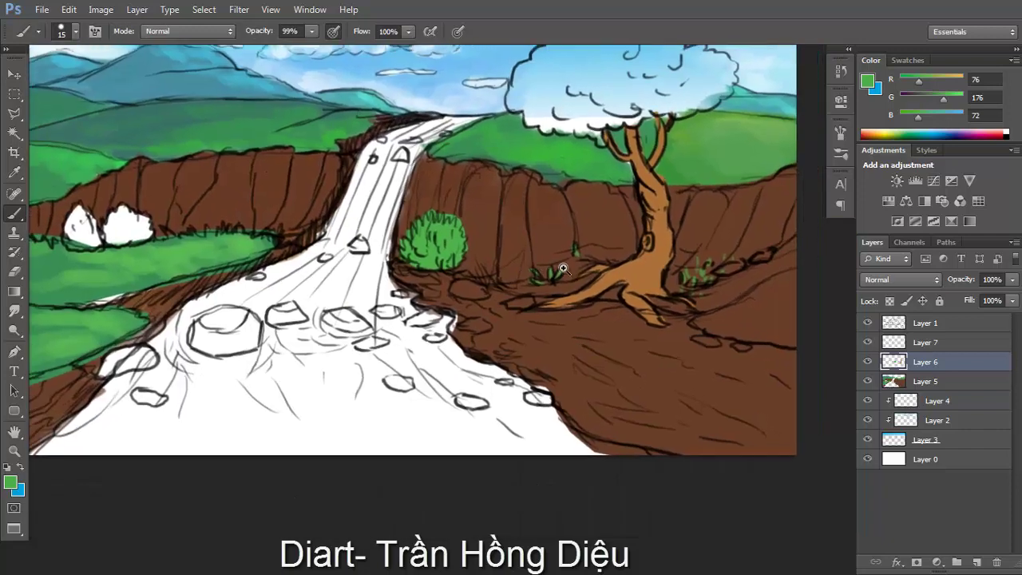
{"action": "left_click_drag", "start_coordinate": [707, 243], "coordinate": [606, 248]}
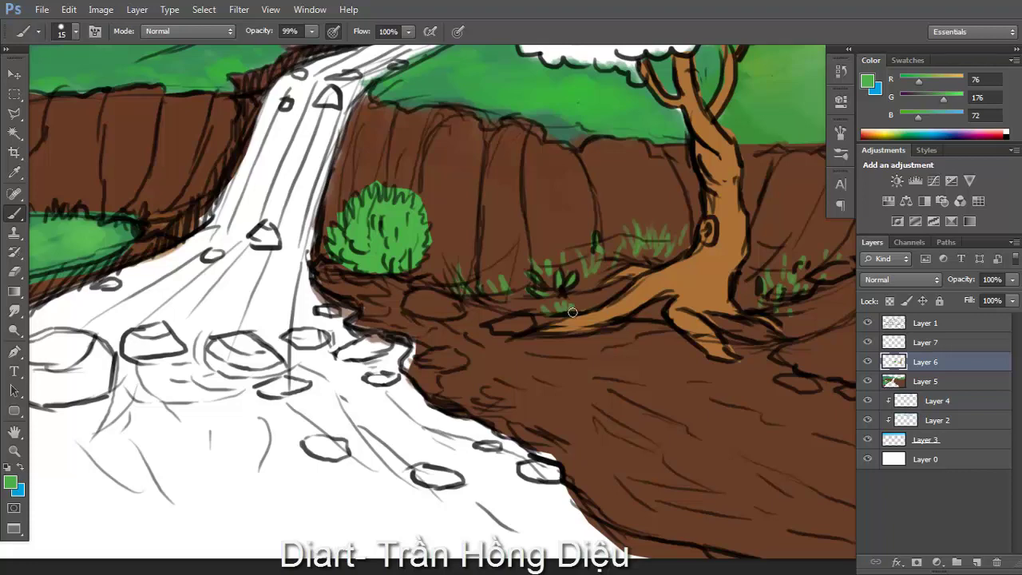
{"action": "left_click_drag", "start_coordinate": [752, 293], "coordinate": [439, 298]}
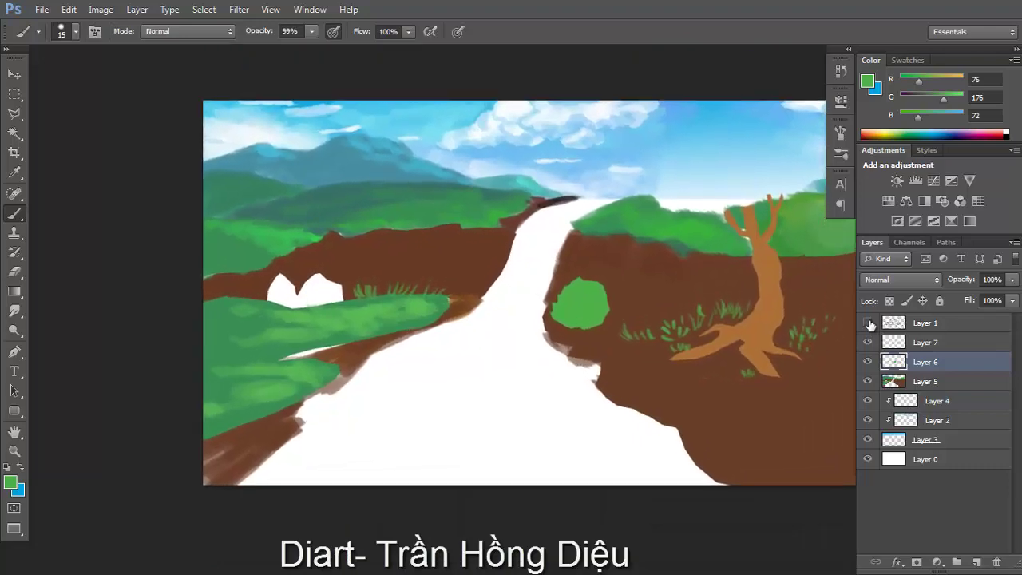
Show Layer 1 and outline both white rocks on the left bank to paint them green
{"action": "left_click", "coordinate": [868, 322]}
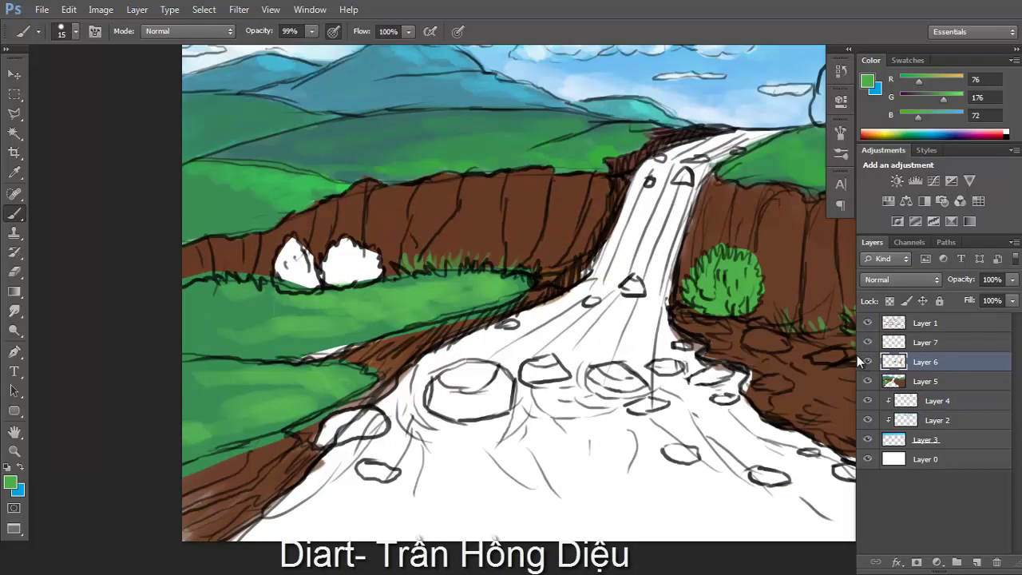
{"action": "key", "text": "l"}
{"action": "left_click", "coordinate": [369, 245]}
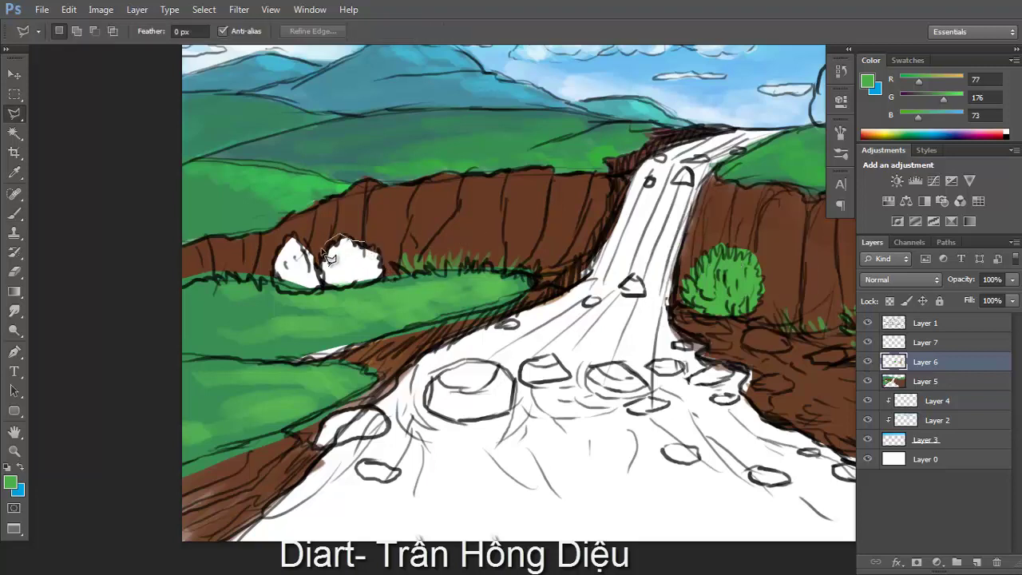
{"action": "left_click", "coordinate": [329, 249]}
{"action": "left_click", "coordinate": [335, 284]}
{"action": "left_click", "coordinate": [382, 278]}
{"action": "left_click", "coordinate": [322, 260]}
{"action": "left_click", "coordinate": [323, 261]}
{"action": "left_click", "coordinate": [323, 263], "text": "shift"}
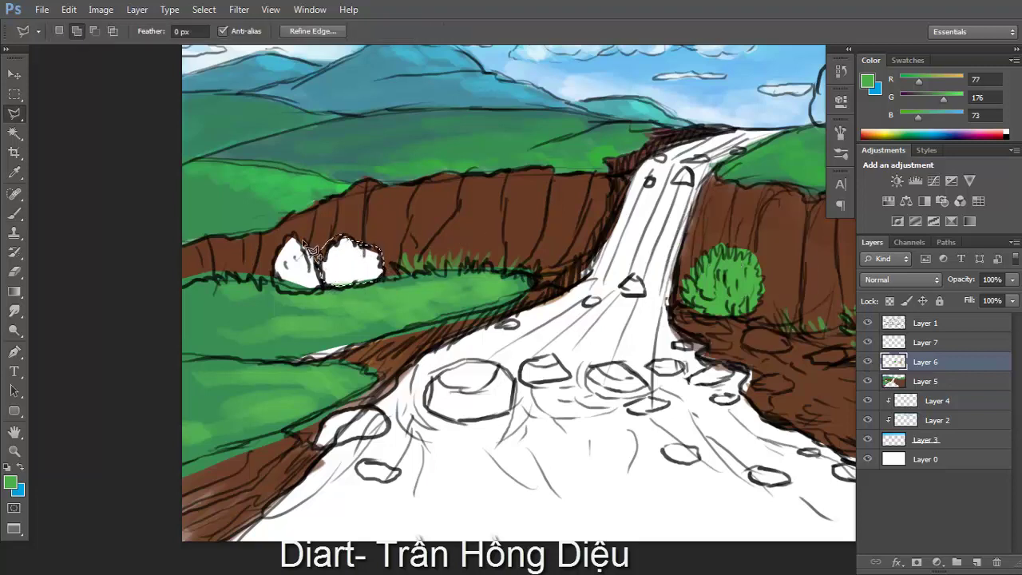
{"action": "left_click", "coordinate": [288, 236]}
{"action": "left_click", "coordinate": [271, 268]}
{"action": "left_click", "coordinate": [281, 291]}
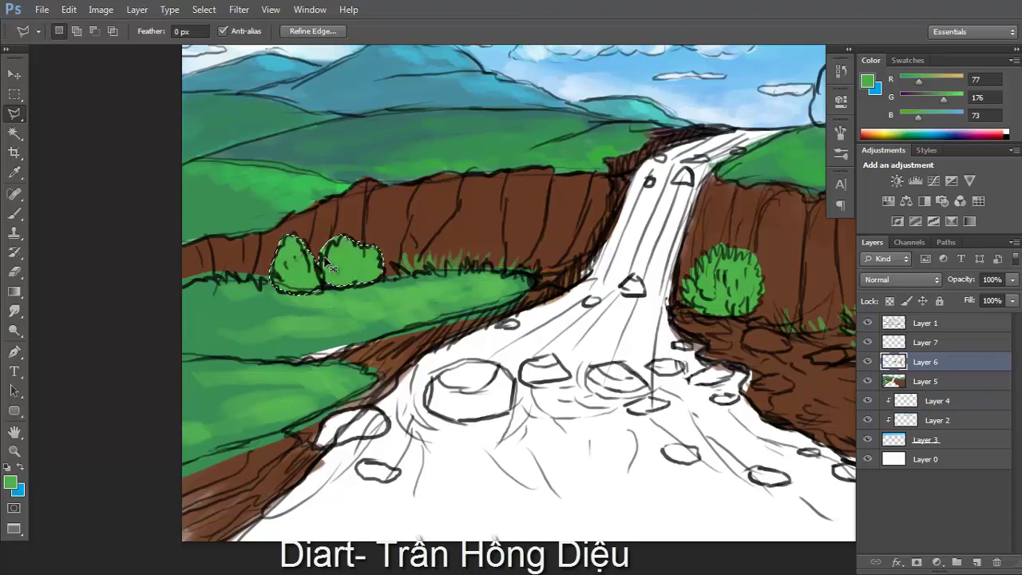
{"action": "key", "text": "b"}
{"action": "scroll", "coordinate": [714, 338], "scroll_direction": "up", "scroll_amount": 2}
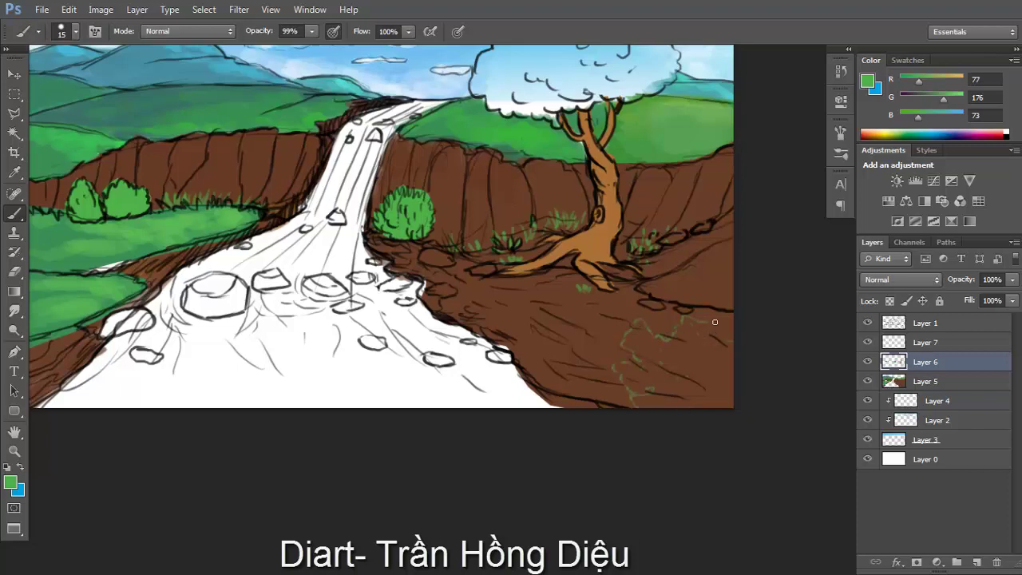
Fill a lassoed bush shape in the lower-right corner with dark green 0,64,26
{"action": "key", "text": "l"}
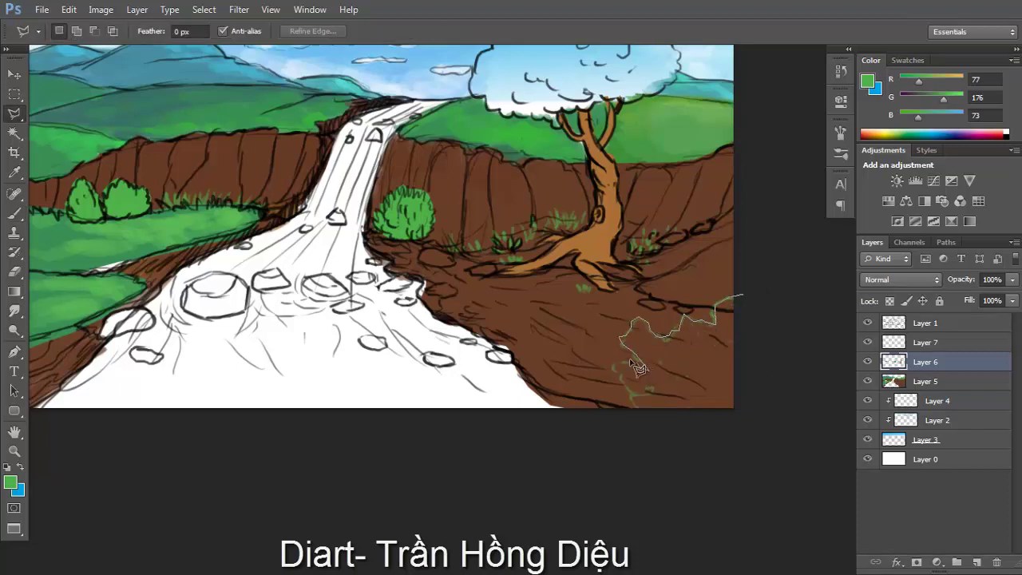
{"action": "left_click", "coordinate": [647, 418]}
{"action": "left_click", "coordinate": [775, 420]}
{"action": "double_click", "coordinate": [779, 352]}
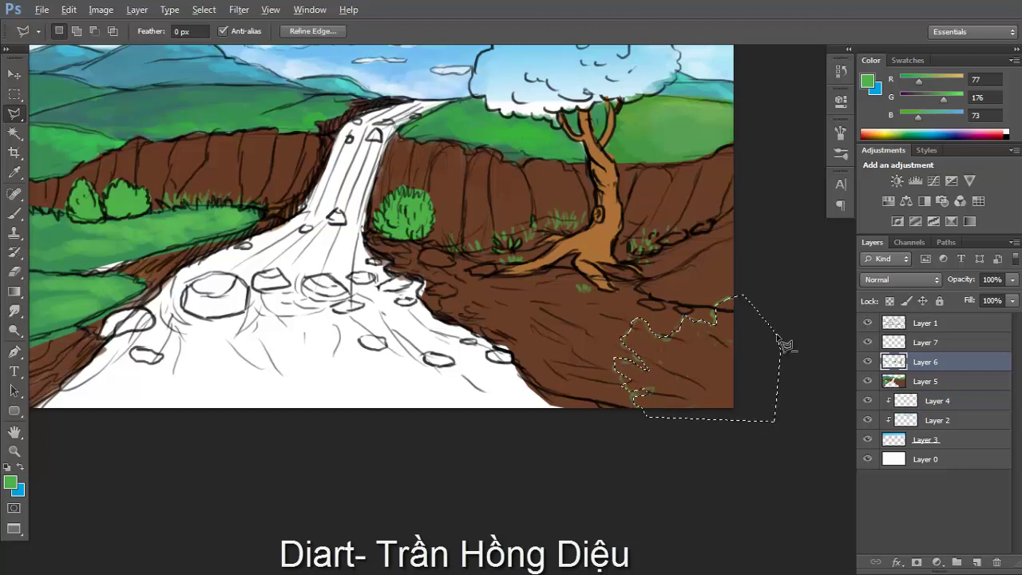
{"action": "key", "text": "alt+BackSpace"}
{"action": "mouse_move", "coordinate": [918, 82]}
{"action": "left_mouse_down"}
{"action": "mouse_move", "coordinate": [934, 83]}
{"action": "mouse_move", "coordinate": [900, 81]}
{"action": "mouse_move", "coordinate": [914, 95]}
{"action": "left_mouse_up"}
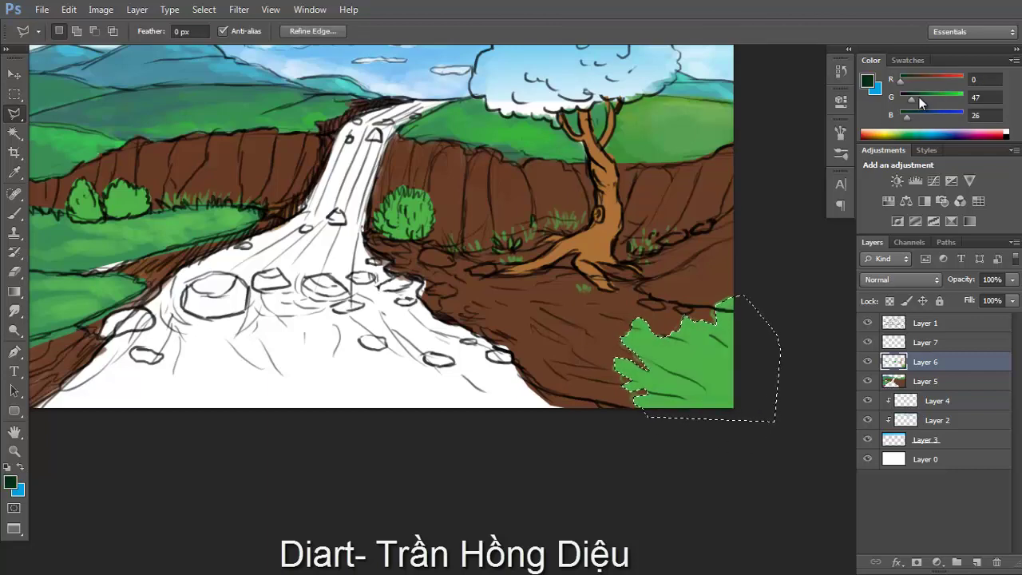
{"action": "key", "text": "alt+BackSpace"}
{"action": "key", "text": "ctrl+d"}
{"action": "mouse_move", "coordinate": [495, 304]}
{"action": "left_mouse_down"}
{"action": "mouse_move", "coordinate": [371, 308]}
{"action": "mouse_move", "coordinate": [430, 317]}
{"action": "mouse_move", "coordinate": [546, 300]}
{"action": "mouse_move", "coordinate": [471, 293]}
{"action": "left_mouse_up"}
Select Layer 5 and paint a near-black green stroke along the lower-left bank
{"action": "key", "text": "v"}
{"action": "left_click", "coordinate": [893, 387]}
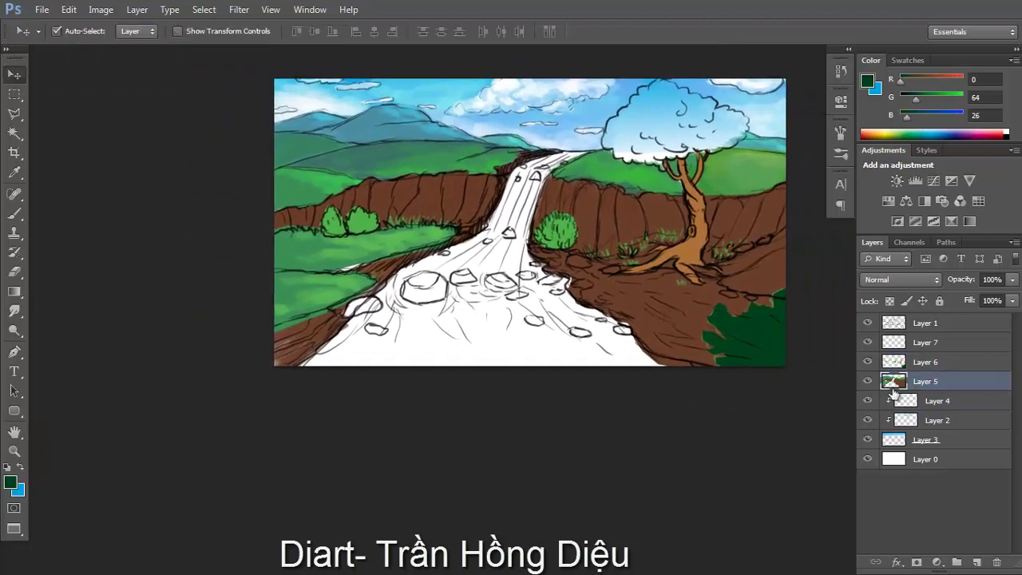
{"action": "scroll", "coordinate": [484, 296], "scroll_direction": "up", "scroll_amount": 2}
{"action": "key", "text": "b"}
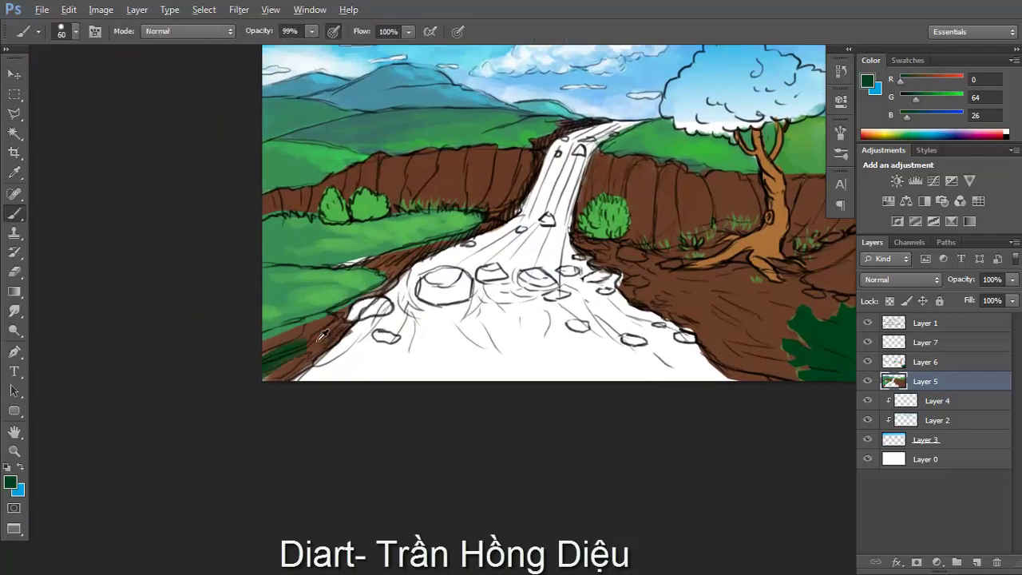
{"action": "left_click", "coordinate": [272, 355], "text": "alt"}
{"action": "left_click", "coordinate": [296, 331], "text": "alt"}
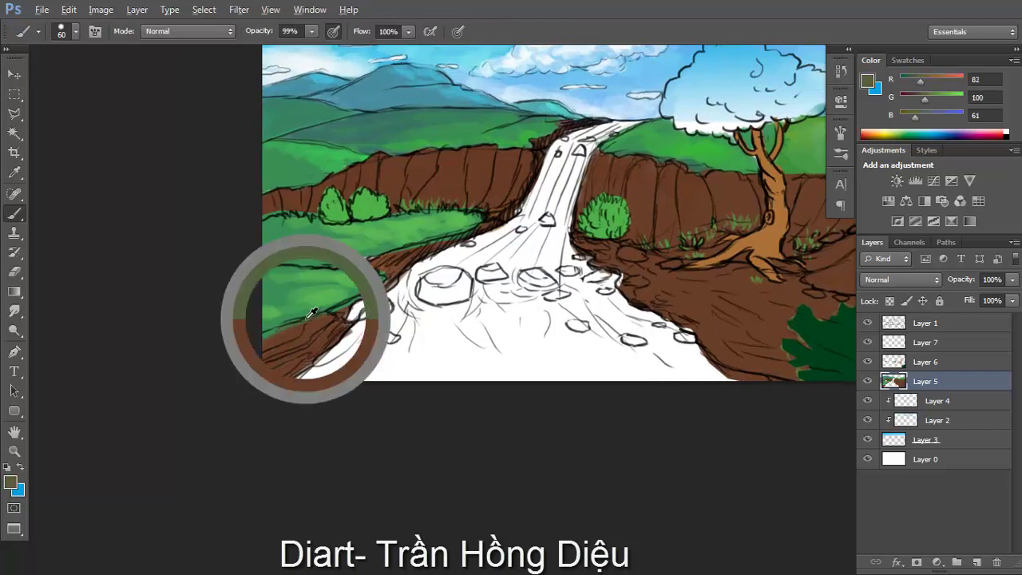
{"action": "left_click", "coordinate": [327, 317], "text": "alt"}
{"action": "mouse_move", "coordinate": [315, 320]}
{"action": "left_mouse_down"}
{"action": "mouse_move", "coordinate": [341, 311]}
{"action": "mouse_move", "coordinate": [275, 348]}
{"action": "mouse_move", "coordinate": [265, 332]}
{"action": "left_mouse_up"}
{"action": "left_click", "coordinate": [338, 289], "text": "alt"}
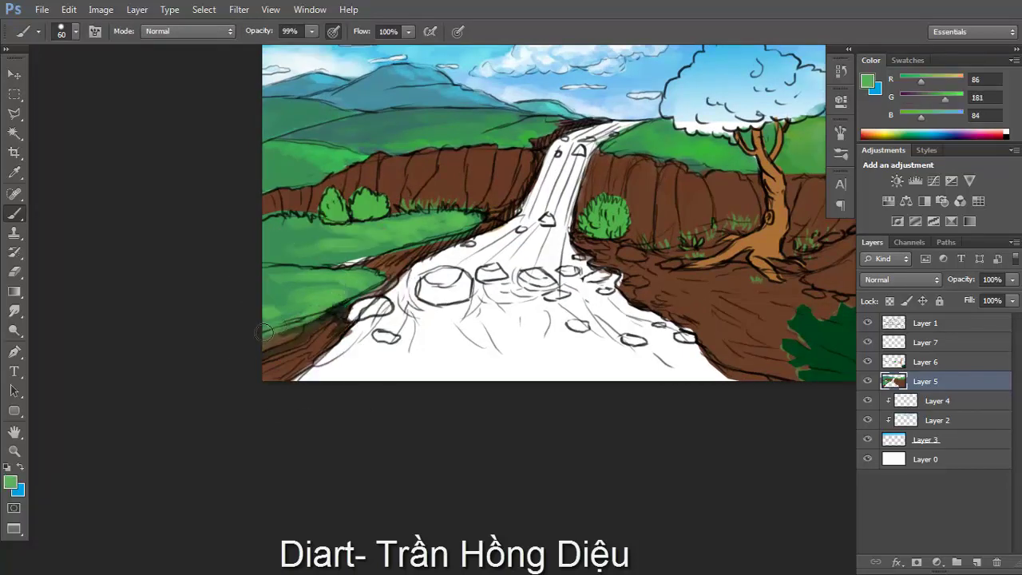
Paint light tan highlights along the root, the ground and the bank by the rocks
{"action": "left_click_drag", "start_coordinate": [404, 262], "coordinate": [602, 269]}
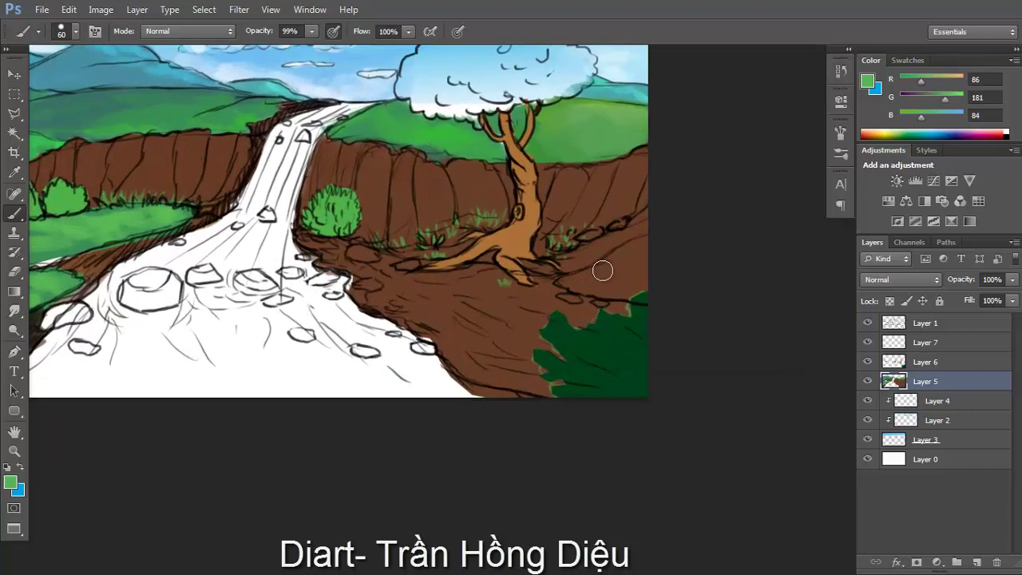
{"action": "left_click", "coordinate": [602, 269], "text": "alt"}
{"action": "left_click", "coordinate": [616, 229], "text": "alt"}
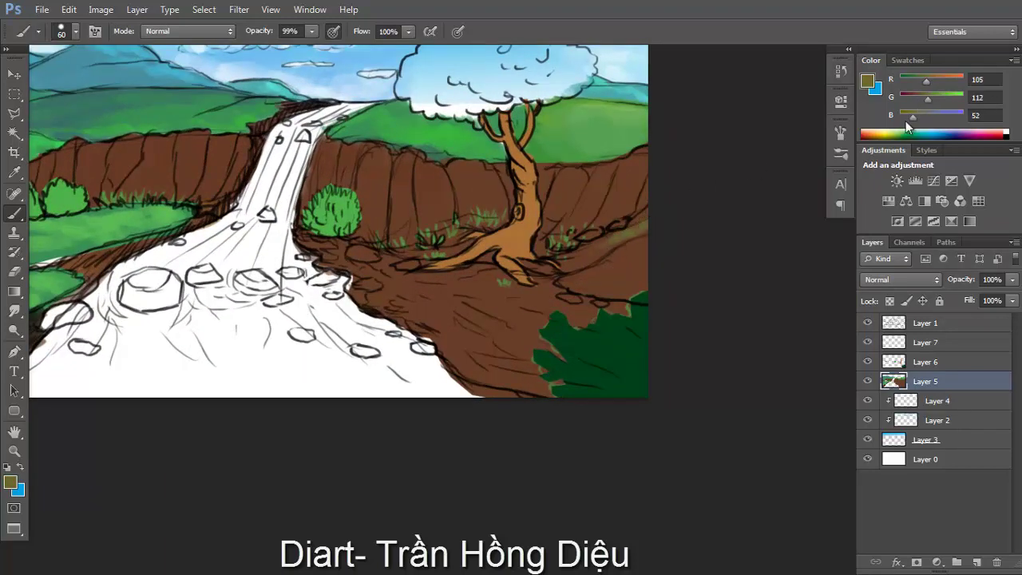
{"action": "left_click", "coordinate": [551, 254], "text": "alt"}
{"action": "mouse_move", "coordinate": [559, 262]}
{"action": "left_mouse_down"}
{"action": "mouse_move", "coordinate": [645, 231]}
{"action": "mouse_move", "coordinate": [603, 241]}
{"action": "mouse_move", "coordinate": [519, 292]}
{"action": "mouse_move", "coordinate": [485, 292]}
{"action": "mouse_move", "coordinate": [587, 307]}
{"action": "mouse_move", "coordinate": [542, 297]}
{"action": "left_mouse_up"}
{"action": "left_click", "coordinate": [617, 237], "text": "alt"}
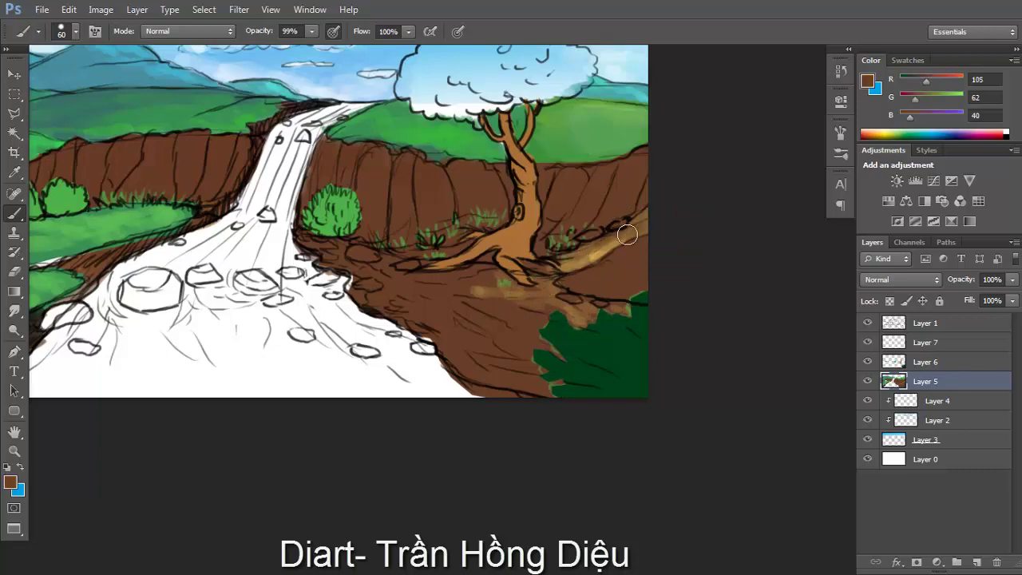
{"action": "scroll", "coordinate": [610, 319], "scroll_direction": "left", "scroll_amount": 2}
{"action": "left_click", "coordinate": [565, 290], "text": "alt"}
{"action": "mouse_move", "coordinate": [548, 296]}
{"action": "left_mouse_down"}
{"action": "mouse_move", "coordinate": [515, 298]}
{"action": "mouse_move", "coordinate": [548, 299]}
{"action": "left_mouse_up"}
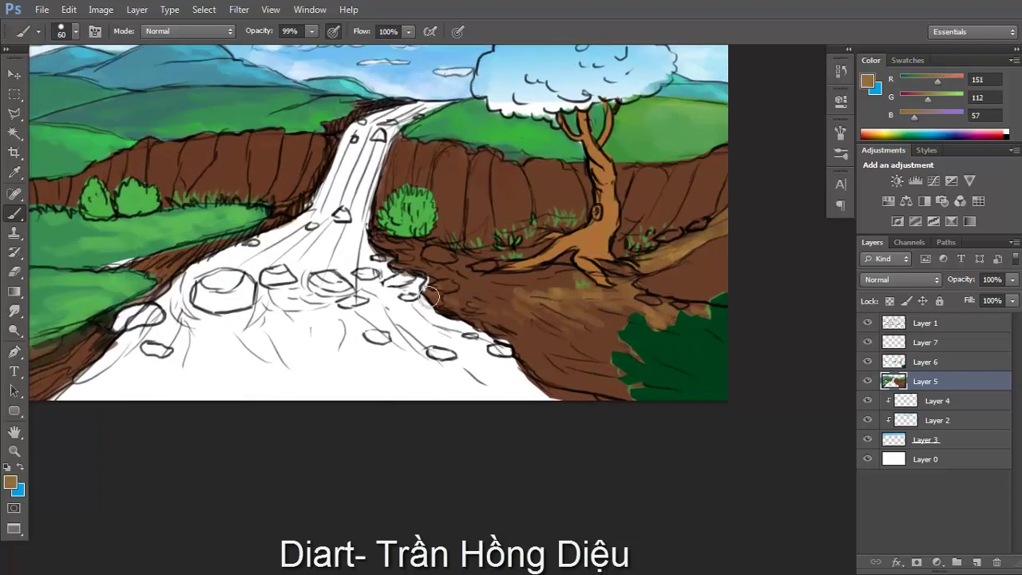
{"action": "mouse_move", "coordinate": [430, 297]}
{"action": "left_mouse_down"}
{"action": "mouse_move", "coordinate": [427, 289]}
{"action": "mouse_move", "coordinate": [473, 317]}
{"action": "mouse_move", "coordinate": [547, 279]}
{"action": "mouse_move", "coordinate": [485, 303]}
{"action": "mouse_move", "coordinate": [556, 350]}
{"action": "left_mouse_up"}
{"action": "mouse_move", "coordinate": [606, 307]}
{"action": "left_mouse_down"}
{"action": "mouse_move", "coordinate": [415, 319]}
{"action": "mouse_move", "coordinate": [680, 283]}
{"action": "left_mouse_up"}
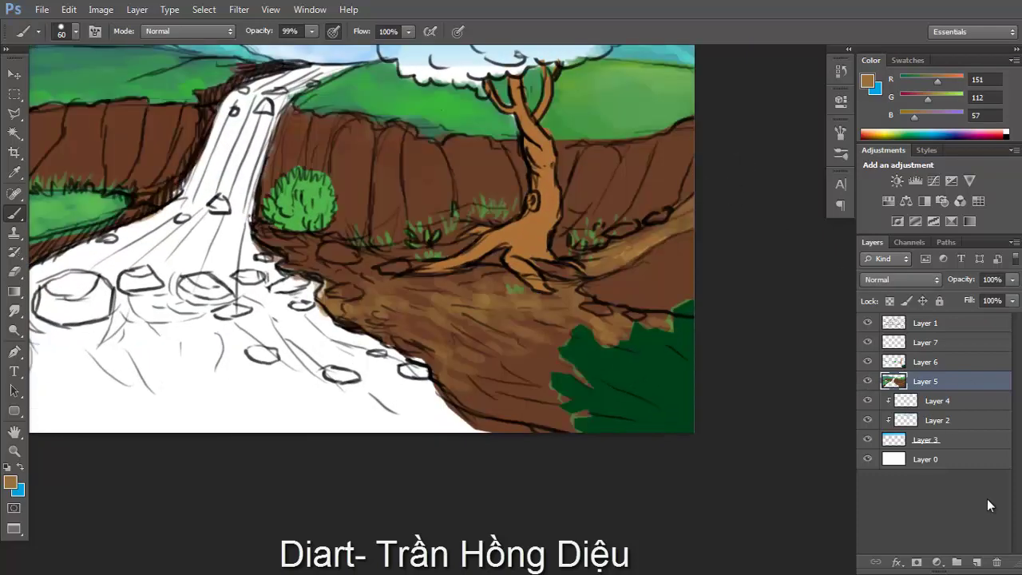
Add Layer 8 clipped to Layer 5 in Multiply mode, with a 44 px brush
{"action": "left_click", "coordinate": [976, 562]}
{"action": "left_click", "coordinate": [970, 390], "text": "alt"}
{"action": "left_click", "coordinate": [900, 280]}
{"action": "left_click", "coordinate": [890, 52]}
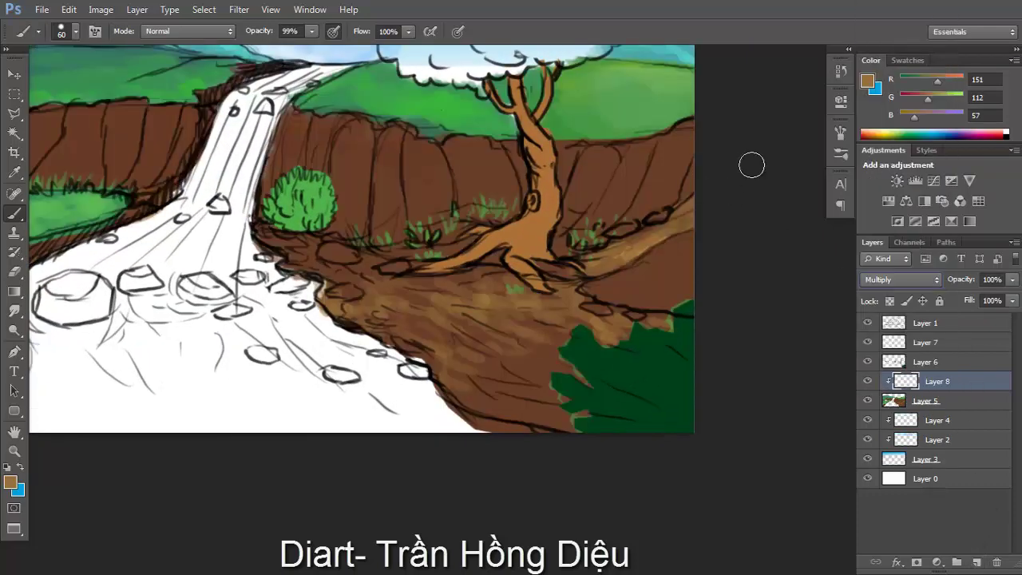
{"action": "right_click", "coordinate": [540, 266]}
{"action": "left_click_drag", "start_coordinate": [703, 376], "coordinate": [708, 413]}
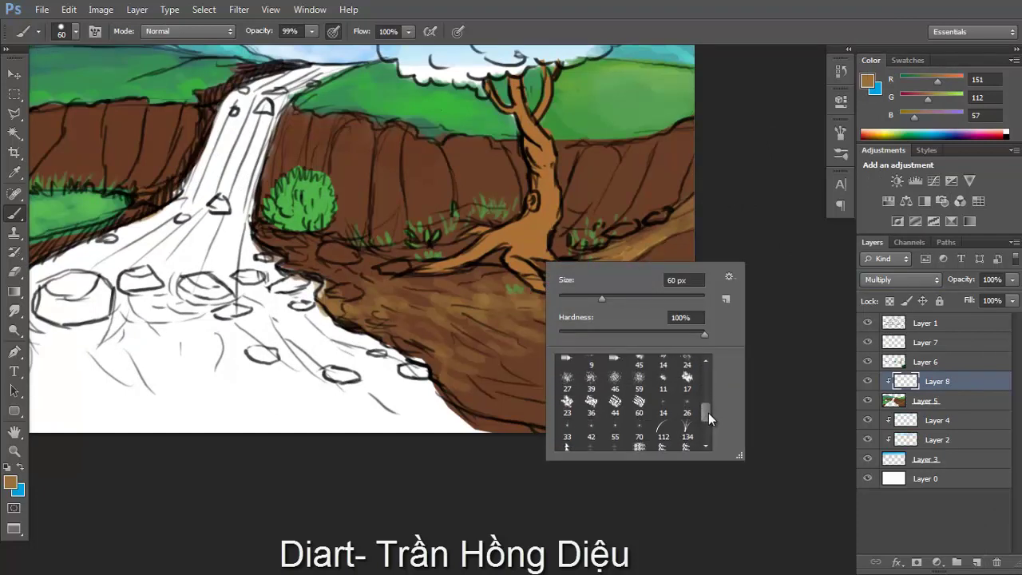
{"action": "left_click_drag", "start_coordinate": [599, 292], "coordinate": [558, 287]}
{"action": "key", "text": "Return"}
Shade the right cliff face and the cliff around the tree trunk with dark brown
{"action": "left_click", "coordinate": [648, 181], "text": "alt"}
{"action": "left_click_drag", "start_coordinate": [659, 144], "coordinate": [627, 217]}
{"action": "left_click_drag", "start_coordinate": [683, 156], "coordinate": [639, 209]}
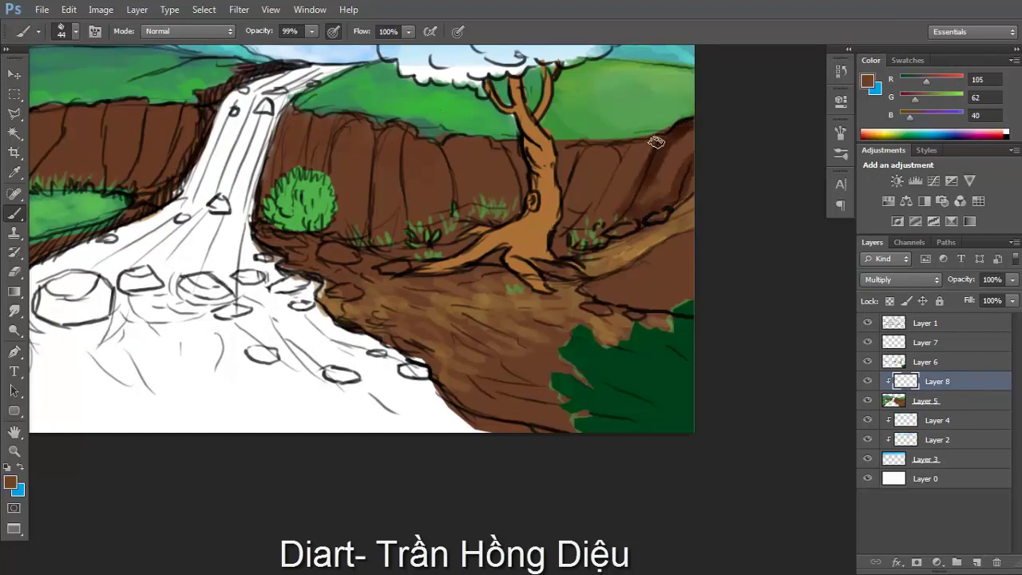
{"action": "mouse_move", "coordinate": [663, 137]}
{"action": "left_mouse_down"}
{"action": "mouse_move", "coordinate": [627, 161]}
{"action": "mouse_move", "coordinate": [556, 264]}
{"action": "left_mouse_up"}
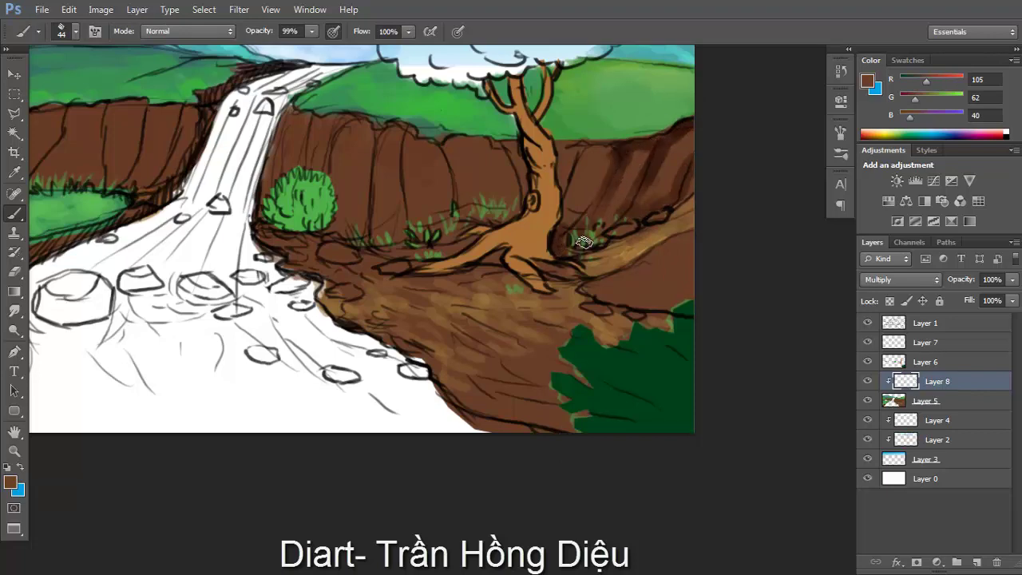
{"action": "left_click_drag", "start_coordinate": [613, 212], "coordinate": [587, 240]}
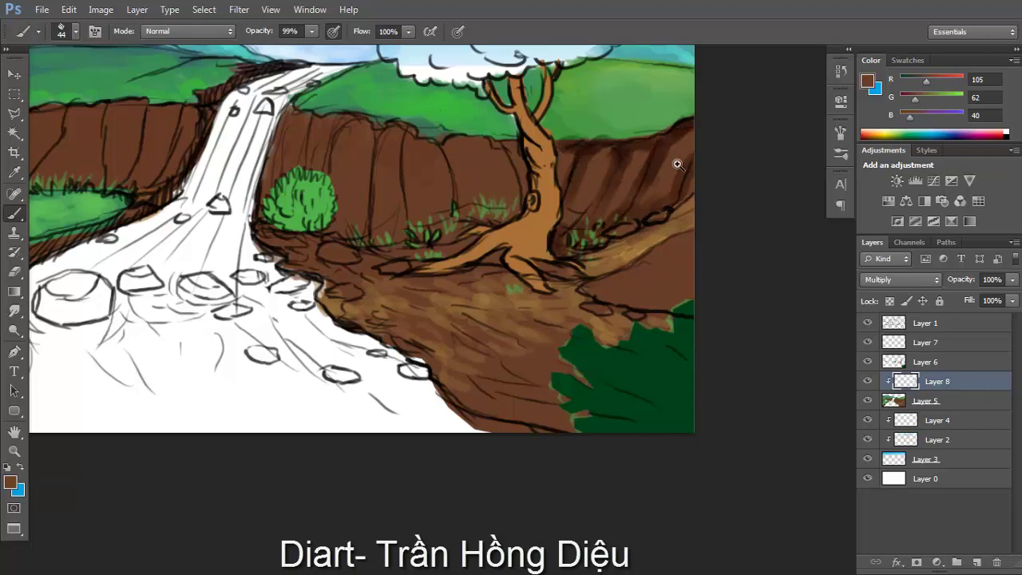
{"action": "left_click", "coordinate": [581, 183], "text": "alt"}
{"action": "left_click", "coordinate": [581, 183], "text": "ctrl"}
{"action": "left_click_drag", "start_coordinate": [608, 152], "coordinate": [620, 217]}
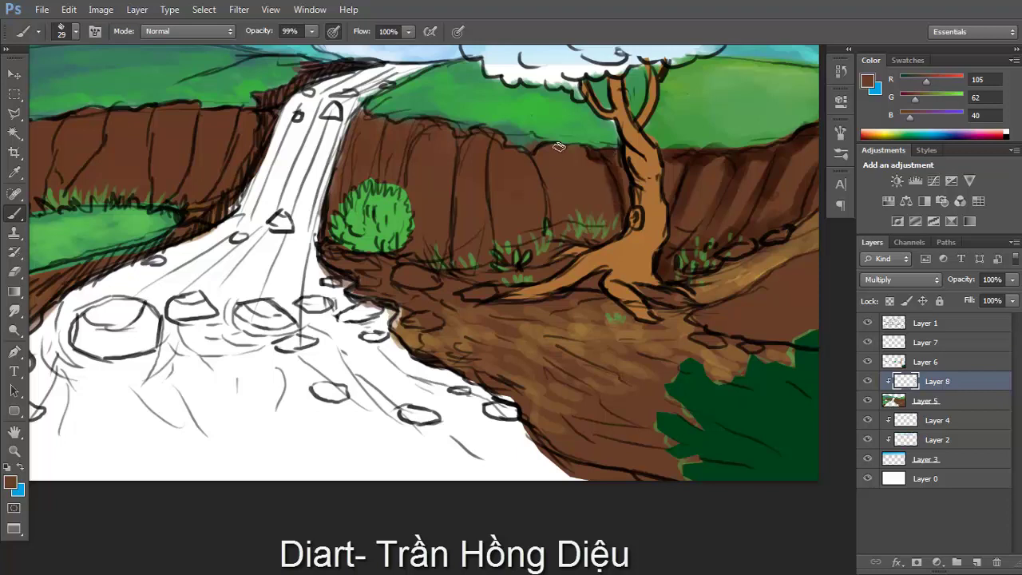
{"action": "mouse_move", "coordinate": [583, 143]}
{"action": "left_mouse_down"}
{"action": "mouse_move", "coordinate": [535, 152]}
{"action": "mouse_move", "coordinate": [543, 222]}
{"action": "left_mouse_up"}
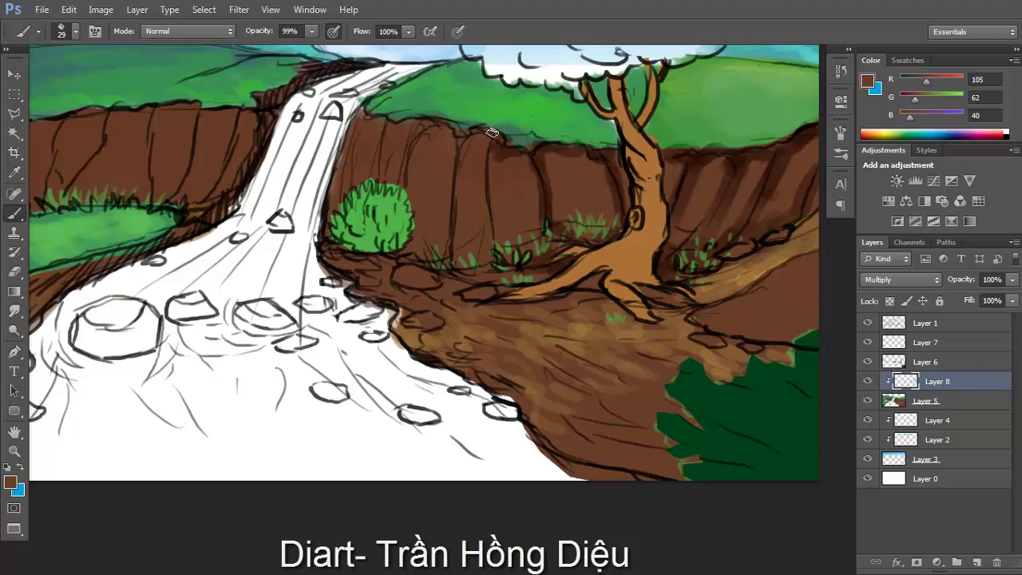
{"action": "mouse_move", "coordinate": [492, 132]}
{"action": "left_mouse_down"}
{"action": "mouse_move", "coordinate": [457, 129]}
{"action": "mouse_move", "coordinate": [454, 267]}
{"action": "left_mouse_up"}
{"action": "left_click_drag", "start_coordinate": [495, 149], "coordinate": [499, 265]}
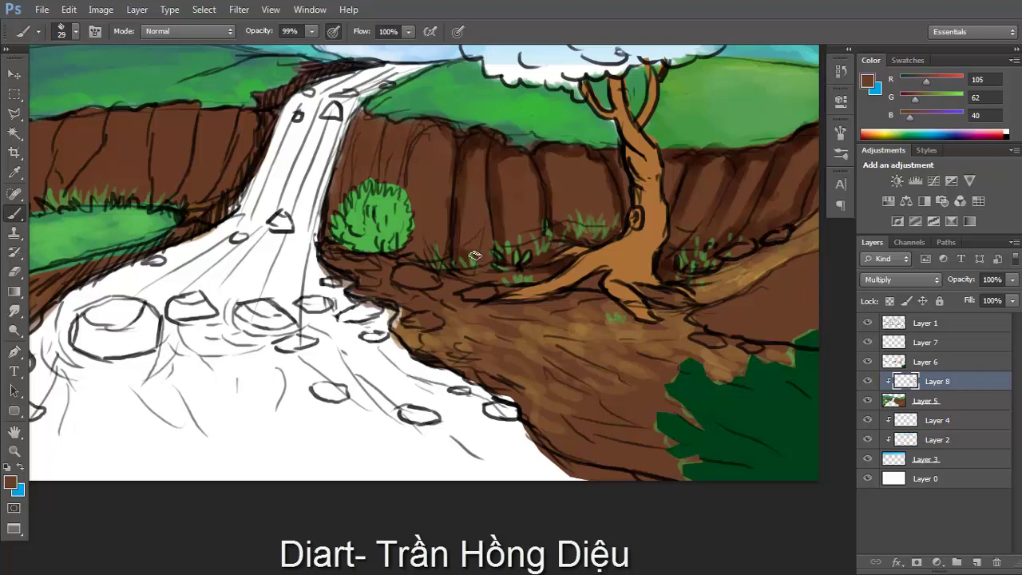
{"action": "scroll", "coordinate": [474, 255], "scroll_direction": "down", "scroll_amount": 3}
{"action": "scroll", "coordinate": [423, 263], "scroll_direction": "up", "scroll_amount": 3}
With a 36 px textured brush, shade the cliff near the bush and ground right of the roots
{"action": "right_click", "coordinate": [572, 183]}
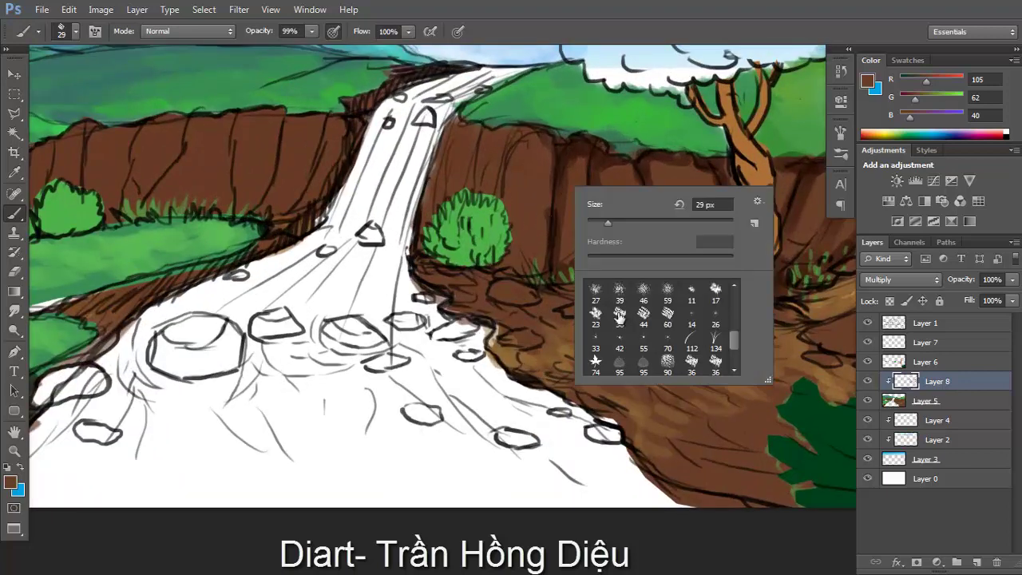
{"action": "double_click", "coordinate": [620, 316]}
{"action": "mouse_move", "coordinate": [530, 131]}
{"action": "left_mouse_down"}
{"action": "mouse_move", "coordinate": [515, 196]}
{"action": "mouse_move", "coordinate": [518, 259]}
{"action": "mouse_move", "coordinate": [534, 273]}
{"action": "left_mouse_up"}
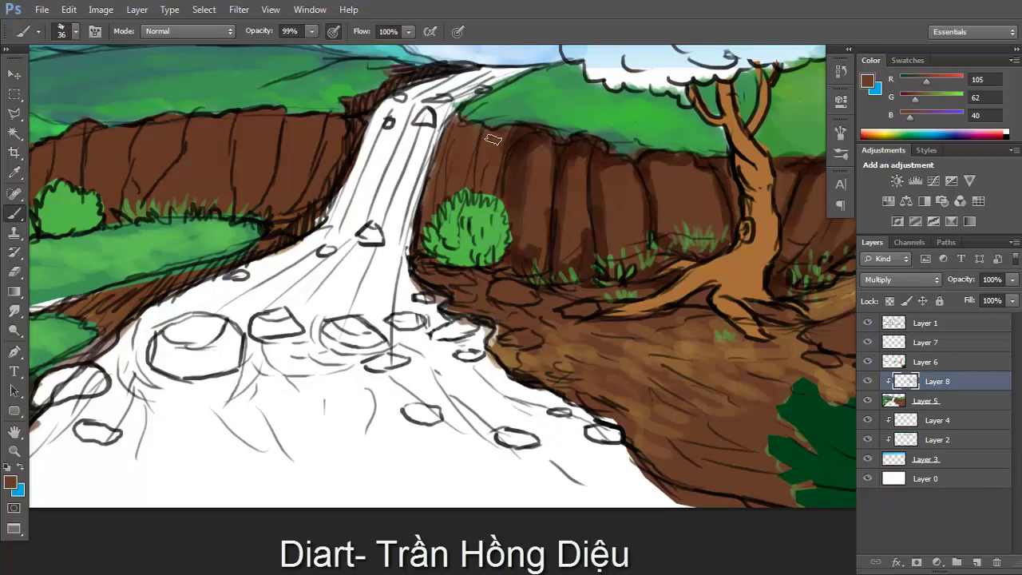
{"action": "mouse_move", "coordinate": [492, 139]}
{"action": "left_mouse_down"}
{"action": "mouse_move", "coordinate": [467, 126]}
{"action": "mouse_move", "coordinate": [437, 164]}
{"action": "mouse_move", "coordinate": [423, 239]}
{"action": "left_mouse_up"}
{"action": "mouse_move", "coordinate": [463, 172]}
{"action": "left_mouse_down"}
{"action": "mouse_move", "coordinate": [501, 262]}
{"action": "mouse_move", "coordinate": [431, 275]}
{"action": "mouse_move", "coordinate": [495, 307]}
{"action": "mouse_move", "coordinate": [598, 293]}
{"action": "mouse_move", "coordinate": [489, 306]}
{"action": "mouse_move", "coordinate": [540, 293]}
{"action": "left_mouse_up"}
{"action": "scroll", "coordinate": [488, 306], "scroll_direction": "down", "scroll_amount": 1}
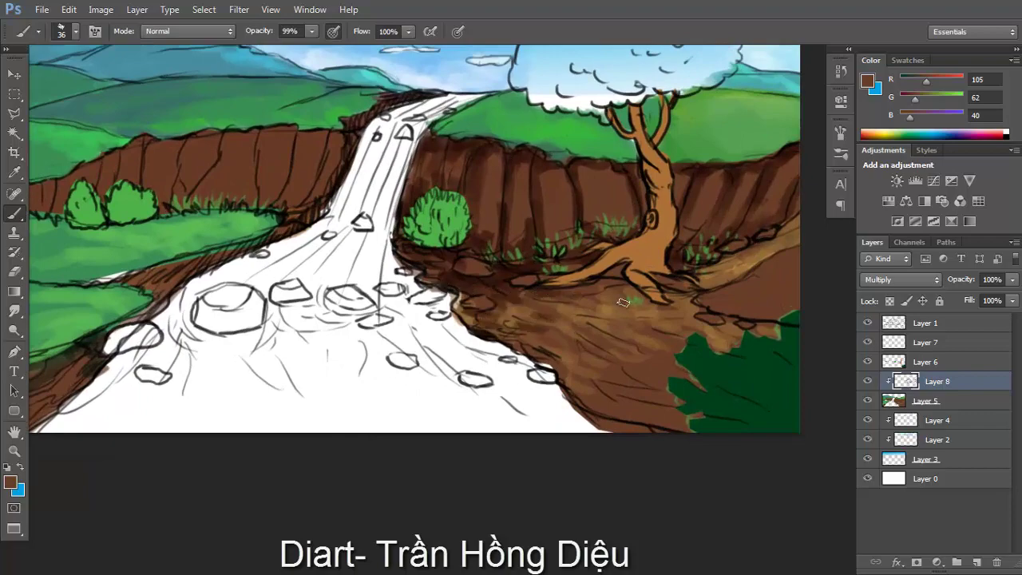
{"action": "scroll", "coordinate": [719, 264], "scroll_direction": "down", "scroll_amount": 1}
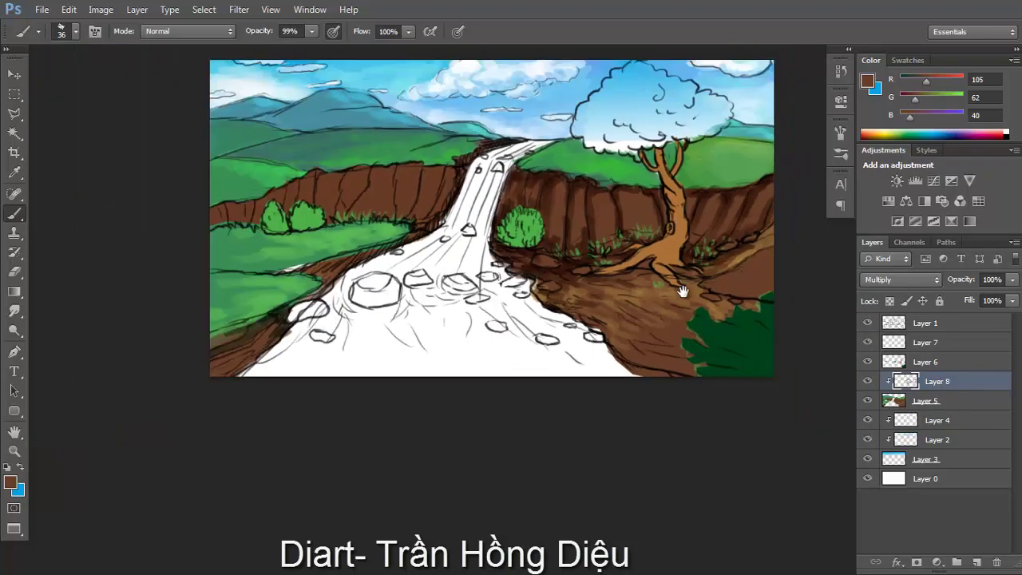
{"action": "scroll", "coordinate": [678, 288], "scroll_direction": "up", "scroll_amount": 2}
{"action": "left_click_drag", "start_coordinate": [655, 270], "coordinate": [694, 238]}
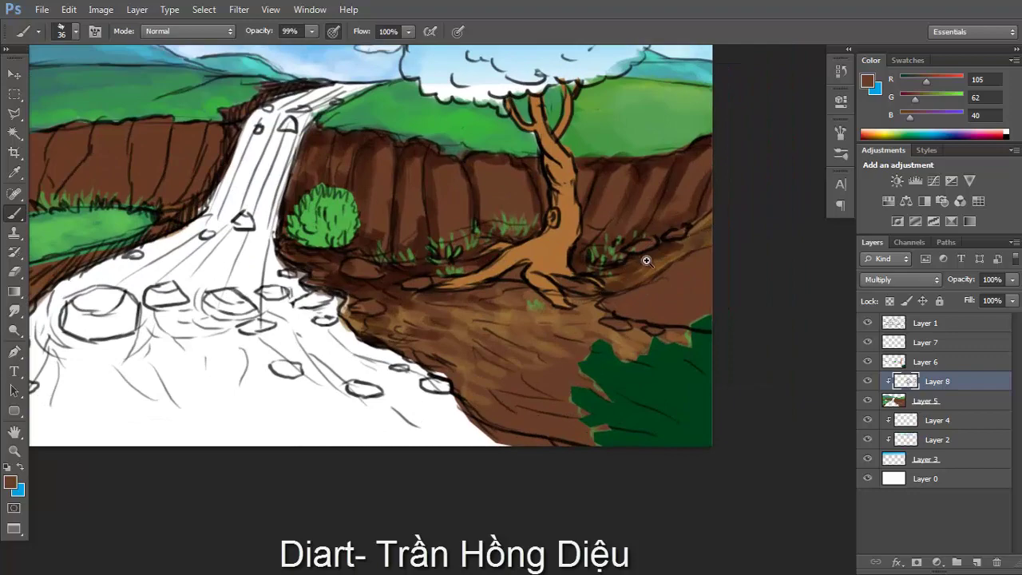
{"action": "scroll", "coordinate": [623, 271], "scroll_direction": "down", "scroll_amount": 3}
{"action": "scroll", "coordinate": [654, 276], "scroll_direction": "up", "scroll_amount": 3}
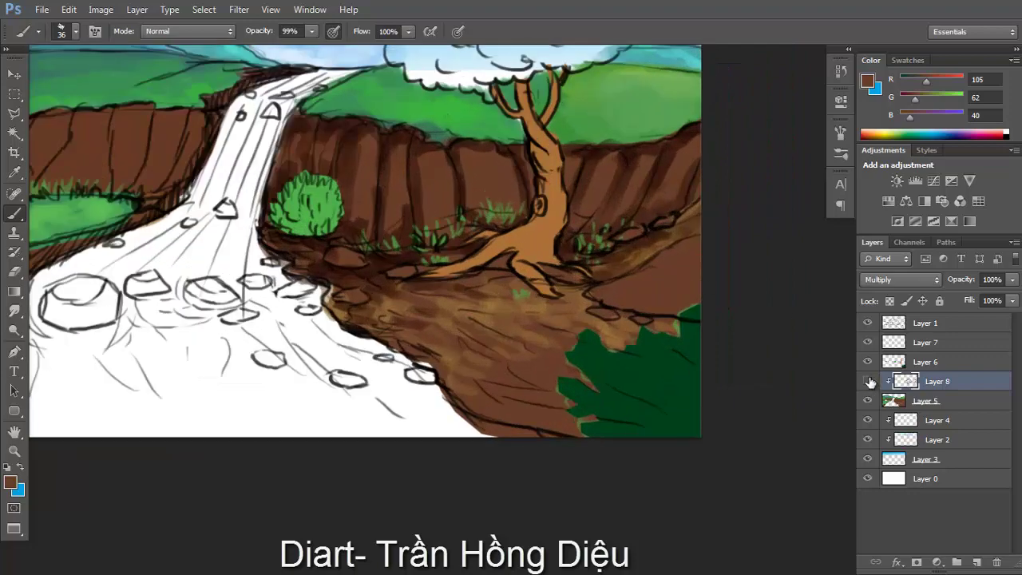
{"action": "left_click", "coordinate": [686, 280], "text": "alt"}
On Layer 1, erase the stray rock outline lines on the ground right of the tree
{"action": "key", "text": "alt+bracketleft"}
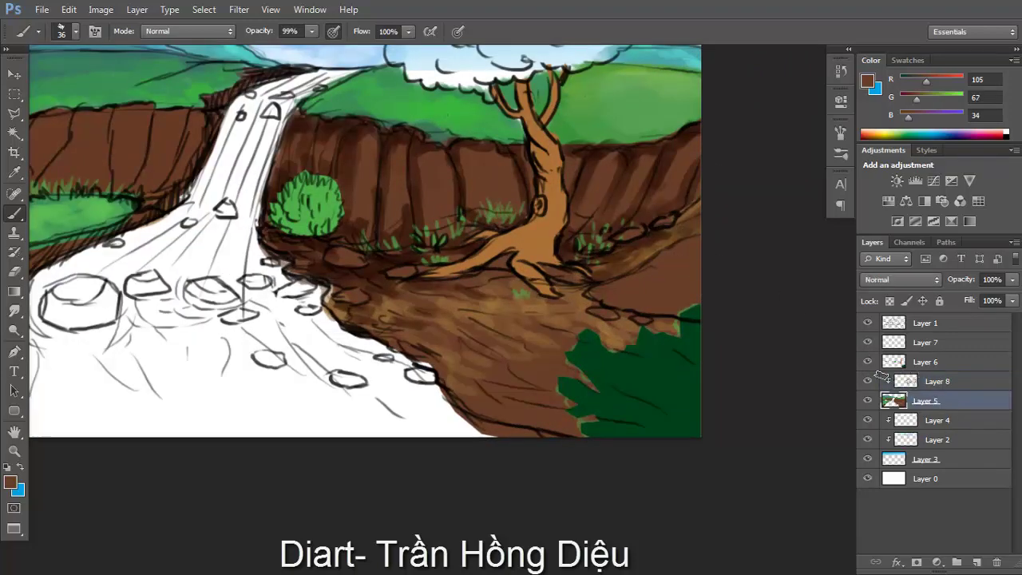
{"action": "left_click_drag", "start_coordinate": [685, 254], "coordinate": [697, 253]}
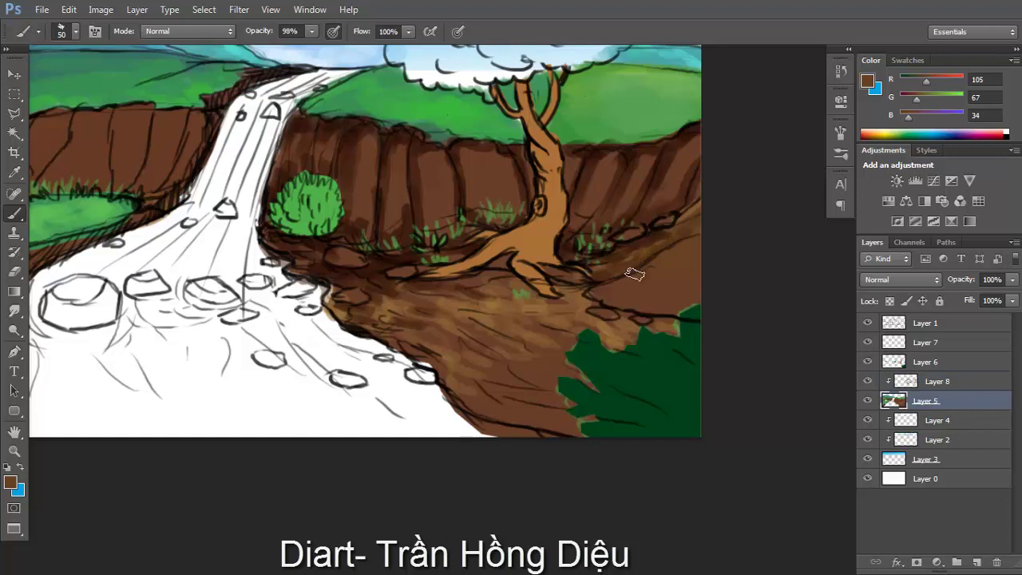
{"action": "left_click", "coordinate": [910, 323]}
{"action": "key", "text": "e"}
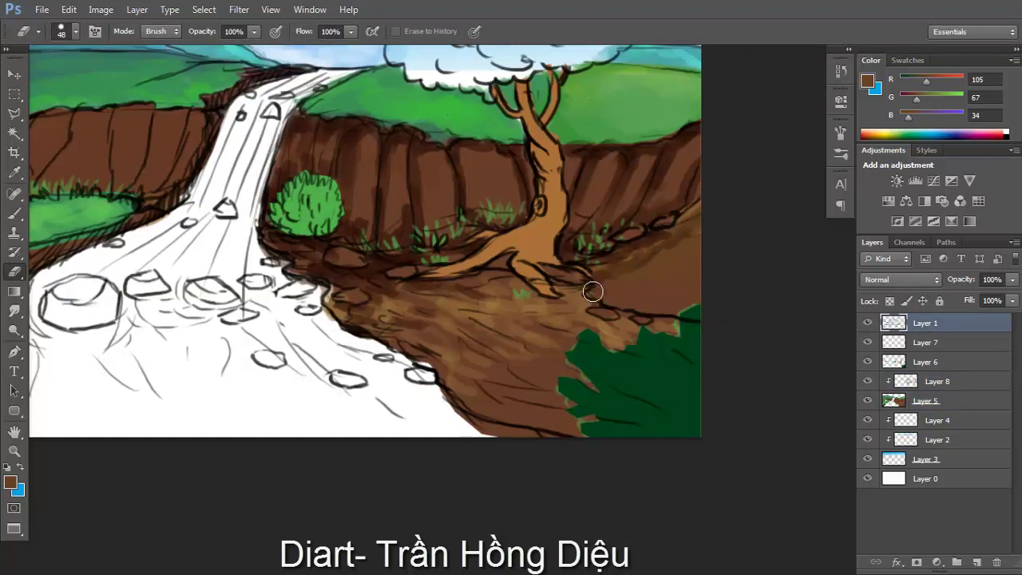
{"action": "left_click_drag", "start_coordinate": [601, 300], "coordinate": [651, 307]}
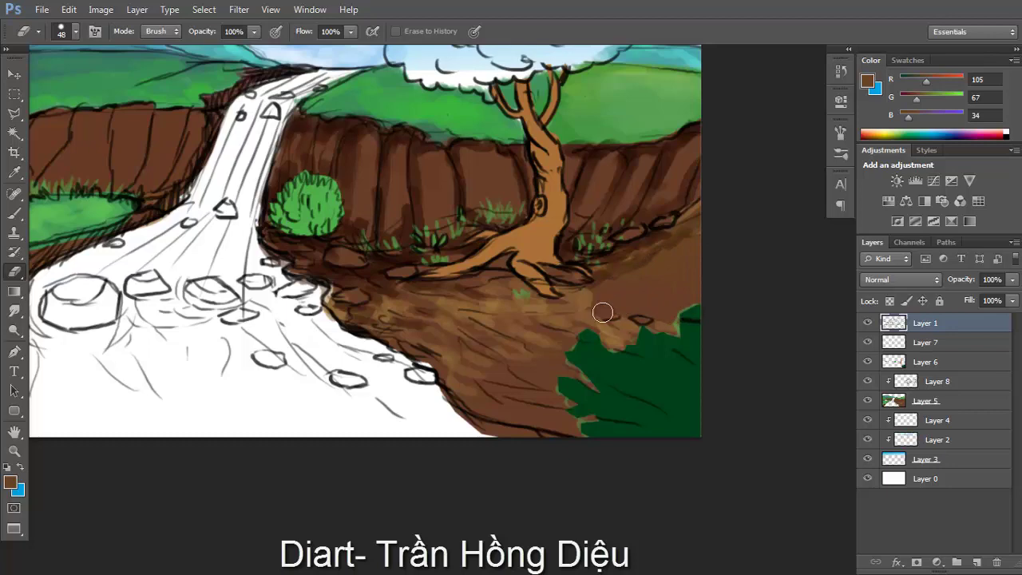
{"action": "key", "text": "ctrl+minus"}
{"action": "left_click_drag", "start_coordinate": [575, 329], "coordinate": [561, 335]}
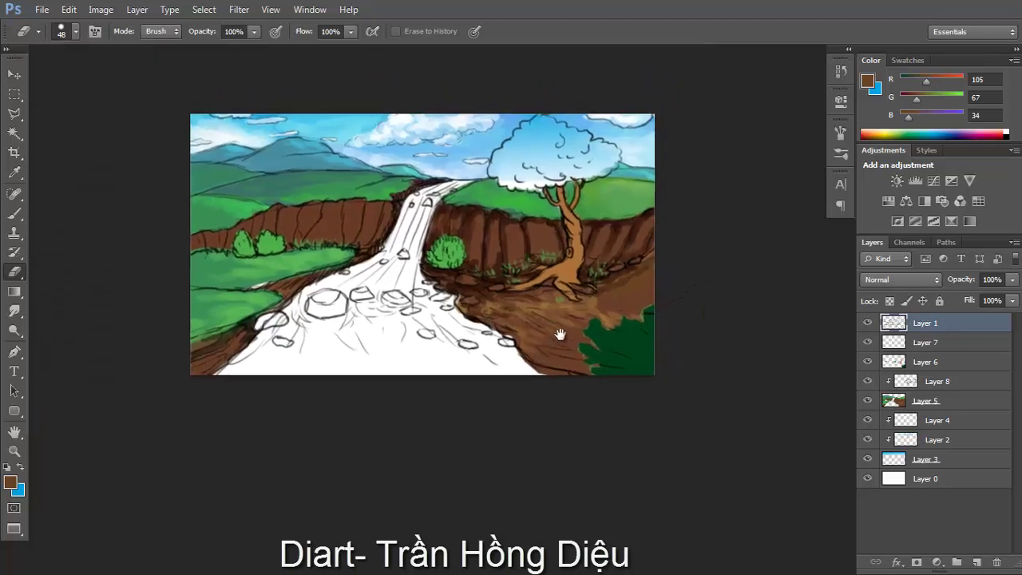
{"action": "left_click", "coordinate": [670, 291]}
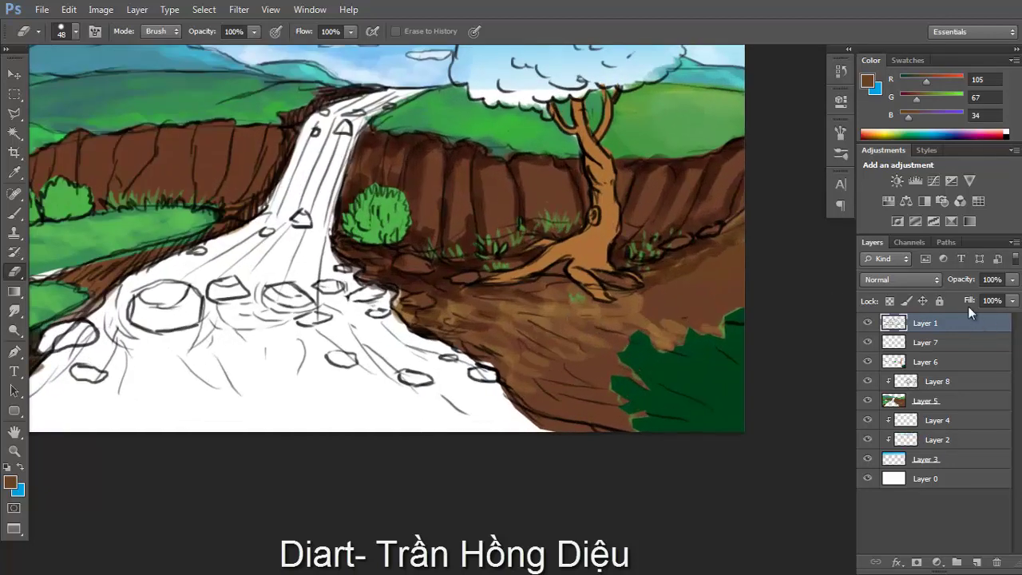
Set up a 9 px round brush with near-black sampled from the line art
{"action": "key", "text": "b"}
{"action": "right_click", "coordinate": [703, 216]}
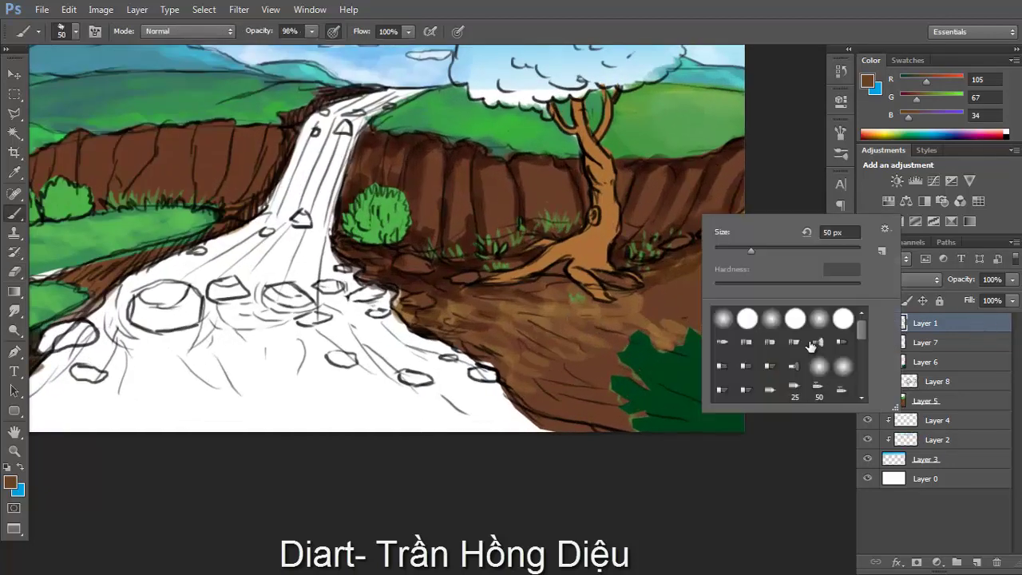
{"action": "double_click", "coordinate": [811, 345]}
{"action": "left_click", "coordinate": [671, 244], "text": "alt"}
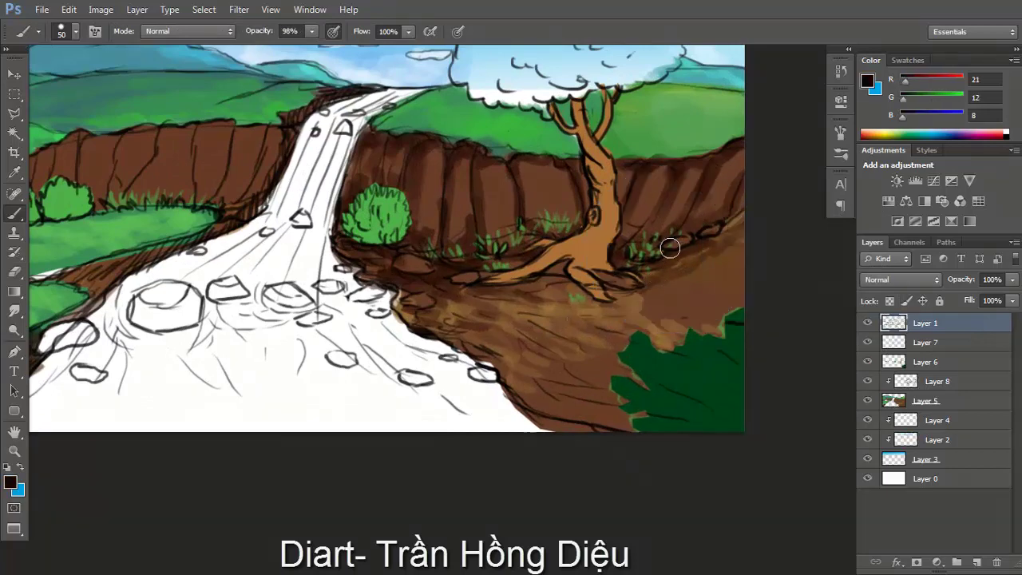
{"action": "left_click_drag", "start_coordinate": [653, 274], "coordinate": [649, 286]}
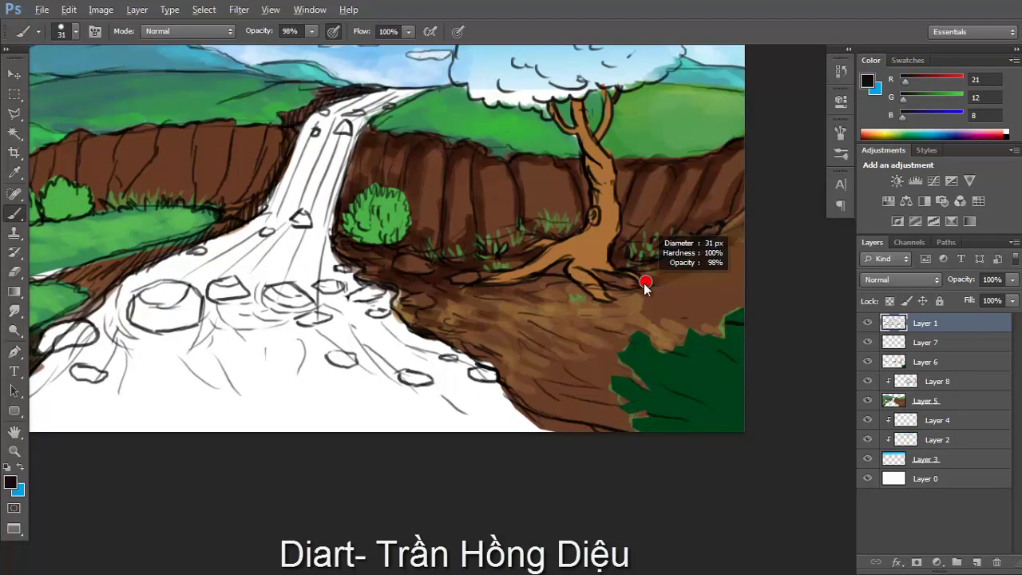
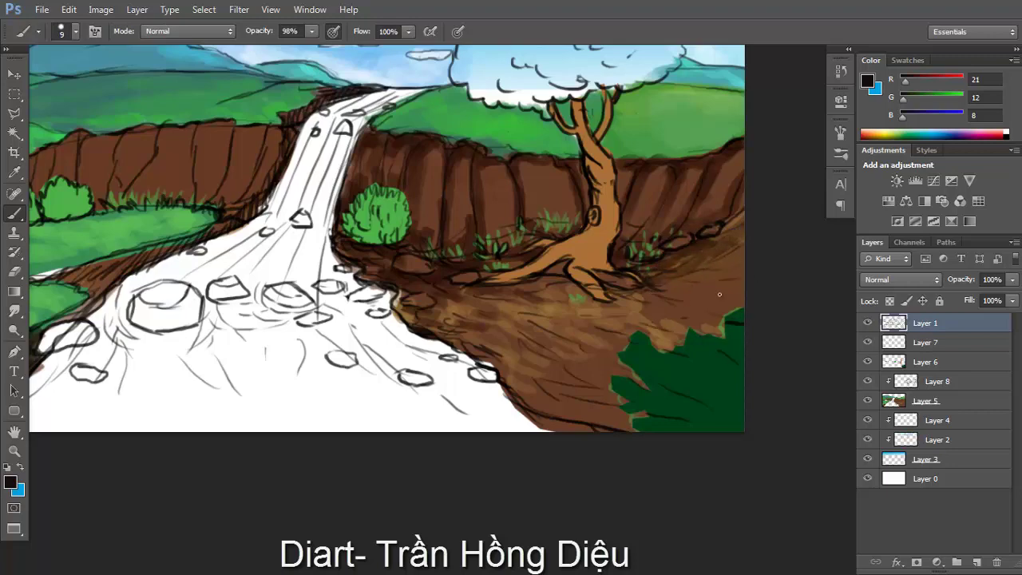
Zoom out, check Layers 5 and 8, then add empty Layer 9 above Layer 6
{"action": "left_click_drag", "start_coordinate": [702, 261], "coordinate": [654, 284]}
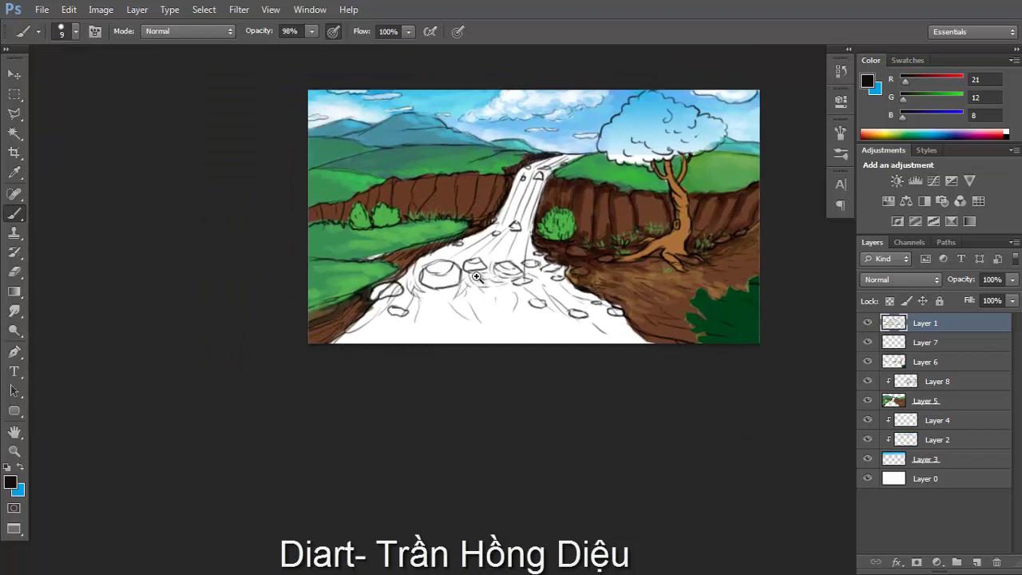
{"action": "scroll", "coordinate": [475, 277], "scroll_direction": "up", "scroll_amount": 2}
{"action": "scroll", "coordinate": [551, 218], "scroll_direction": "up", "scroll_amount": 1}
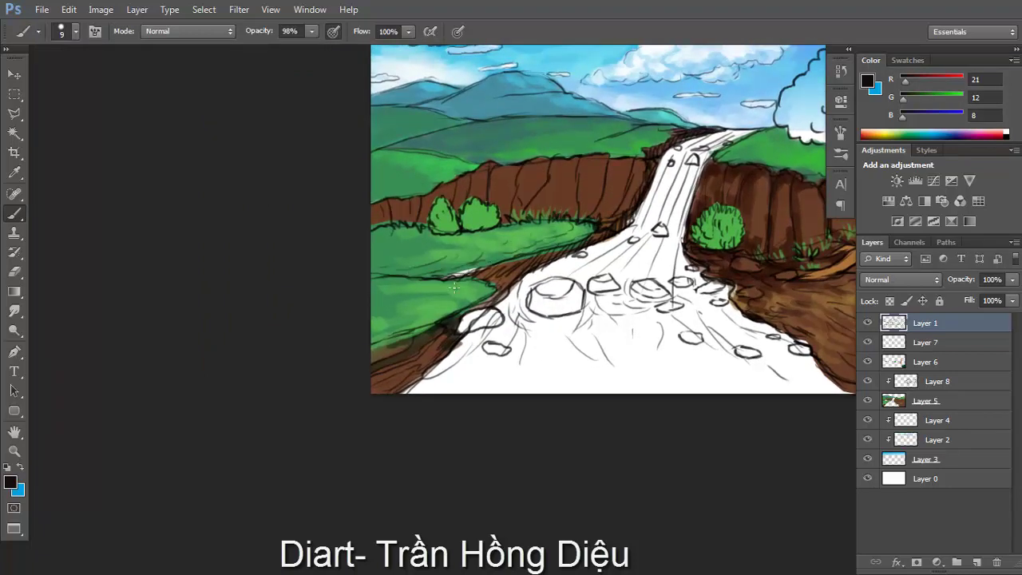
{"action": "key", "text": "v"}
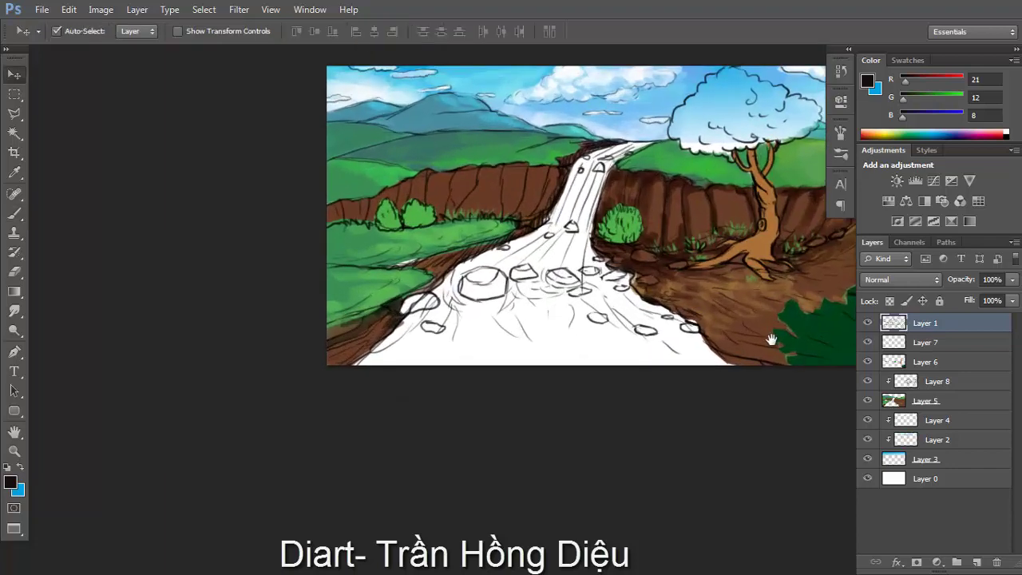
{"action": "left_click", "coordinate": [868, 400]}
{"action": "left_click", "coordinate": [868, 400]}
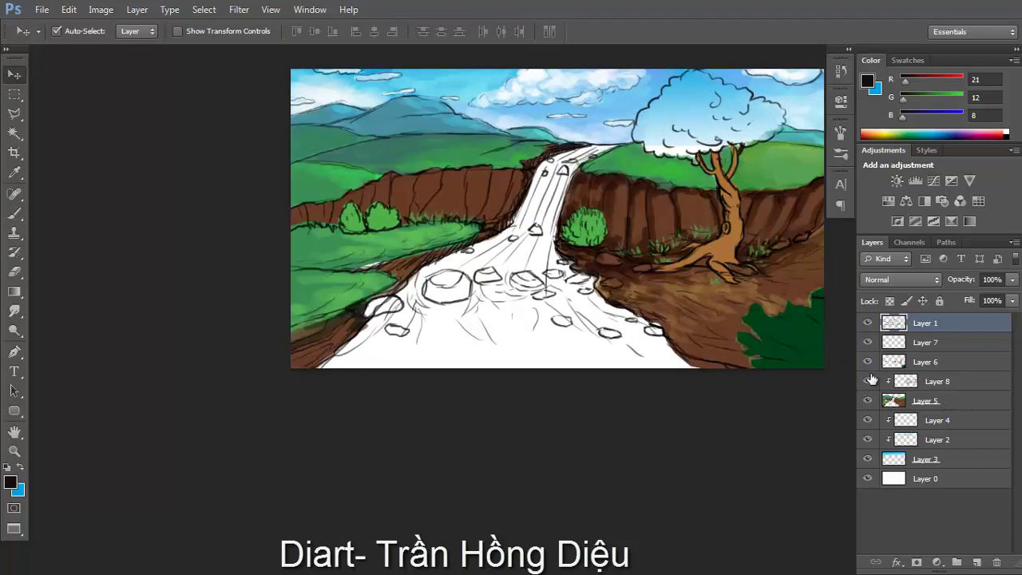
{"action": "left_click", "coordinate": [869, 381]}
{"action": "left_click", "coordinate": [870, 381]}
{"action": "left_click", "coordinate": [975, 364]}
{"action": "left_click", "coordinate": [976, 562]}
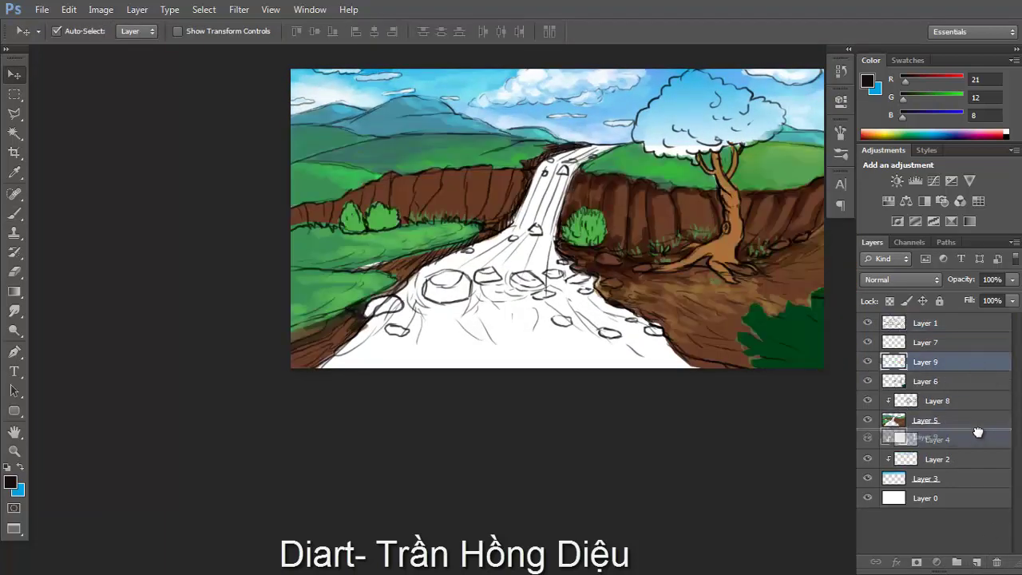
Move Layer 9 below Layer 5 and pick a light sky blue colour
{"action": "left_click_drag", "start_coordinate": [926, 361], "coordinate": [926, 411]}
{"action": "key", "text": "b"}
{"action": "left_click", "coordinate": [623, 191], "text": "alt"}
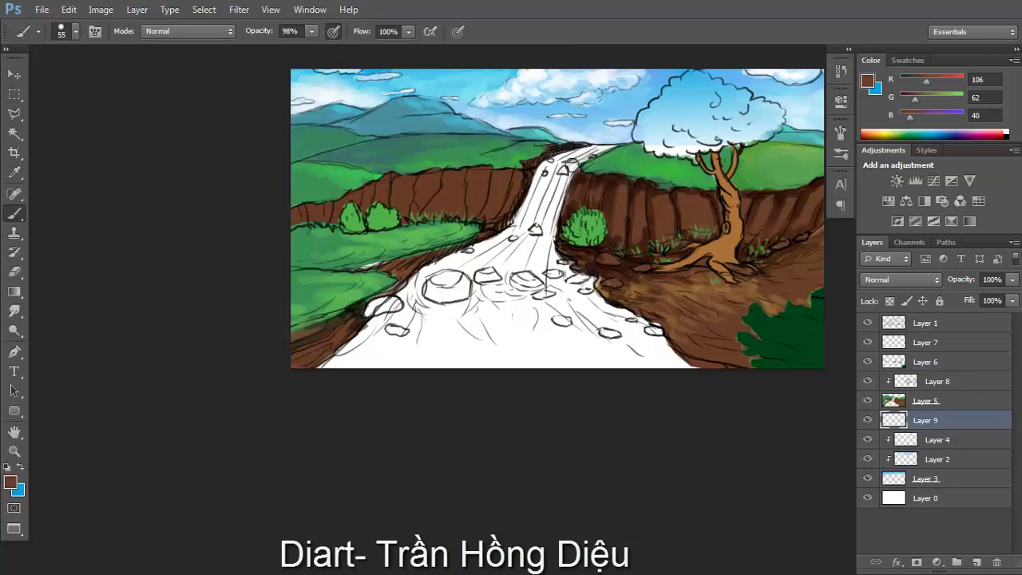
{"action": "scroll", "coordinate": [569, 157], "scroll_direction": "up", "scroll_amount": 1}
{"action": "left_click", "coordinate": [623, 128], "text": "alt"}
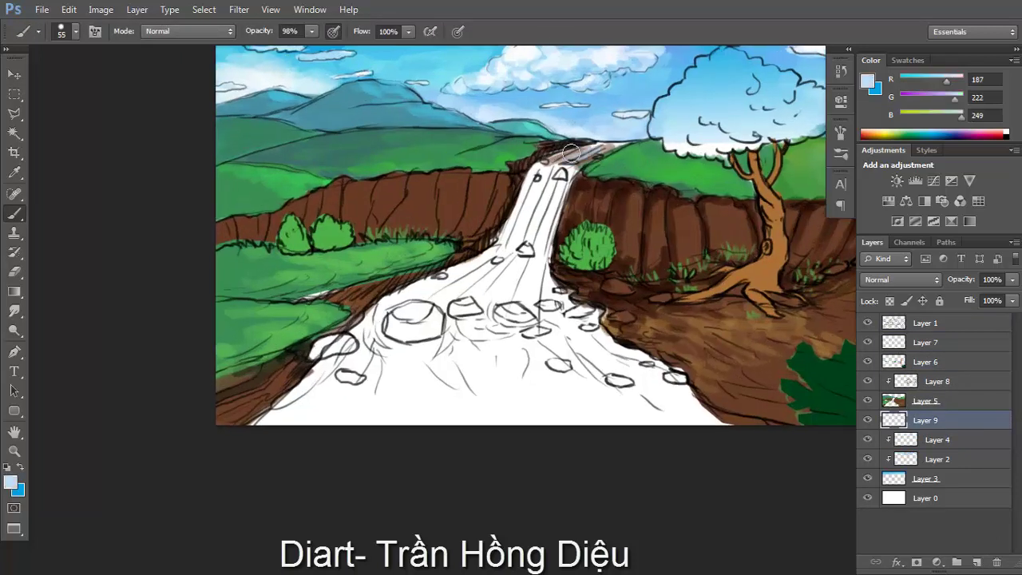
Trace the river's left edge with the Polygonal Lasso, from waterfall top to canvas bottom
{"action": "key", "text": "l"}
{"action": "left_click", "coordinate": [598, 142]}
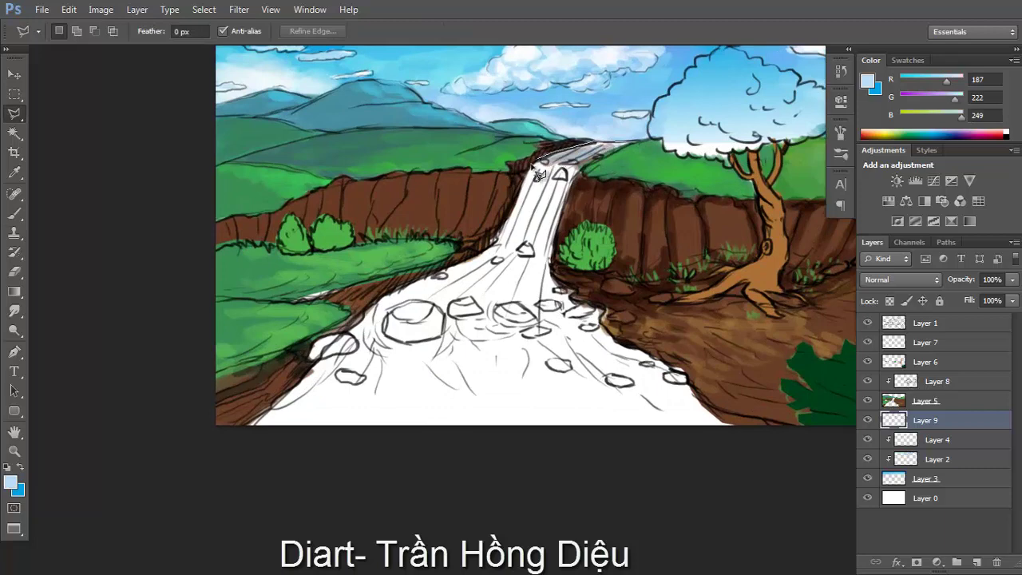
{"action": "left_click", "coordinate": [533, 169]}
{"action": "left_click", "coordinate": [504, 232]}
{"action": "left_click", "coordinate": [451, 276]}
{"action": "left_click", "coordinate": [299, 351]}
{"action": "left_click", "coordinate": [212, 433]}
{"action": "left_click", "coordinate": [230, 451]}
Continue the outline around the bottom and up the right bank, closing the river selection
{"action": "left_click", "coordinate": [591, 493]}
{"action": "left_click", "coordinate": [722, 464]}
{"action": "left_click", "coordinate": [744, 435]}
{"action": "left_click", "coordinate": [777, 429]}
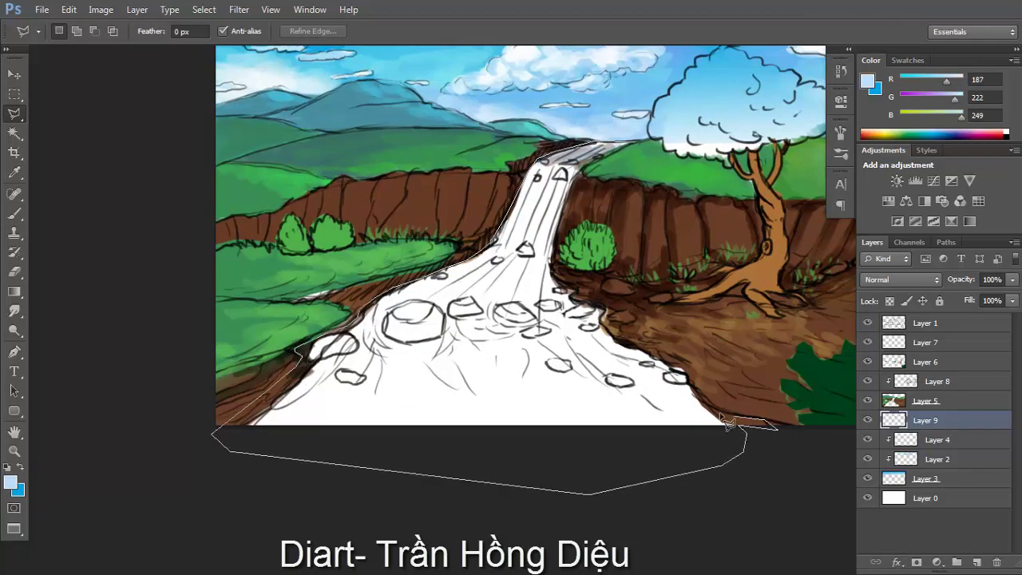
{"action": "left_click", "coordinate": [684, 373]}
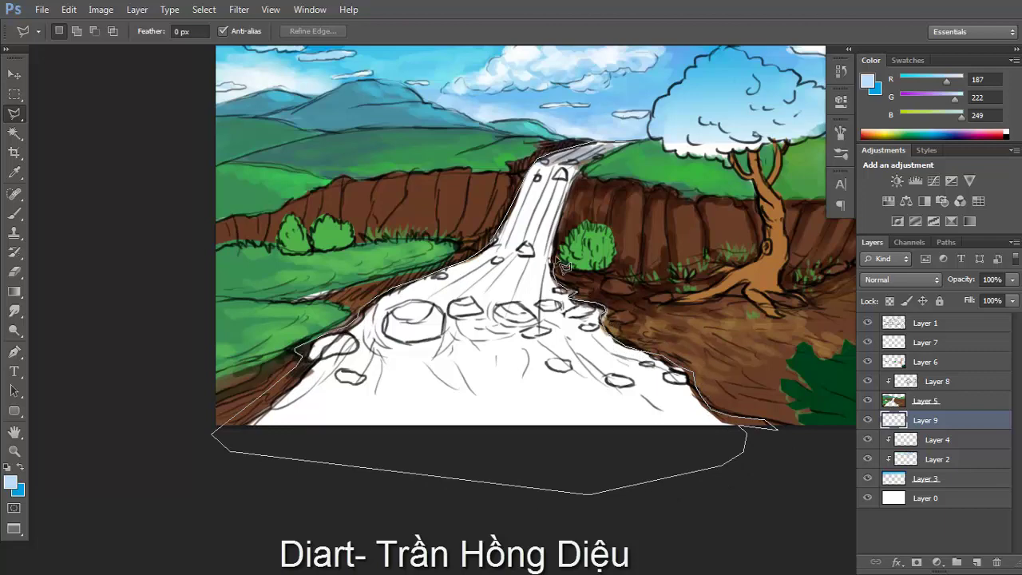
{"action": "left_click", "coordinate": [635, 144]}
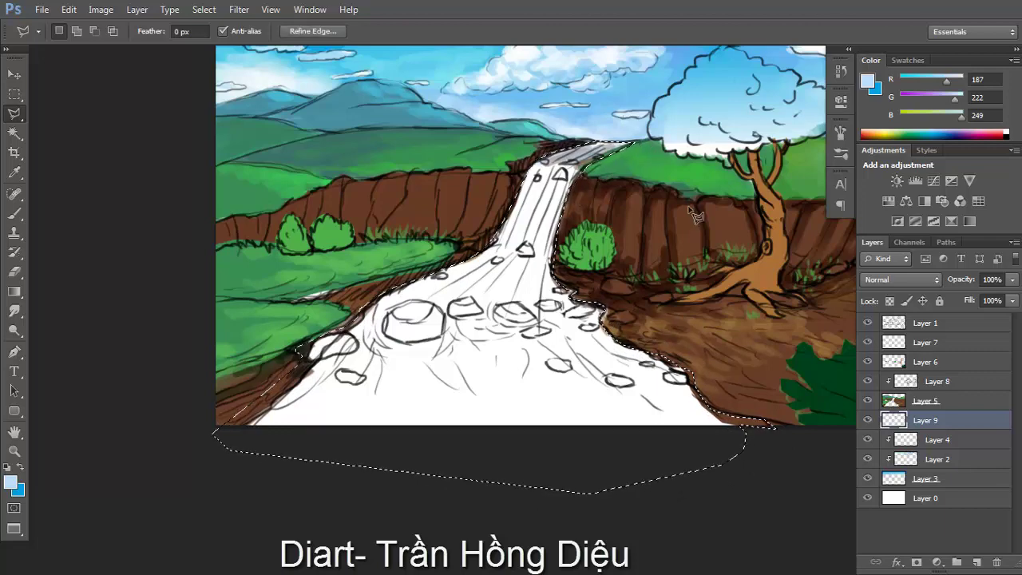
Fill the river selection with bright blue, deselect, and fit the painting to the window
{"action": "key", "text": "x"}
{"action": "key", "text": "alt+BackSpace"}
{"action": "key", "text": "ctrl+d"}
{"action": "key", "text": "ctrl+minus"}
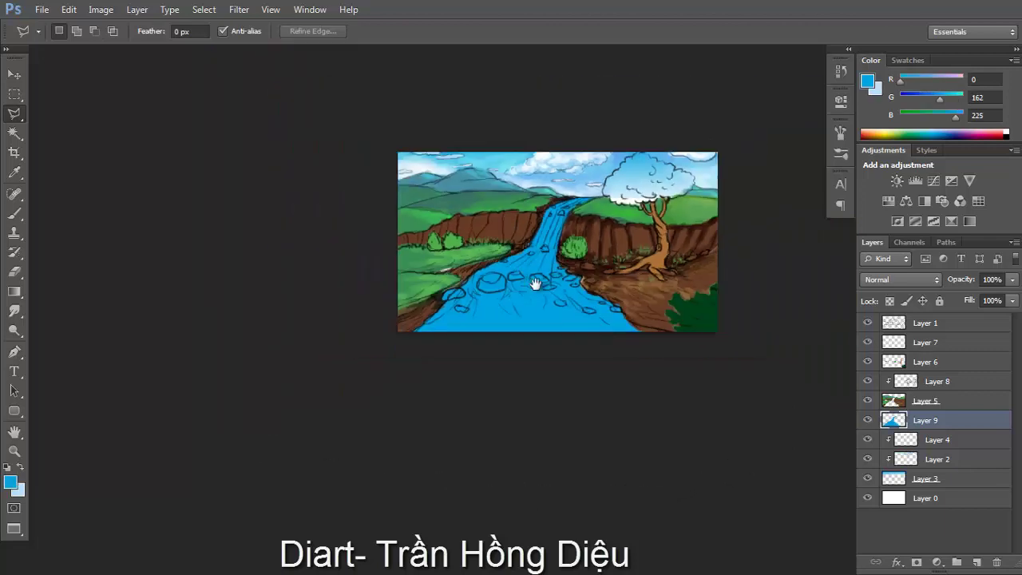
{"action": "key", "text": "ctrl+0"}
Use Hue/Saturation to drop the river's Saturation to -44, raise Lightness, then zoom in on the river
{"action": "key", "text": "ctrl+u"}
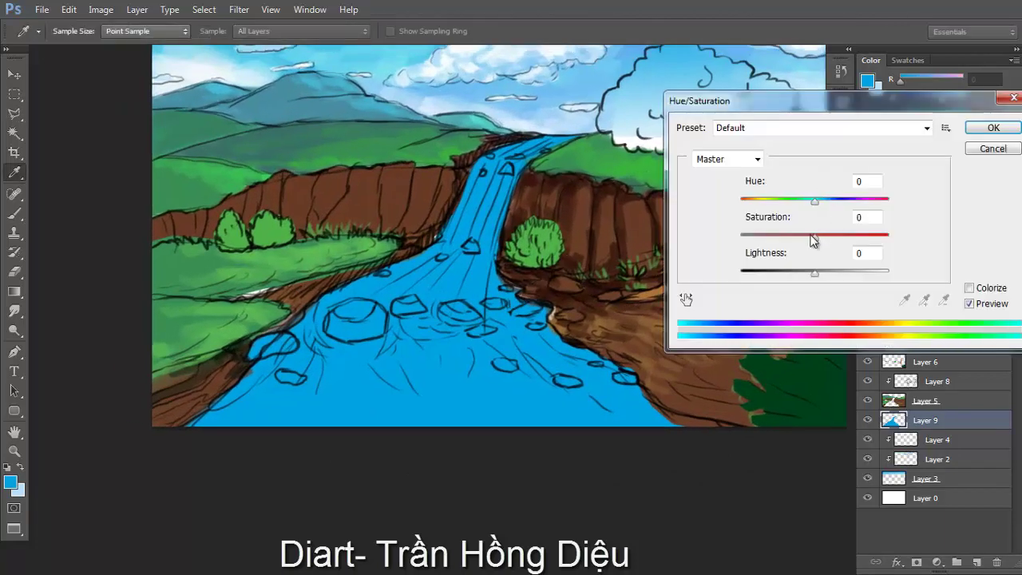
{"action": "left_click_drag", "start_coordinate": [814, 235], "coordinate": [781, 237]}
{"action": "mouse_move", "coordinate": [814, 272]}
{"action": "left_mouse_down"}
{"action": "mouse_move", "coordinate": [836, 275]}
{"action": "mouse_move", "coordinate": [756, 270]}
{"action": "mouse_move", "coordinate": [841, 273]}
{"action": "left_mouse_up"}
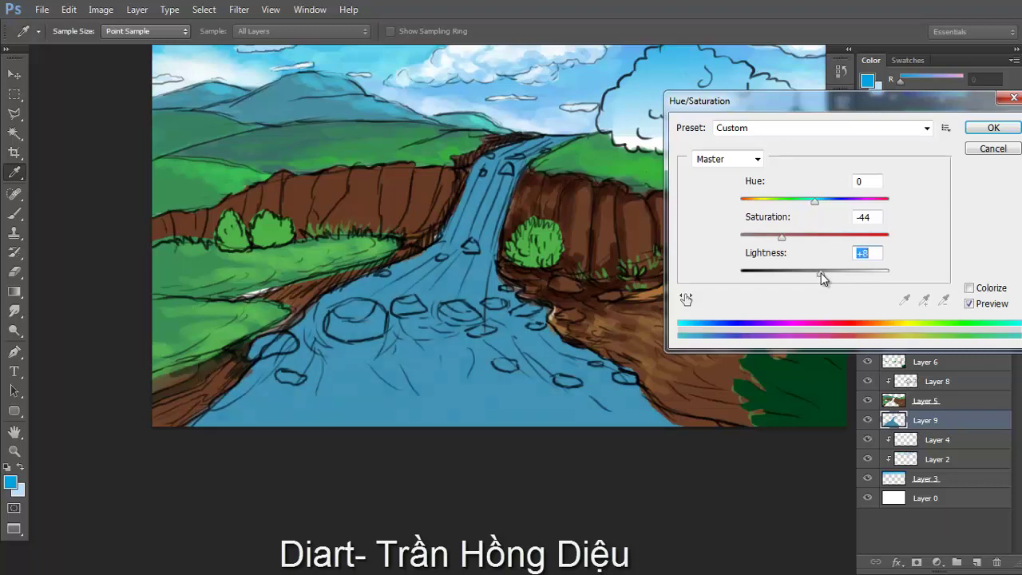
{"action": "key", "text": "Return"}
{"action": "key", "text": "v"}
{"action": "left_click_drag", "start_coordinate": [663, 244], "coordinate": [970, 476]}
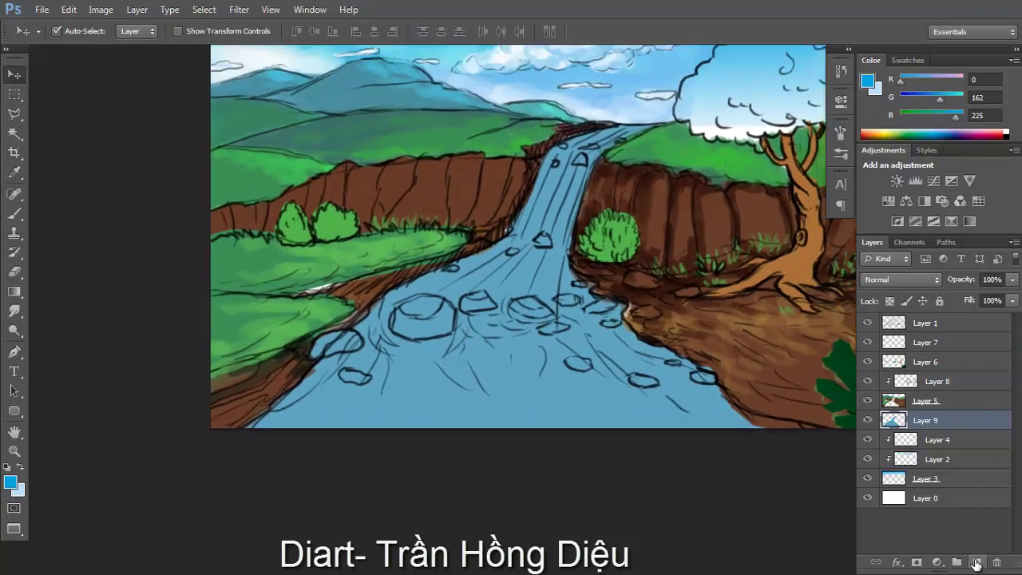
Move Layer 9 above Layer 8 and cover the dark edge beside the bush with light river blue
{"action": "key", "text": "b"}
{"action": "left_click", "coordinate": [364, 367], "text": "alt"}
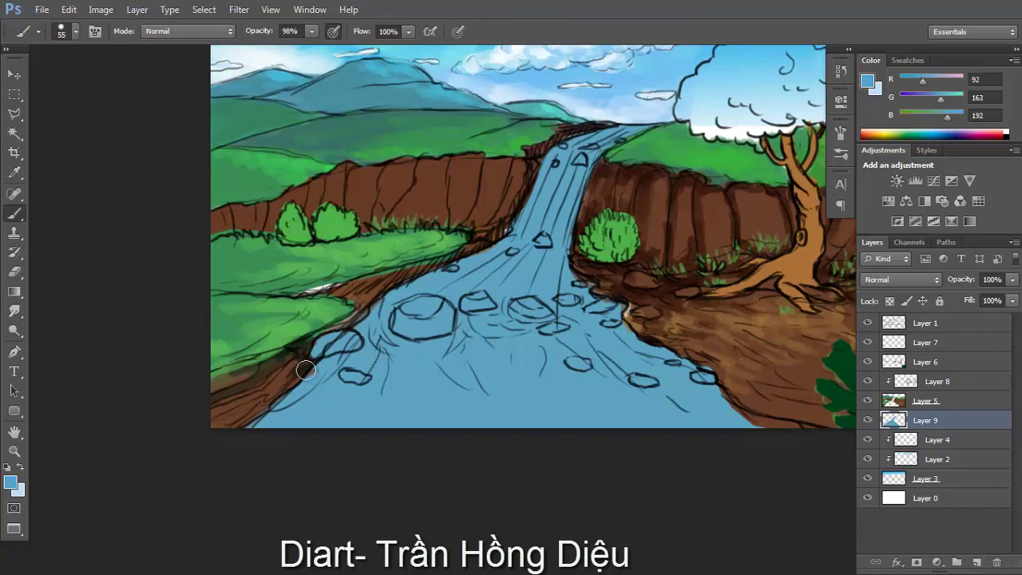
{"action": "left_click_drag", "start_coordinate": [948, 420], "coordinate": [973, 379]}
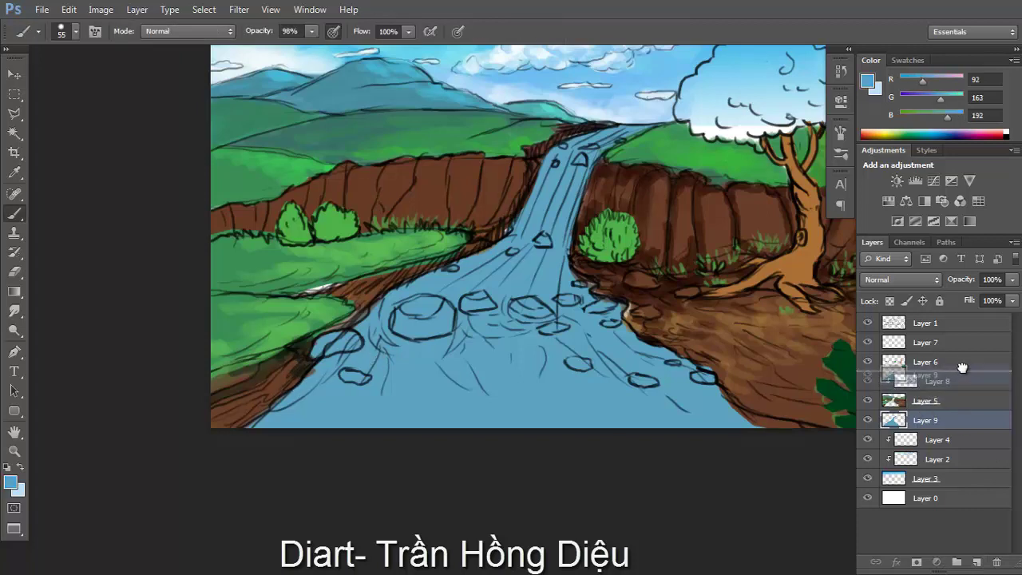
{"action": "left_click", "coordinate": [320, 377], "text": "alt"}
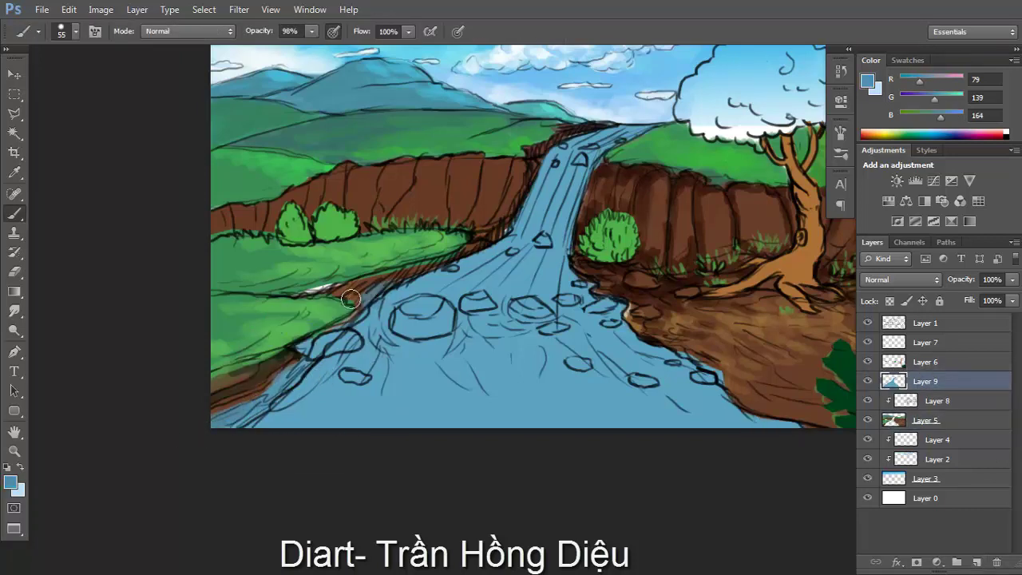
{"action": "left_click", "coordinate": [376, 294], "text": "alt"}
{"action": "left_click", "coordinate": [586, 289], "text": "alt"}
{"action": "left_click", "coordinate": [569, 273], "text": "alt"}
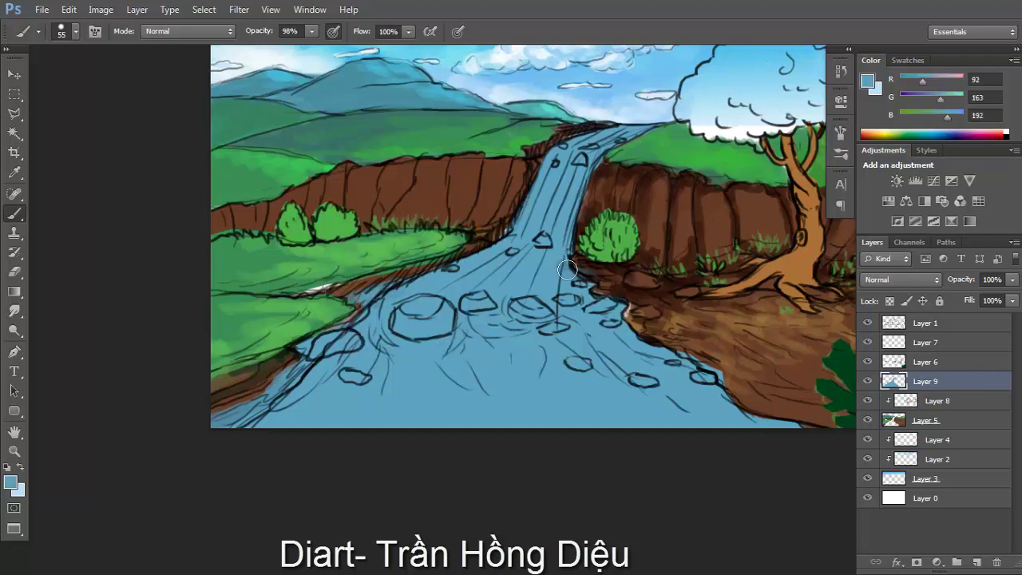
{"action": "mouse_move", "coordinate": [567, 270]}
{"action": "left_mouse_down"}
{"action": "mouse_move", "coordinate": [671, 343]}
{"action": "mouse_move", "coordinate": [739, 375]}
{"action": "mouse_move", "coordinate": [802, 431]}
{"action": "mouse_move", "coordinate": [734, 376]}
{"action": "mouse_move", "coordinate": [758, 404]}
{"action": "left_mouse_up"}
Add Layer 10 clipped to the water and paint deeper blue streaks along the river and under rocks
{"action": "left_click", "coordinate": [978, 564]}
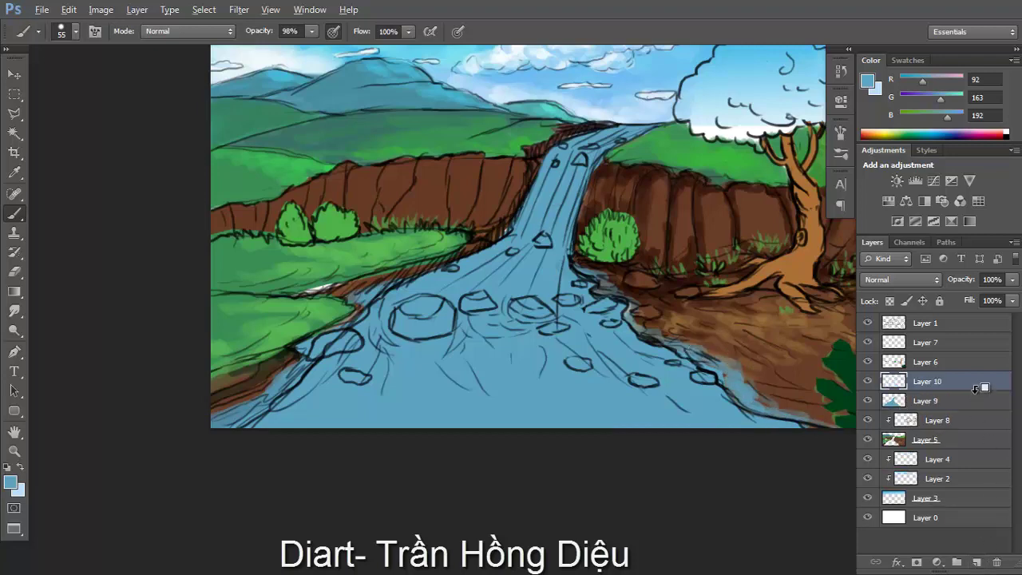
{"action": "key", "text": "ctrl+alt+g"}
{"action": "left_click_drag", "start_coordinate": [926, 101], "coordinate": [907, 81]}
{"action": "left_click_drag", "start_coordinate": [630, 142], "coordinate": [627, 128]}
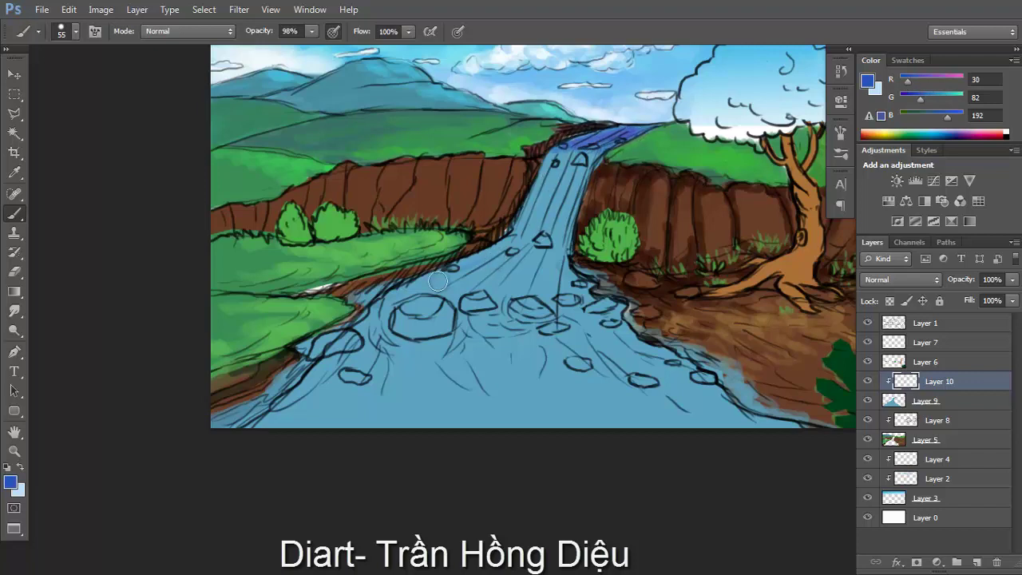
{"action": "mouse_move", "coordinate": [437, 281]}
{"action": "left_mouse_down"}
{"action": "mouse_move", "coordinate": [391, 296]}
{"action": "mouse_move", "coordinate": [487, 255]}
{"action": "mouse_move", "coordinate": [455, 280]}
{"action": "mouse_move", "coordinate": [525, 252]}
{"action": "mouse_move", "coordinate": [566, 292]}
{"action": "left_mouse_up"}
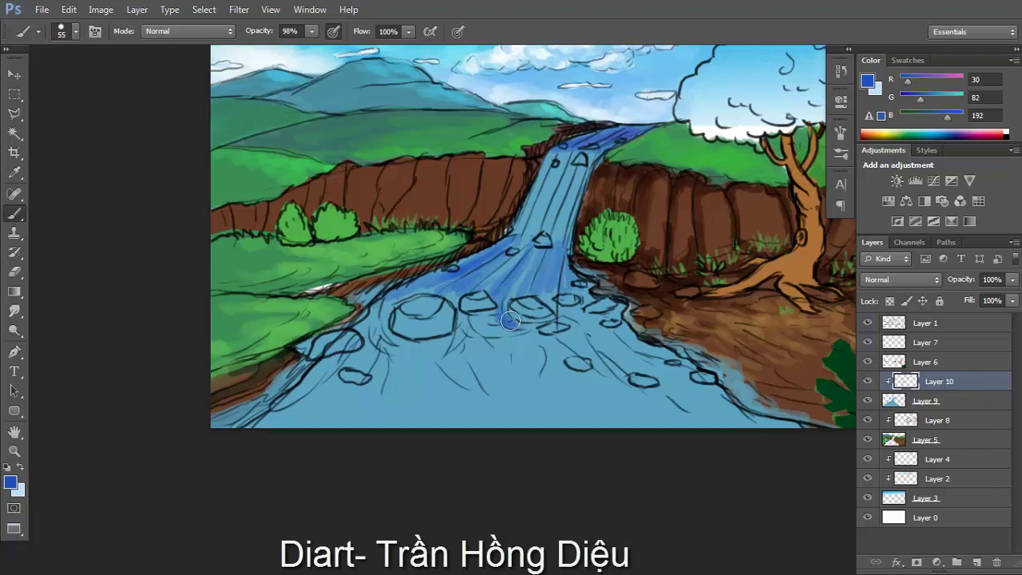
{"action": "mouse_move", "coordinate": [510, 320]}
{"action": "left_mouse_down"}
{"action": "mouse_move", "coordinate": [423, 302]}
{"action": "mouse_move", "coordinate": [358, 305]}
{"action": "mouse_move", "coordinate": [403, 319]}
{"action": "mouse_move", "coordinate": [495, 323]}
{"action": "mouse_move", "coordinate": [586, 309]}
{"action": "mouse_move", "coordinate": [583, 327]}
{"action": "mouse_move", "coordinate": [543, 335]}
{"action": "mouse_move", "coordinate": [627, 381]}
{"action": "mouse_move", "coordinate": [711, 382]}
{"action": "left_mouse_up"}
{"action": "left_click_drag", "start_coordinate": [389, 382], "coordinate": [315, 355]}
Erase stray line art along the lower-left riverbank on Layer 1
{"action": "left_click", "coordinate": [925, 323]}
{"action": "key", "text": "e"}
{"action": "scroll", "coordinate": [348, 306], "scroll_direction": "up", "scroll_amount": 2}
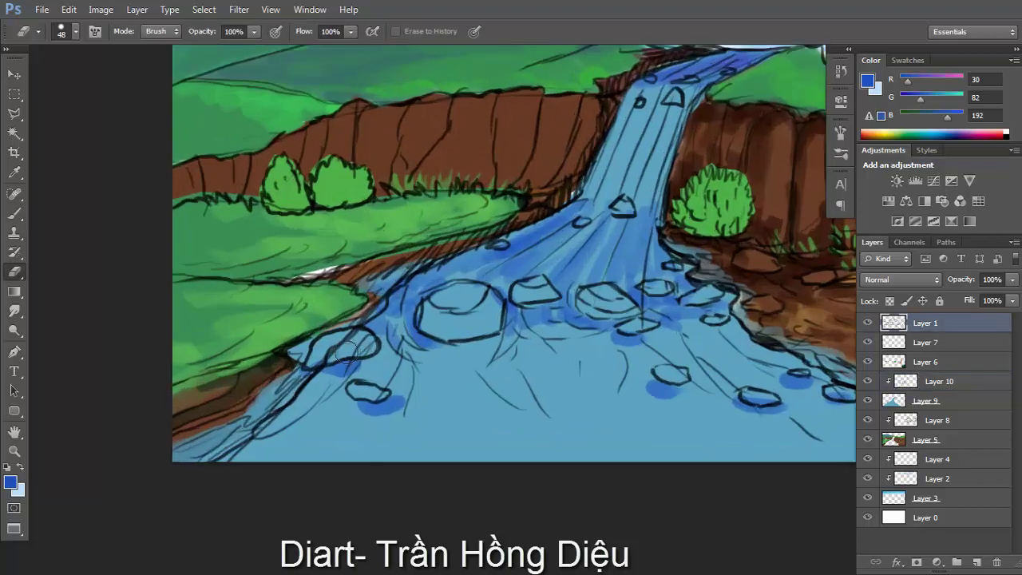
{"action": "left_click_drag", "start_coordinate": [318, 364], "coordinate": [207, 470]}
{"action": "left_click_drag", "start_coordinate": [420, 272], "coordinate": [389, 304]}
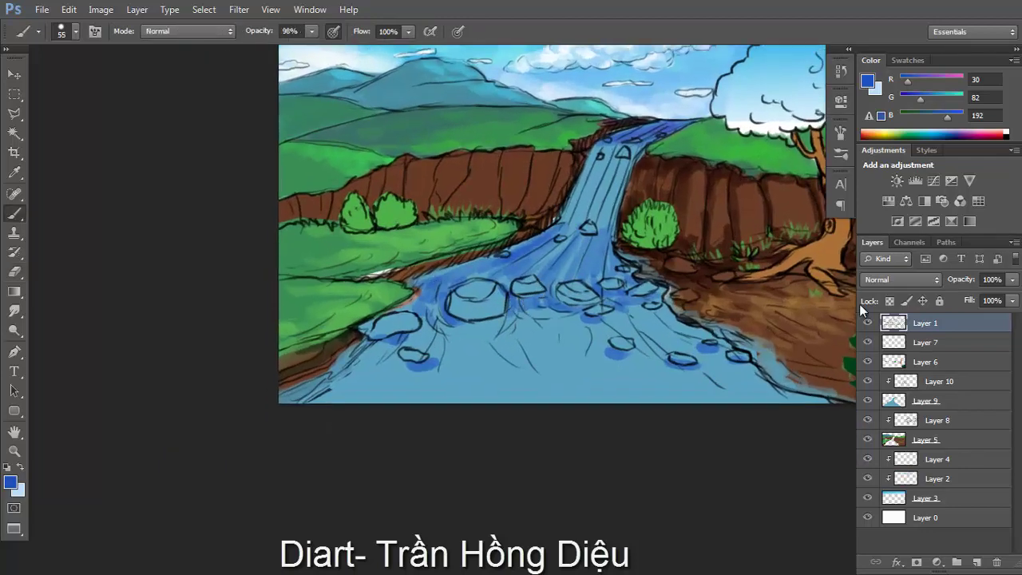
Sample the dark line colour and set the brush size to 14 px
{"action": "left_click", "coordinate": [493, 313], "text": "alt"}
{"action": "right_click", "coordinate": [535, 260]}
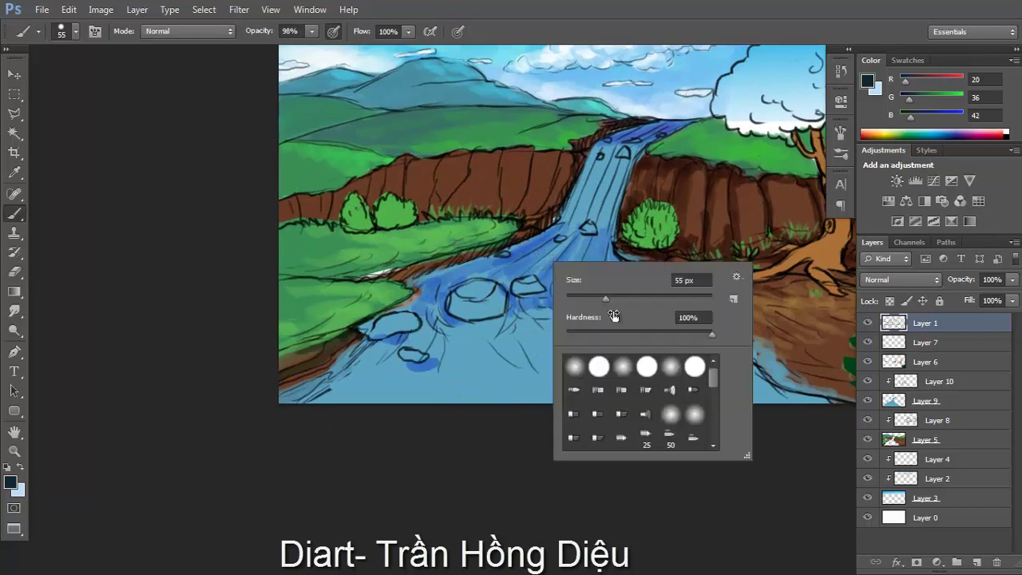
{"action": "type", "text": "14"}
{"action": "key", "text": "Return"}
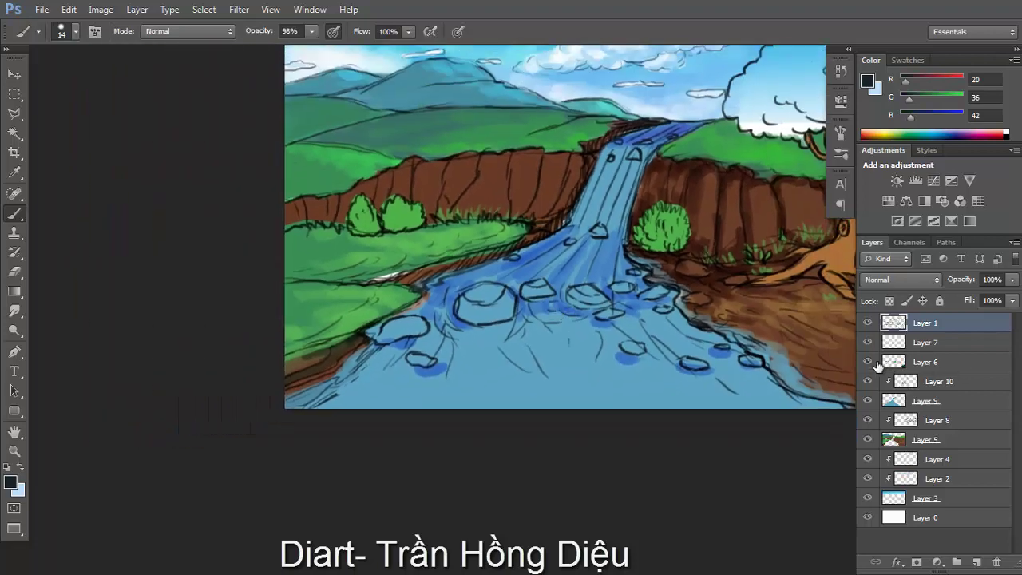
On Layer 6, lasso-select the first four river rocks
{"action": "left_click", "coordinate": [918, 362]}
{"action": "scroll", "coordinate": [513, 307], "scroll_direction": "up", "scroll_amount": 1}
{"action": "key", "text": "l"}
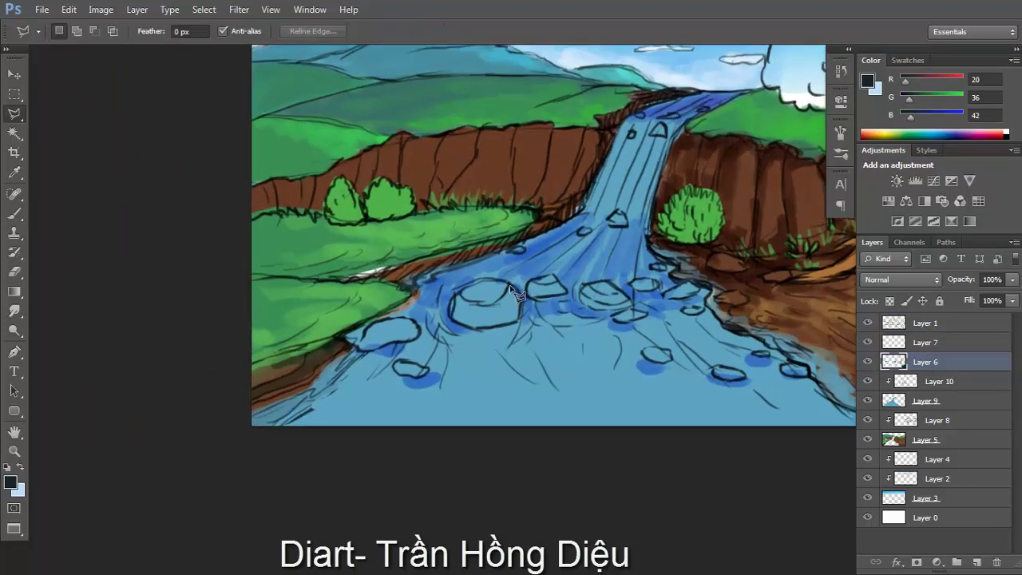
{"action": "scroll", "coordinate": [447, 313], "scroll_direction": "up", "scroll_amount": 2}
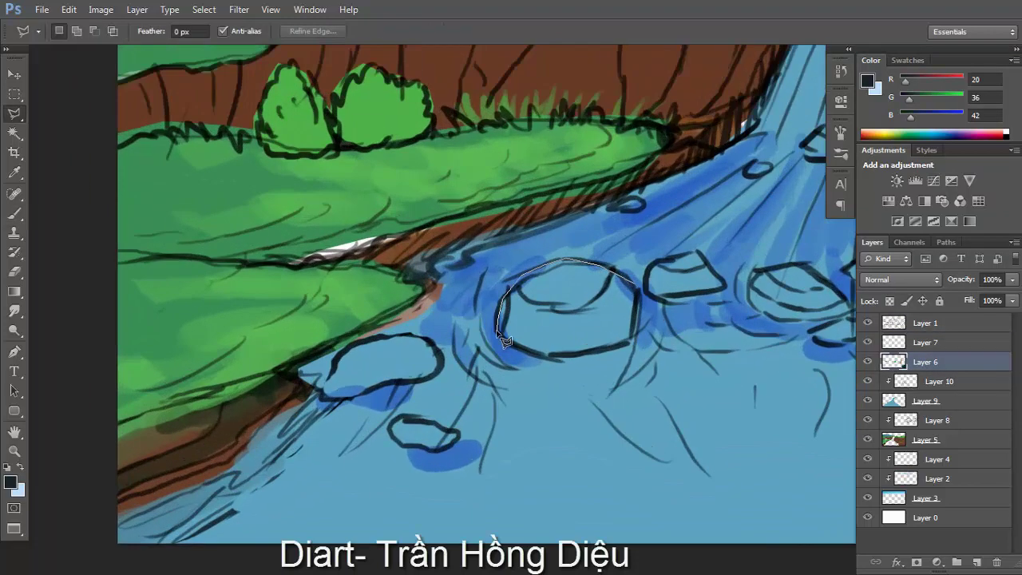
{"action": "left_click", "coordinate": [644, 326]}
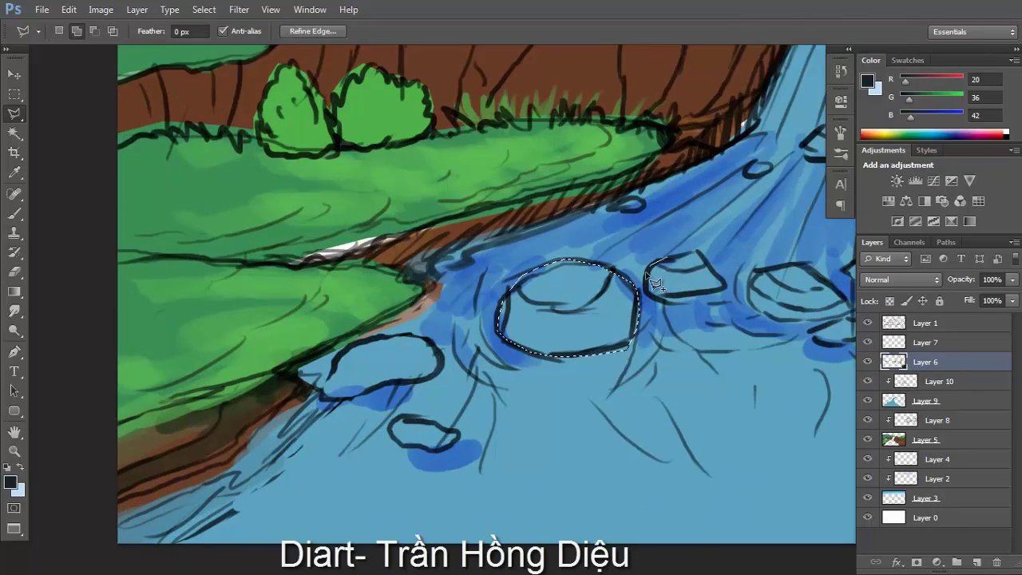
{"action": "left_click", "coordinate": [704, 256]}
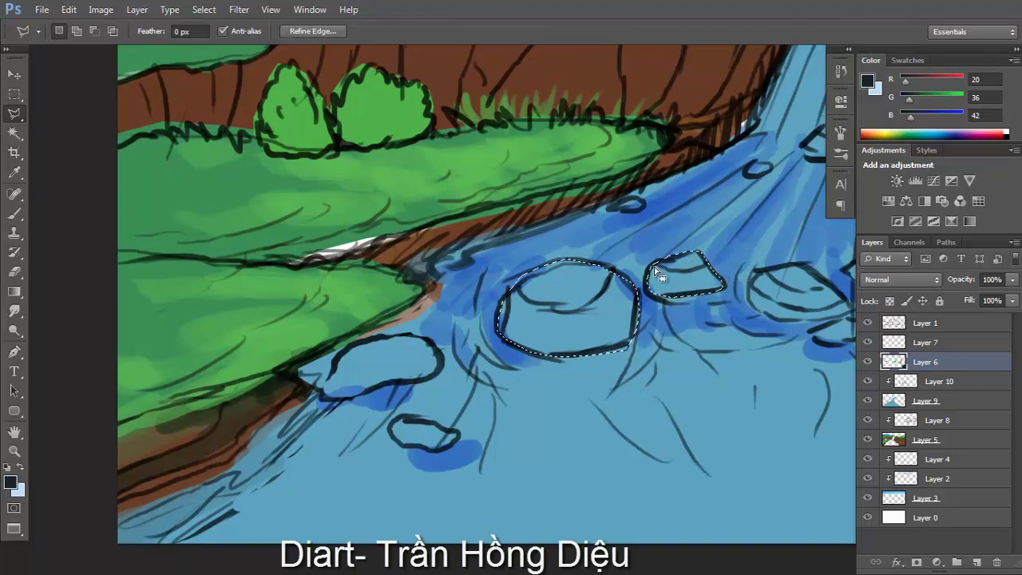
{"action": "left_click", "coordinate": [437, 345]}
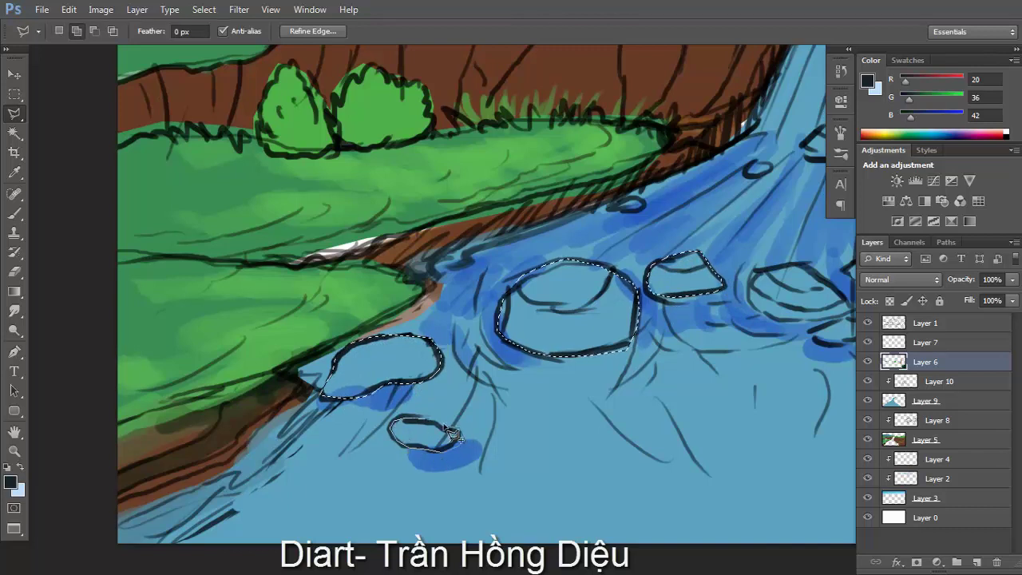
{"action": "left_click", "coordinate": [453, 433]}
{"action": "scroll", "coordinate": [559, 335], "scroll_direction": "down", "scroll_amount": 3}
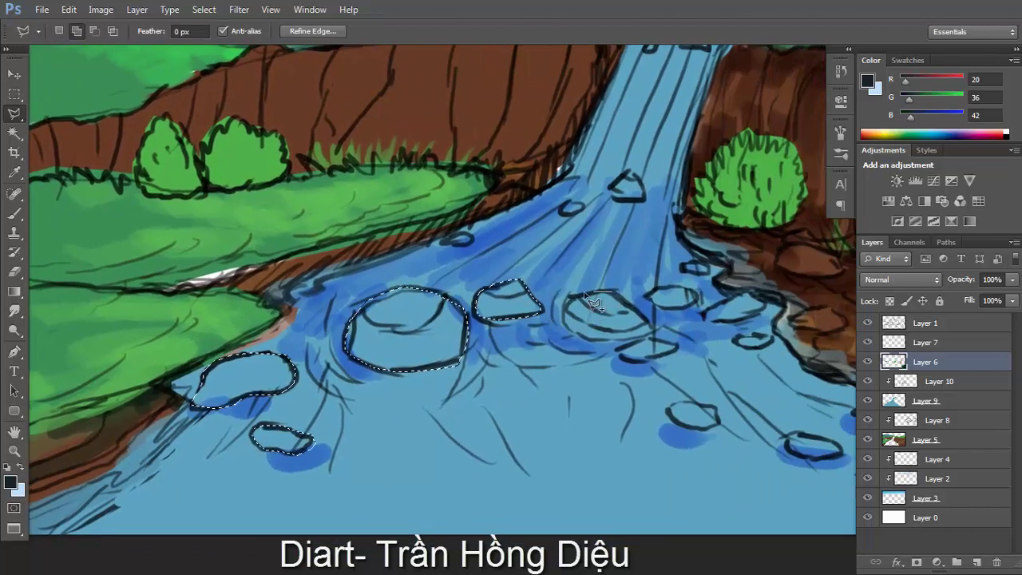
Add the middle rock and the small rocks near the bank to the selection
{"action": "left_click", "coordinate": [613, 293]}
{"action": "left_click", "coordinate": [565, 298]}
{"action": "left_click", "coordinate": [614, 292]}
{"action": "left_click", "coordinate": [651, 300]}
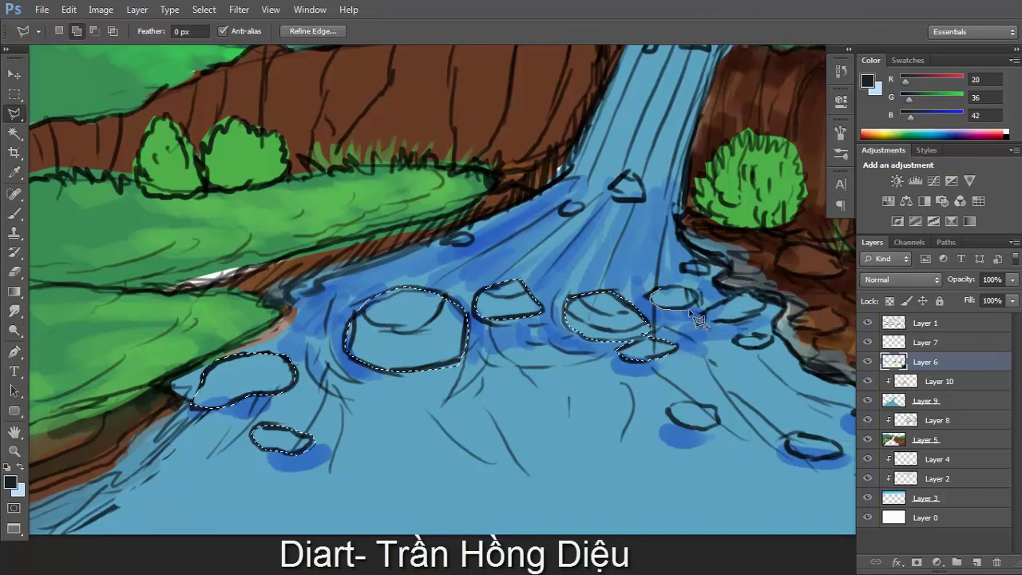
{"action": "left_click", "coordinate": [653, 302]}
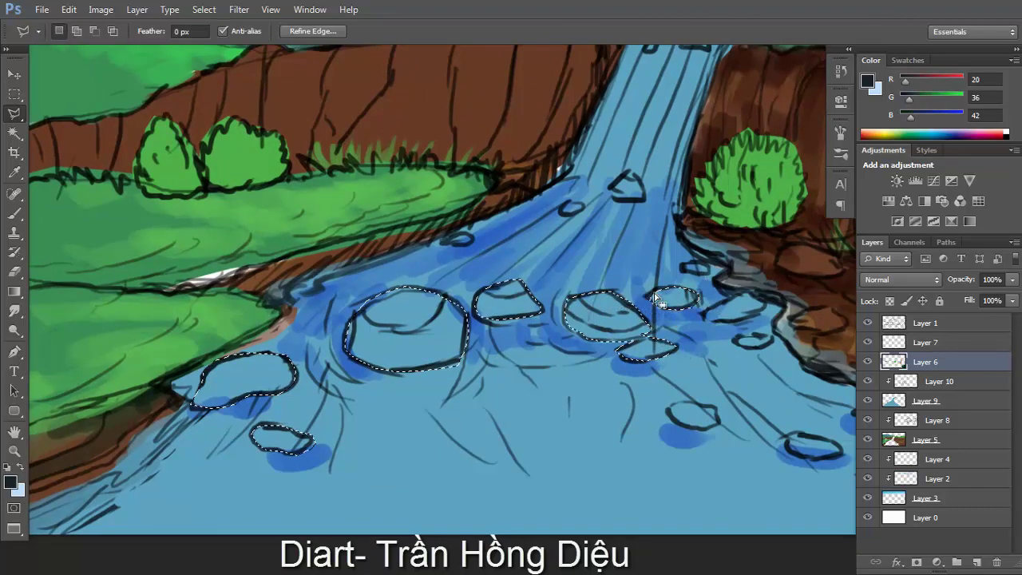
{"action": "left_click", "coordinate": [704, 274]}
{"action": "left_click", "coordinate": [681, 265]}
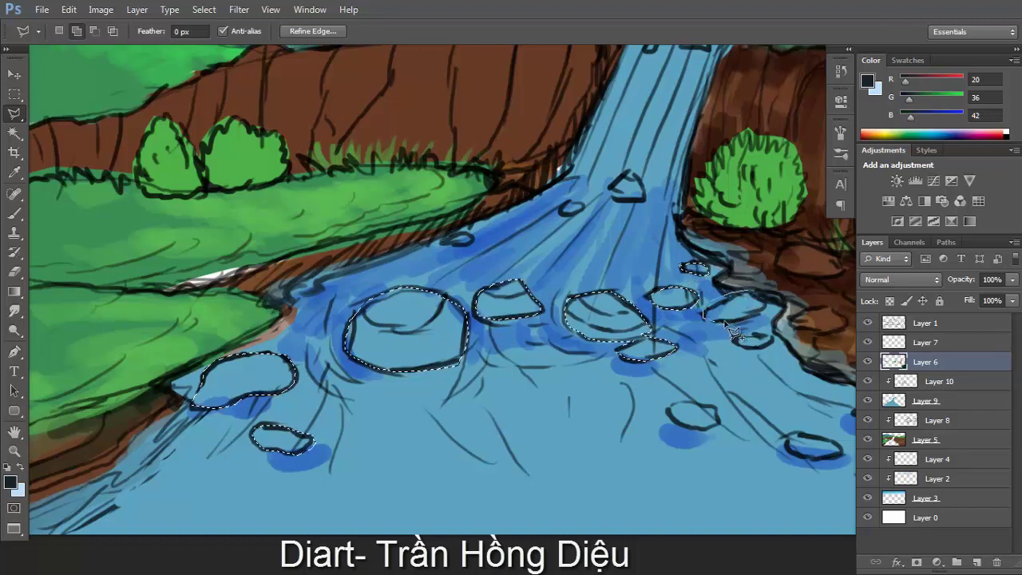
{"action": "left_click", "coordinate": [771, 312]}
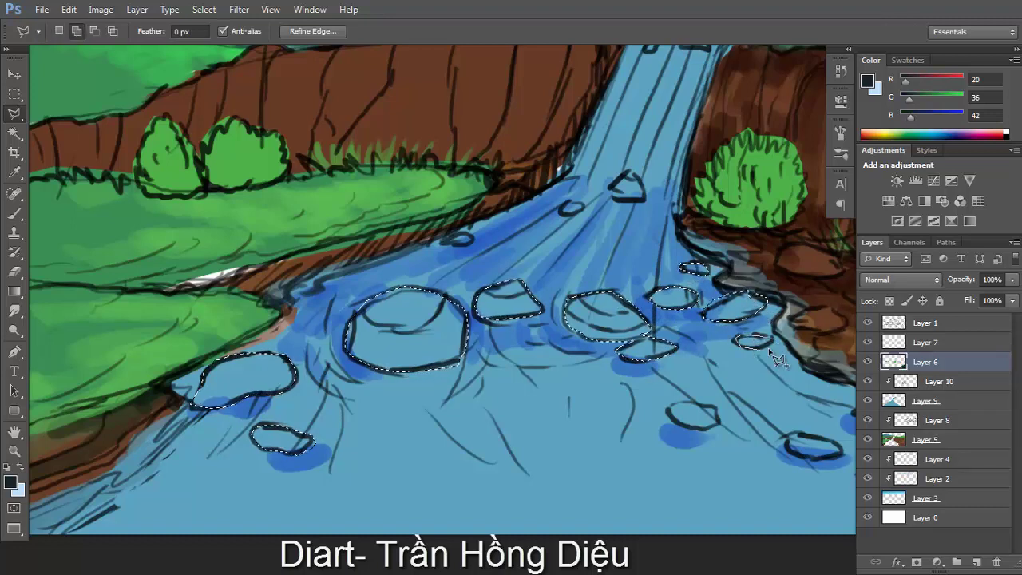
{"action": "left_click", "coordinate": [771, 351]}
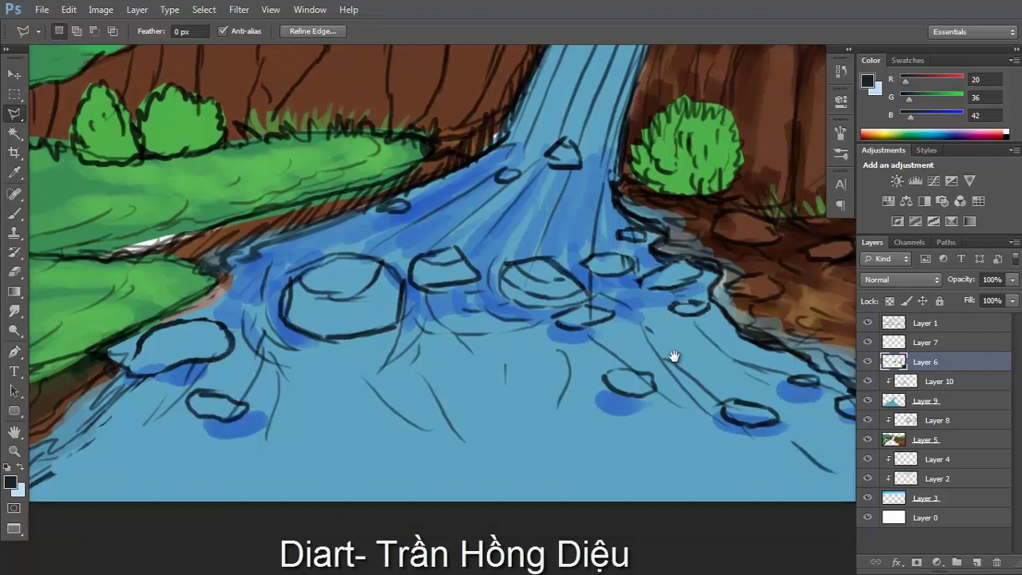
Add the lower river rocks and the rock on the right to the selection
{"action": "scroll", "coordinate": [675, 356], "scroll_direction": "up", "scroll_amount": 3}
{"action": "left_click", "coordinate": [595, 373]}
{"action": "left_click", "coordinate": [685, 399]}
{"action": "scroll", "coordinate": [685, 399], "scroll_direction": "down", "scroll_amount": 3}
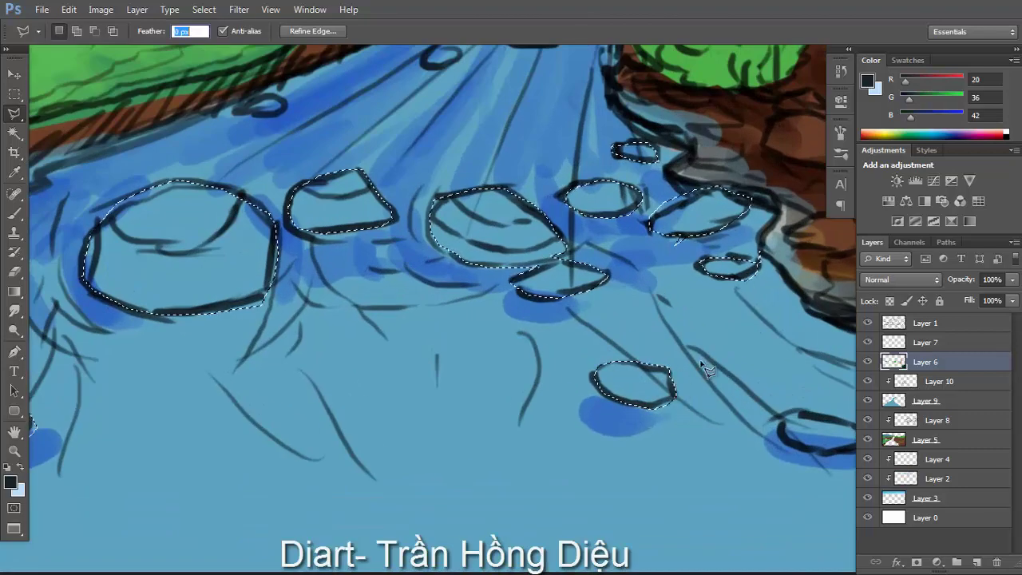
{"action": "scroll", "coordinate": [700, 365], "scroll_direction": "up", "scroll_amount": 3}
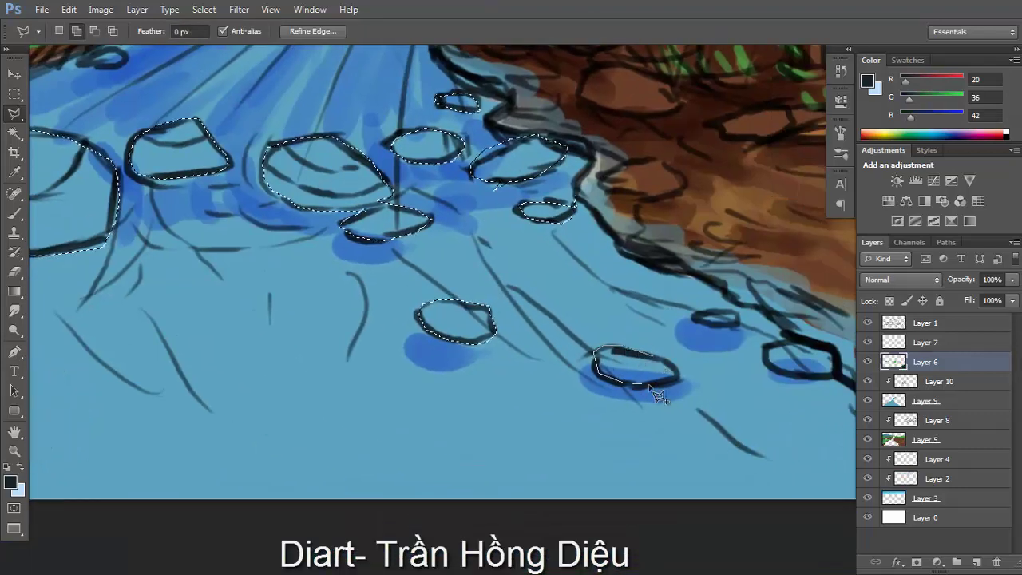
{"action": "double_click", "coordinate": [651, 387]}
{"action": "double_click", "coordinate": [739, 324]}
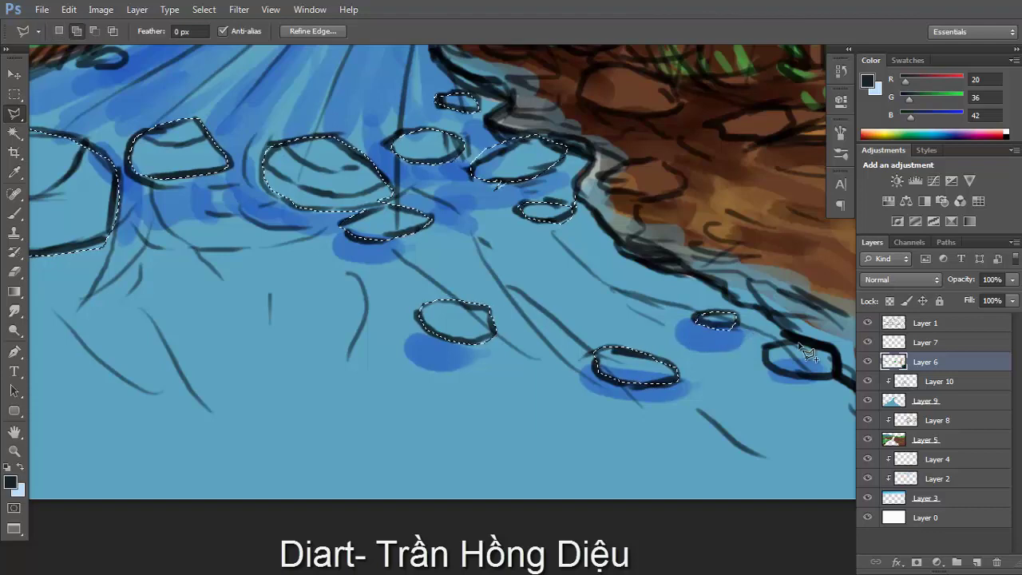
{"action": "left_click", "coordinate": [799, 342]}
{"action": "left_click", "coordinate": [763, 345]}
{"action": "left_click", "coordinate": [764, 366]}
{"action": "double_click", "coordinate": [832, 354]}
{"action": "scroll", "coordinate": [832, 355], "scroll_direction": "down", "scroll_amount": 5}
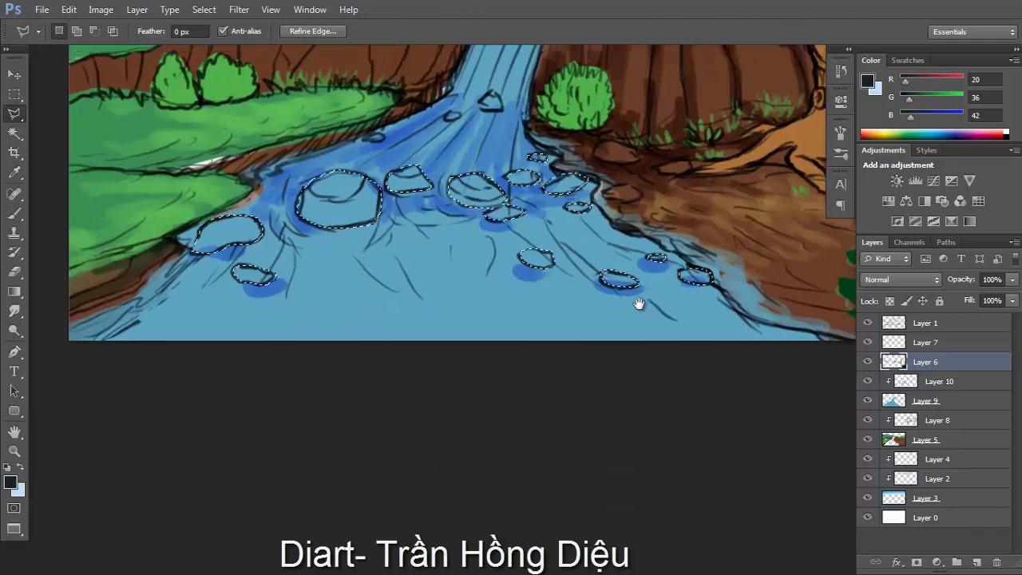
Fill the selected river rocks with grey and deselect
{"action": "key", "text": "b"}
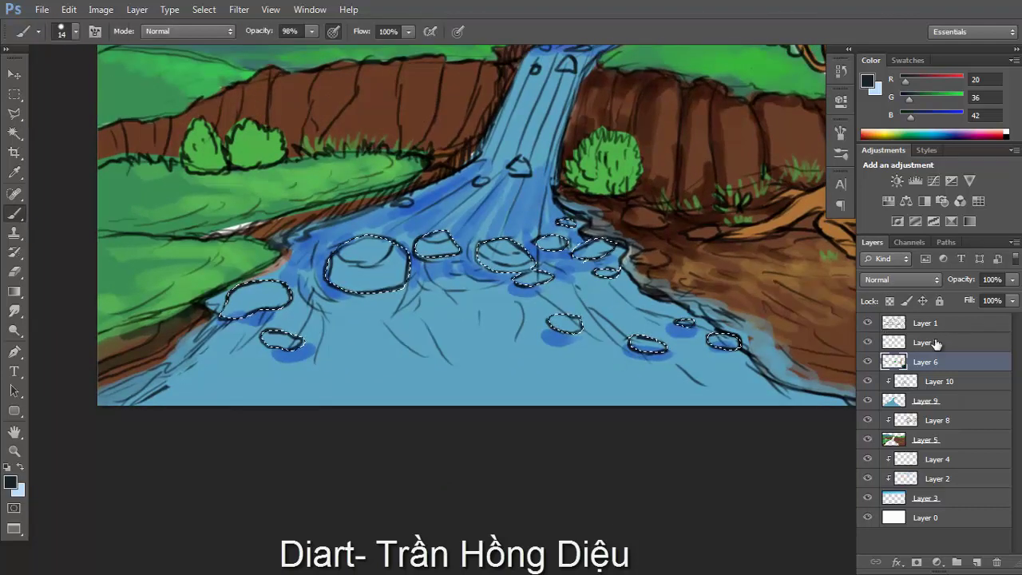
{"action": "left_click", "coordinate": [923, 131]}
{"action": "key", "text": "alt+BackSpace"}
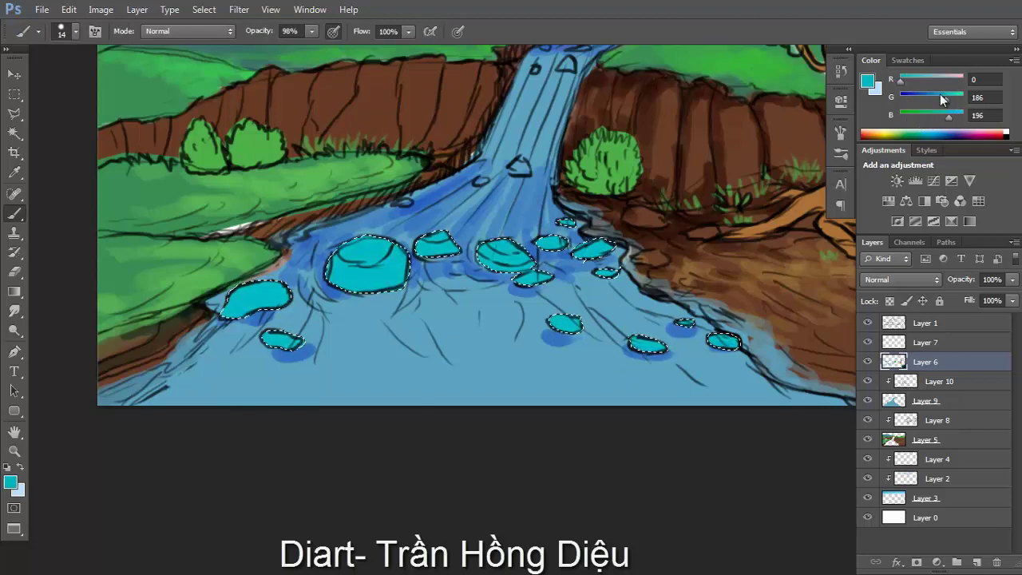
{"action": "left_click", "coordinate": [928, 134]}
{"action": "key", "text": "alt+BackSpace"}
{"action": "key", "text": "ctrl+d"}
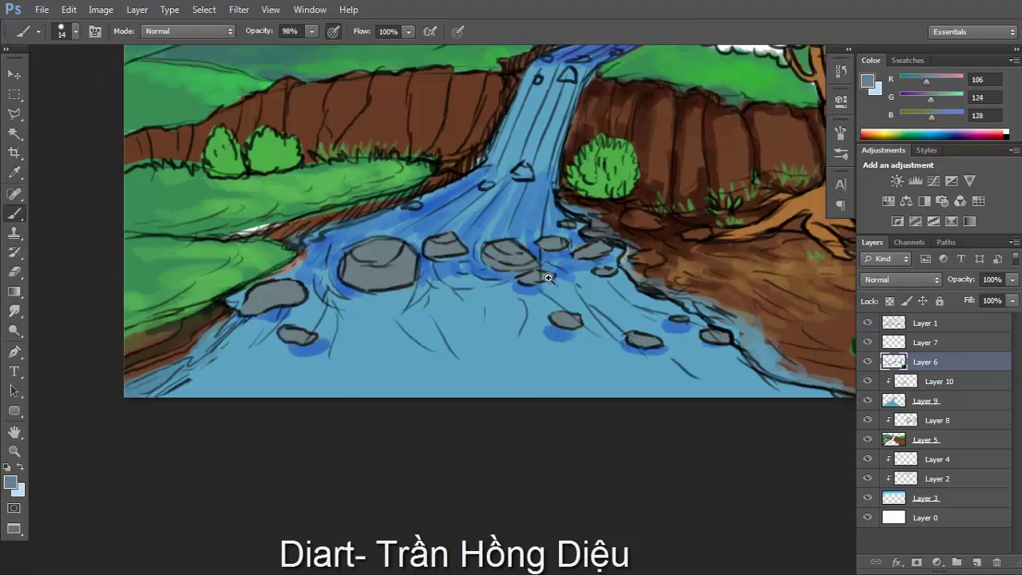
Outline two rocks on the right bank with the Polygonal Lasso
{"action": "scroll", "coordinate": [667, 245], "scroll_direction": "up", "scroll_amount": 5}
{"action": "key", "text": "l"}
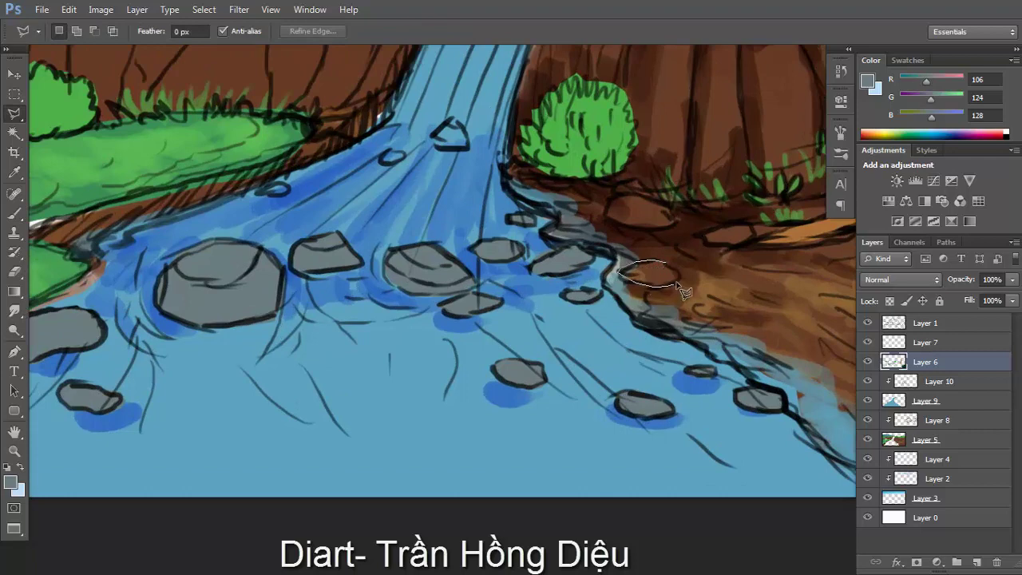
{"action": "double_click", "coordinate": [680, 284]}
{"action": "left_click", "coordinate": [675, 218], "text": "shift"}
{"action": "left_click", "coordinate": [638, 194]}
{"action": "left_click", "coordinate": [674, 219]}
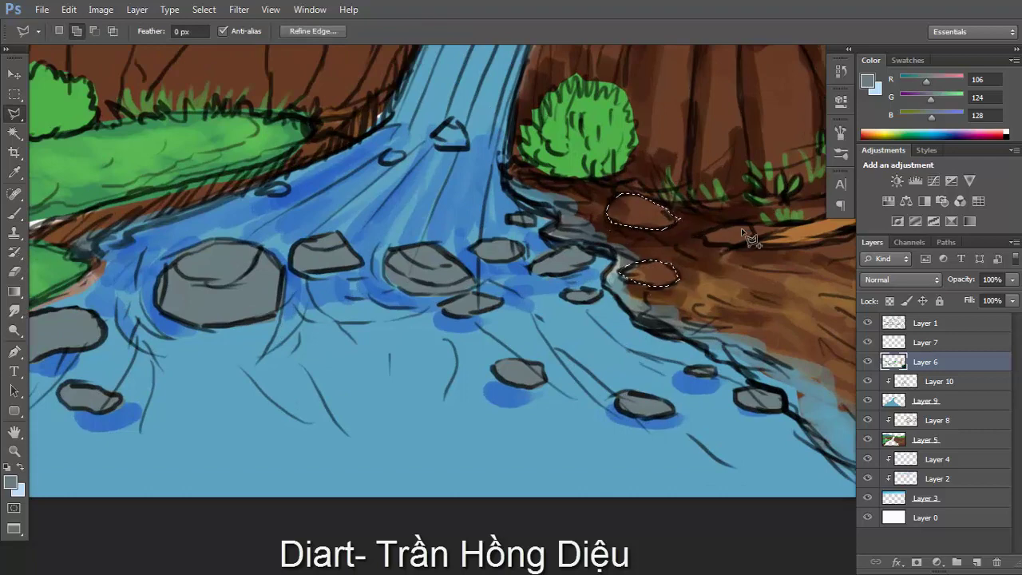
{"action": "left_click", "coordinate": [708, 235], "text": "shift"}
{"action": "left_click", "coordinate": [731, 222]}
{"action": "left_click", "coordinate": [751, 233]}
{"action": "left_click", "coordinate": [728, 246]}
{"action": "double_click", "coordinate": [701, 238]}
{"action": "key", "text": "ctrl+d"}
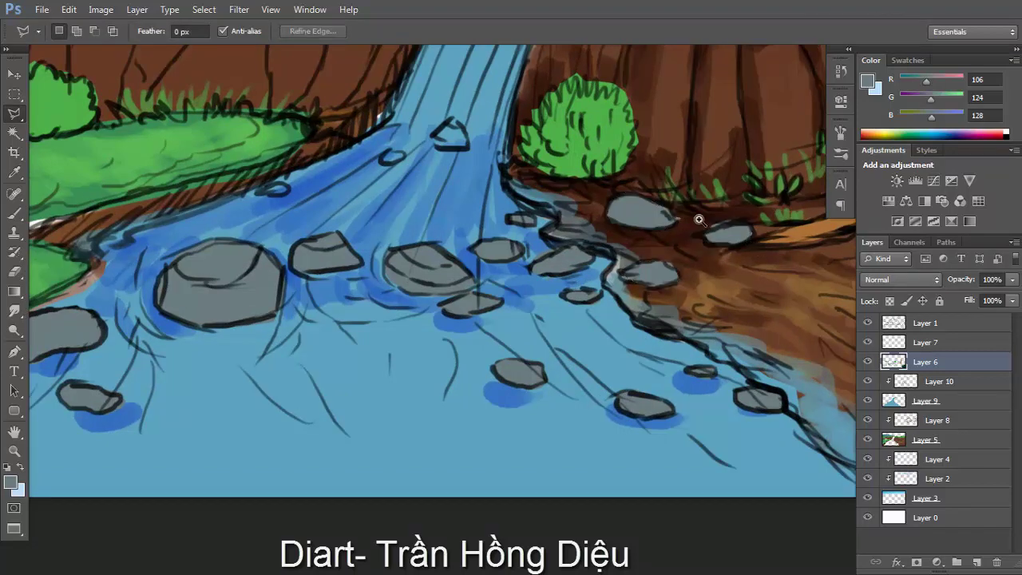
{"action": "key", "text": "ctrl+minus"}
{"action": "key", "text": "ctrl+minus"}
Fill the rocks beside the tree with grey, then recentre the whole picture
{"action": "left_click_drag", "start_coordinate": [603, 298], "coordinate": [523, 328]}
{"action": "key", "text": "ctrl+plus"}
{"action": "key", "text": "ctrl+plus"}
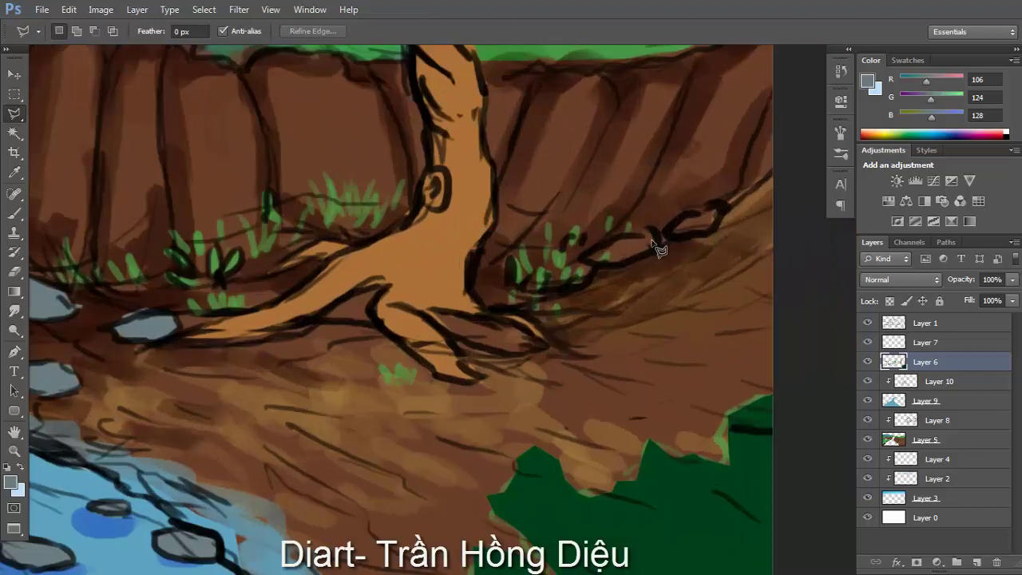
{"action": "left_click", "coordinate": [655, 241]}
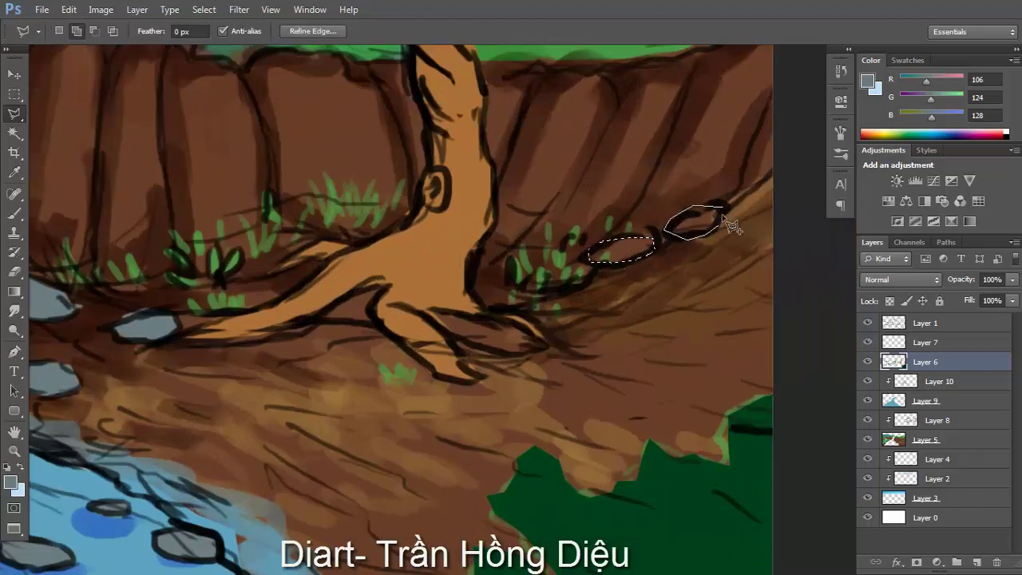
{"action": "left_click", "coordinate": [721, 206]}
{"action": "key", "text": "alt+BackSpace"}
{"action": "key", "text": "ctrl+d"}
{"action": "key", "text": "ctrl+minus"}
{"action": "key", "text": "ctrl+minus"}
{"action": "left_click_drag", "start_coordinate": [589, 331], "coordinate": [625, 347]}
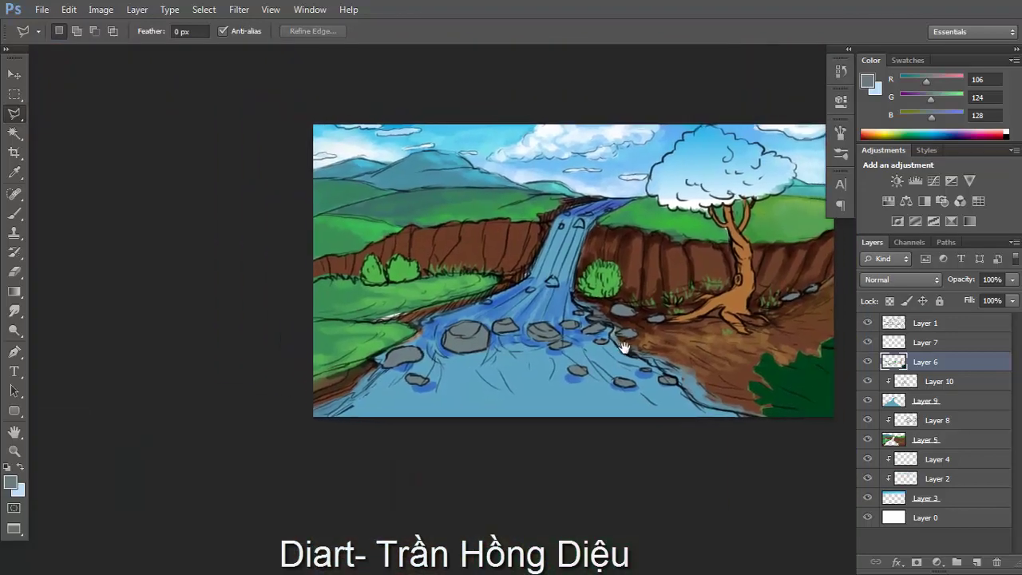
{"action": "scroll", "coordinate": [560, 262], "scroll_direction": "up", "scroll_amount": 3}
On Layer 10, brush sampled water-blue shading over the lower-left river, blending a faint green toward the bank
{"action": "key", "text": "b"}
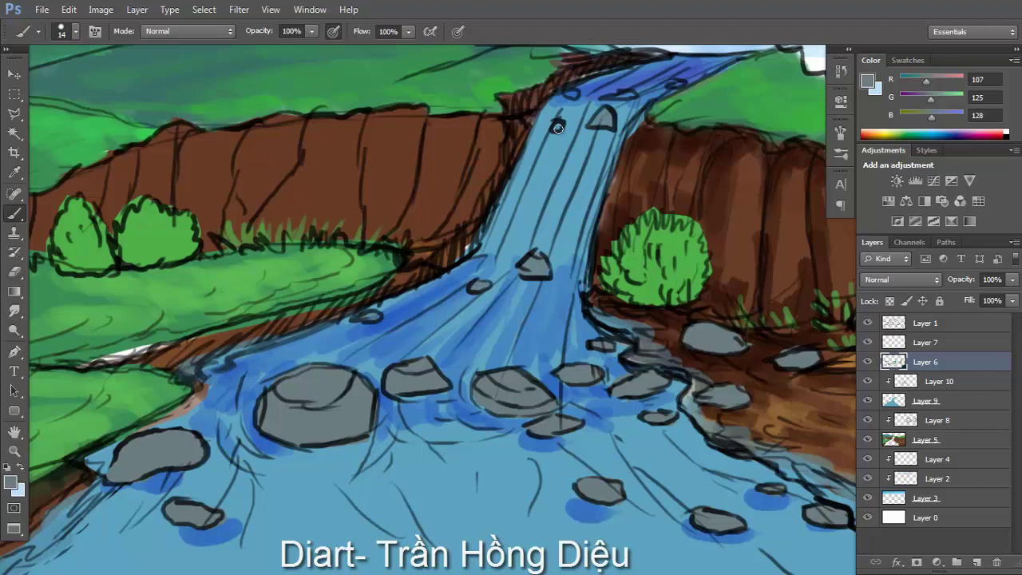
{"action": "scroll", "coordinate": [673, 84], "scroll_direction": "down", "scroll_amount": 2}
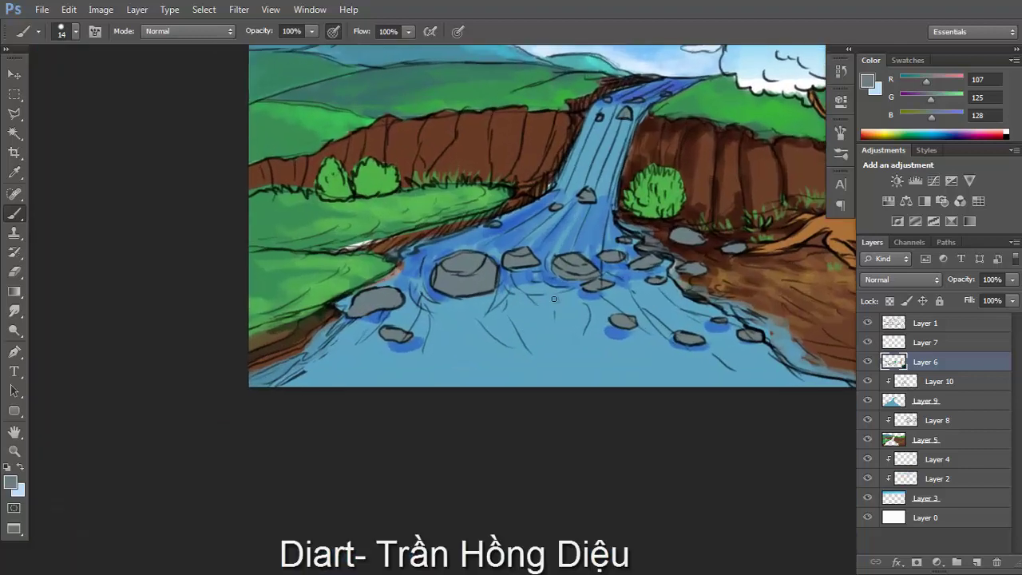
{"action": "key", "text": "v"}
{"action": "left_click", "coordinate": [588, 232]}
{"action": "left_click", "coordinate": [868, 381]}
{"action": "left_click", "coordinate": [868, 381]}
{"action": "key", "text": "b"}
{"action": "left_click", "coordinate": [552, 240], "text": "alt"}
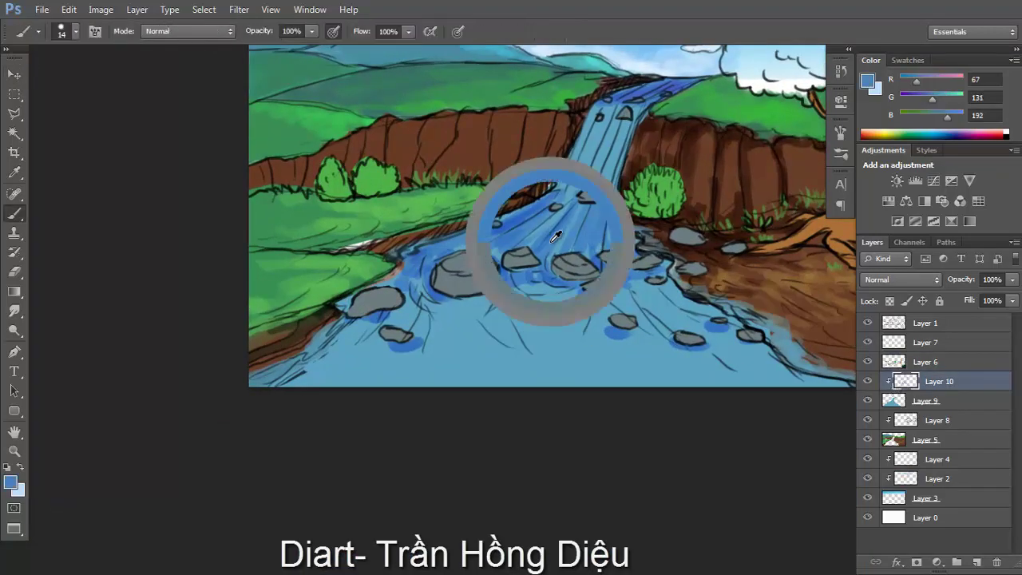
{"action": "left_click_drag", "start_coordinate": [559, 285], "coordinate": [545, 301]}
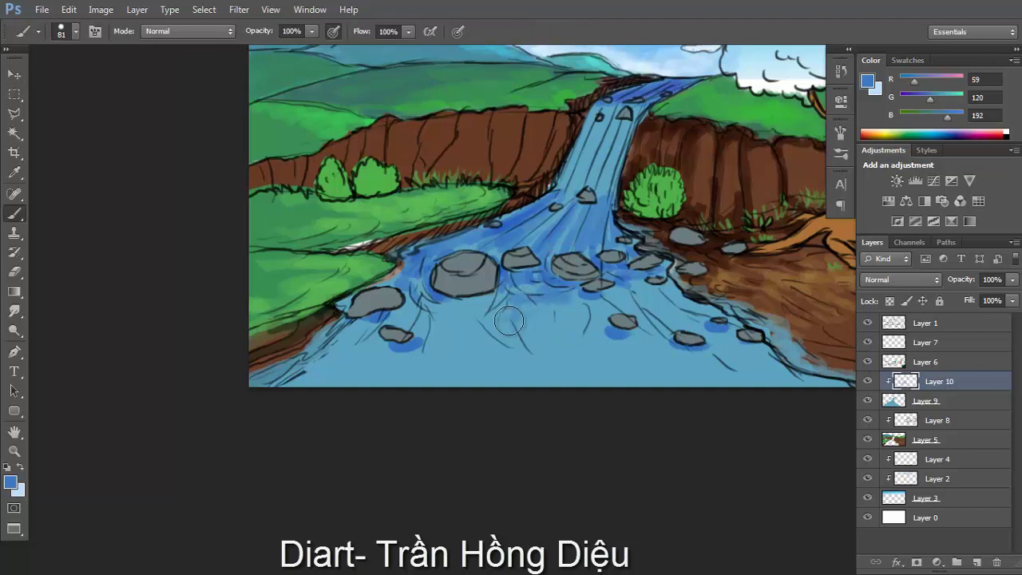
{"action": "mouse_move", "coordinate": [375, 323]}
{"action": "left_mouse_down"}
{"action": "mouse_move", "coordinate": [347, 343]}
{"action": "mouse_move", "coordinate": [360, 370]}
{"action": "left_mouse_up"}
{"action": "left_click", "coordinate": [315, 318], "text": "alt"}
{"action": "left_click", "coordinate": [380, 316], "text": "alt"}
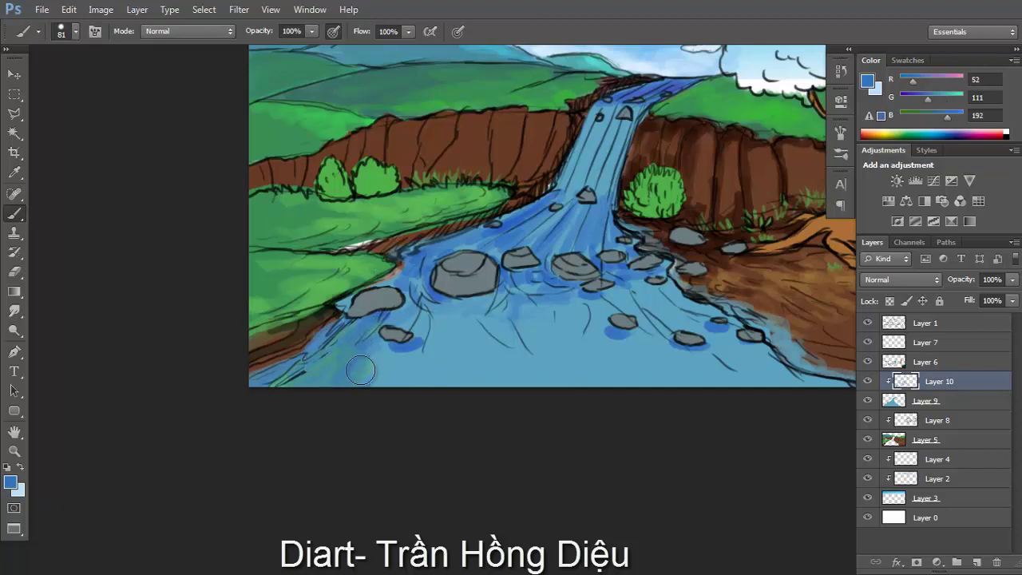
Enlarge the brush through its size and shape options
{"action": "right_click", "coordinate": [553, 322]}
{"action": "left_click_drag", "start_coordinate": [700, 443], "coordinate": [708, 480]}
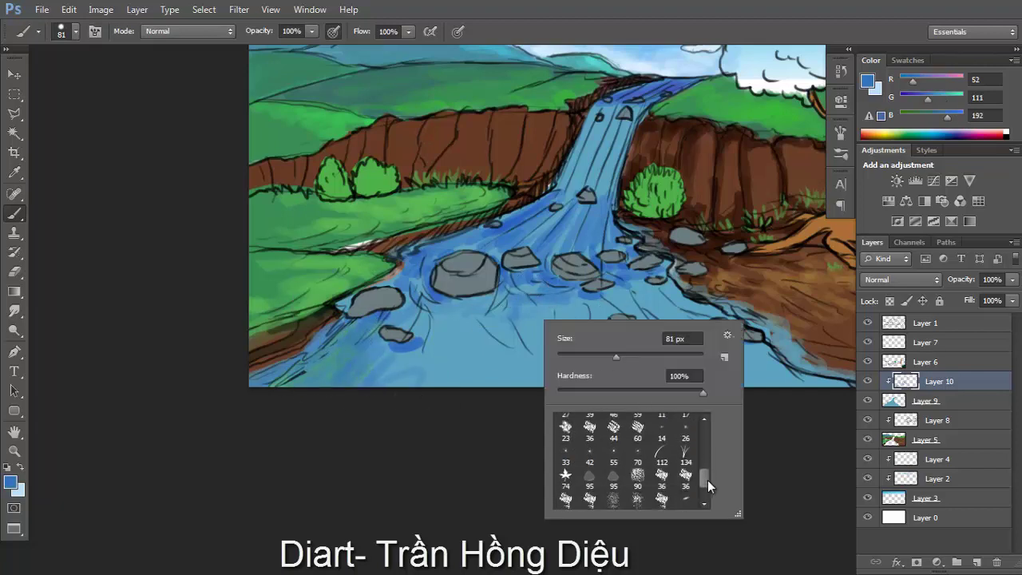
{"action": "left_click", "coordinate": [590, 427]}
{"action": "key", "text": "Return"}
Sample the water, grass and soil colours and dab brown onto the riverbank
{"action": "left_click", "coordinate": [353, 335], "text": "alt"}
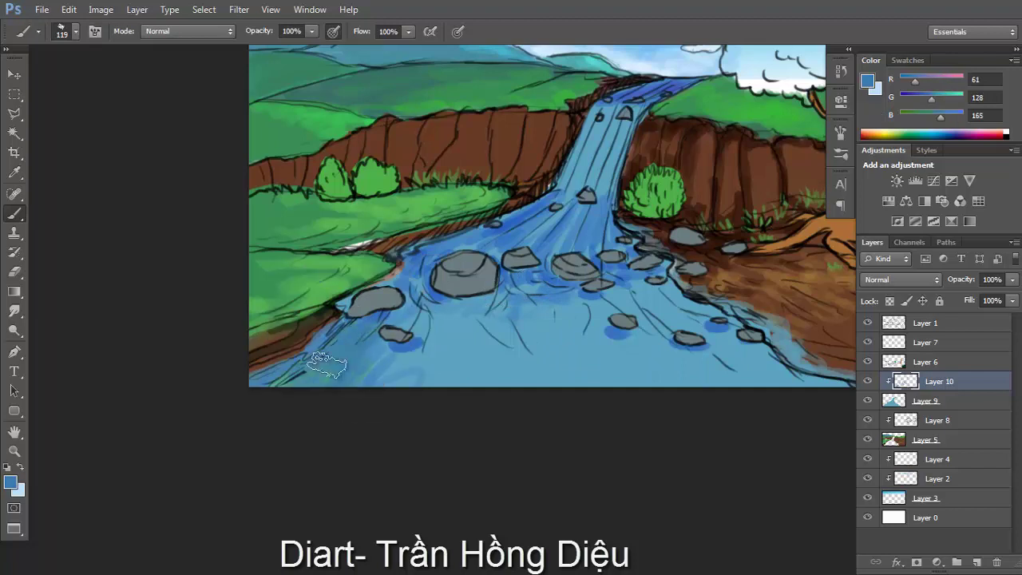
{"action": "left_click", "coordinate": [432, 204], "text": "alt"}
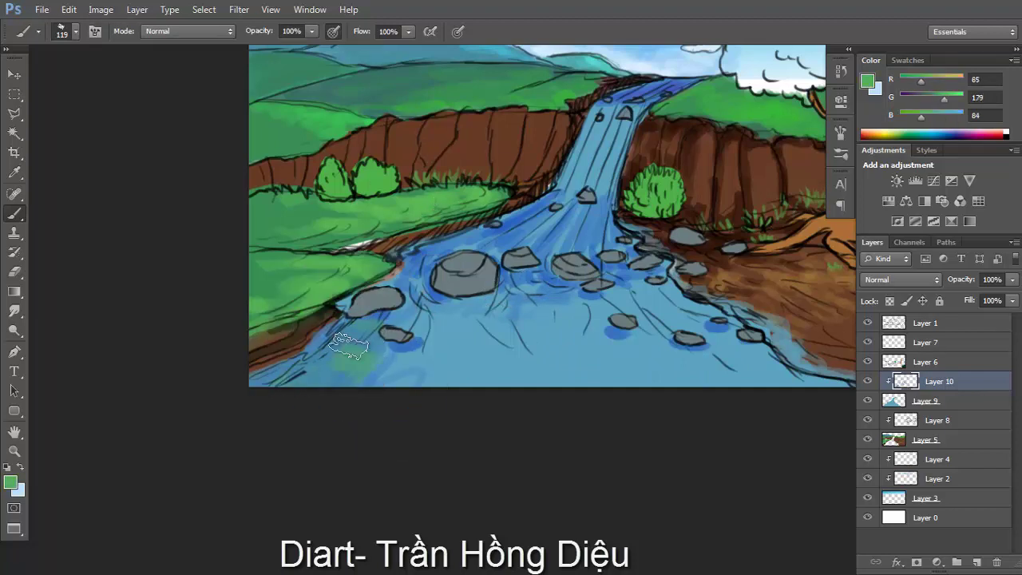
{"action": "left_click", "coordinate": [669, 295], "text": "alt"}
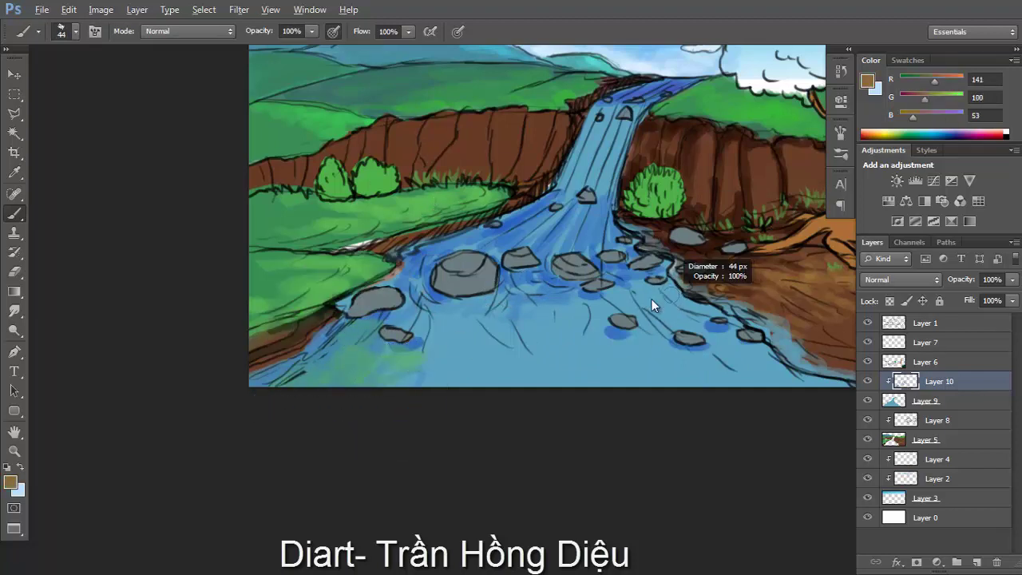
{"action": "left_click", "coordinate": [673, 292]}
{"action": "left_click_drag", "start_coordinate": [663, 291], "coordinate": [673, 306]}
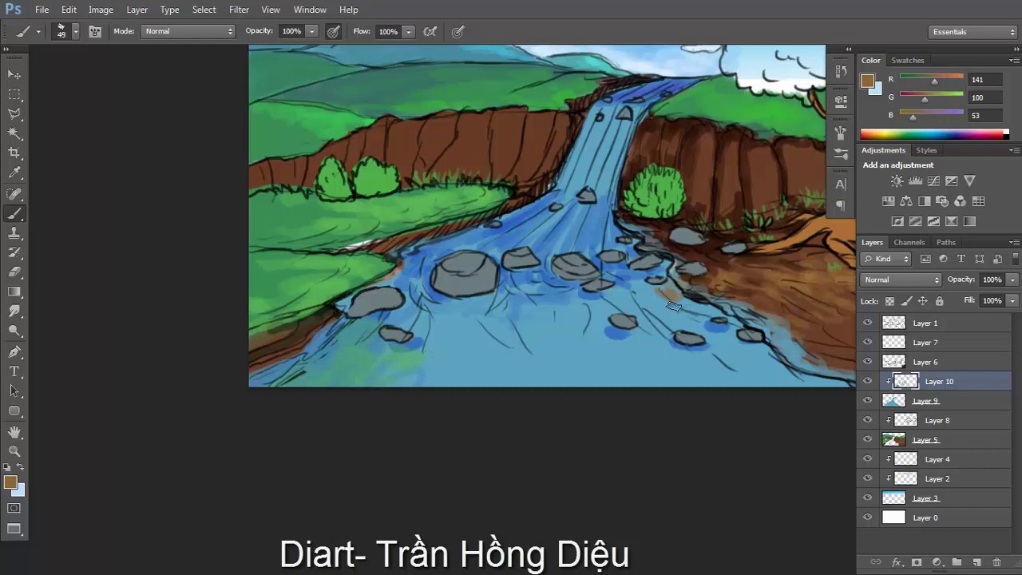
Paint dark shadows along the riverbank and around the rocks right of centre
{"action": "left_click", "coordinate": [678, 310], "text": "alt"}
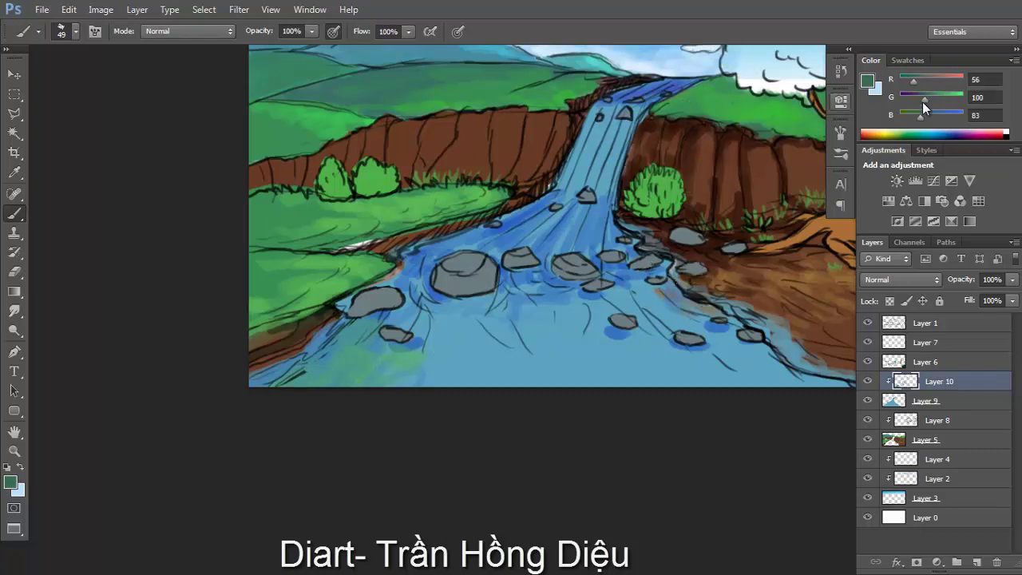
{"action": "left_click_drag", "start_coordinate": [661, 288], "coordinate": [707, 308]}
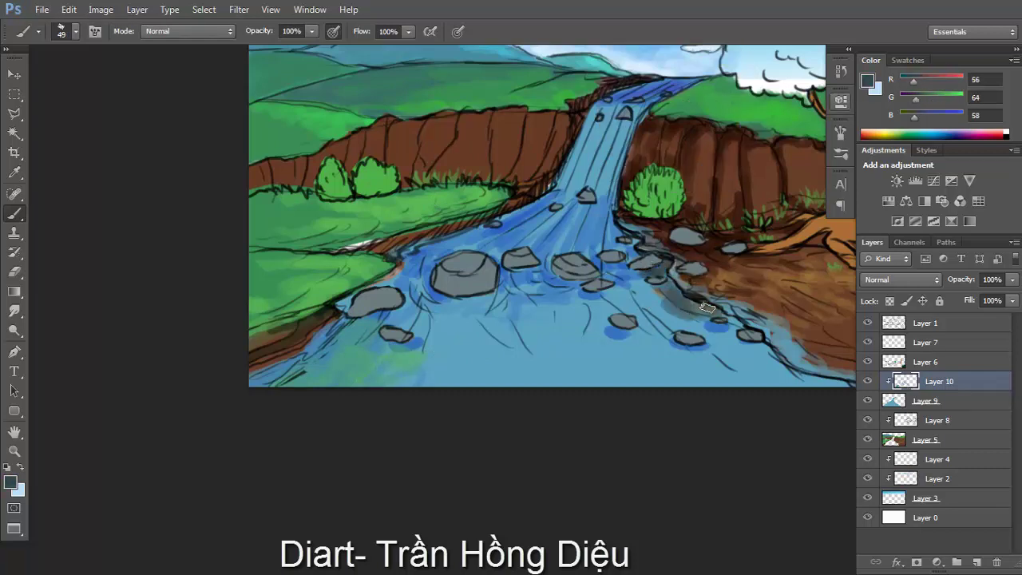
{"action": "mouse_move", "coordinate": [662, 248]}
{"action": "left_mouse_down"}
{"action": "mouse_move", "coordinate": [569, 270]}
{"action": "mouse_move", "coordinate": [595, 269]}
{"action": "mouse_move", "coordinate": [561, 281]}
{"action": "mouse_move", "coordinate": [591, 319]}
{"action": "left_mouse_up"}
{"action": "left_click_drag", "start_coordinate": [519, 296], "coordinate": [615, 332]}
{"action": "left_click_drag", "start_coordinate": [575, 292], "coordinate": [639, 344]}
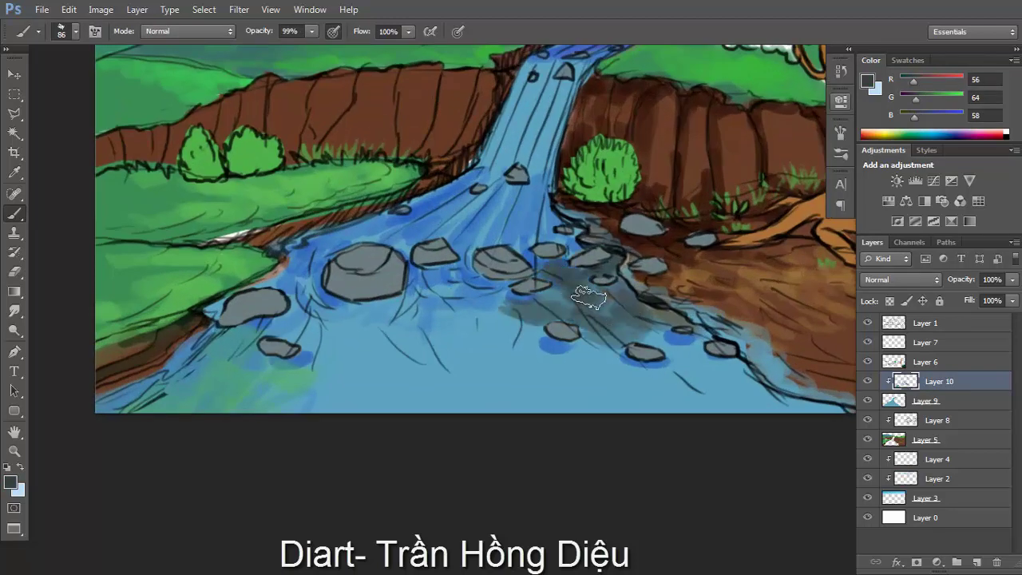
{"action": "scroll", "coordinate": [626, 325], "scroll_direction": "down", "scroll_amount": 2}
Paint light blue over the rock shading and deeper blue toward the lower-left rocks
{"action": "left_click", "coordinate": [531, 284], "text": "alt"}
{"action": "mouse_move", "coordinate": [519, 291]}
{"action": "left_mouse_down"}
{"action": "mouse_move", "coordinate": [583, 267]}
{"action": "mouse_move", "coordinate": [590, 296]}
{"action": "mouse_move", "coordinate": [563, 286]}
{"action": "left_mouse_up"}
{"action": "left_click", "coordinate": [493, 246], "text": "alt"}
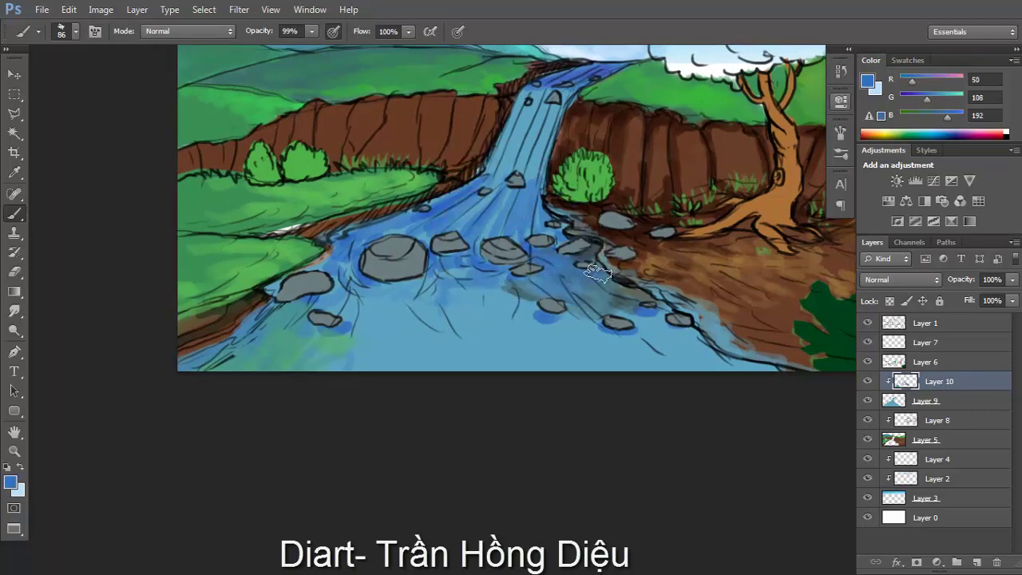
{"action": "mouse_move", "coordinate": [493, 285]}
{"action": "left_mouse_down"}
{"action": "mouse_move", "coordinate": [368, 289]}
{"action": "mouse_move", "coordinate": [240, 339]}
{"action": "mouse_move", "coordinate": [302, 329]}
{"action": "mouse_move", "coordinate": [375, 336]}
{"action": "mouse_move", "coordinate": [399, 319]}
{"action": "mouse_move", "coordinate": [546, 347]}
{"action": "left_mouse_up"}
Choose a slightly darkened teal and shrink the brush from 53 px to much smaller
{"action": "left_click", "coordinate": [626, 307], "text": "alt"}
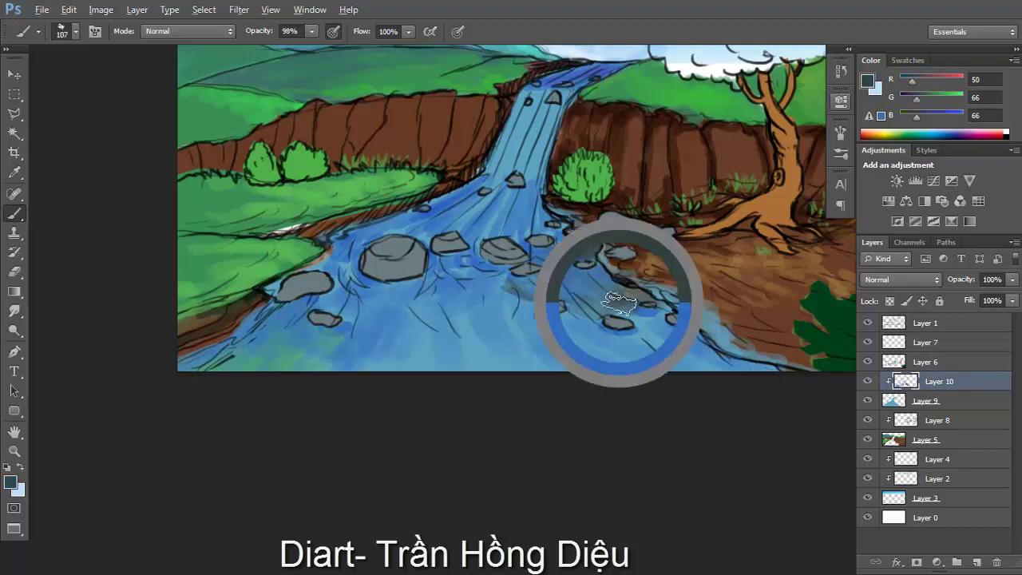
{"action": "mouse_move", "coordinate": [633, 305]}
{"action": "left_mouse_down"}
{"action": "mouse_move", "coordinate": [662, 288]}
{"action": "mouse_move", "coordinate": [675, 303]}
{"action": "left_mouse_up"}
{"action": "left_click", "coordinate": [611, 295], "text": "alt"}
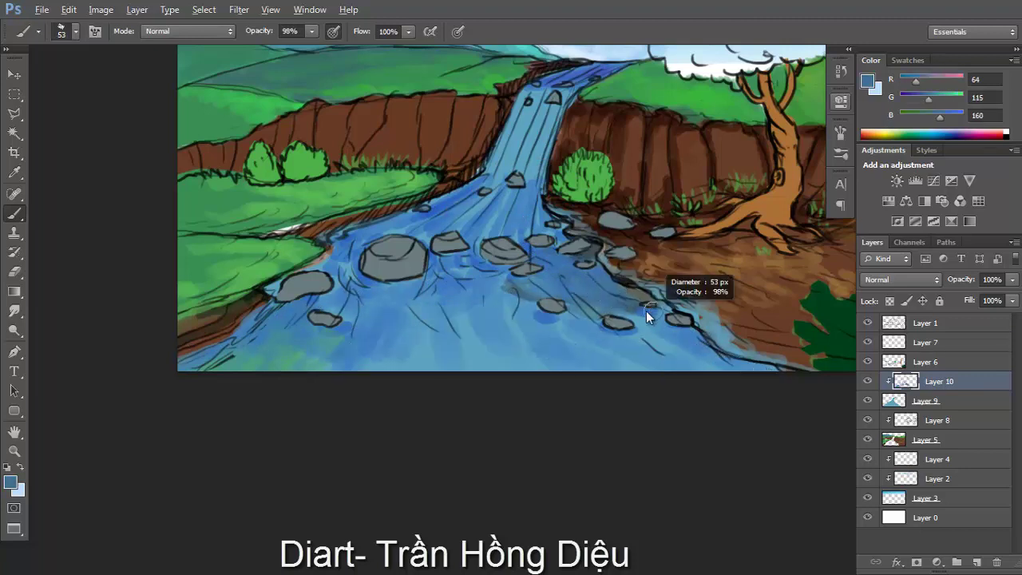
{"action": "key", "text": "ctrl+minus"}
{"action": "key", "text": "ctrl+minus"}
{"action": "key", "text": "ctrl+plus"}
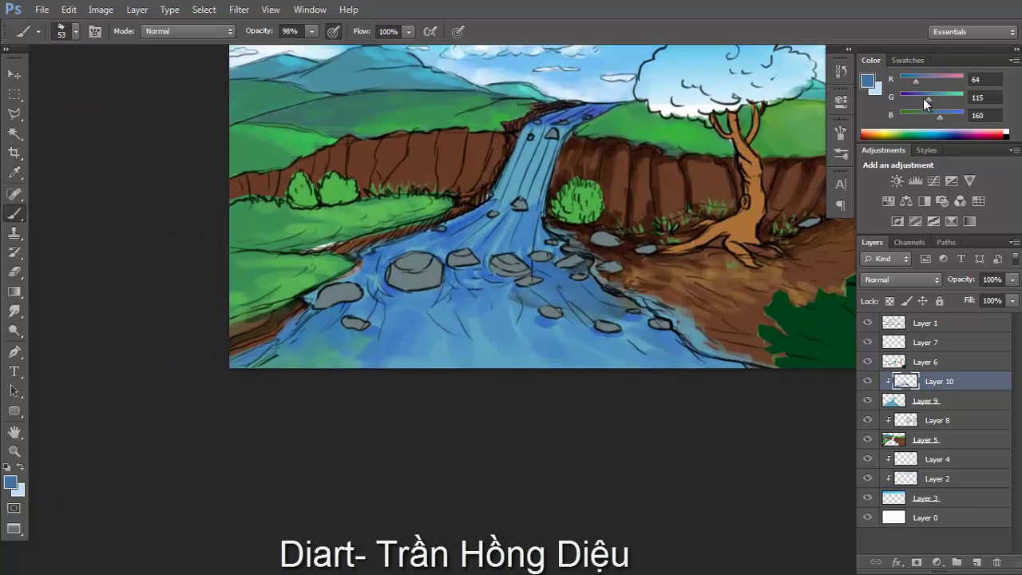
{"action": "left_click", "coordinate": [929, 130]}
{"action": "left_click", "coordinate": [919, 95]}
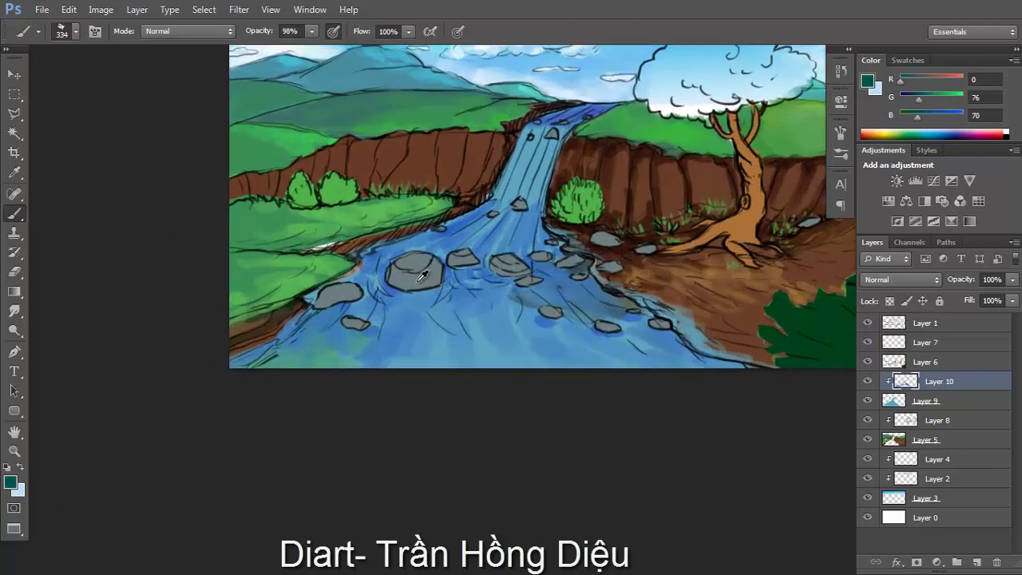
{"action": "left_click_drag", "start_coordinate": [343, 351], "coordinate": [303, 325]}
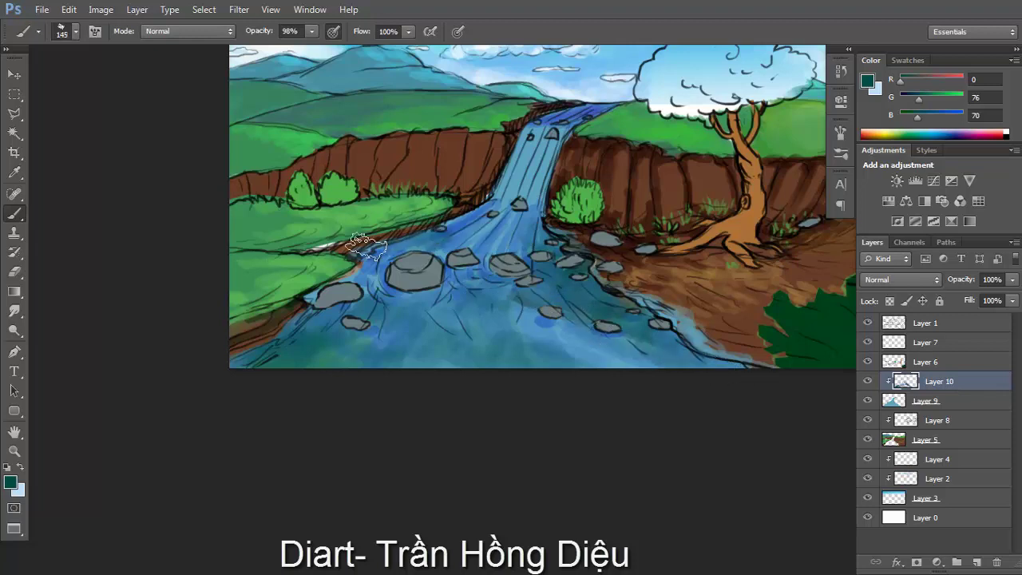
{"action": "left_click_drag", "start_coordinate": [413, 246], "coordinate": [430, 232]}
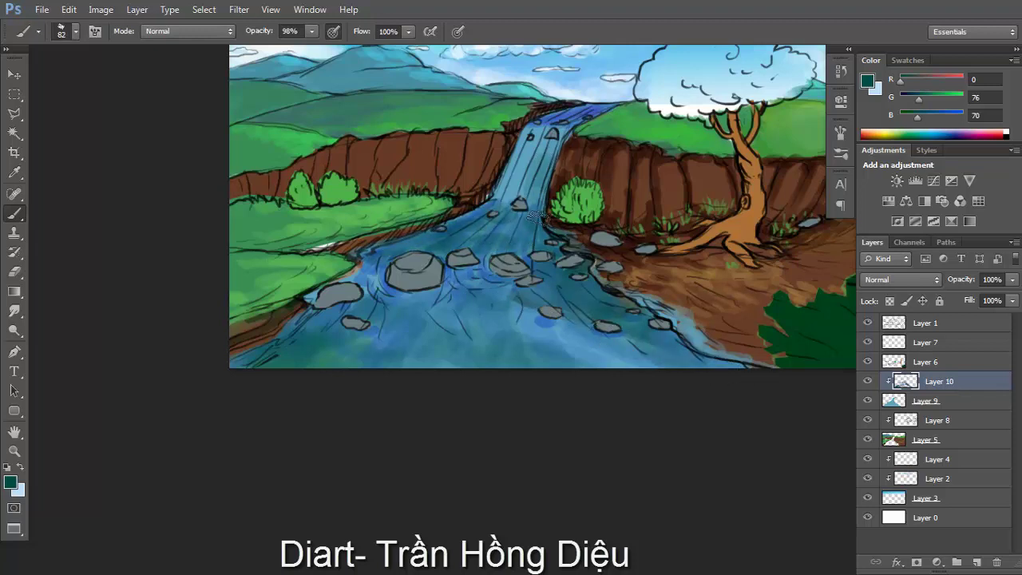
Add pale blue highlights at the waterfall's top and sample river blues
{"action": "left_click", "coordinate": [554, 140], "text": "alt"}
{"action": "left_click", "coordinate": [575, 114], "text": "alt"}
{"action": "left_click_drag", "start_coordinate": [559, 120], "coordinate": [617, 106]}
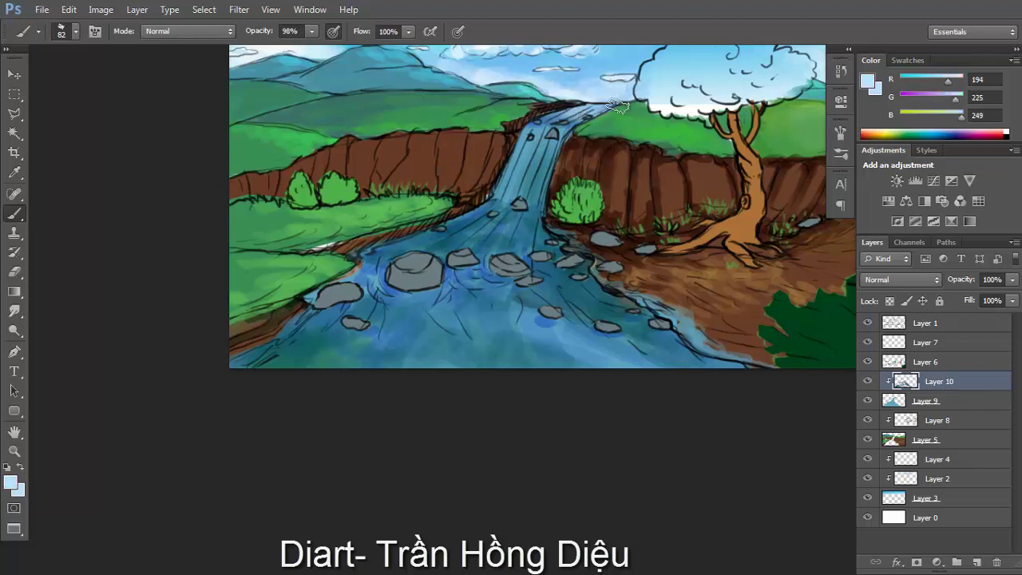
{"action": "left_click", "coordinate": [550, 240], "text": "alt"}
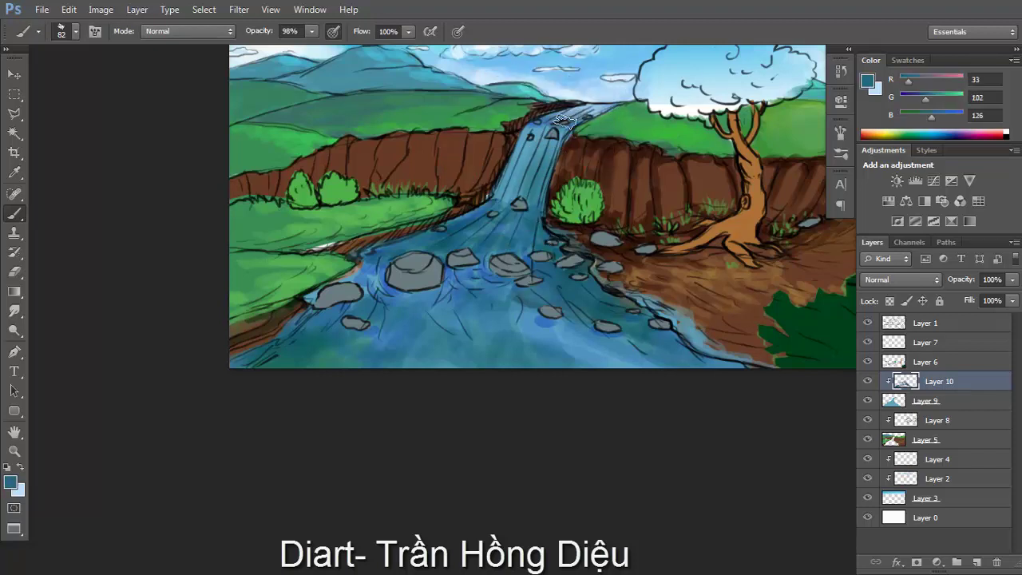
{"action": "left_click", "coordinate": [527, 160], "text": "alt"}
{"action": "scroll", "coordinate": [543, 224], "scroll_direction": "down", "scroll_amount": 3}
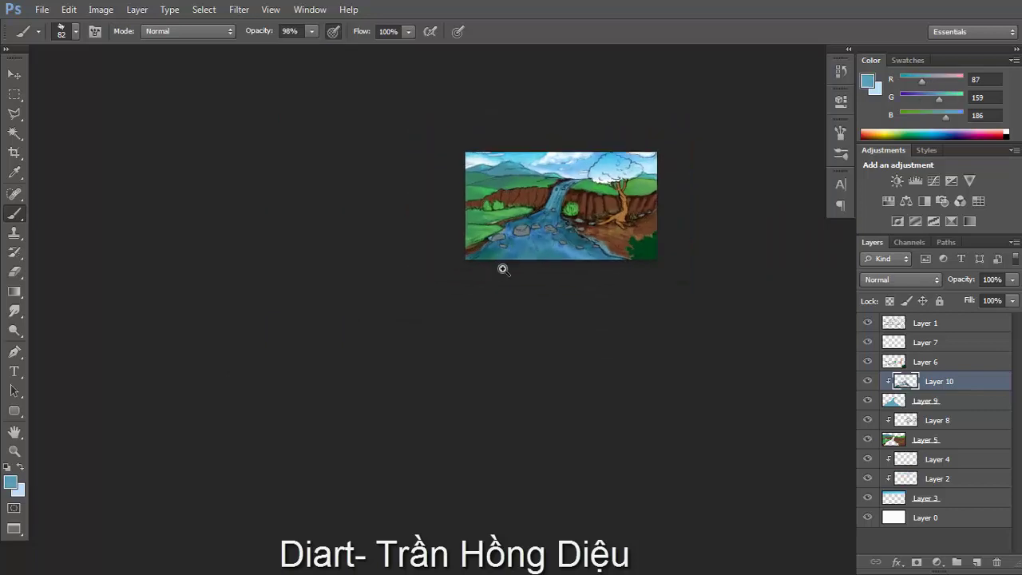
{"action": "scroll", "coordinate": [500, 267], "scroll_direction": "up", "scroll_amount": 2}
Brush bright blue across the water near the rocks and make Layer 6 active
{"action": "left_click", "coordinate": [573, 205], "text": "alt"}
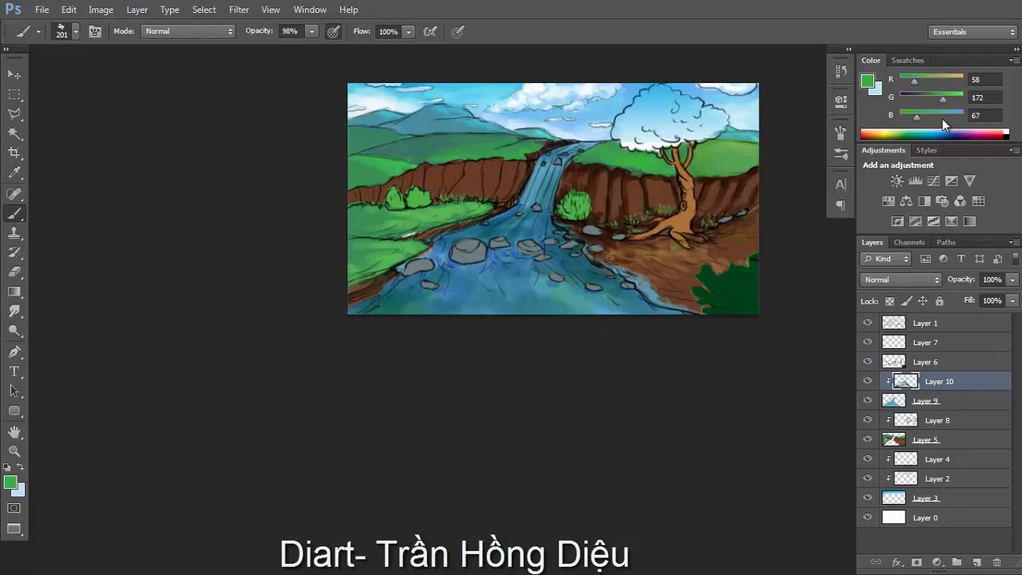
{"action": "left_click", "coordinate": [563, 293], "text": "alt"}
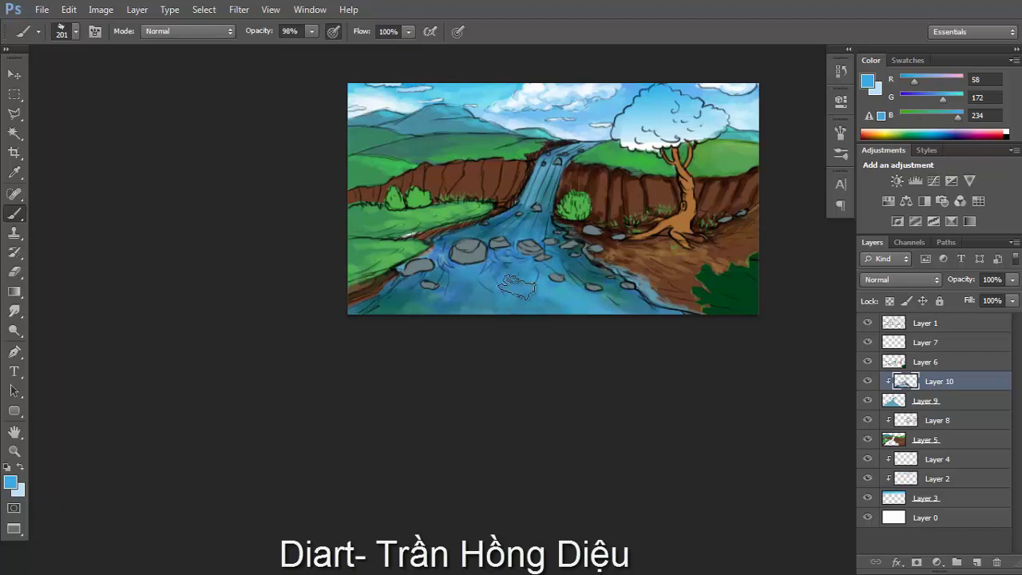
{"action": "left_click_drag", "start_coordinate": [533, 250], "coordinate": [541, 268]}
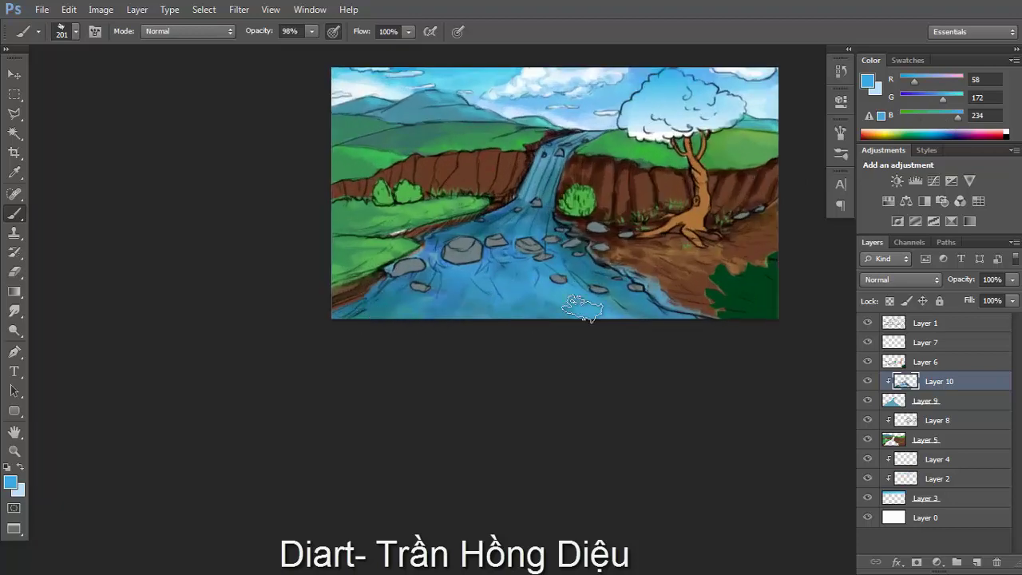
{"action": "key", "text": "v"}
{"action": "scroll", "coordinate": [611, 281], "scroll_direction": "down", "scroll_amount": 1}
{"action": "scroll", "coordinate": [611, 281], "scroll_direction": "up", "scroll_amount": 2}
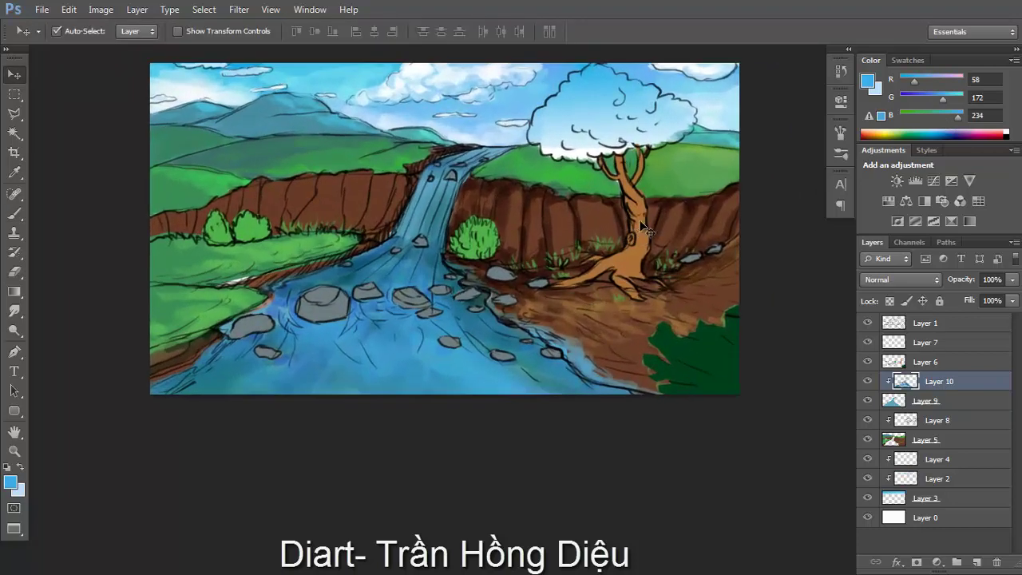
{"action": "left_click", "coordinate": [684, 248]}
Select the tree crown with the lasso and fill it with dark green on a new layer
{"action": "key", "text": "l"}
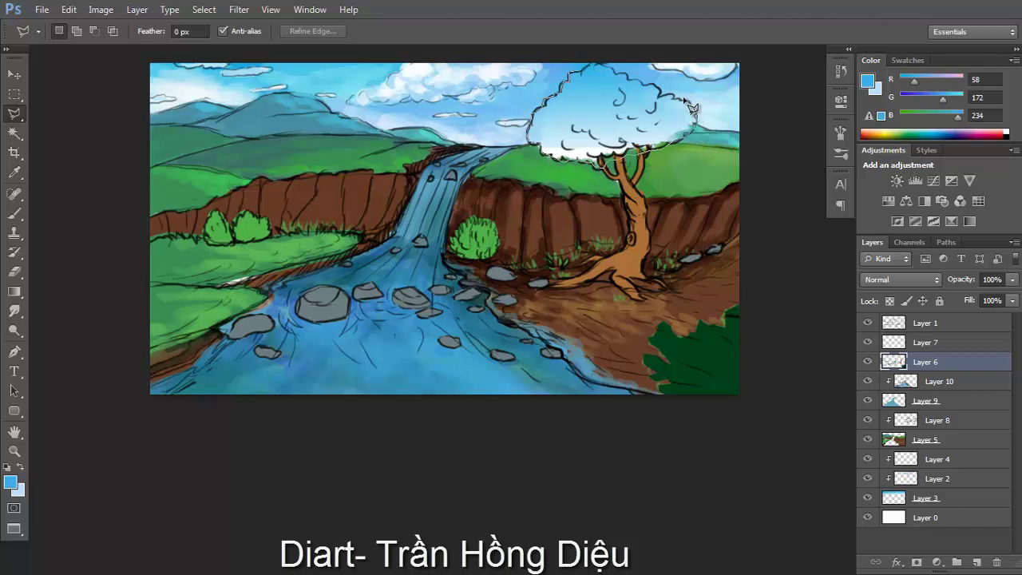
{"action": "left_click", "coordinate": [631, 80]}
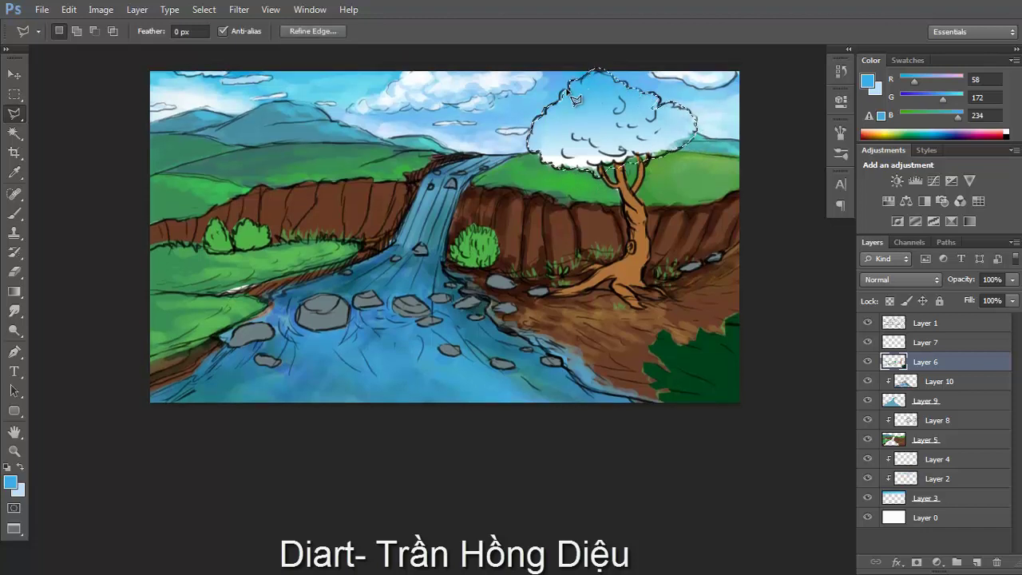
{"action": "left_click", "coordinate": [976, 562]}
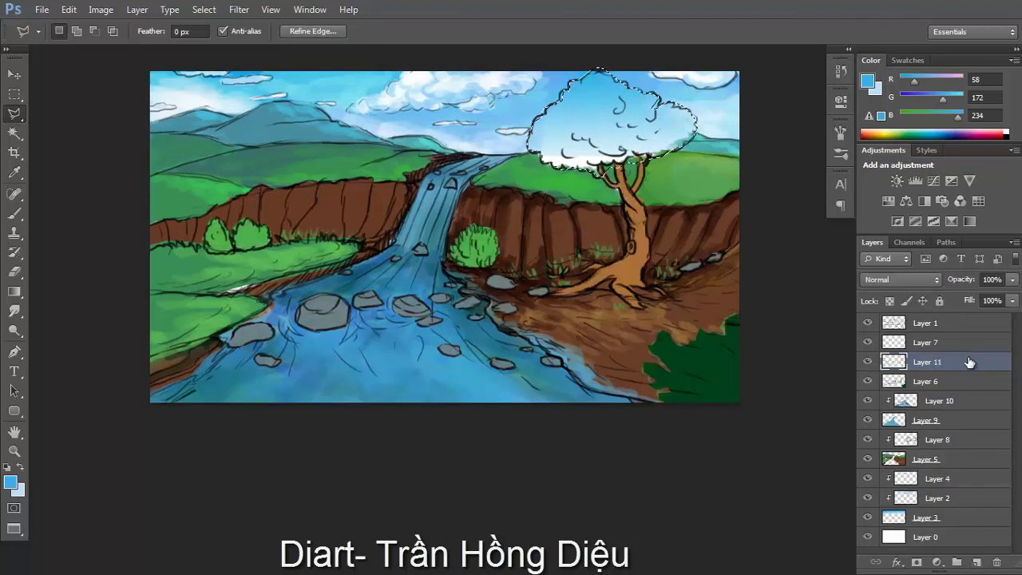
{"action": "key", "text": "b"}
{"action": "left_click", "coordinate": [709, 347], "text": "alt"}
{"action": "key", "text": "alt+BackSpace"}
{"action": "key", "text": "ctrl+d"}
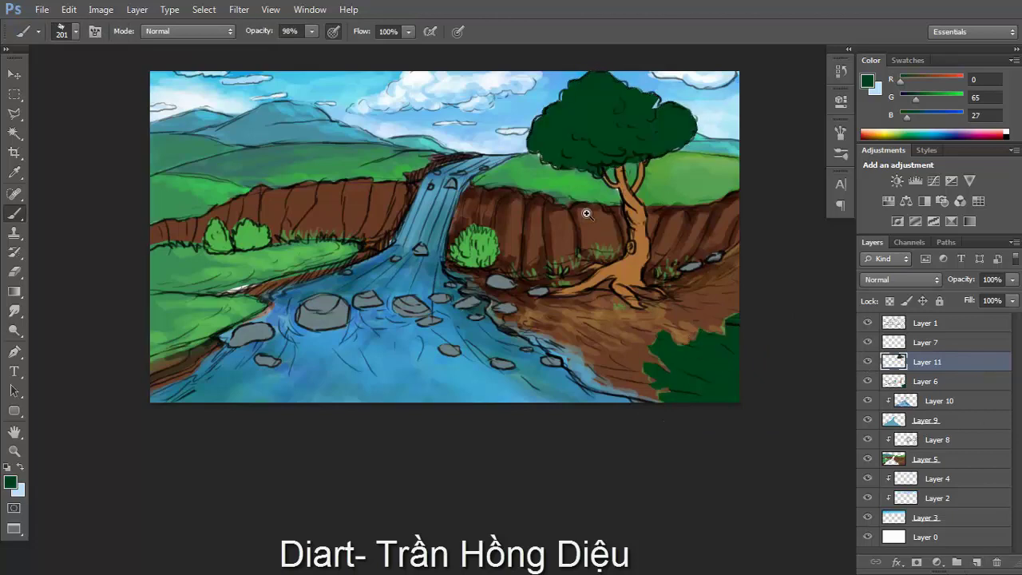
Paint lighter green highlights across the tree crown on a new clipped layer
{"action": "key", "text": "ctrl+minus"}
{"action": "key", "text": "ctrl+0"}
{"action": "left_click", "coordinate": [931, 97]}
{"action": "left_click_drag", "start_coordinate": [930, 96], "coordinate": [933, 97]}
{"action": "left_click", "coordinate": [975, 562]}
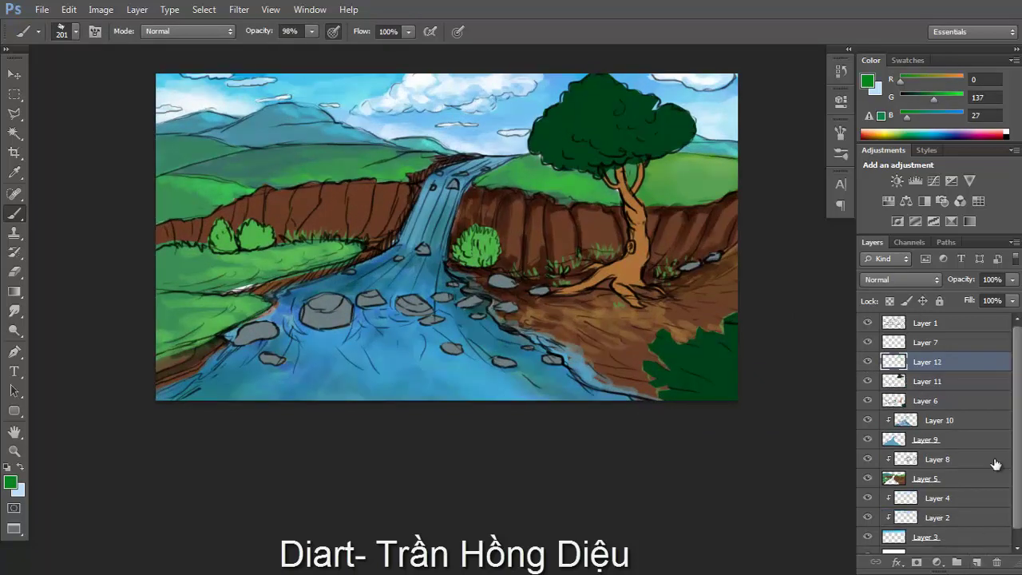
{"action": "key", "text": "ctrl+alt+g"}
{"action": "mouse_move", "coordinate": [640, 98]}
{"action": "left_mouse_down"}
{"action": "mouse_move", "coordinate": [605, 104]}
{"action": "mouse_move", "coordinate": [639, 112]}
{"action": "left_mouse_up"}
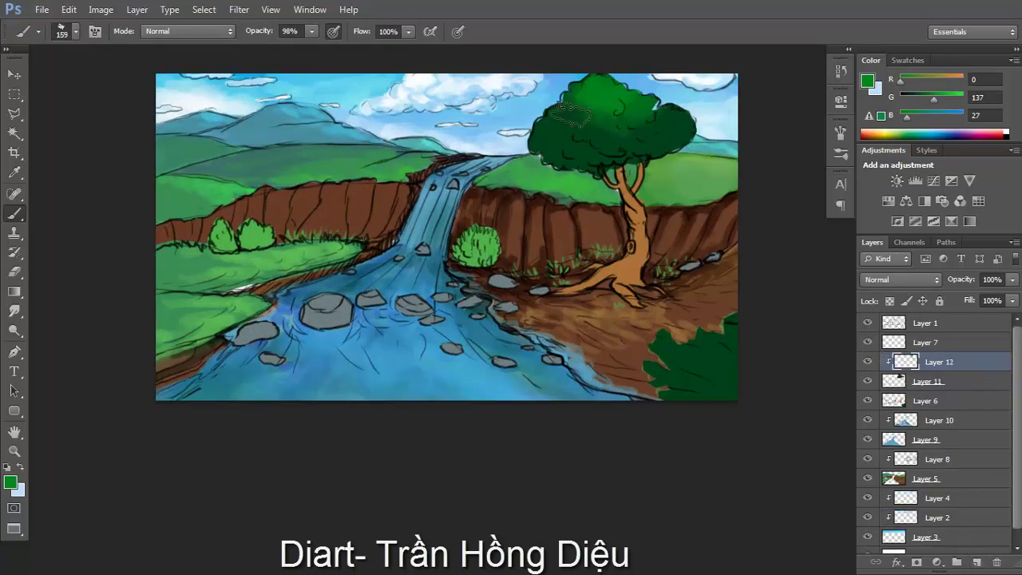
{"action": "mouse_move", "coordinate": [559, 128]}
{"action": "left_mouse_down"}
{"action": "mouse_move", "coordinate": [605, 103]}
{"action": "mouse_move", "coordinate": [691, 121]}
{"action": "left_mouse_up"}
{"action": "left_click_drag", "start_coordinate": [933, 99], "coordinate": [946, 99]}
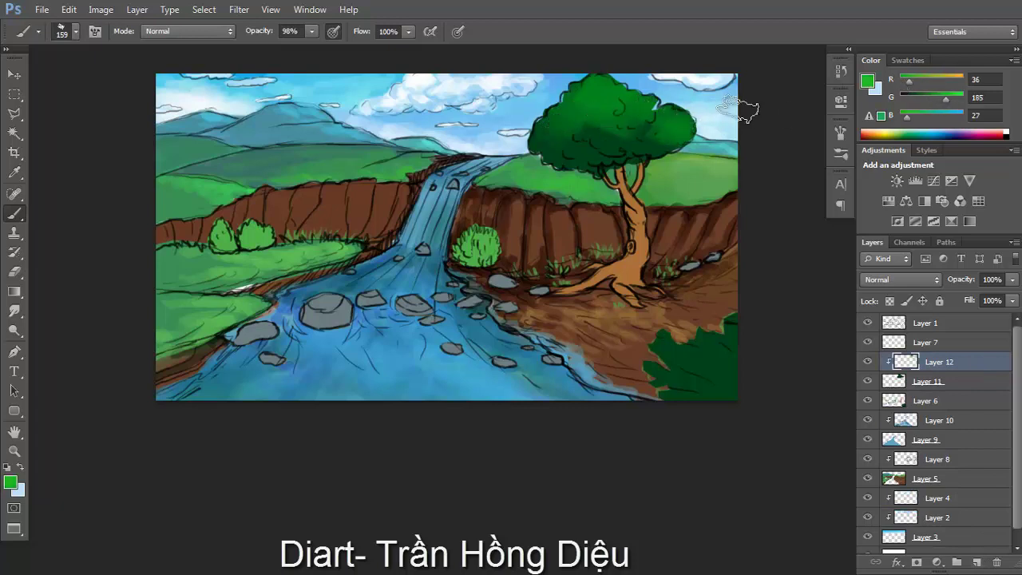
{"action": "mouse_move", "coordinate": [608, 103]}
{"action": "left_mouse_down"}
{"action": "mouse_move", "coordinate": [687, 136]}
{"action": "mouse_move", "coordinate": [546, 125]}
{"action": "left_mouse_up"}
Shade the crown's lower left with dark blue and sample dark greens and teals
{"action": "left_click", "coordinate": [947, 135]}
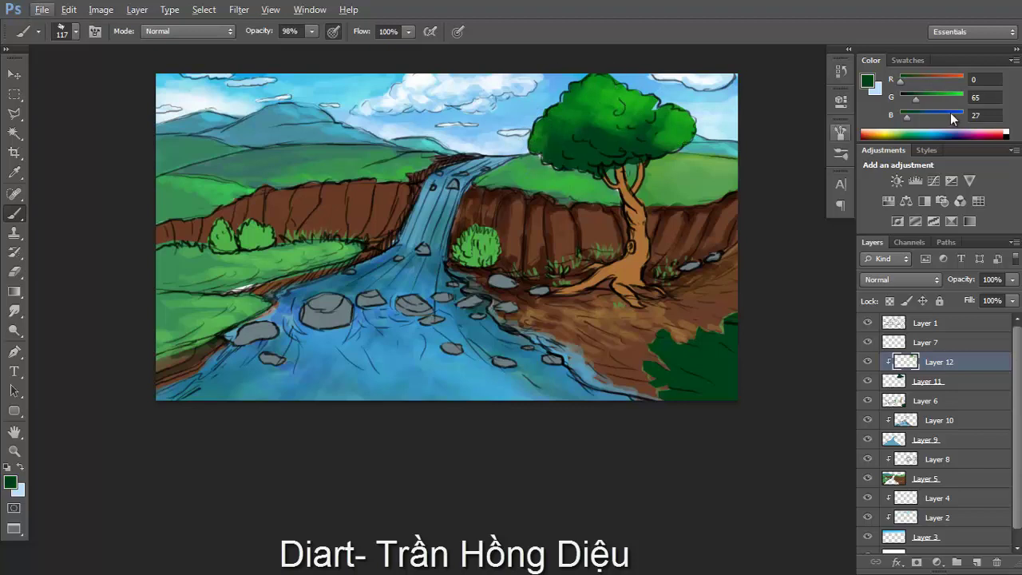
{"action": "left_click_drag", "start_coordinate": [910, 112], "coordinate": [935, 112]}
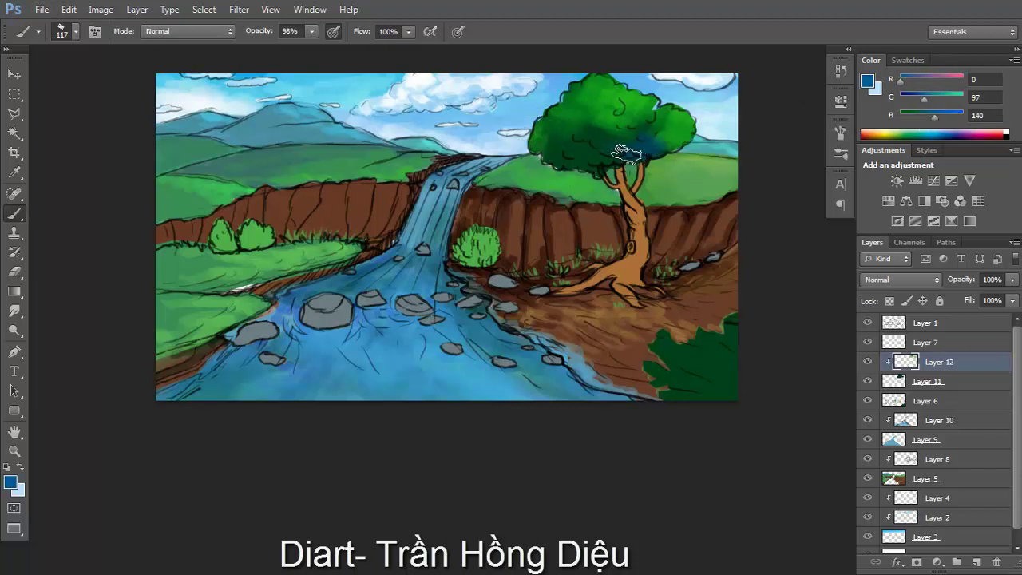
{"action": "left_click_drag", "start_coordinate": [626, 153], "coordinate": [553, 143]}
{"action": "left_click", "coordinate": [604, 137], "text": "alt"}
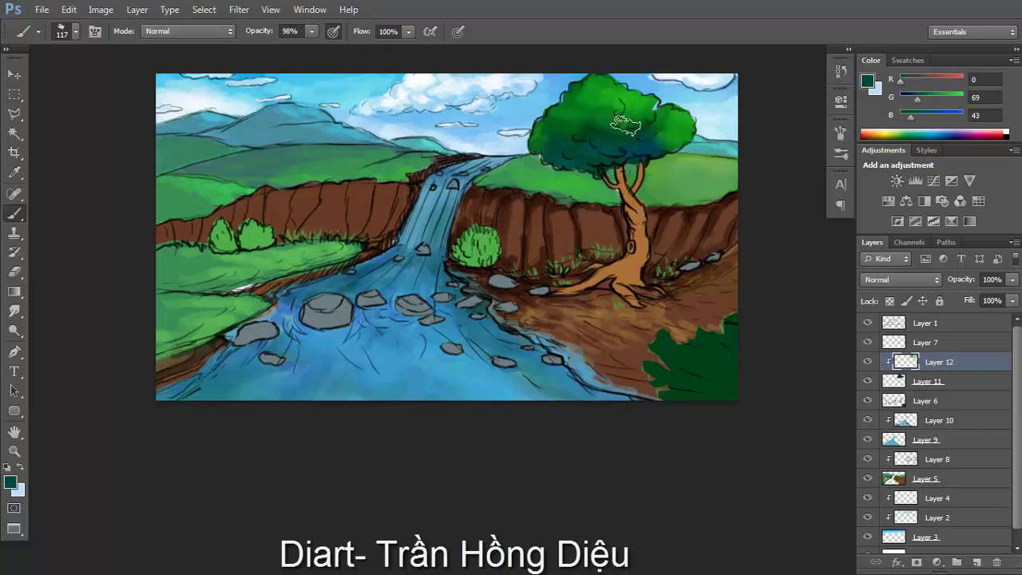
{"action": "left_click", "coordinate": [678, 130], "text": "alt"}
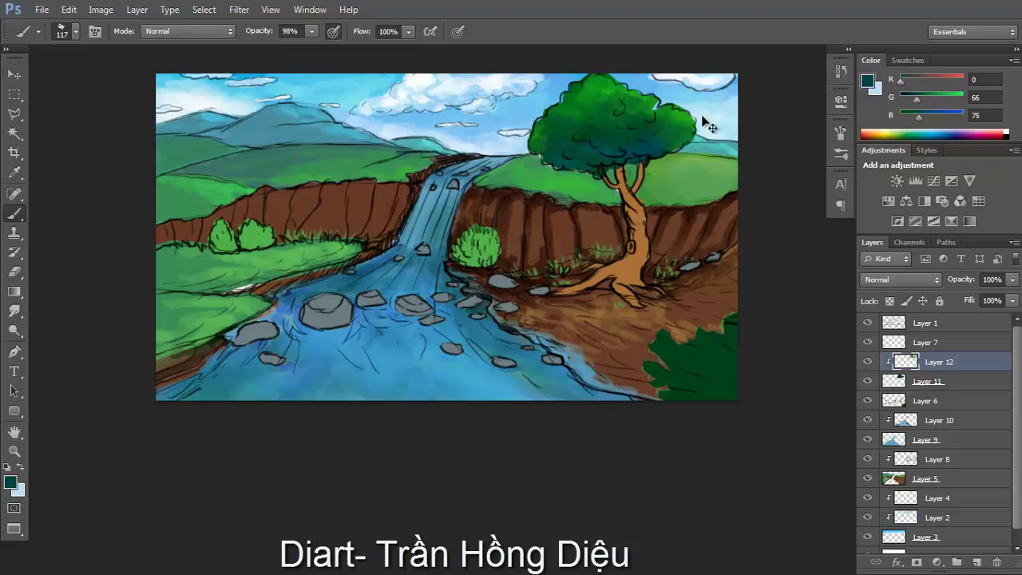
{"action": "scroll", "coordinate": [706, 125], "scroll_direction": "down", "scroll_amount": 3}
{"action": "scroll", "coordinate": [639, 200], "scroll_direction": "up", "scroll_amount": 2}
{"action": "left_click", "coordinate": [621, 209], "text": "ctrl"}
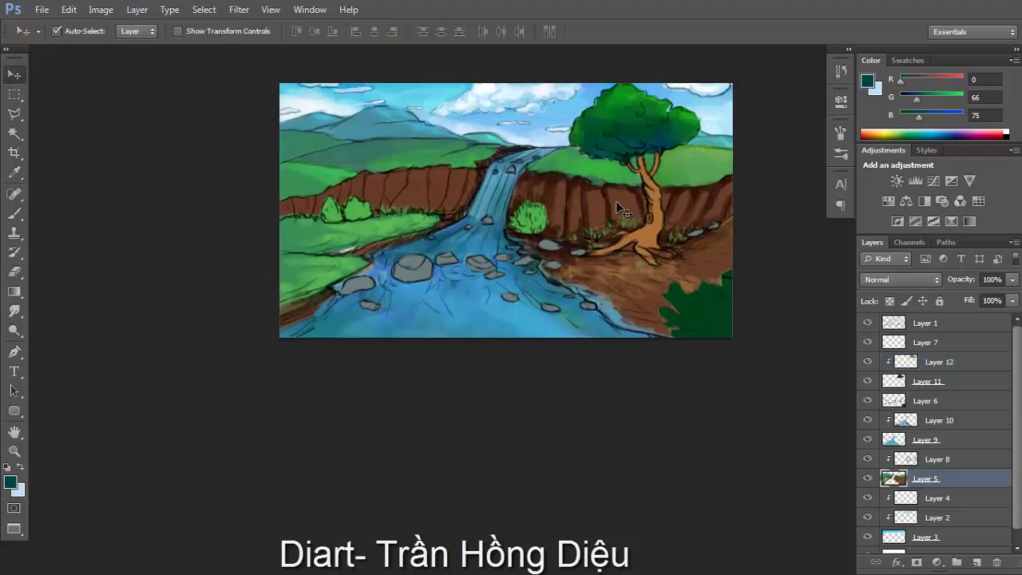
On Layer 8, darken the cliff beside the waterfall and the left cliff with sampled brown
{"action": "left_click", "coordinate": [955, 463]}
{"action": "key", "text": "b"}
{"action": "scroll", "coordinate": [479, 192], "scroll_direction": "up", "scroll_amount": 2}
{"action": "left_click", "coordinate": [466, 168], "text": "alt"}
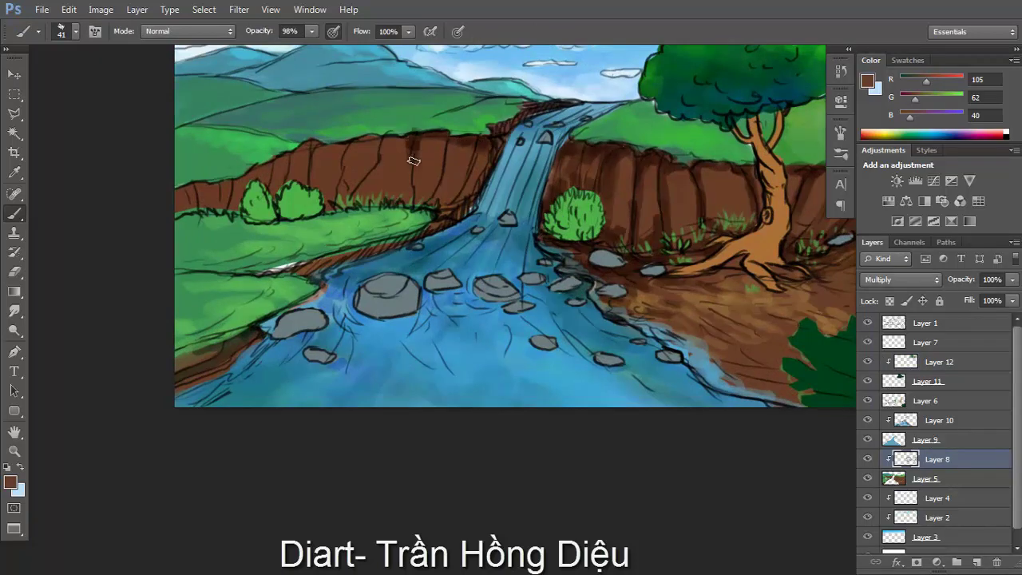
{"action": "left_click_drag", "start_coordinate": [462, 151], "coordinate": [453, 197]}
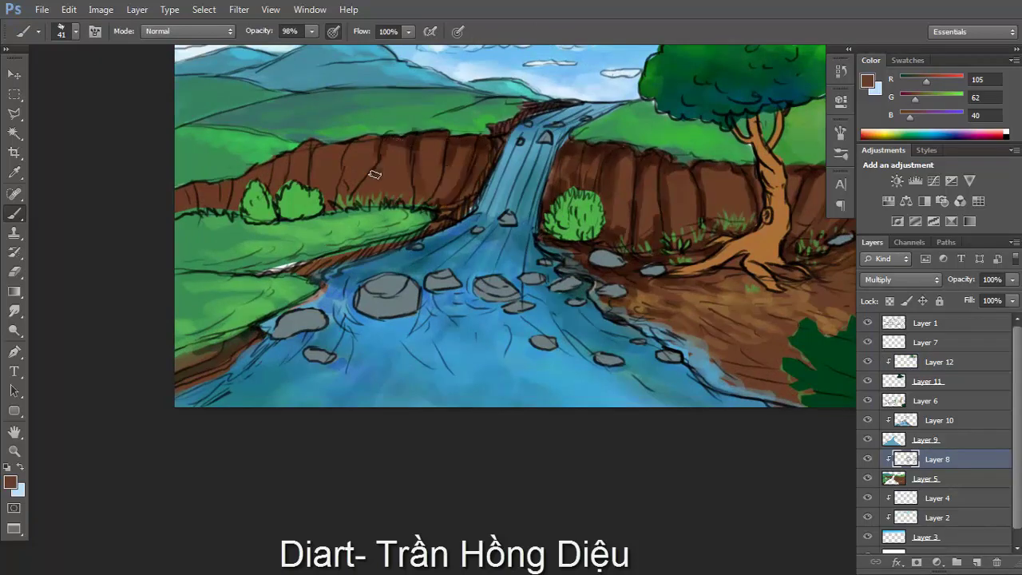
{"action": "left_click_drag", "start_coordinate": [383, 198], "coordinate": [479, 191]}
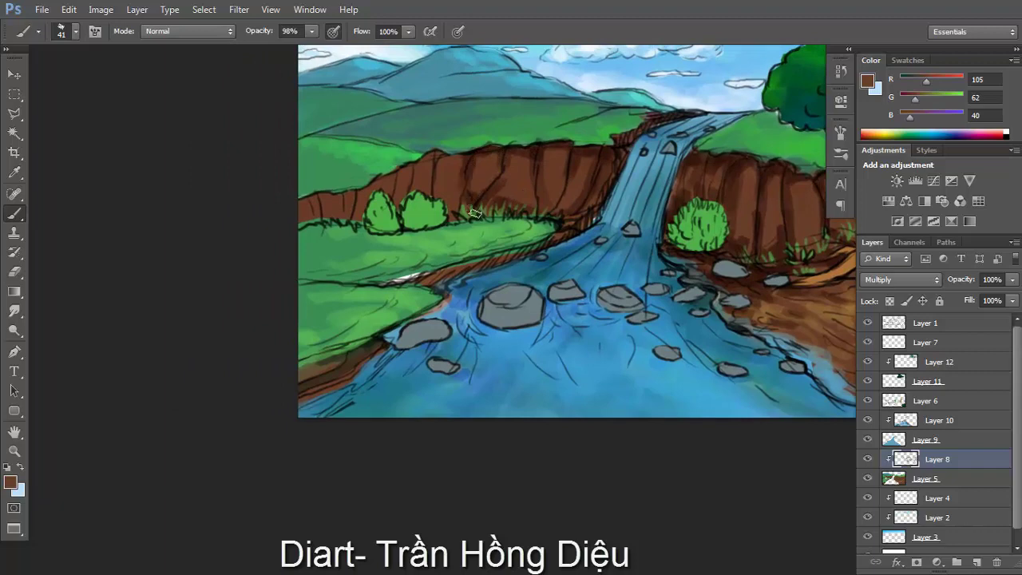
{"action": "left_click_drag", "start_coordinate": [435, 161], "coordinate": [411, 187]}
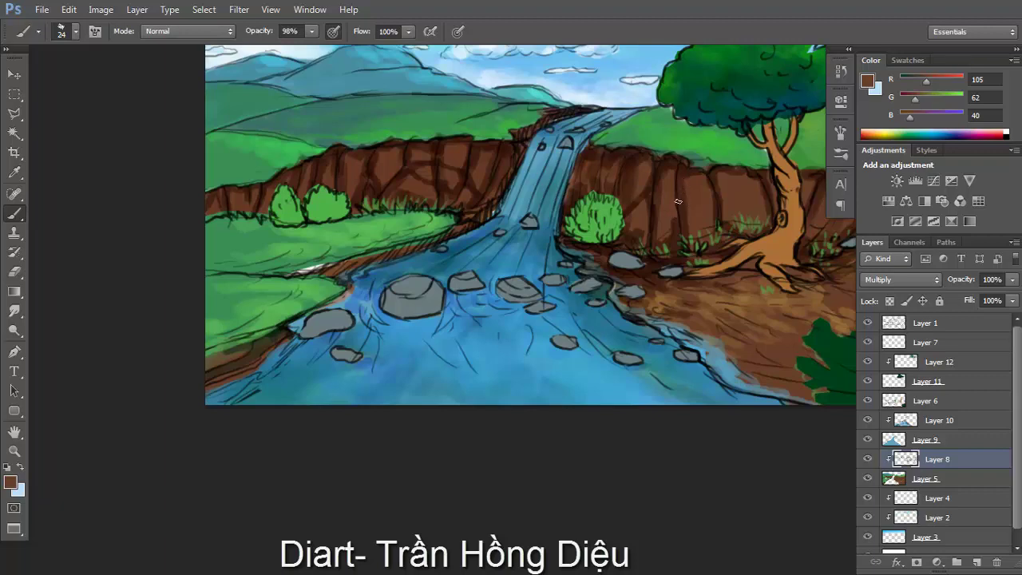
Darken the right cliff behind the tree, pick an olive green, and add a clipped layer
{"action": "scroll", "coordinate": [675, 228], "scroll_direction": "down", "scroll_amount": 3}
{"action": "scroll", "coordinate": [661, 228], "scroll_direction": "up", "scroll_amount": 3}
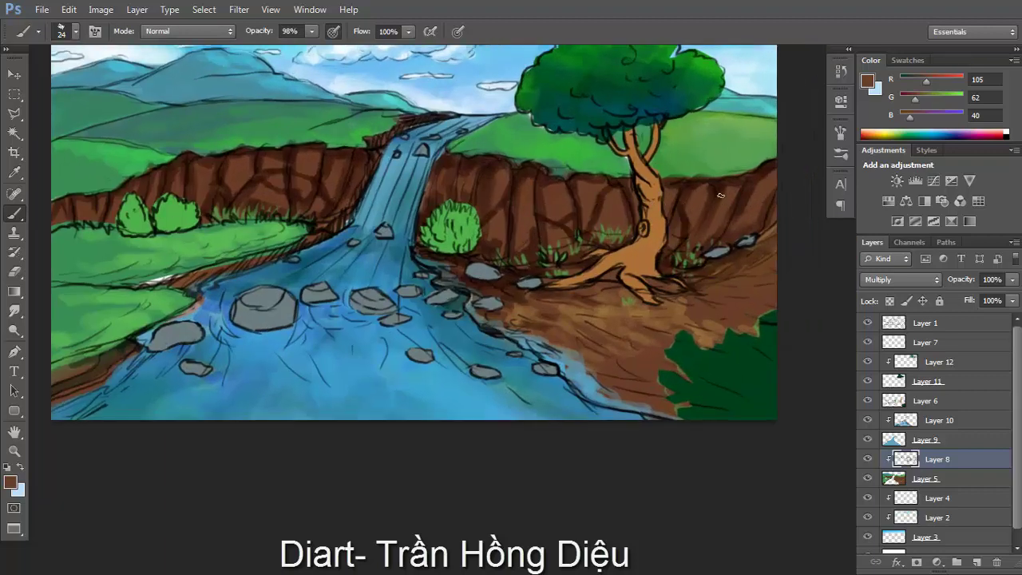
{"action": "left_click_drag", "start_coordinate": [720, 194], "coordinate": [705, 233]}
{"action": "scroll", "coordinate": [768, 183], "scroll_direction": "down", "scroll_amount": 3}
{"action": "scroll", "coordinate": [669, 217], "scroll_direction": "up", "scroll_amount": 4}
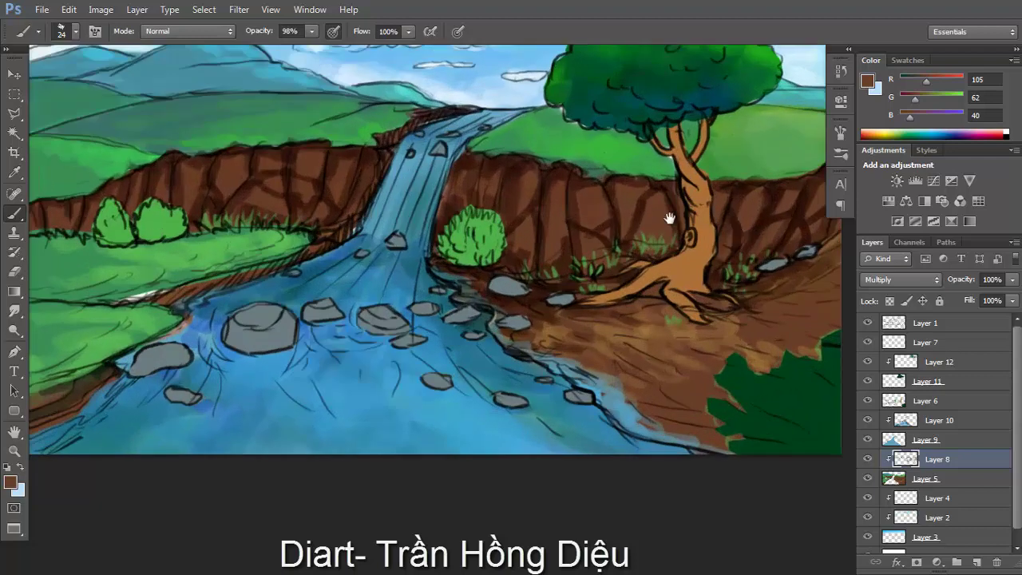
{"action": "mouse_move", "coordinate": [915, 98]}
{"action": "left_mouse_down"}
{"action": "mouse_move", "coordinate": [949, 99]}
{"action": "mouse_move", "coordinate": [941, 80]}
{"action": "left_mouse_up"}
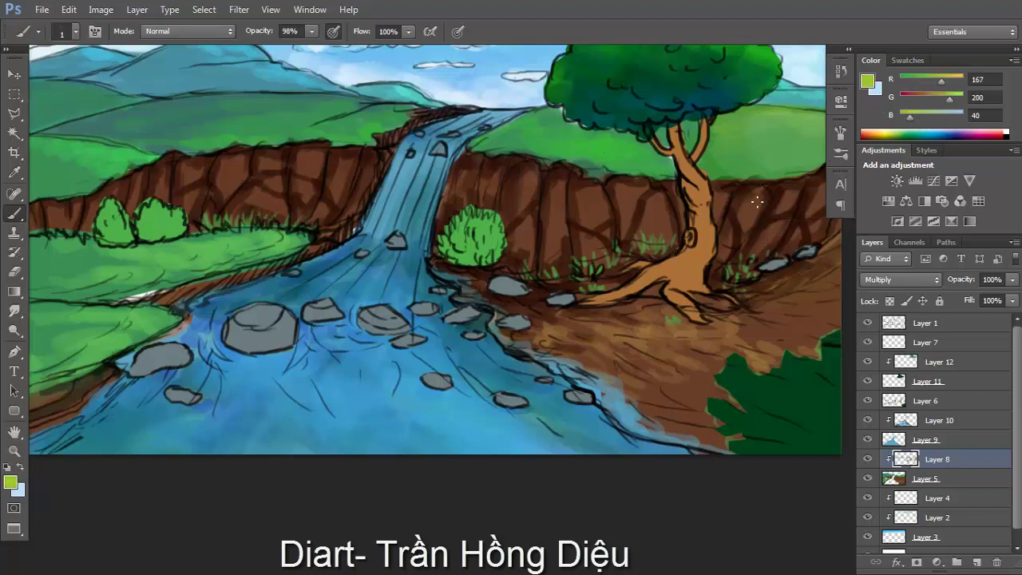
{"action": "left_click", "coordinate": [978, 561]}
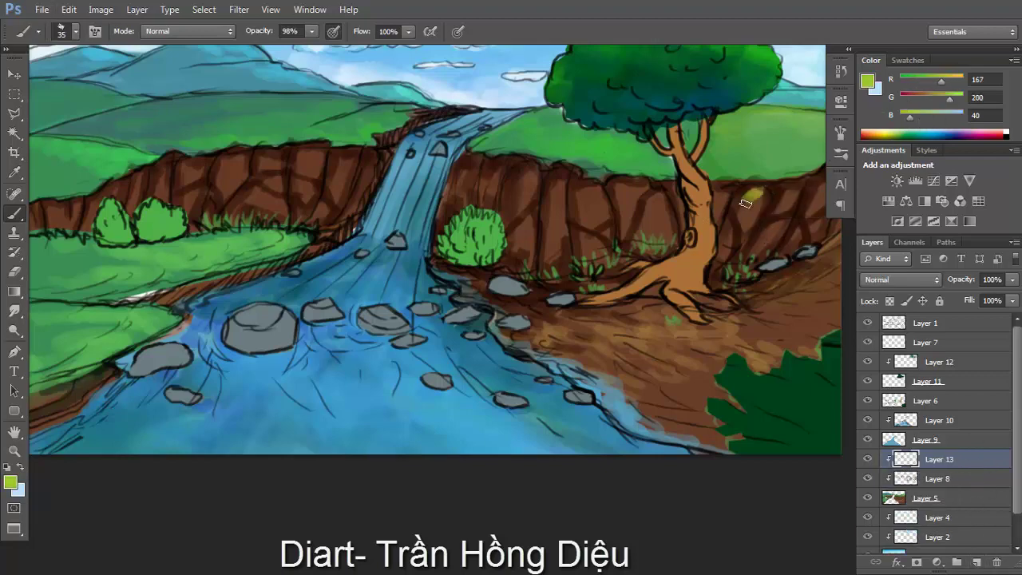
Pick an ochre and brush warm highlights onto the cliff faces
{"action": "scroll", "coordinate": [724, 185], "scroll_direction": "down", "scroll_amount": 2}
{"action": "scroll", "coordinate": [724, 185], "scroll_direction": "down", "scroll_amount": 1}
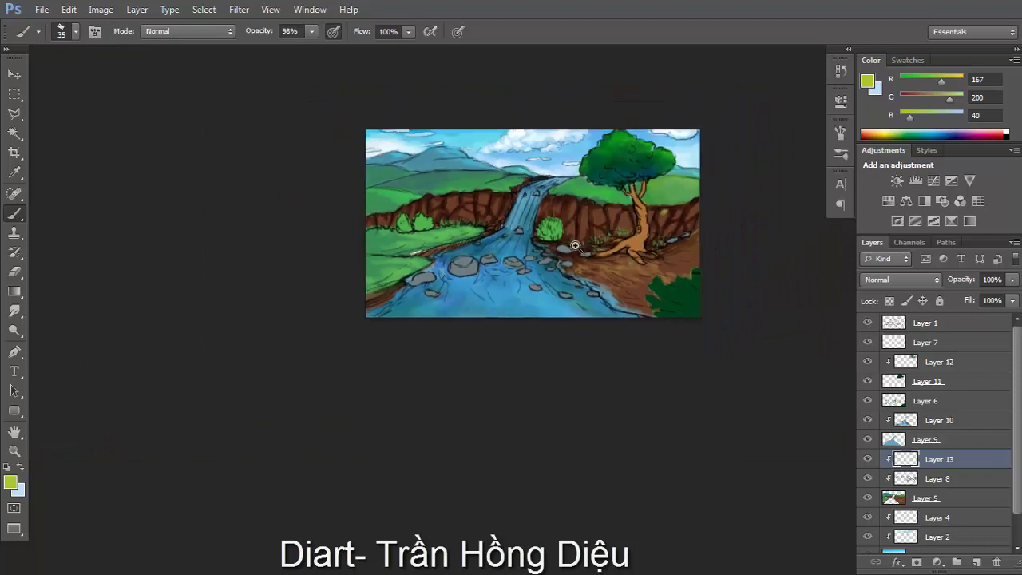
{"action": "key", "text": "ctrl+0"}
{"action": "mouse_move", "coordinate": [950, 101]}
{"action": "left_mouse_down"}
{"action": "mouse_move", "coordinate": [934, 102]}
{"action": "mouse_move", "coordinate": [944, 83]}
{"action": "left_mouse_up"}
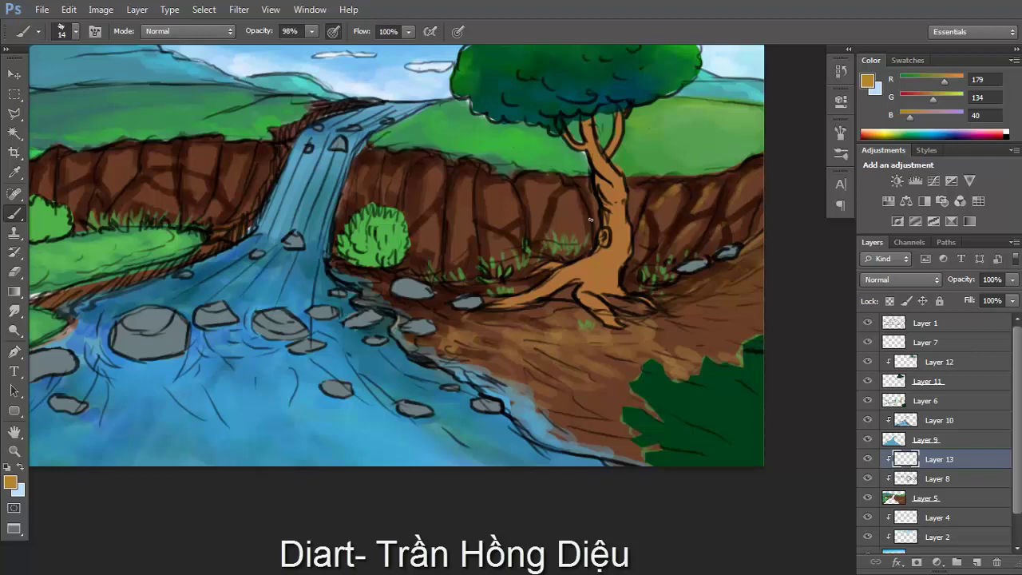
{"action": "scroll", "coordinate": [590, 220], "scroll_direction": "down", "scroll_amount": 1}
{"action": "scroll", "coordinate": [579, 172], "scroll_direction": "up", "scroll_amount": 2}
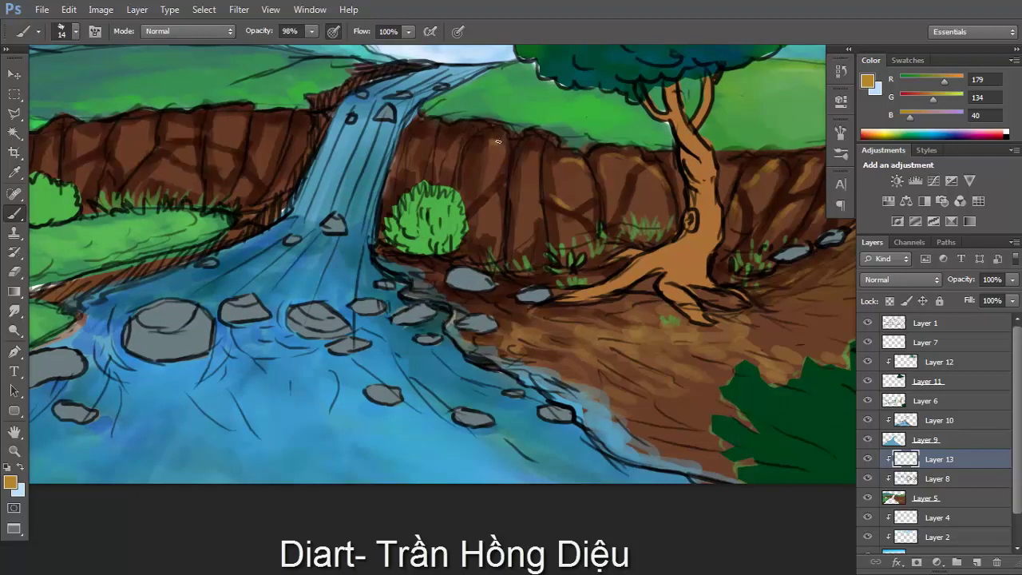
{"action": "scroll", "coordinate": [533, 237], "scroll_direction": "down", "scroll_amount": 3}
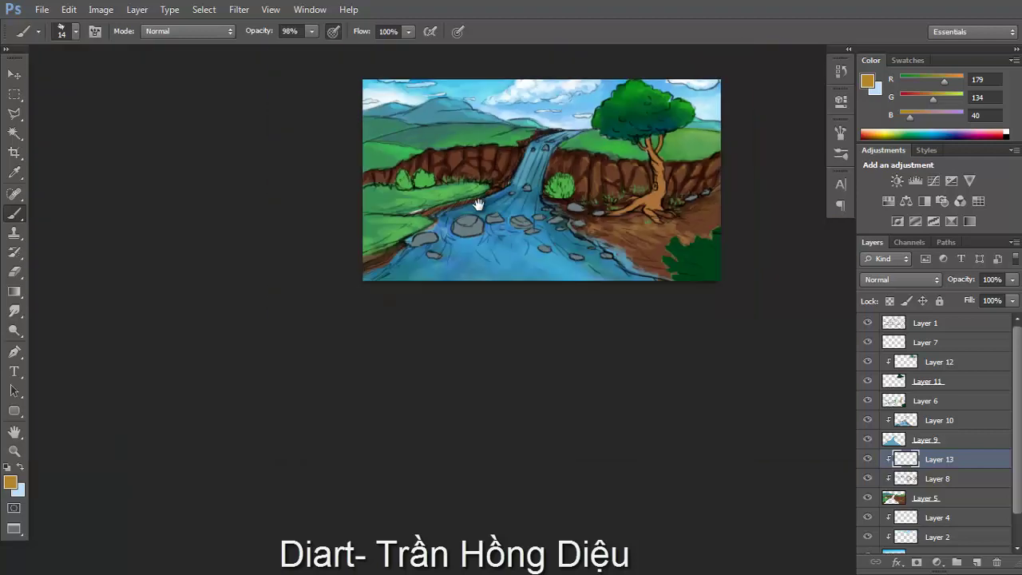
{"action": "scroll", "coordinate": [544, 253], "scroll_direction": "up", "scroll_amount": 2}
{"action": "left_click_drag", "start_coordinate": [545, 253], "coordinate": [599, 194]}
{"action": "scroll", "coordinate": [599, 194], "scroll_direction": "up", "scroll_amount": 2}
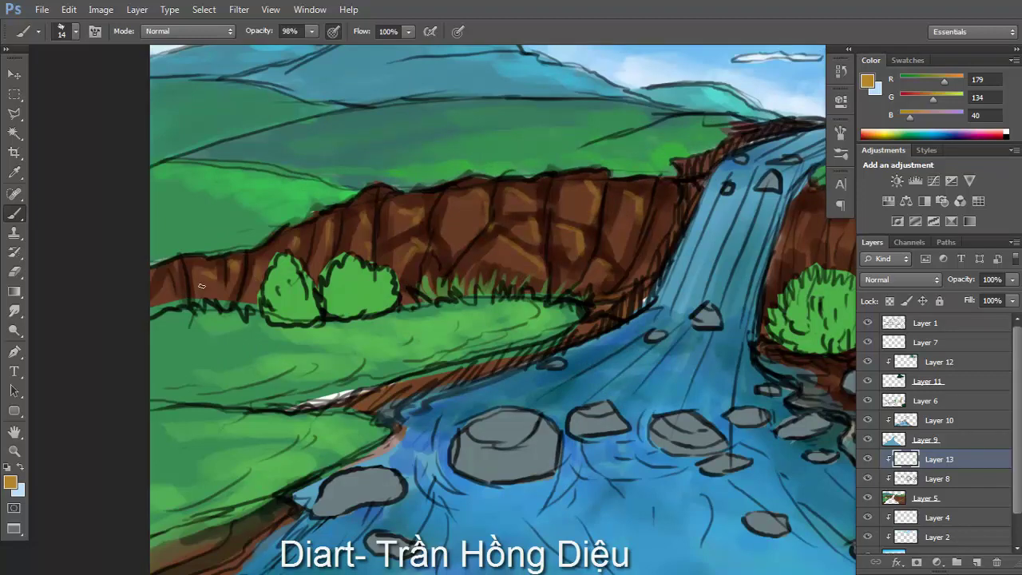
{"action": "scroll", "coordinate": [201, 285], "scroll_direction": "down", "scroll_amount": 3}
{"action": "scroll", "coordinate": [527, 194], "scroll_direction": "up", "scroll_amount": 1}
{"action": "scroll", "coordinate": [527, 194], "scroll_direction": "up", "scroll_amount": 1}
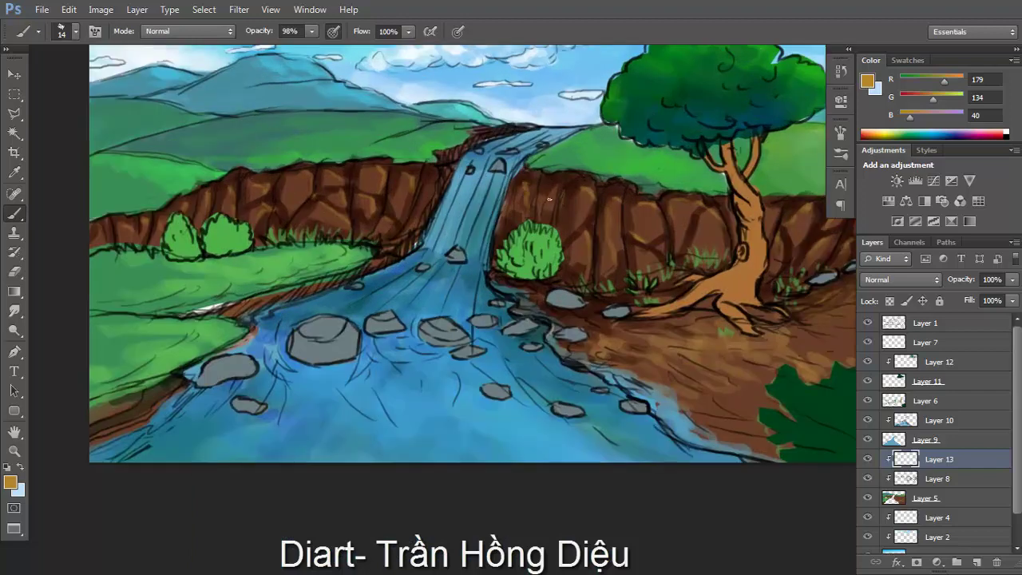
Make Layer 6 active and add a new layer above it
{"action": "key", "text": "v"}
{"action": "scroll", "coordinate": [527, 239], "scroll_direction": "down", "scroll_amount": 3}
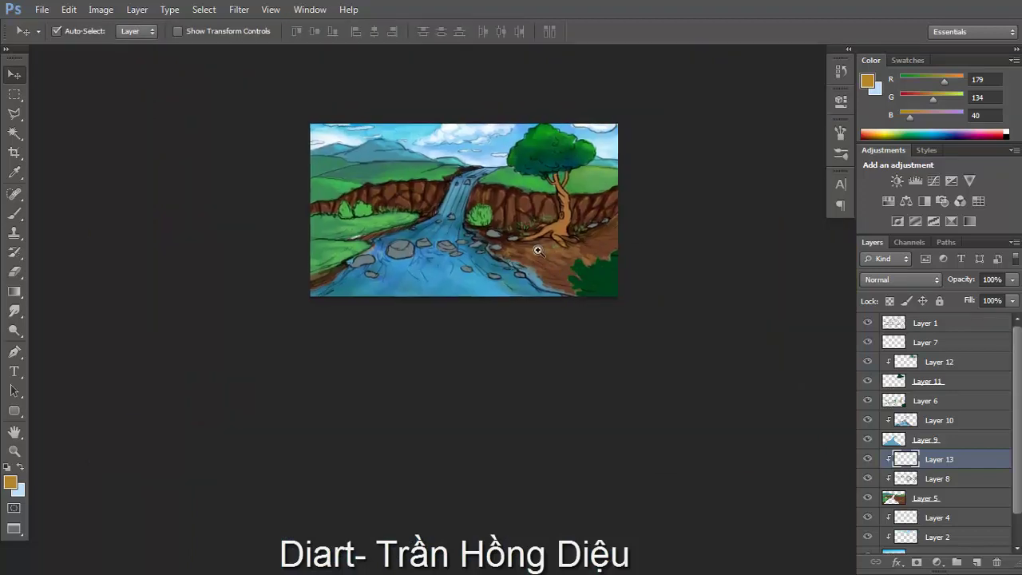
{"action": "scroll", "coordinate": [571, 274], "scroll_direction": "up", "scroll_amount": 2}
{"action": "scroll", "coordinate": [571, 274], "scroll_direction": "up", "scroll_amount": 1}
{"action": "left_click_drag", "start_coordinate": [571, 274], "coordinate": [608, 285]}
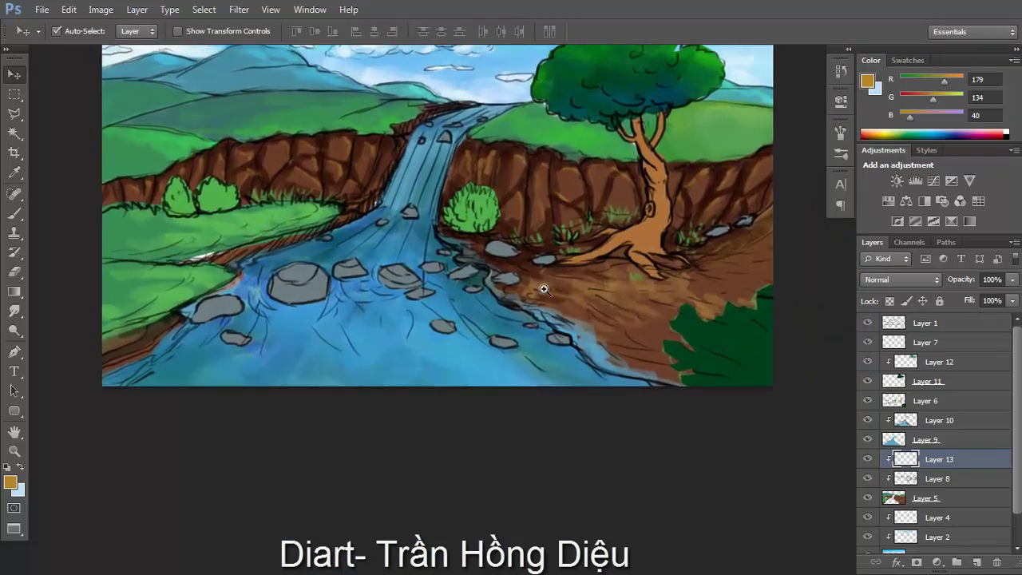
{"action": "scroll", "coordinate": [608, 285], "scroll_direction": "up", "scroll_amount": 2}
{"action": "scroll", "coordinate": [608, 285], "scroll_direction": "down", "scroll_amount": 2}
{"action": "scroll", "coordinate": [511, 280], "scroll_direction": "down", "scroll_amount": 1}
{"action": "scroll", "coordinate": [412, 345], "scroll_direction": "up", "scroll_amount": 2}
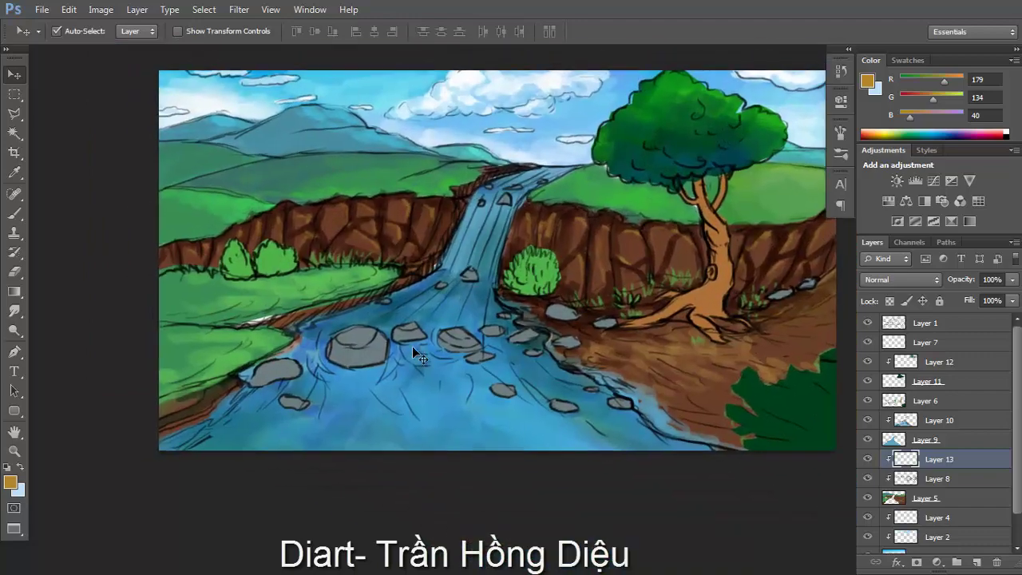
{"action": "scroll", "coordinate": [393, 349], "scroll_direction": "up", "scroll_amount": 1}
{"action": "left_click", "coordinate": [394, 350]}
{"action": "scroll", "coordinate": [394, 350], "scroll_direction": "up", "scroll_amount": 1}
{"action": "left_click", "coordinate": [975, 562]}
Clip the new layer to Layer 6 and set its blending mode to Multiply
{"action": "left_click", "coordinate": [972, 411], "text": "alt"}
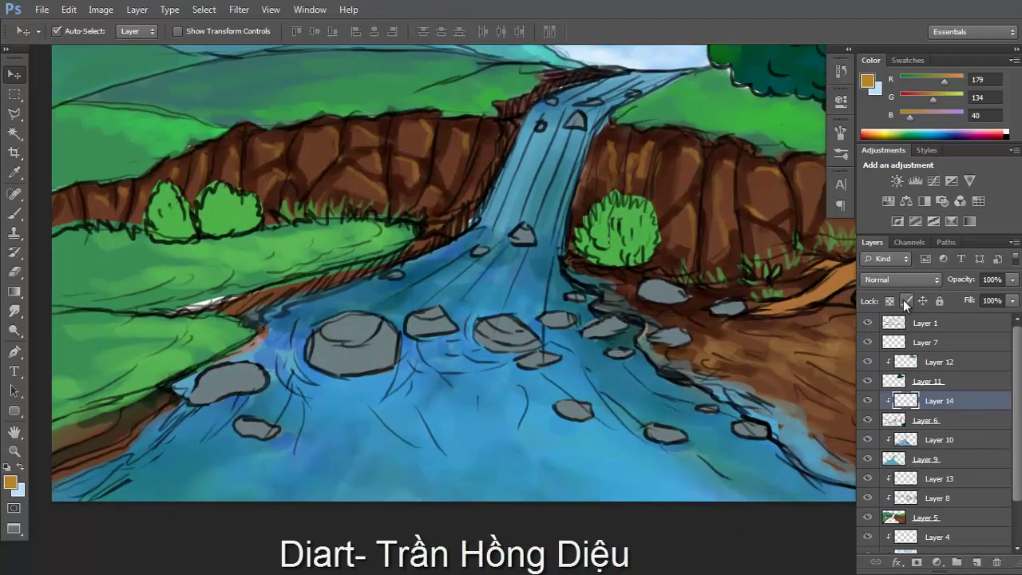
{"action": "left_click", "coordinate": [902, 280]}
{"action": "left_click", "coordinate": [878, 54]}
{"action": "key", "text": "b"}
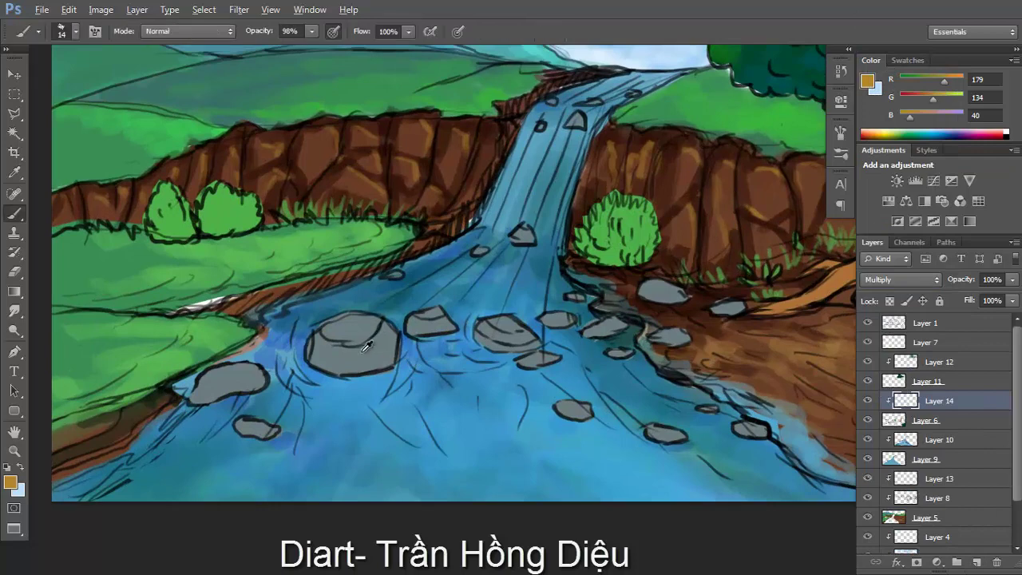
Darken the large river rock and the surrounding rocks with sampled greys
{"action": "left_click", "coordinate": [368, 347], "text": "alt"}
{"action": "mouse_move", "coordinate": [320, 352]}
{"action": "left_mouse_down"}
{"action": "mouse_move", "coordinate": [345, 367]}
{"action": "mouse_move", "coordinate": [392, 335]}
{"action": "mouse_move", "coordinate": [312, 371]}
{"action": "mouse_move", "coordinate": [383, 347]}
{"action": "mouse_move", "coordinate": [367, 351]}
{"action": "left_mouse_up"}
{"action": "left_click", "coordinate": [359, 351], "text": "alt"}
{"action": "mouse_move", "coordinate": [207, 391]}
{"action": "left_mouse_down"}
{"action": "mouse_move", "coordinate": [232, 375]}
{"action": "mouse_move", "coordinate": [268, 375]}
{"action": "left_mouse_up"}
{"action": "left_click_drag", "start_coordinate": [240, 427], "coordinate": [263, 433]}
{"action": "mouse_move", "coordinate": [411, 328]}
{"action": "left_mouse_down"}
{"action": "mouse_move", "coordinate": [535, 343]}
{"action": "mouse_move", "coordinate": [571, 301]}
{"action": "left_mouse_up"}
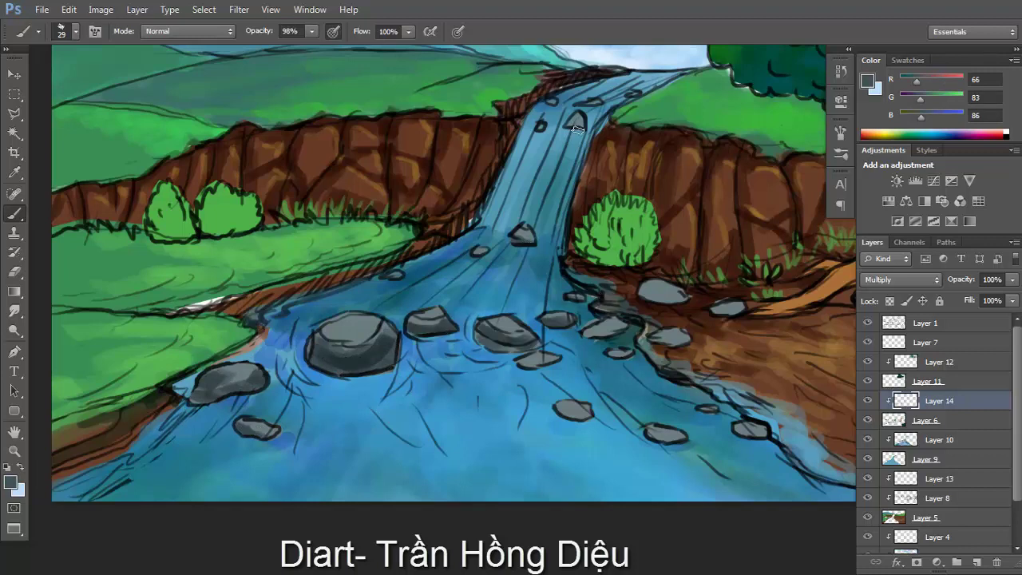
{"action": "left_click_drag", "start_coordinate": [562, 411], "coordinate": [589, 413]}
{"action": "left_click_drag", "start_coordinate": [527, 361], "coordinate": [551, 363]}
{"action": "left_click_drag", "start_coordinate": [588, 332], "coordinate": [627, 329]}
{"action": "left_click_drag", "start_coordinate": [592, 355], "coordinate": [623, 355]}
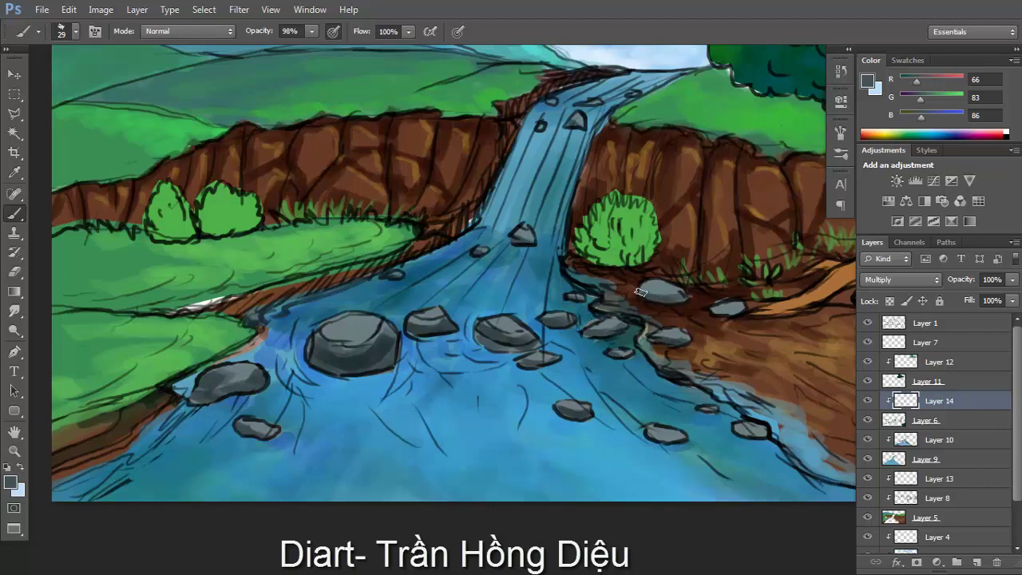
{"action": "left_click_drag", "start_coordinate": [648, 431], "coordinate": [684, 436]}
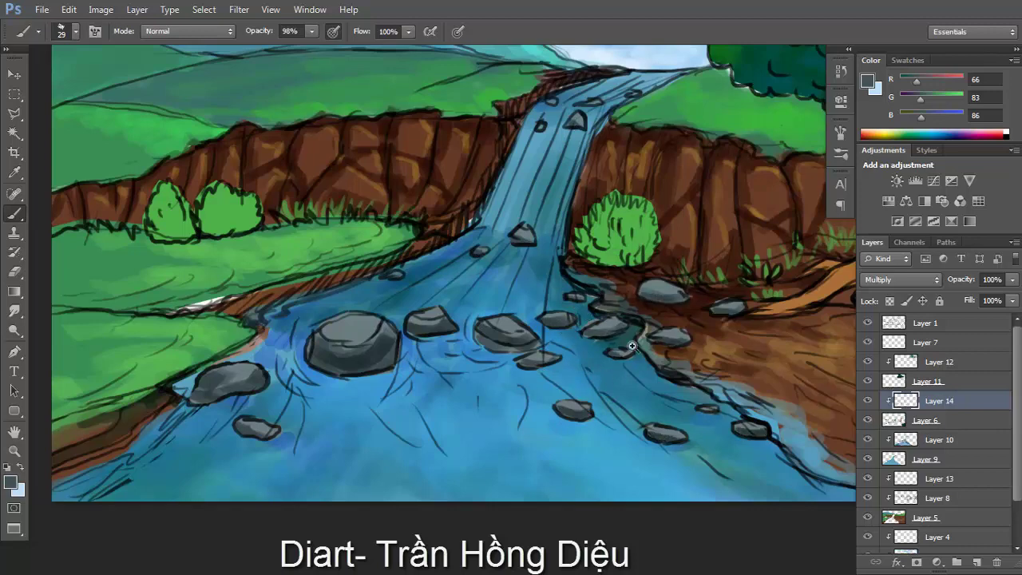
Zoom out to view the whole painting and make Layer 6 active
{"action": "key", "text": "ctrl+minus"}
{"action": "key", "text": "ctrl+plus"}
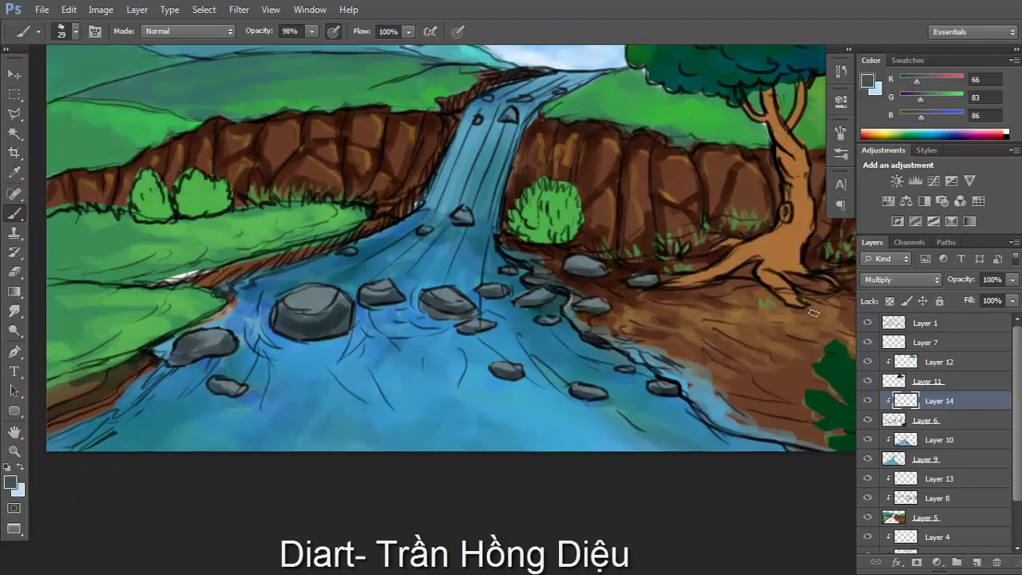
{"action": "key", "text": "v"}
{"action": "key", "text": "ctrl+minus"}
{"action": "key", "text": "ctrl+plus"}
{"action": "left_click", "coordinate": [579, 259]}
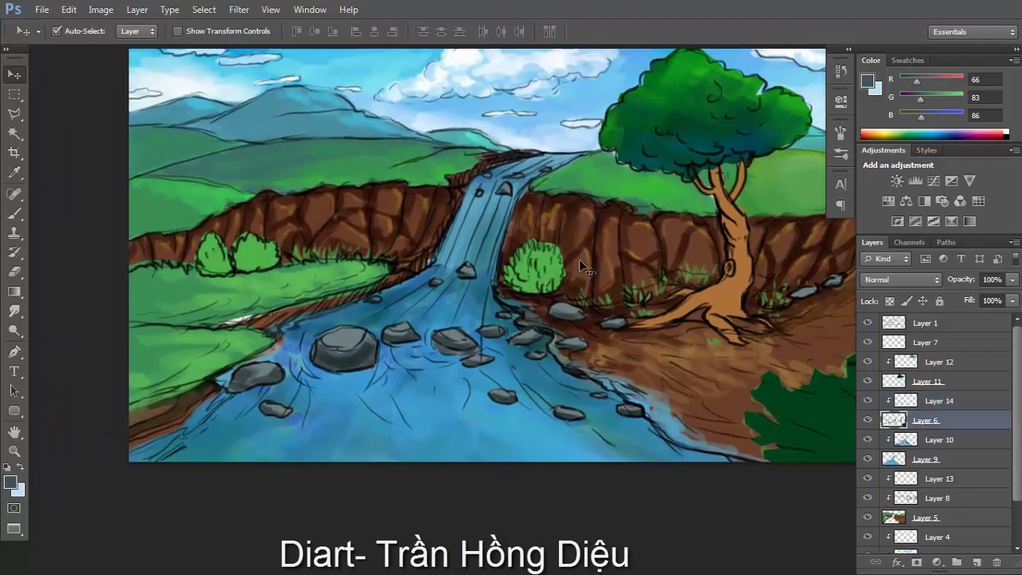
{"action": "scroll", "coordinate": [607, 268], "scroll_direction": "down", "scroll_amount": 5}
{"action": "scroll", "coordinate": [662, 232], "scroll_direction": "up", "scroll_amount": 3}
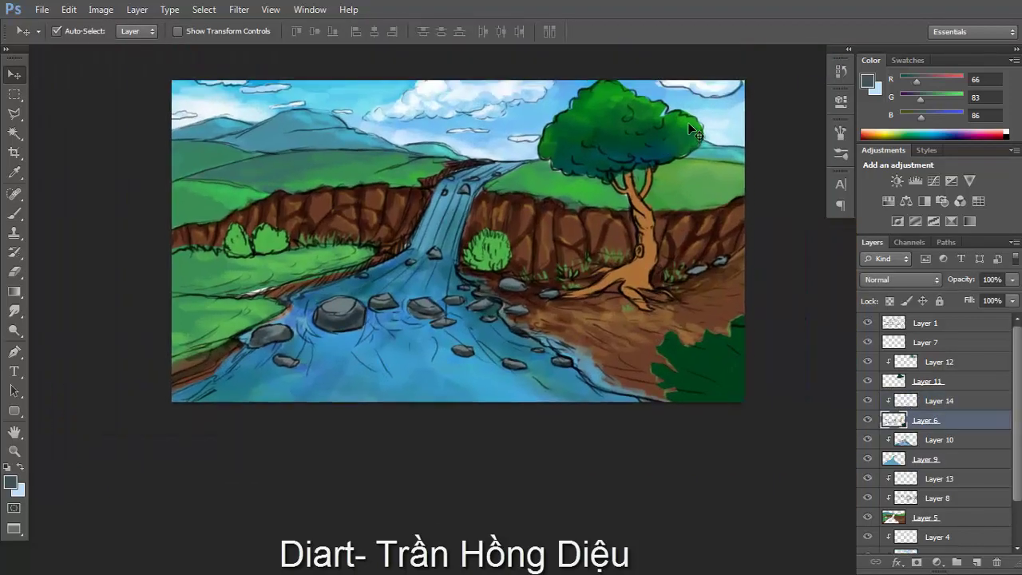
Apply Color Balance (-19/-29/-100) to the foliage on Layer 12
{"action": "left_click", "coordinate": [692, 130]}
{"action": "key", "text": "ctrl+b"}
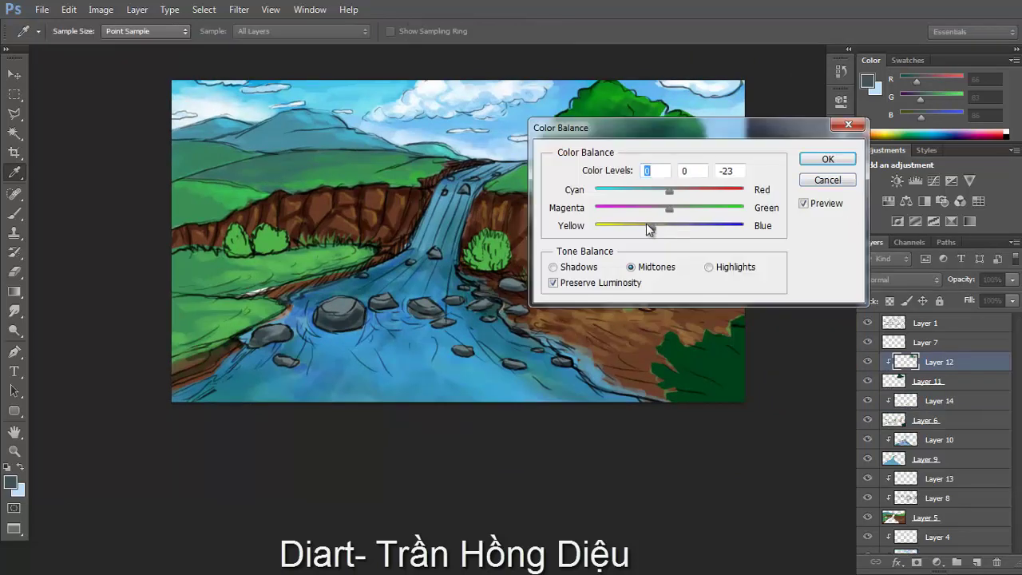
{"action": "left_click_drag", "start_coordinate": [599, 127], "coordinate": [792, 155]}
{"action": "left_click_drag", "start_coordinate": [863, 257], "coordinate": [789, 257]}
{"action": "mouse_move", "coordinate": [849, 239]}
{"action": "left_mouse_down"}
{"action": "mouse_move", "coordinate": [950, 246]}
{"action": "mouse_move", "coordinate": [829, 238]}
{"action": "mouse_move", "coordinate": [775, 221]}
{"action": "mouse_move", "coordinate": [834, 220]}
{"action": "left_mouse_up"}
{"action": "mouse_move", "coordinate": [789, 256]}
{"action": "left_mouse_down"}
{"action": "mouse_move", "coordinate": [861, 259]}
{"action": "mouse_move", "coordinate": [783, 258]}
{"action": "left_mouse_up"}
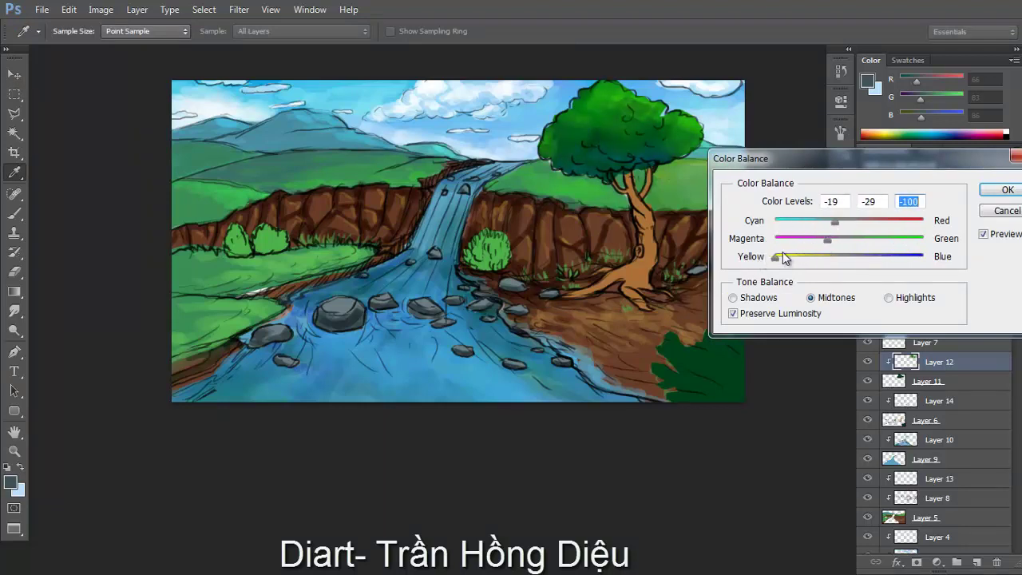
{"action": "key", "text": "Return"}
Brush light-green highlights onto the treetop with an enlarged brush
{"action": "key", "text": "b"}
{"action": "left_click", "coordinate": [697, 124], "text": "alt"}
{"action": "left_click_drag", "start_coordinate": [937, 98], "coordinate": [952, 98]}
{"action": "left_click_drag", "start_coordinate": [907, 81], "coordinate": [925, 81]}
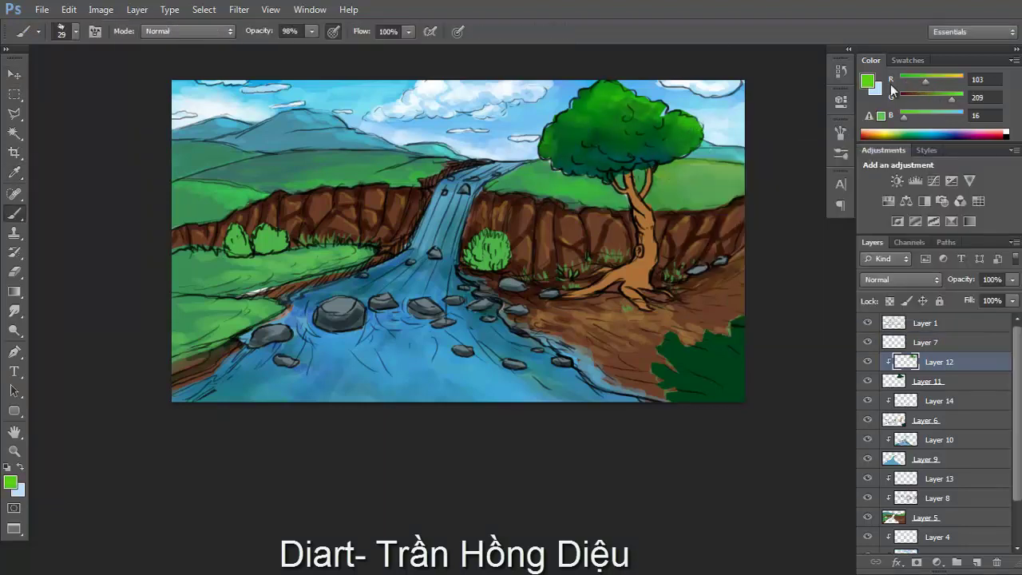
{"action": "key", "text": "bracketright"}
{"action": "key", "text": "bracketright"}
{"action": "key", "text": "bracketright"}
{"action": "left_click_drag", "start_coordinate": [687, 120], "coordinate": [614, 100]}
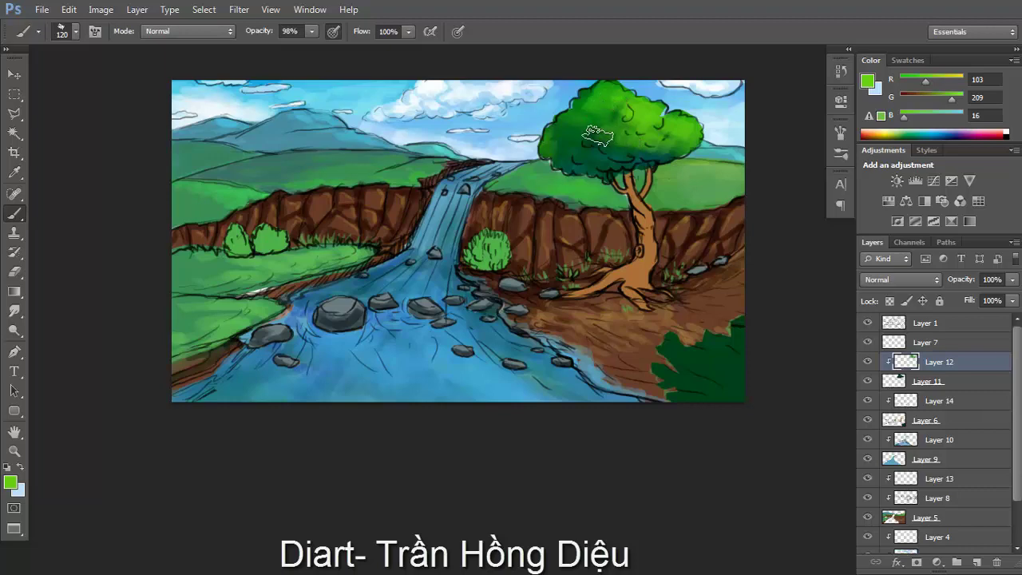
Set Layer 14 to Multiply and shade the bush beside the waterfall dark teal
{"action": "scroll", "coordinate": [498, 268], "scroll_direction": "up", "scroll_amount": 1}
{"action": "scroll", "coordinate": [498, 268], "scroll_direction": "up", "scroll_amount": 1}
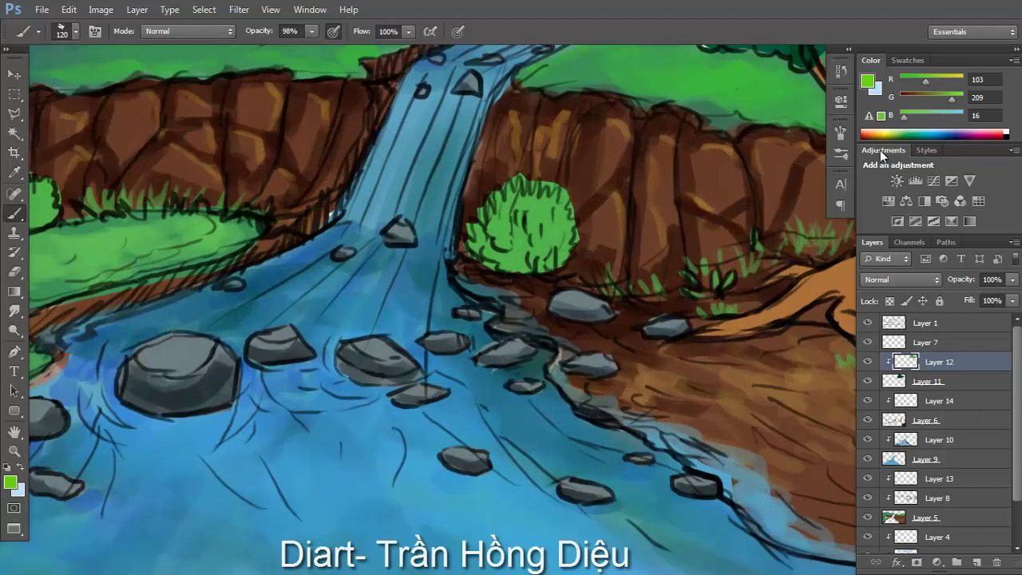
{"action": "left_click", "coordinate": [926, 132]}
{"action": "left_click_drag", "start_coordinate": [511, 233], "coordinate": [482, 232]}
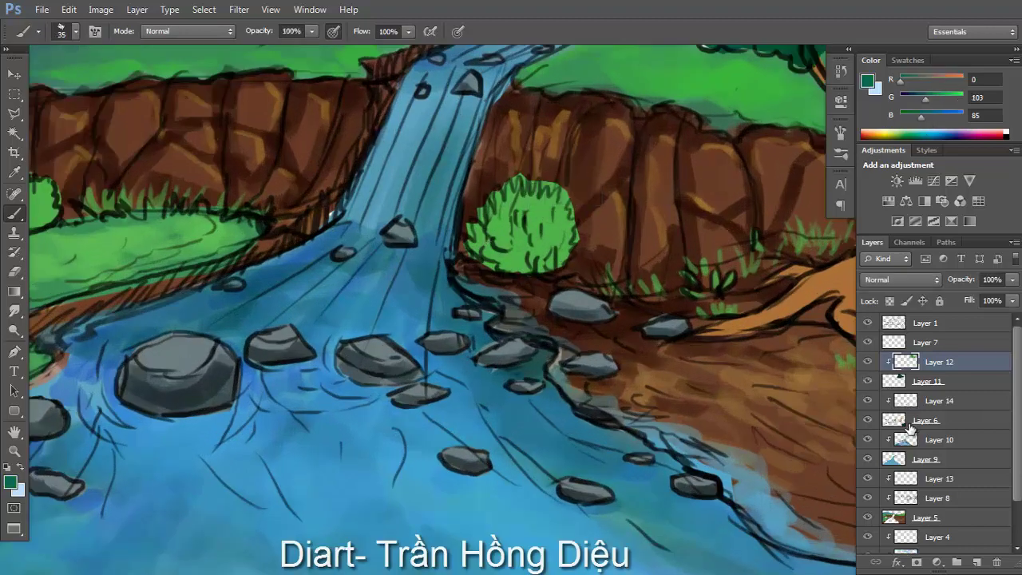
{"action": "left_click", "coordinate": [874, 420]}
{"action": "left_click", "coordinate": [873, 401]}
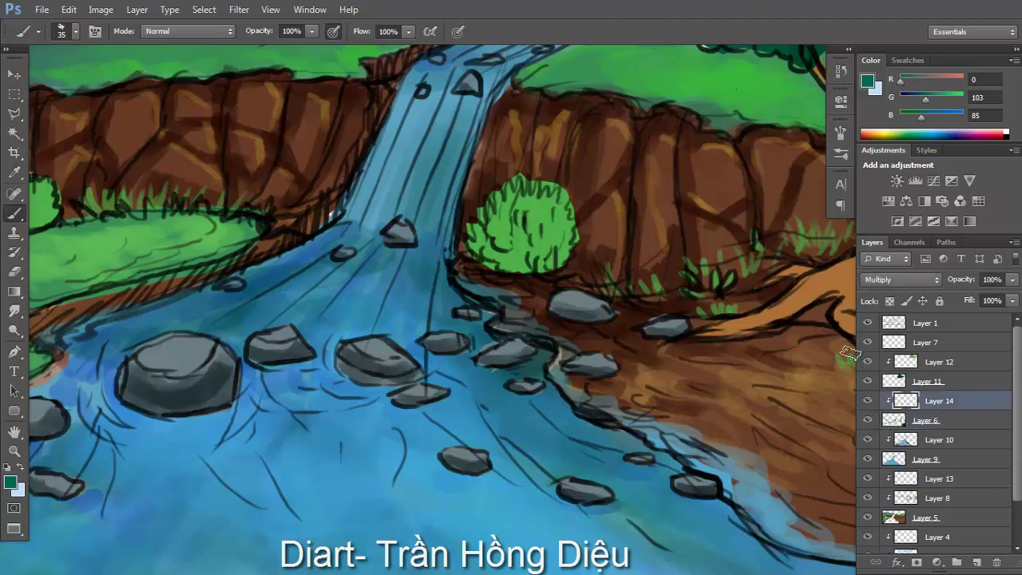
{"action": "mouse_move", "coordinate": [556, 263]}
{"action": "left_mouse_down"}
{"action": "mouse_move", "coordinate": [475, 231]}
{"action": "mouse_move", "coordinate": [487, 208]}
{"action": "mouse_move", "coordinate": [559, 219]}
{"action": "mouse_move", "coordinate": [487, 272]}
{"action": "mouse_move", "coordinate": [568, 253]}
{"action": "mouse_move", "coordinate": [527, 204]}
{"action": "mouse_move", "coordinate": [508, 227]}
{"action": "left_mouse_up"}
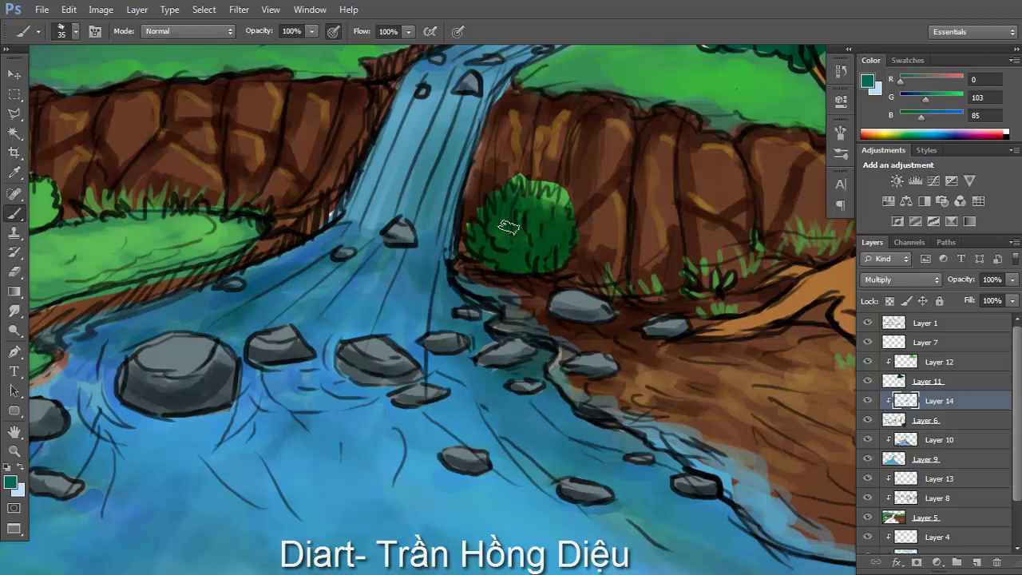
Shade the middle-right bush and both left-bank bushes in navy and teal
{"action": "left_click_drag", "start_coordinate": [926, 102], "coordinate": [909, 102]}
{"action": "mouse_move", "coordinate": [483, 240]}
{"action": "left_mouse_down"}
{"action": "mouse_move", "coordinate": [515, 256]}
{"action": "mouse_move", "coordinate": [551, 240]}
{"action": "mouse_move", "coordinate": [567, 259]}
{"action": "left_mouse_up"}
{"action": "left_click_drag", "start_coordinate": [501, 263], "coordinate": [559, 241]}
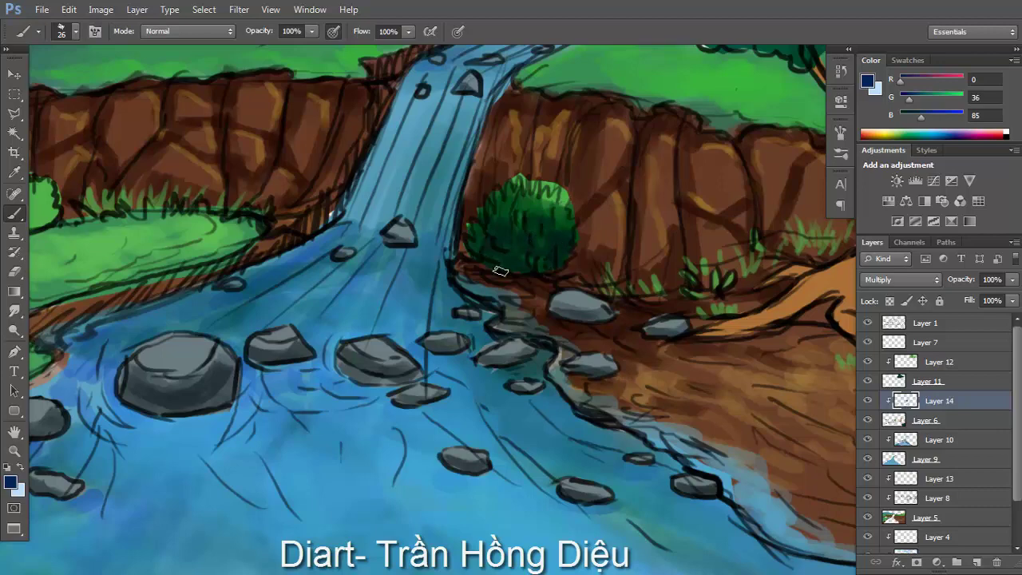
{"action": "scroll", "coordinate": [500, 272], "scroll_direction": "down", "scroll_amount": 5}
{"action": "scroll", "coordinate": [415, 206], "scroll_direction": "up", "scroll_amount": 5}
{"action": "mouse_move", "coordinate": [396, 178]}
{"action": "left_mouse_down"}
{"action": "mouse_move", "coordinate": [428, 217]}
{"action": "mouse_move", "coordinate": [506, 201]}
{"action": "mouse_move", "coordinate": [438, 222]}
{"action": "left_mouse_up"}
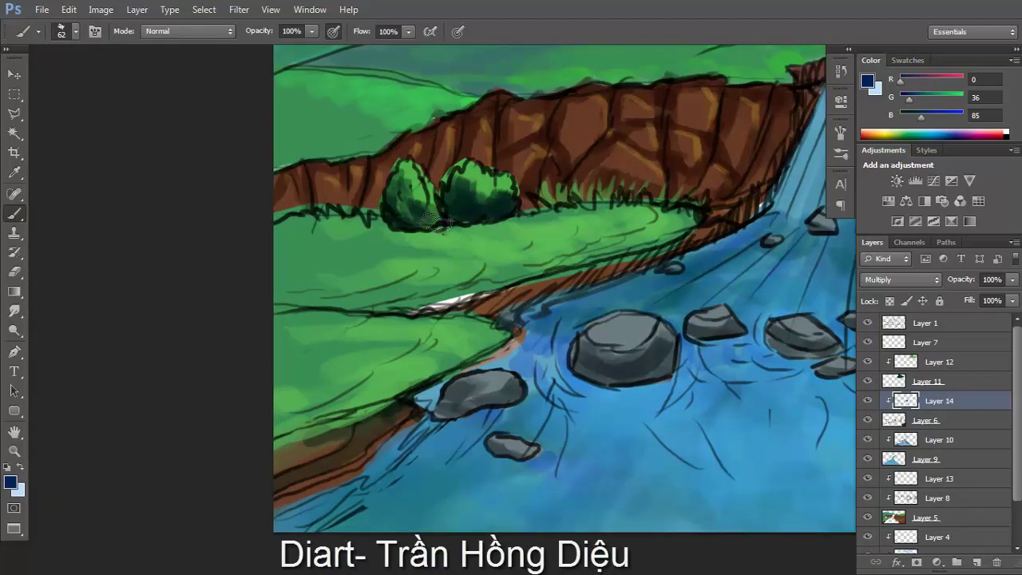
{"action": "left_click_drag", "start_coordinate": [921, 99], "coordinate": [916, 116]}
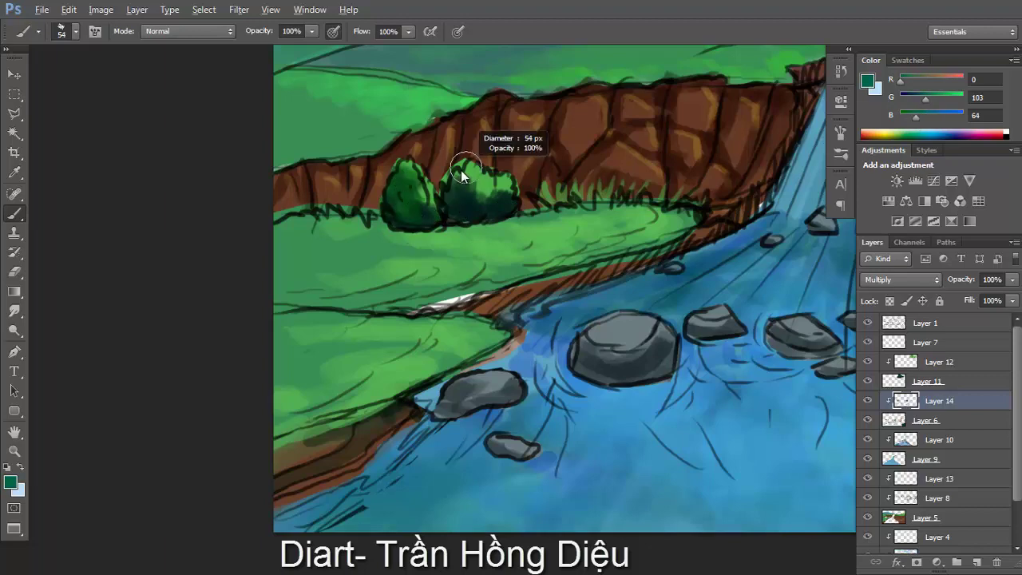
{"action": "mouse_move", "coordinate": [462, 175]}
{"action": "left_mouse_down"}
{"action": "mouse_move", "coordinate": [487, 204]}
{"action": "mouse_move", "coordinate": [507, 207]}
{"action": "left_mouse_up"}
Brush bright-green highlights onto both bushes, using a 25 px brush for the waterfall bush
{"action": "mouse_move", "coordinate": [926, 101]}
{"action": "left_mouse_down"}
{"action": "mouse_move", "coordinate": [952, 101]}
{"action": "mouse_move", "coordinate": [907, 82]}
{"action": "left_mouse_up"}
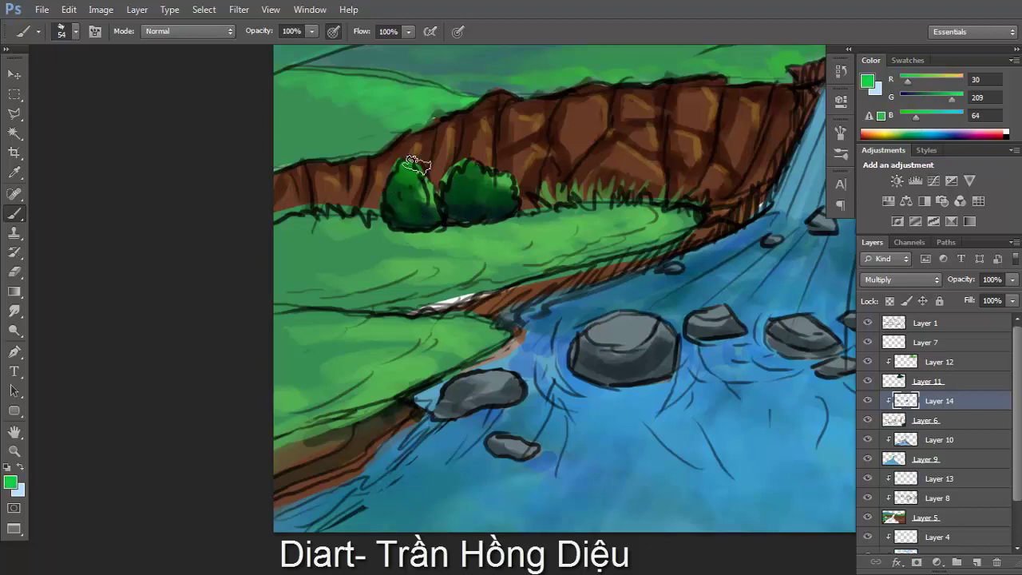
{"action": "left_click_drag", "start_coordinate": [417, 164], "coordinate": [422, 199]}
{"action": "left_click_drag", "start_coordinate": [459, 169], "coordinate": [511, 198]}
{"action": "key", "text": "ctrl+minus"}
{"action": "key", "text": "ctrl+minus"}
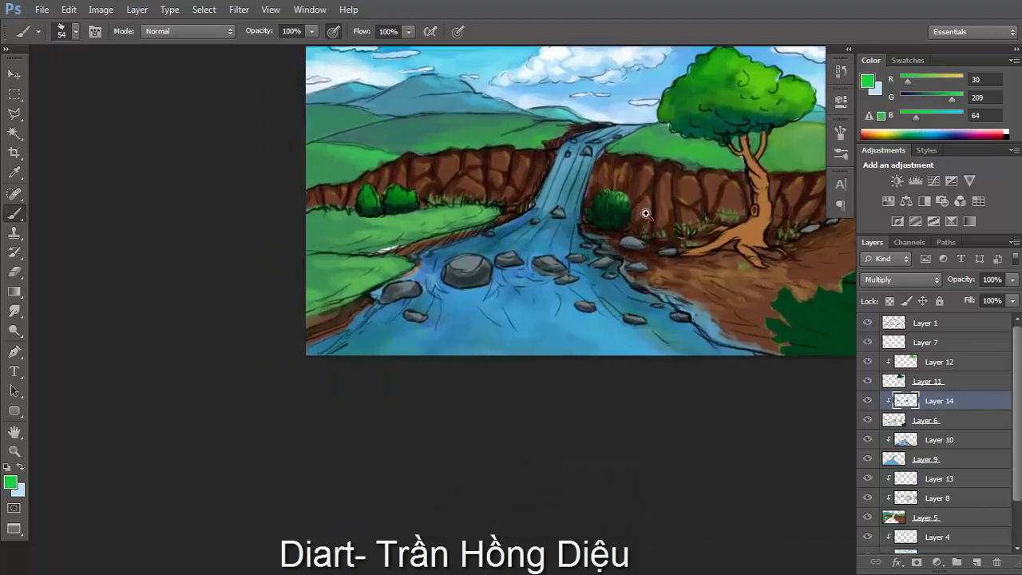
{"action": "left_click", "coordinate": [645, 213]}
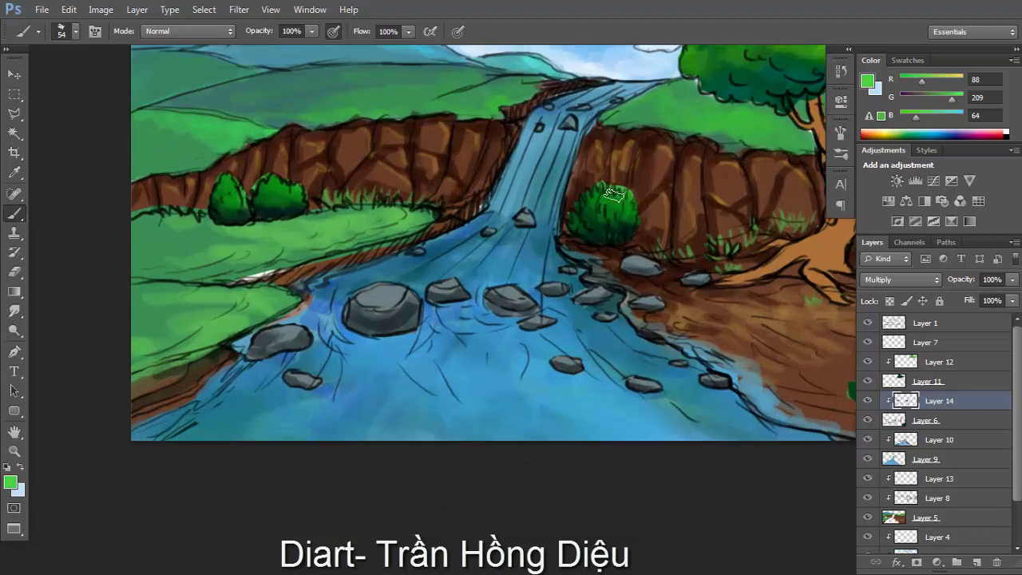
{"action": "key", "text": "bracketleft"}
{"action": "key", "text": "bracketleft"}
{"action": "key", "text": "bracketleft"}
{"action": "left_click_drag", "start_coordinate": [923, 83], "coordinate": [935, 83]}
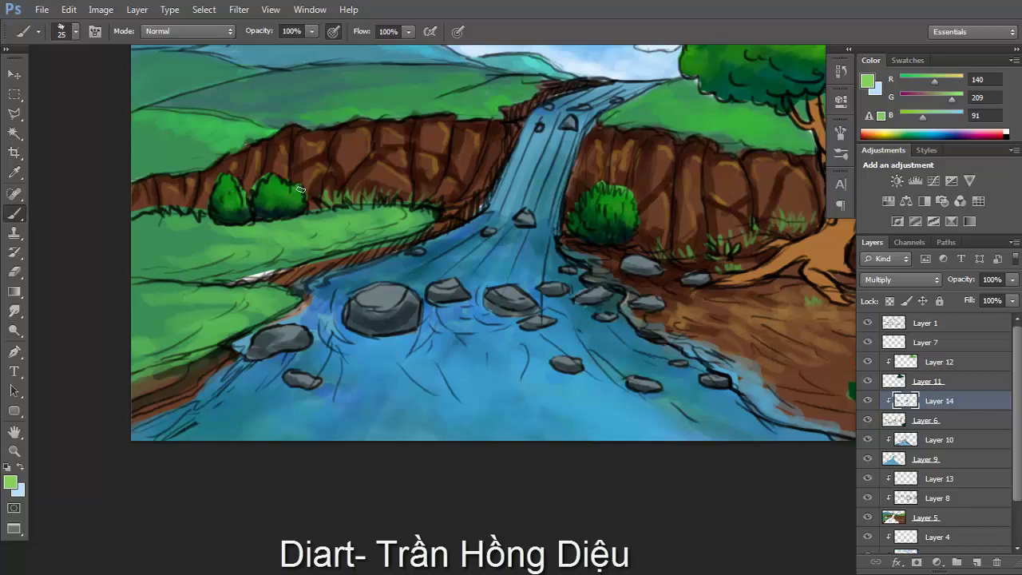
Switch to the Move tool and make Layer 6 active
{"action": "key", "text": "v"}
{"action": "scroll", "coordinate": [527, 240], "scroll_direction": "down", "scroll_amount": 3}
{"action": "scroll", "coordinate": [640, 300], "scroll_direction": "up", "scroll_amount": 2}
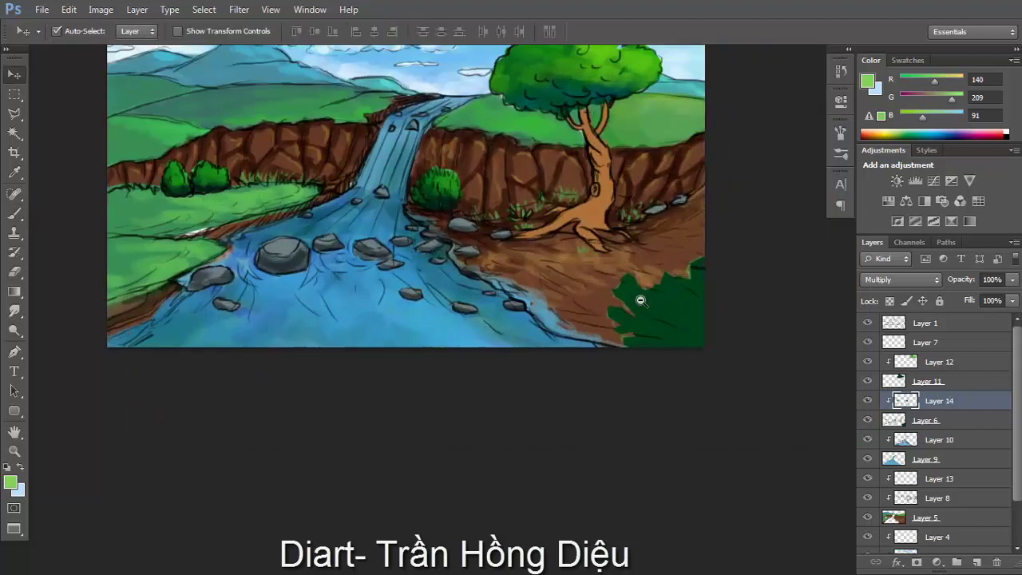
{"action": "scroll", "coordinate": [640, 300], "scroll_direction": "up", "scroll_amount": 1}
{"action": "left_click", "coordinate": [924, 420]}
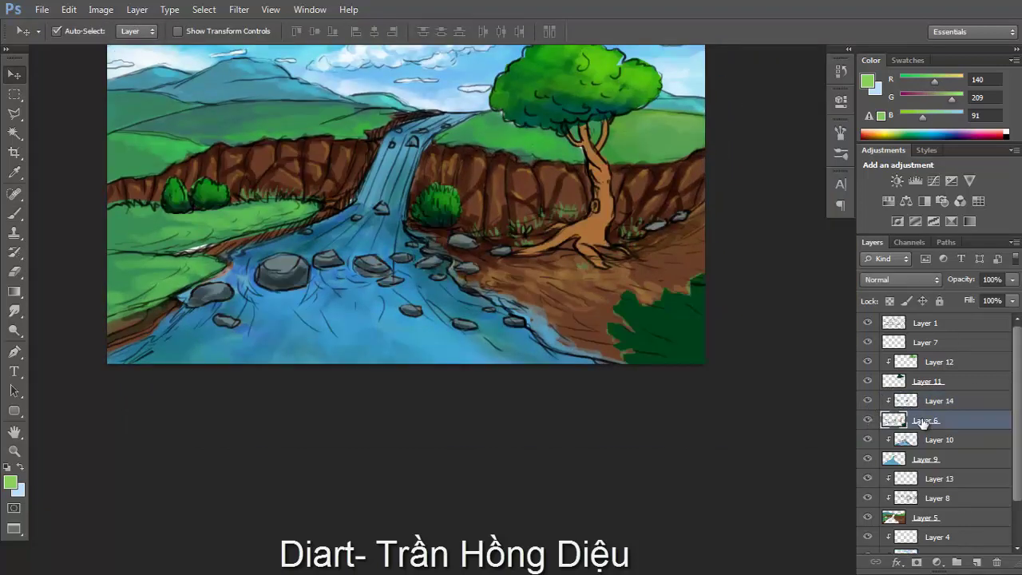
Paint bright green strokes on the lower-right foliage with a 108 px brush
{"action": "key", "text": "b"}
{"action": "left_click", "coordinate": [686, 306], "text": "alt"}
{"action": "mouse_move", "coordinate": [631, 309]}
{"action": "left_mouse_down"}
{"action": "mouse_move", "coordinate": [669, 290]}
{"action": "mouse_move", "coordinate": [639, 320]}
{"action": "left_mouse_up"}
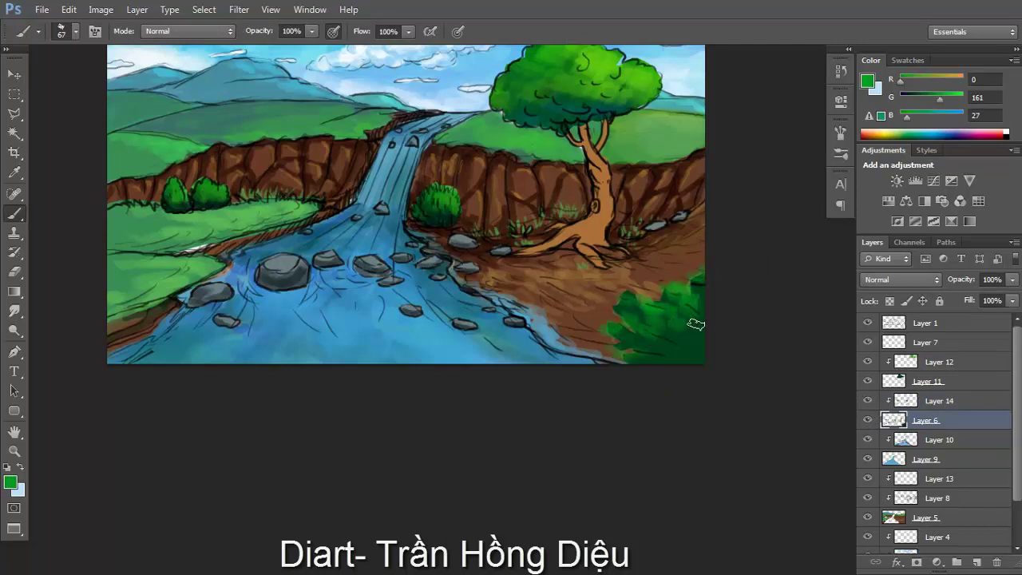
{"action": "left_click", "coordinate": [867, 420]}
{"action": "left_click", "coordinate": [867, 420]}
{"action": "right_click", "coordinate": [688, 324], "text": "alt"}
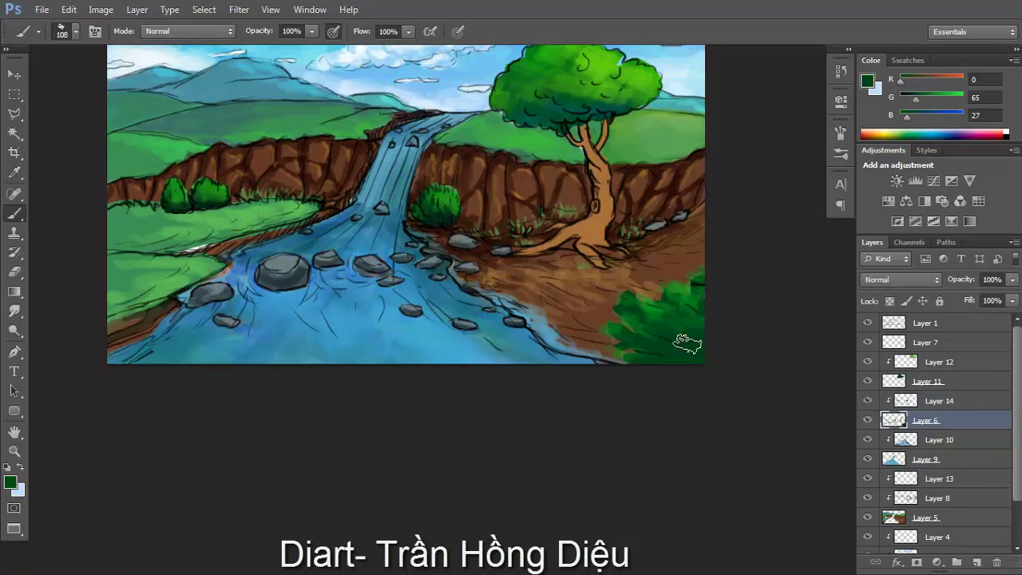
{"action": "left_click", "coordinate": [685, 335], "text": "alt"}
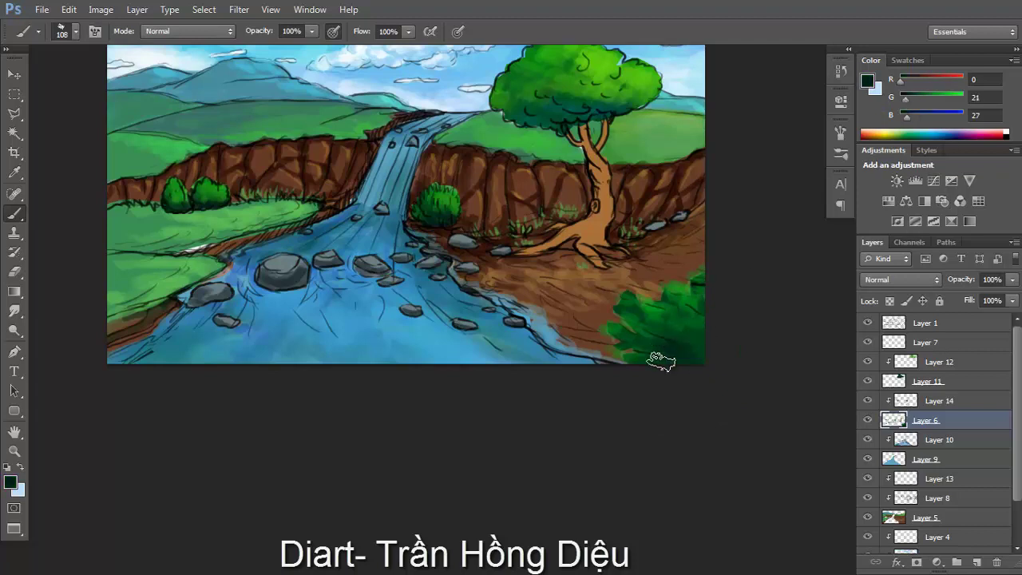
{"action": "left_click", "coordinate": [679, 320], "text": "alt"}
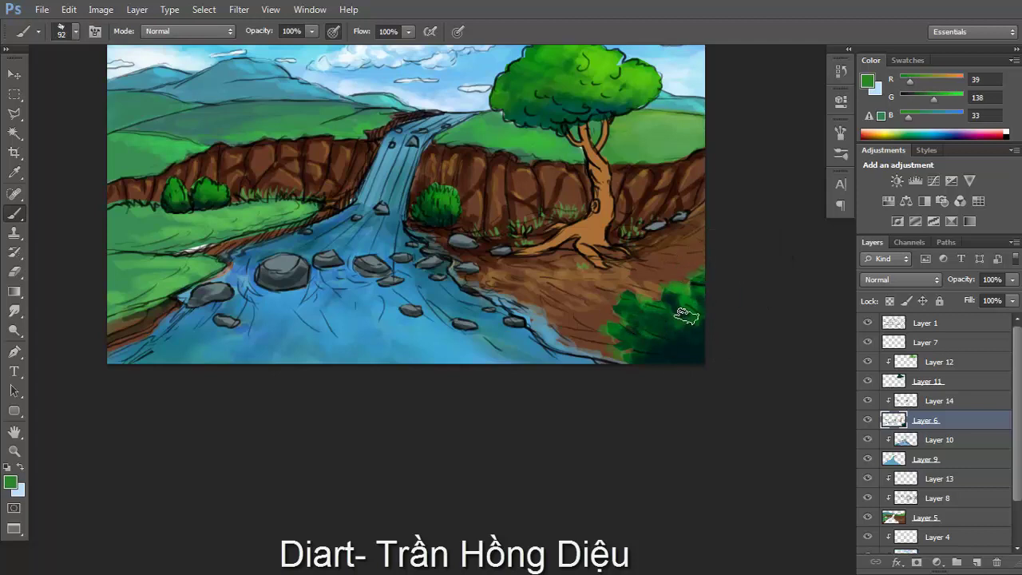
Paint near-black dark-green shadows into the lower-right bush with a 181 px brush
{"action": "right_click", "coordinate": [700, 327], "text": "alt"}
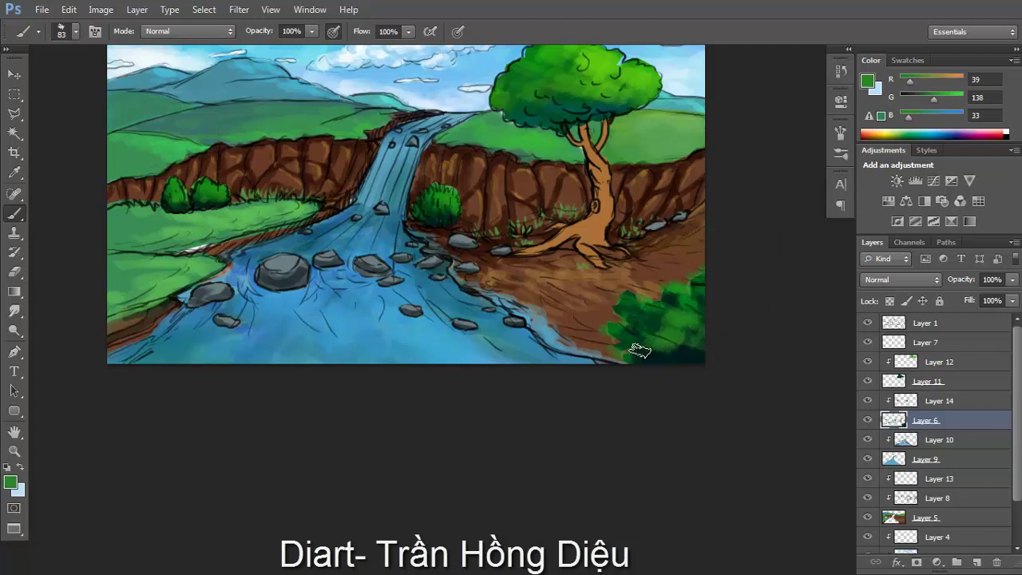
{"action": "left_click", "coordinate": [656, 323], "text": "alt"}
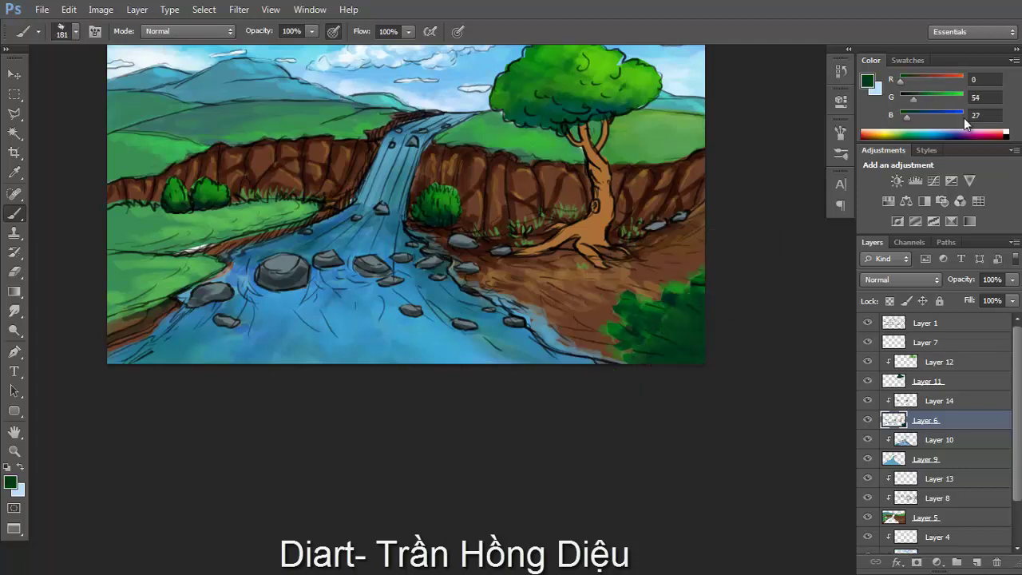
{"action": "left_click", "coordinate": [688, 340], "text": "alt"}
{"action": "left_click_drag", "start_coordinate": [684, 311], "coordinate": [696, 365]}
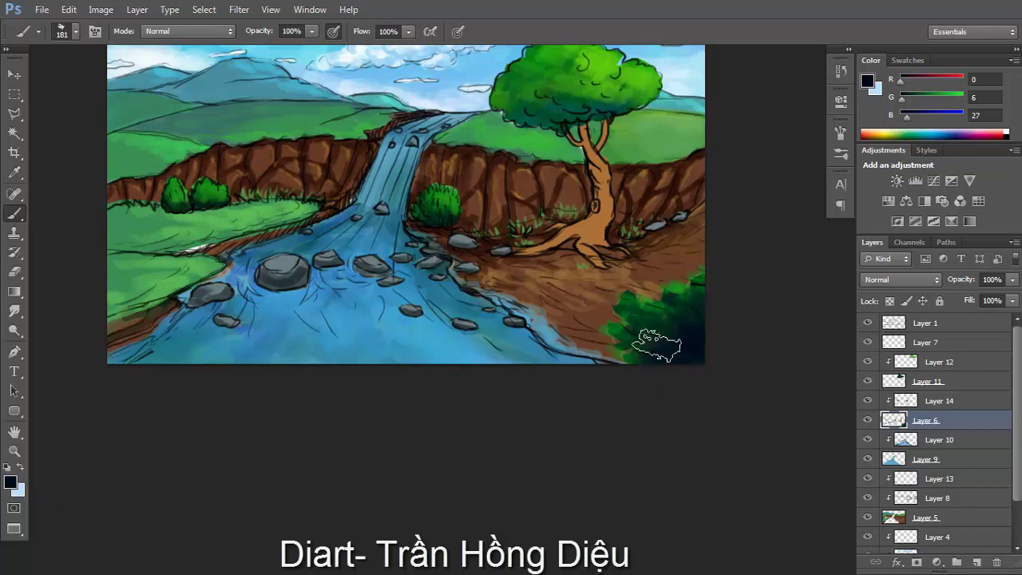
{"action": "left_click", "coordinate": [679, 336], "text": "alt"}
{"action": "left_click", "coordinate": [694, 348], "text": "alt"}
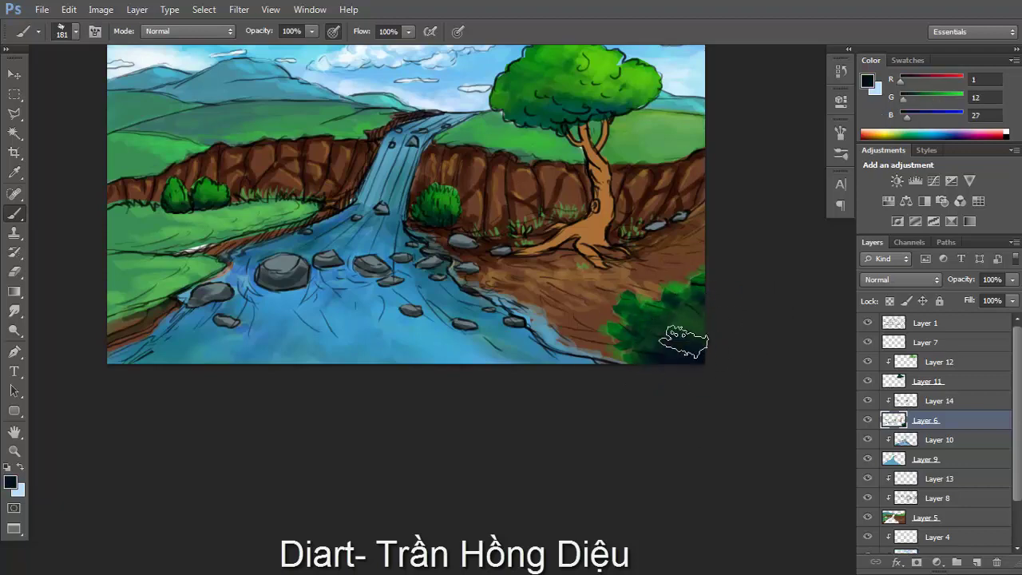
{"action": "left_click_drag", "start_coordinate": [707, 312], "coordinate": [770, 301]}
Pick up the dark green (0,44,27) from the foliage and zoom out to the whole painting
{"action": "key", "text": "ctrl+0"}
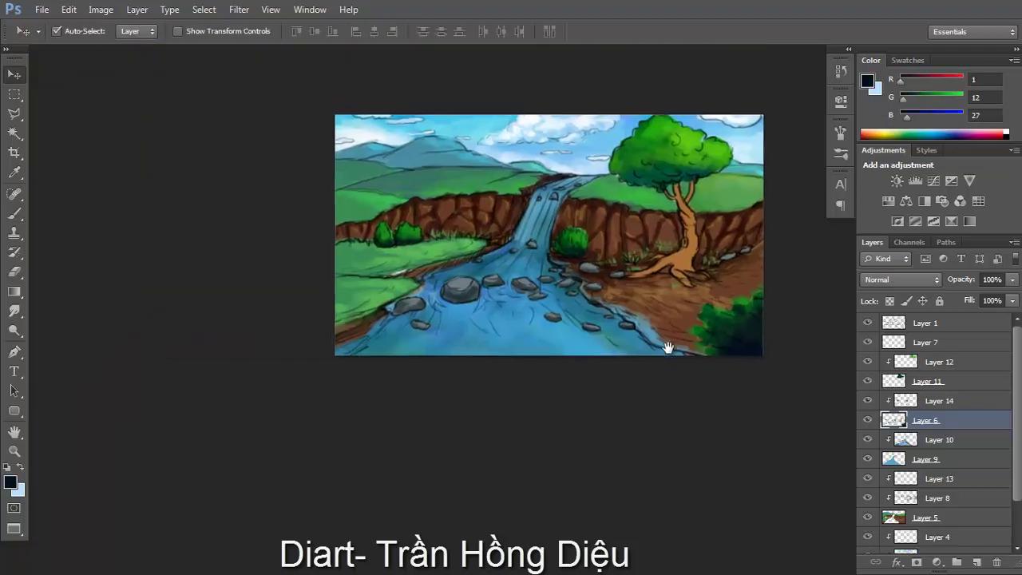
{"action": "key", "text": "ctrl+plus"}
{"action": "key", "text": "b"}
{"action": "left_click", "coordinate": [786, 339], "text": "alt"}
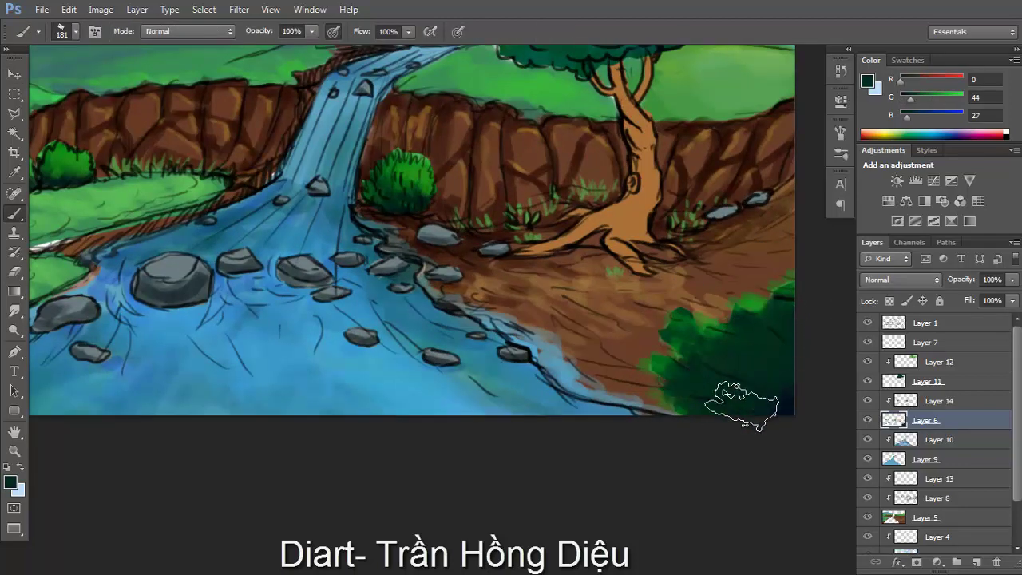
{"action": "key", "text": "v"}
{"action": "mouse_move", "coordinate": [476, 230]}
{"action": "left_mouse_down"}
{"action": "mouse_move", "coordinate": [516, 286]}
{"action": "mouse_move", "coordinate": [540, 289]}
{"action": "left_mouse_up"}
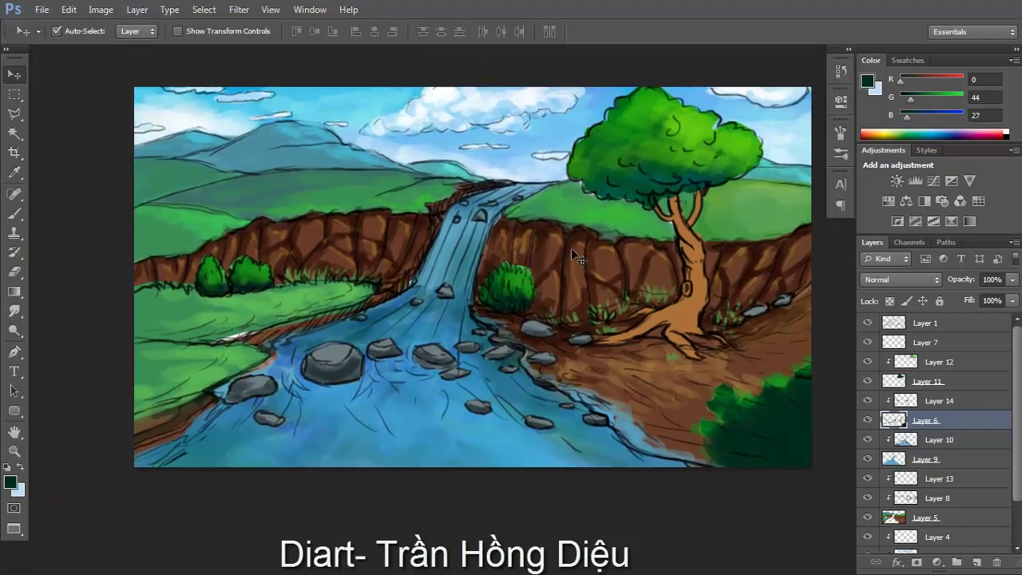
On Layer 5, brush light yellow-green highlights onto the grass left of the waterfall
{"action": "left_click", "coordinate": [926, 518]}
{"action": "key", "text": "b"}
{"action": "left_click", "coordinate": [519, 214], "text": "alt"}
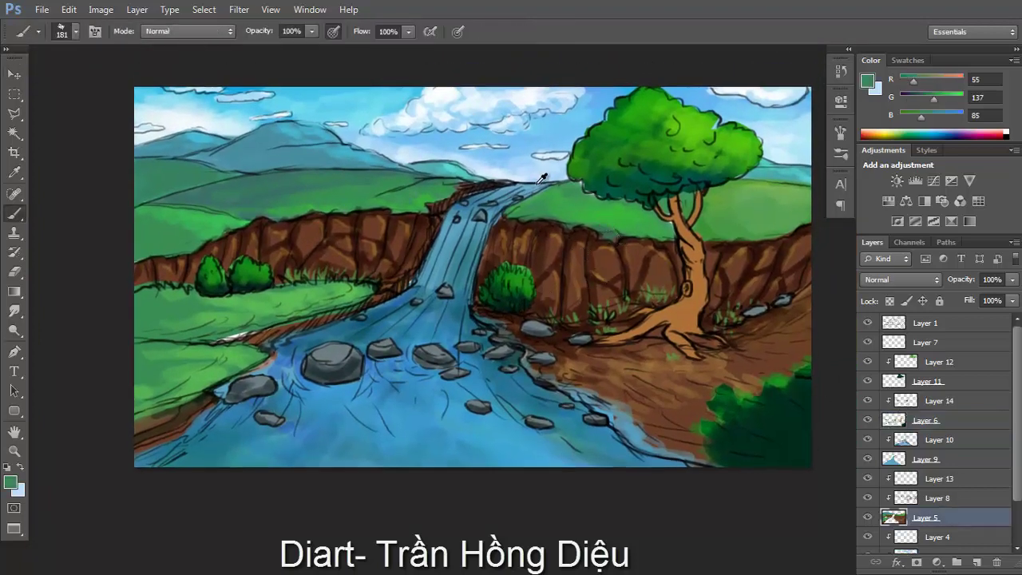
{"action": "left_click", "coordinate": [925, 101]}
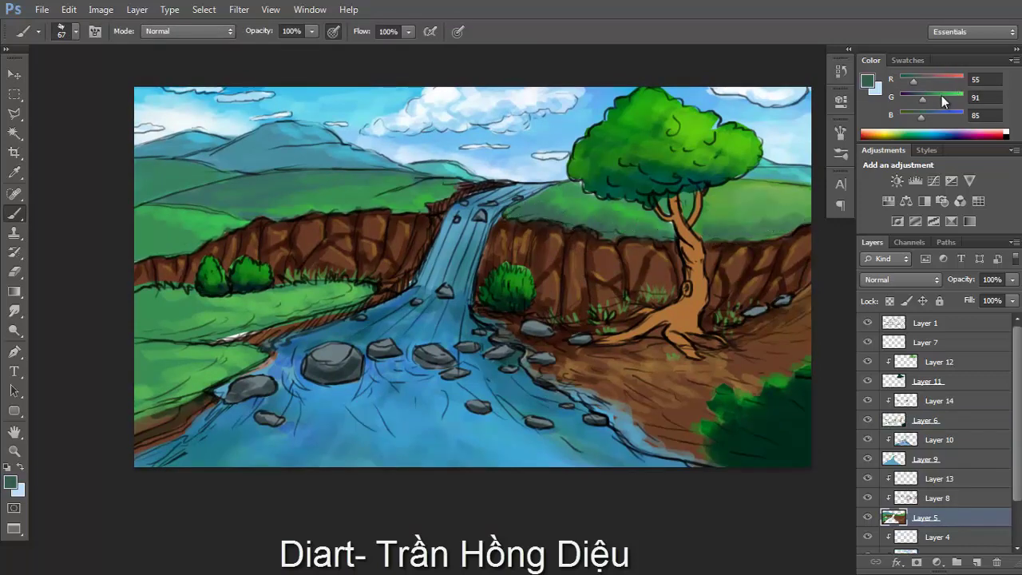
{"action": "left_click", "coordinate": [911, 133]}
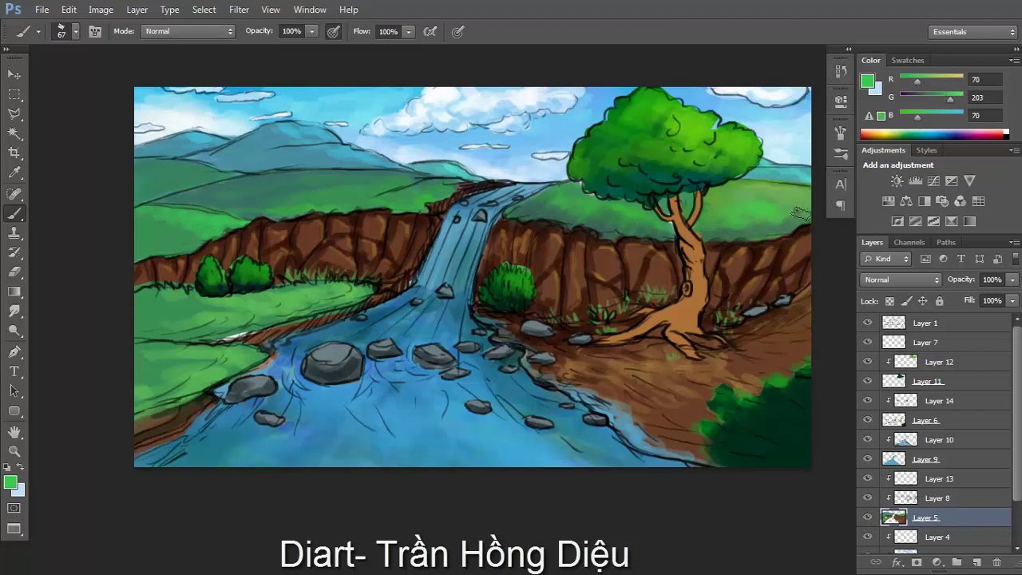
{"action": "left_click_drag", "start_coordinate": [922, 81], "coordinate": [931, 81]}
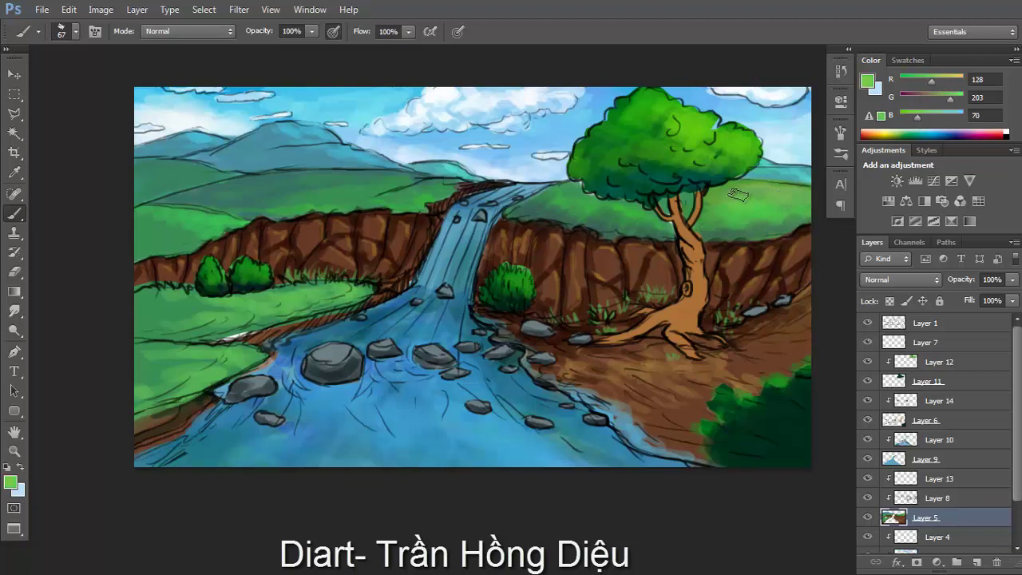
{"action": "left_click_drag", "start_coordinate": [434, 194], "coordinate": [401, 196]}
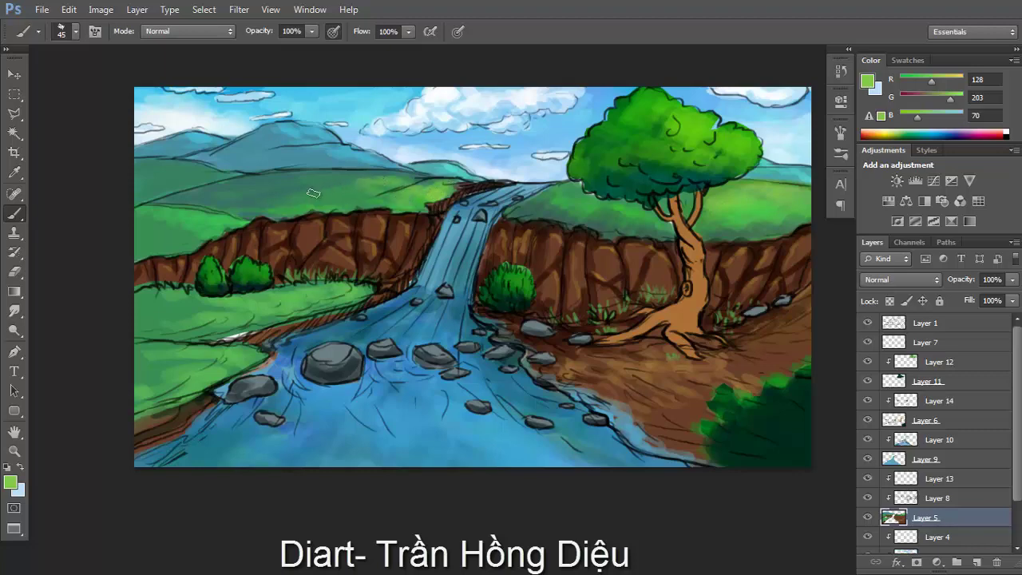
Switch to the Move tool and select Layer 6 with the river
{"action": "scroll", "coordinate": [370, 205], "scroll_direction": "down", "scroll_amount": 4}
{"action": "scroll", "coordinate": [371, 184], "scroll_direction": "up", "scroll_amount": 2}
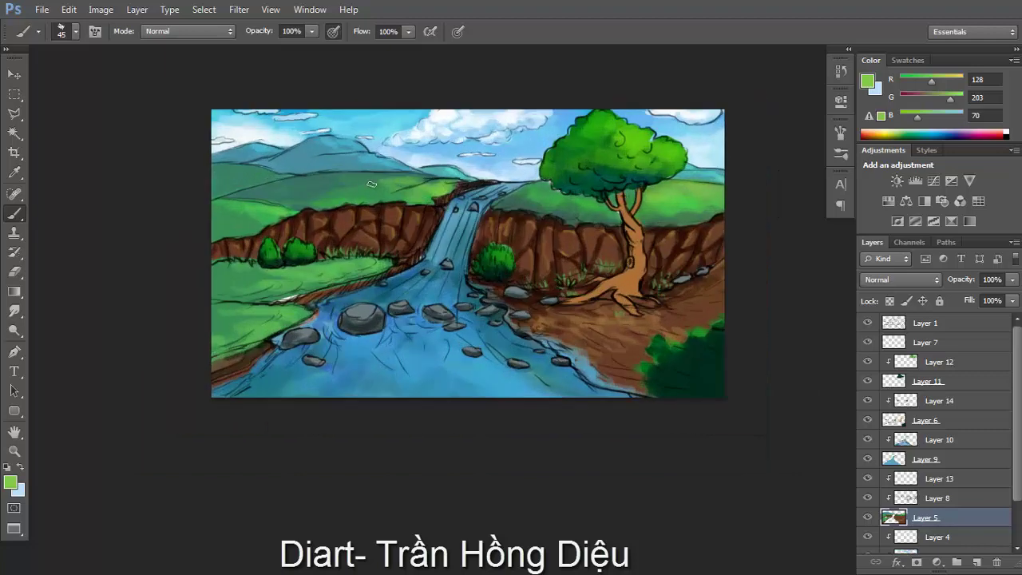
{"action": "scroll", "coordinate": [436, 309], "scroll_direction": "up", "scroll_amount": 2}
{"action": "key", "text": "v"}
{"action": "left_click", "coordinate": [855, 415]}
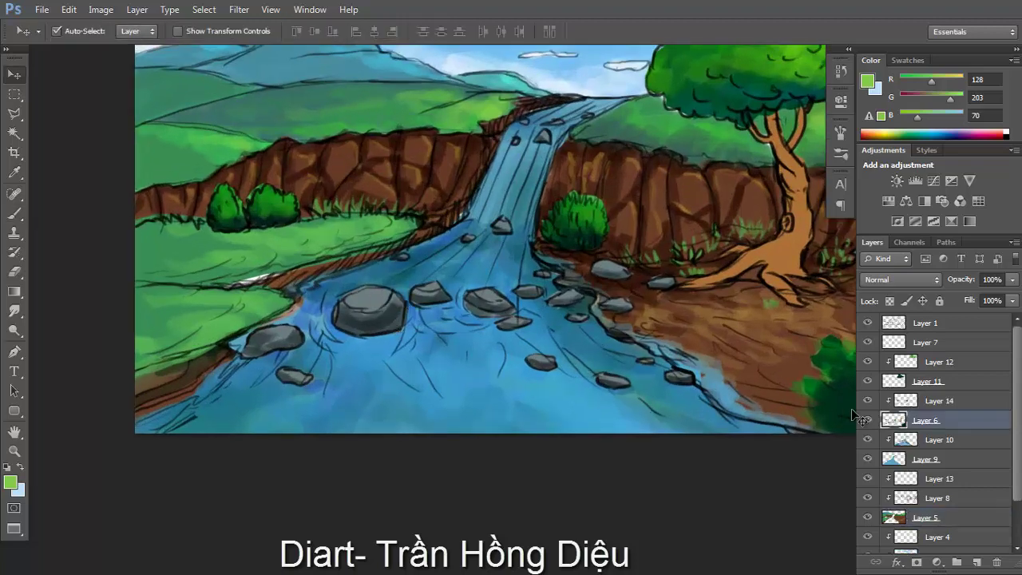
Add a clipped layer above Layer 6 and paint a near-white highlight on the large rock
{"action": "left_click", "coordinate": [977, 562]}
{"action": "key", "text": "b"}
{"action": "left_click", "coordinate": [382, 291], "text": "alt"}
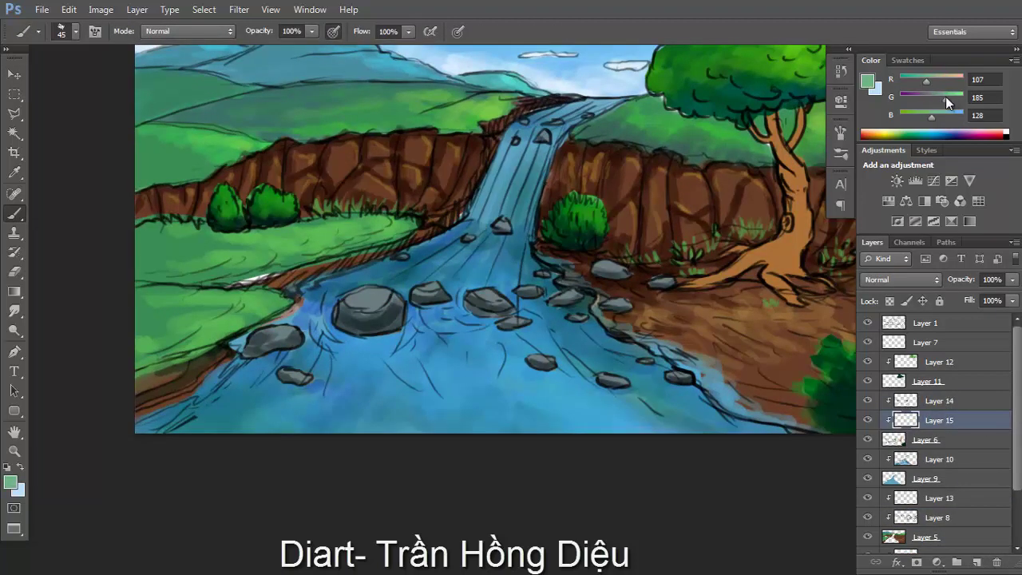
{"action": "left_click_drag", "start_coordinate": [946, 97], "coordinate": [956, 97]}
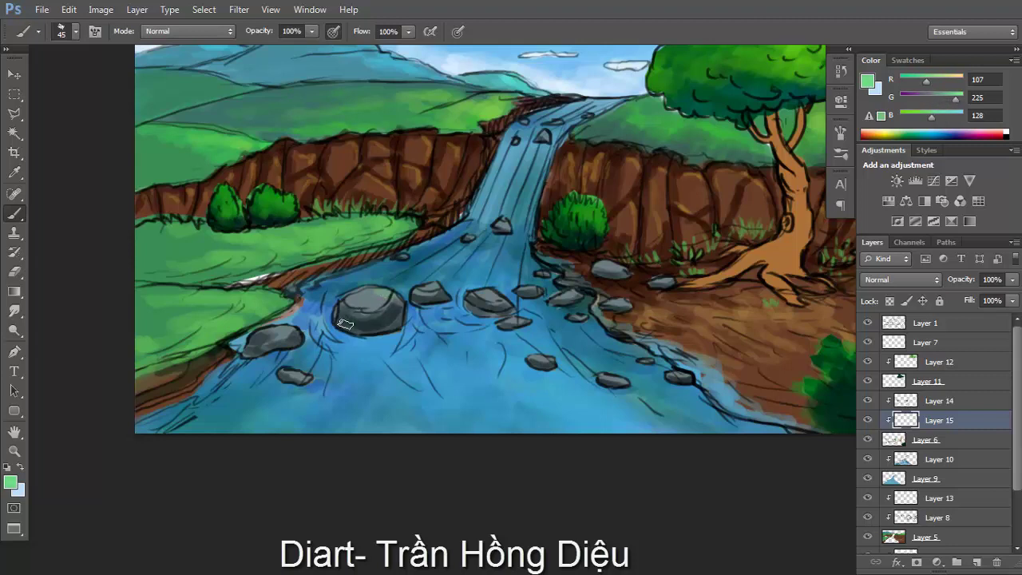
{"action": "left_click", "coordinate": [625, 78], "text": "alt"}
{"action": "left_click_drag", "start_coordinate": [453, 295], "coordinate": [453, 301]}
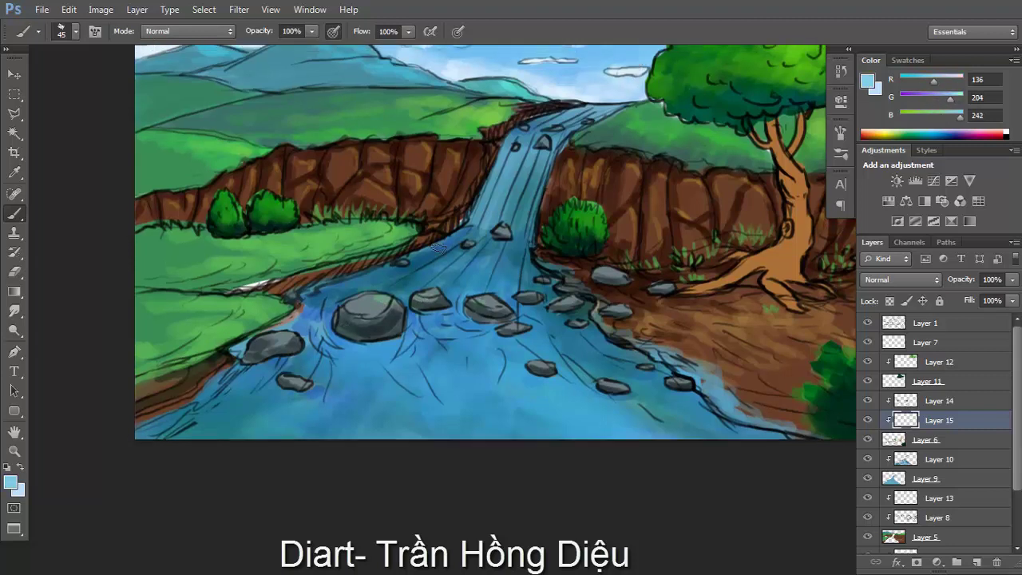
{"action": "left_click_drag", "start_coordinate": [952, 83], "coordinate": [966, 83]}
{"action": "left_click_drag", "start_coordinate": [950, 97], "coordinate": [968, 98]}
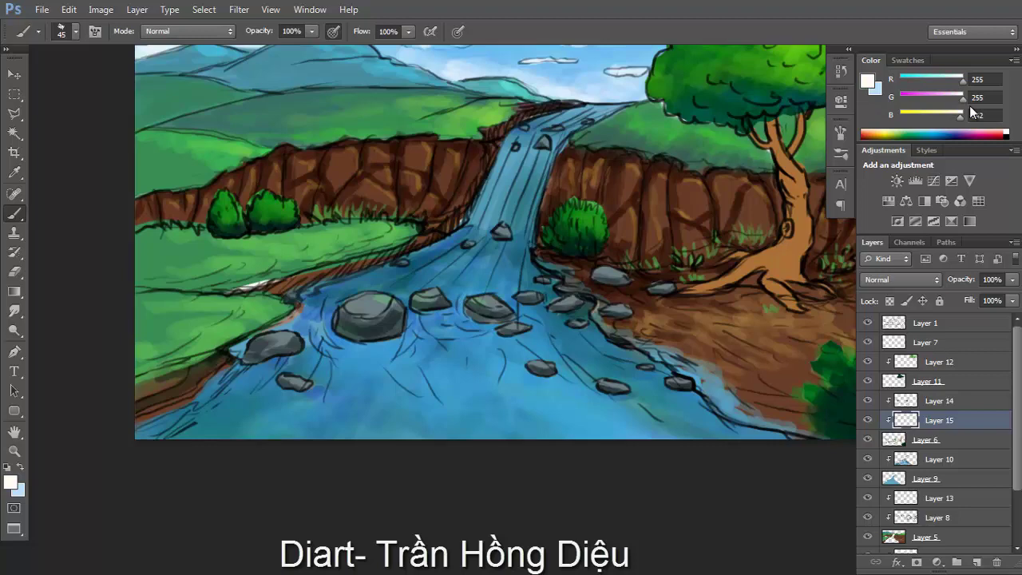
{"action": "left_click_drag", "start_coordinate": [381, 301], "coordinate": [363, 305]}
Sample the rock greys and pick a pale green-white for further rock highlights
{"action": "scroll", "coordinate": [373, 311], "scroll_direction": "up", "scroll_amount": 2}
{"action": "left_click", "coordinate": [377, 303], "text": "alt"}
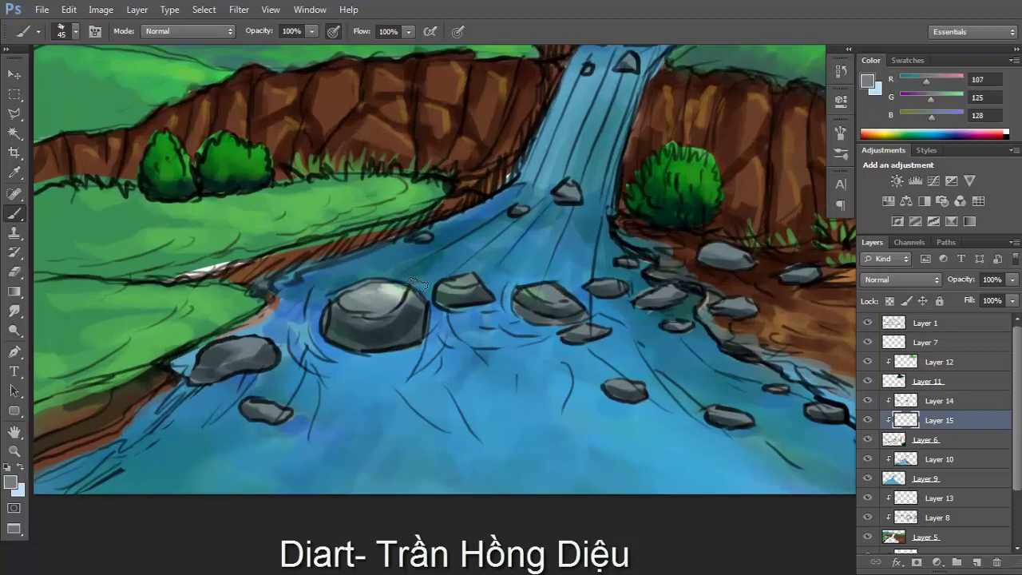
{"action": "left_click", "coordinate": [397, 286], "text": "alt"}
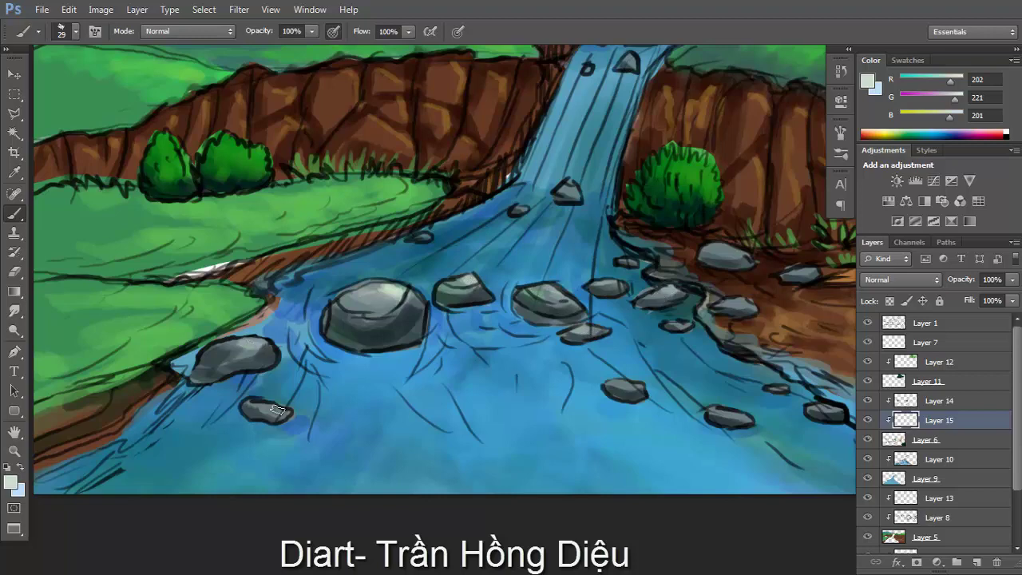
{"action": "scroll", "coordinate": [651, 293], "scroll_direction": "down", "scroll_amount": 2}
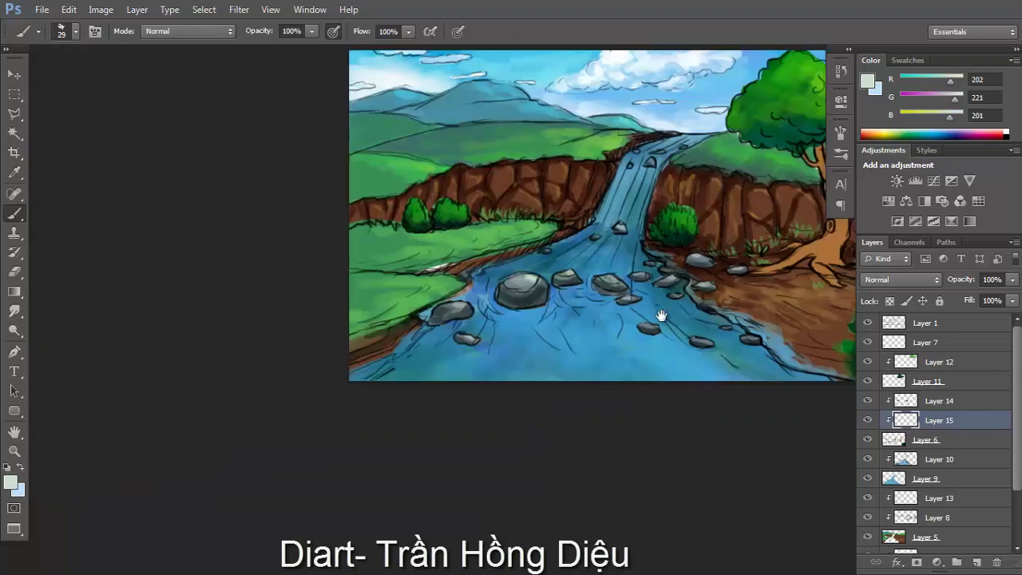
{"action": "scroll", "coordinate": [664, 323], "scroll_direction": "down", "scroll_amount": 1}
{"action": "scroll", "coordinate": [665, 322], "scroll_direction": "down", "scroll_amount": 1}
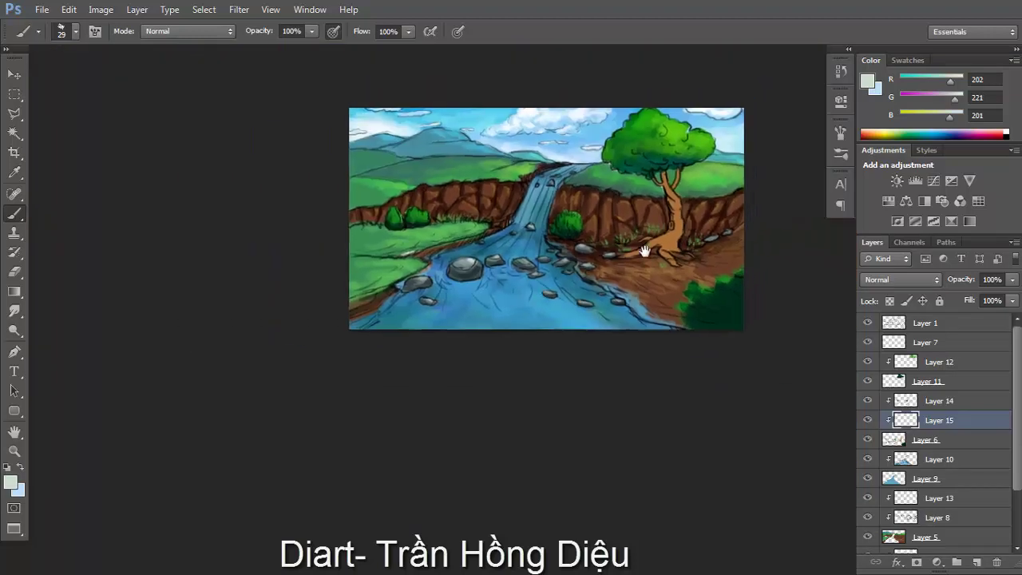
{"action": "scroll", "coordinate": [671, 254], "scroll_direction": "up", "scroll_amount": 3}
{"action": "scroll", "coordinate": [709, 238], "scroll_direction": "down", "scroll_amount": 2}
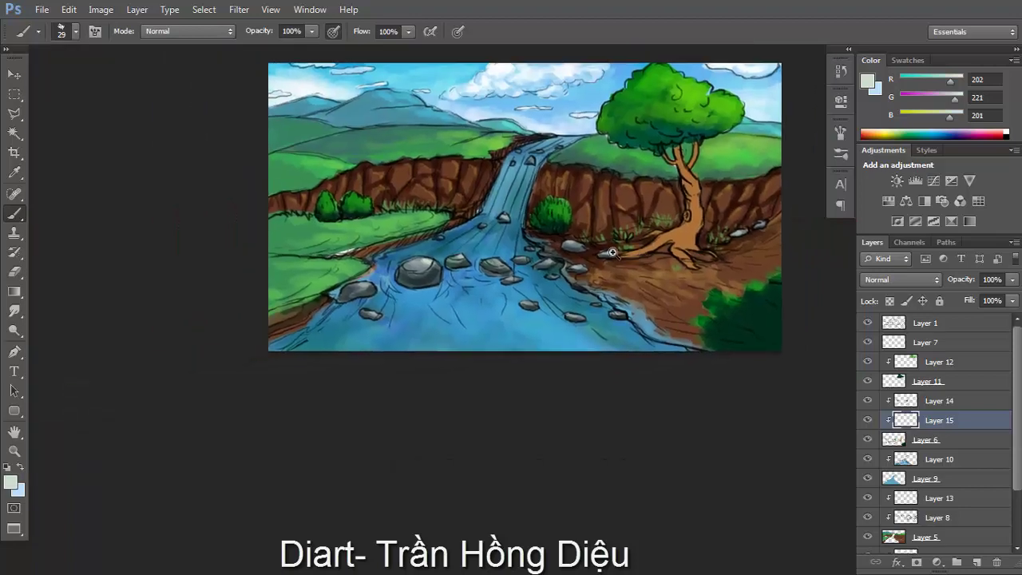
{"action": "scroll", "coordinate": [700, 322], "scroll_direction": "up", "scroll_amount": 2}
{"action": "left_click", "coordinate": [408, 262], "text": "alt"}
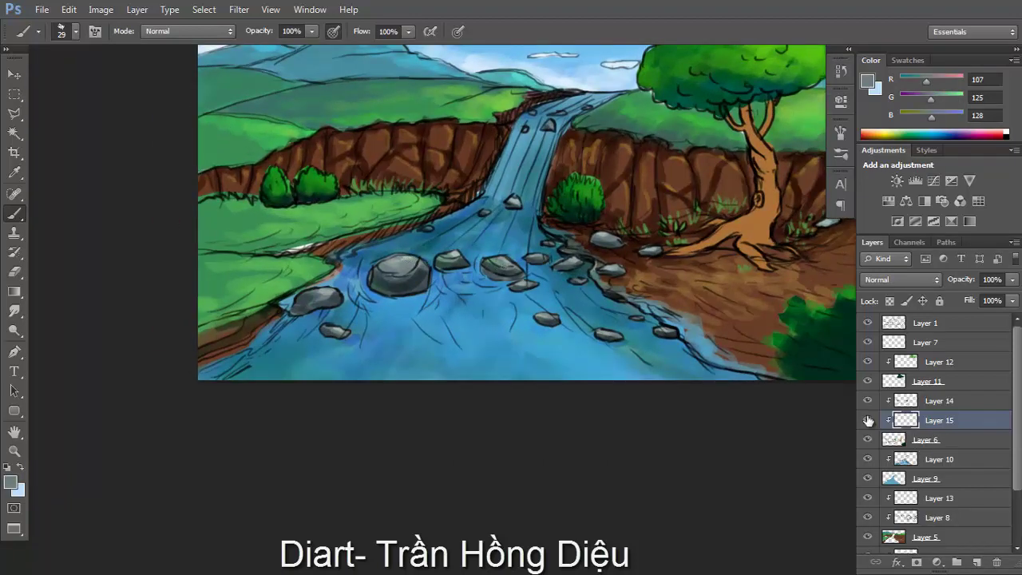
Shade the left side of the tree trunk dark maroon, darkening the base at the roots
{"action": "key", "text": "v"}
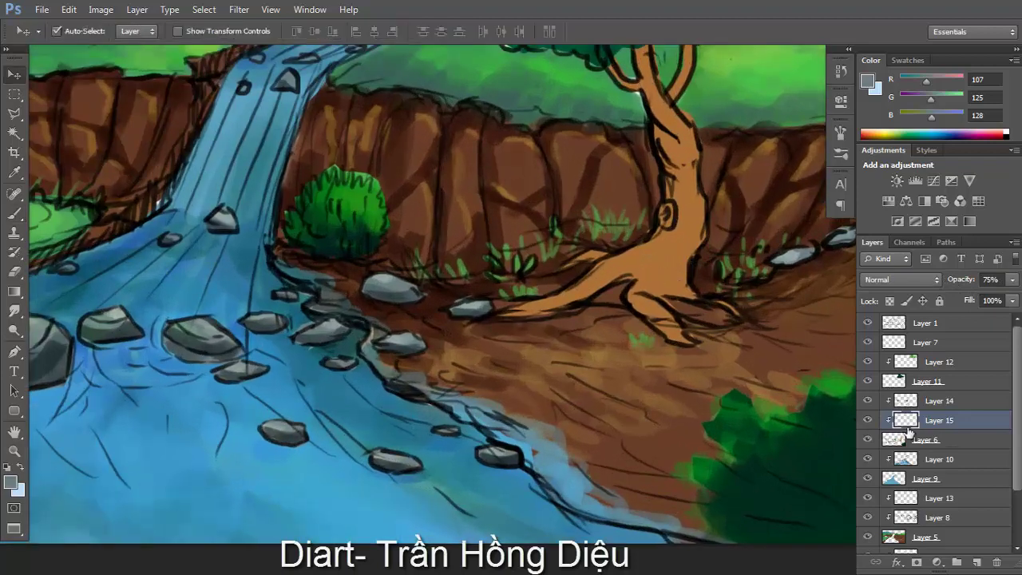
{"action": "key", "text": "b"}
{"action": "left_click", "coordinate": [629, 147], "text": "alt"}
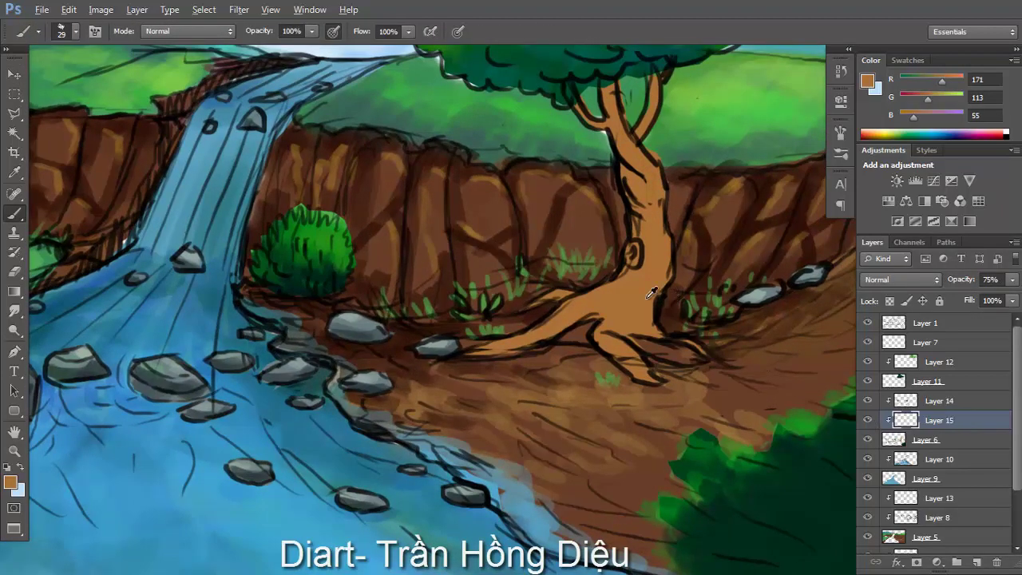
{"action": "left_click_drag", "start_coordinate": [927, 100], "coordinate": [946, 101]}
{"action": "key", "text": "bracketleft"}
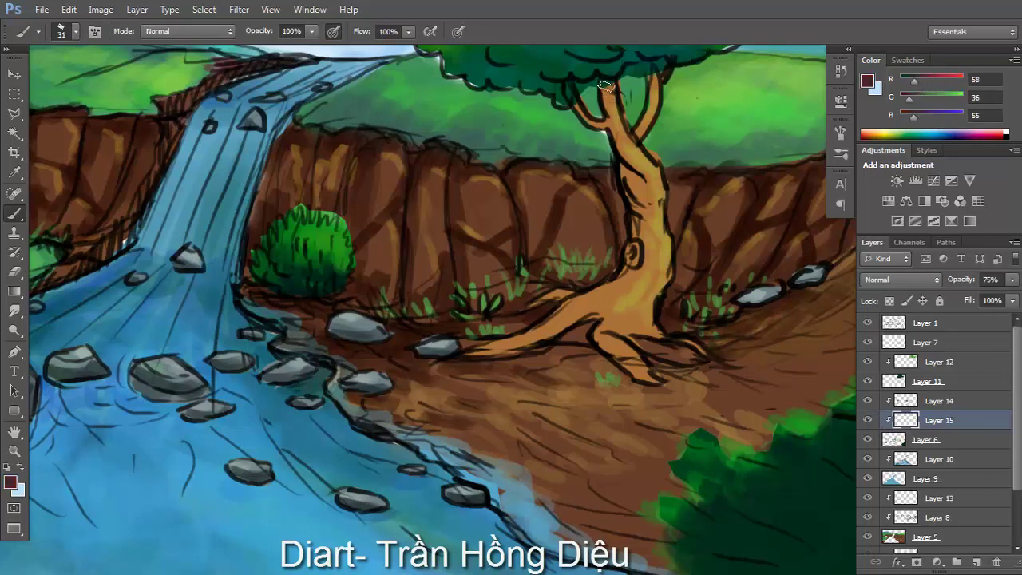
{"action": "mouse_move", "coordinate": [606, 86]}
{"action": "left_mouse_down"}
{"action": "mouse_move", "coordinate": [635, 223]}
{"action": "mouse_move", "coordinate": [630, 263]}
{"action": "mouse_move", "coordinate": [574, 297]}
{"action": "mouse_move", "coordinate": [518, 354]}
{"action": "mouse_move", "coordinate": [605, 313]}
{"action": "mouse_move", "coordinate": [639, 375]}
{"action": "left_mouse_up"}
{"action": "left_click_drag", "start_coordinate": [639, 310], "coordinate": [631, 336]}
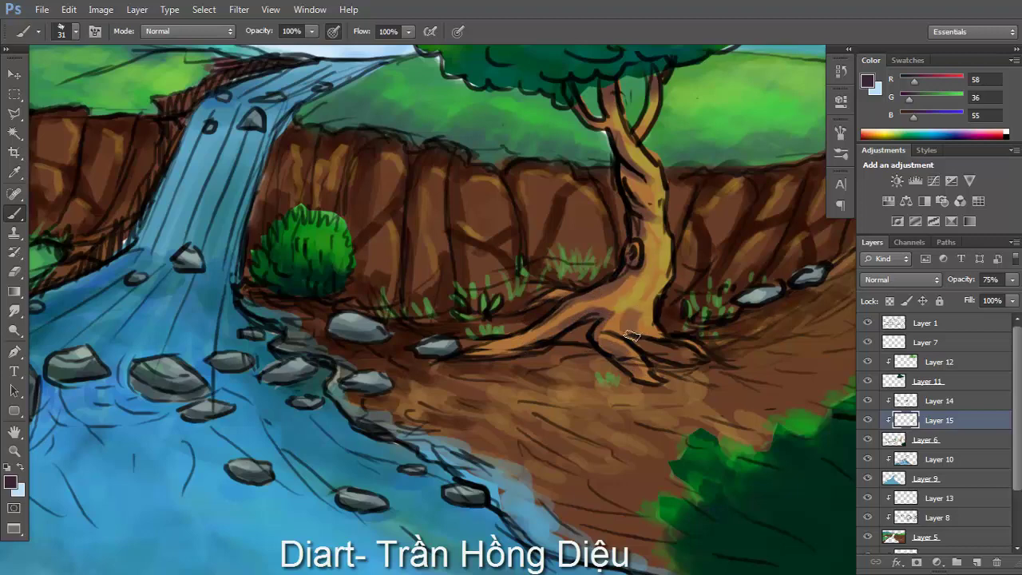
{"action": "left_click_drag", "start_coordinate": [665, 179], "coordinate": [676, 183]}
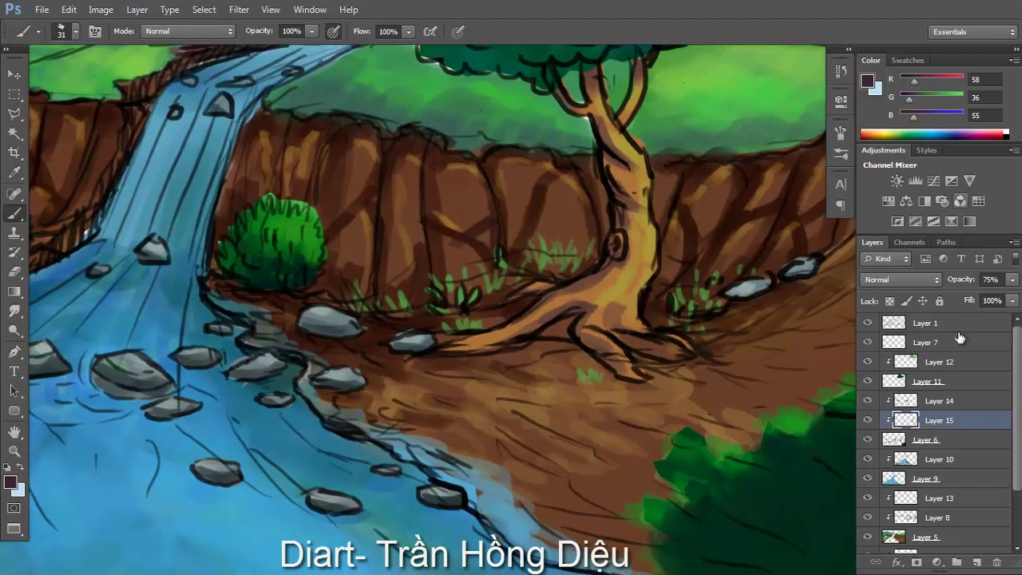
On Multiply Layer 14, sample the trunk brown for finer shading with a smaller brush
{"action": "left_click", "coordinate": [969, 407]}
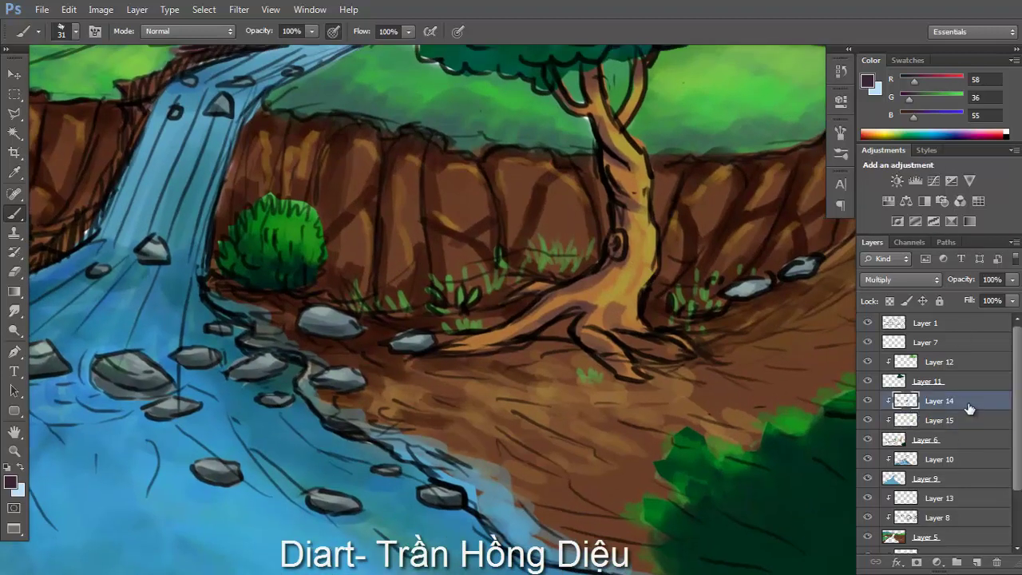
{"action": "left_click", "coordinate": [635, 208], "text": "alt"}
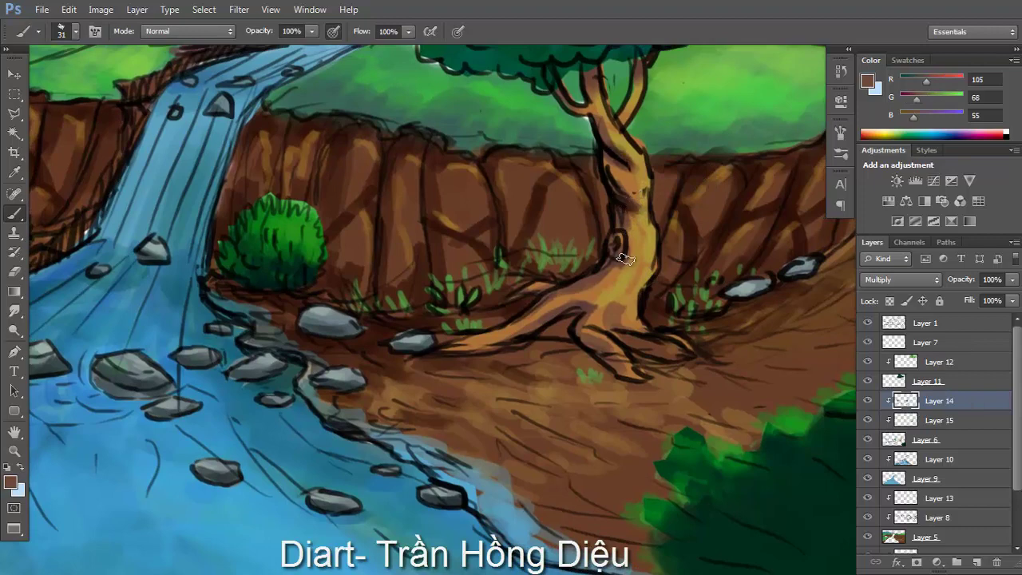
{"action": "left_click_drag", "start_coordinate": [625, 260], "coordinate": [607, 264]}
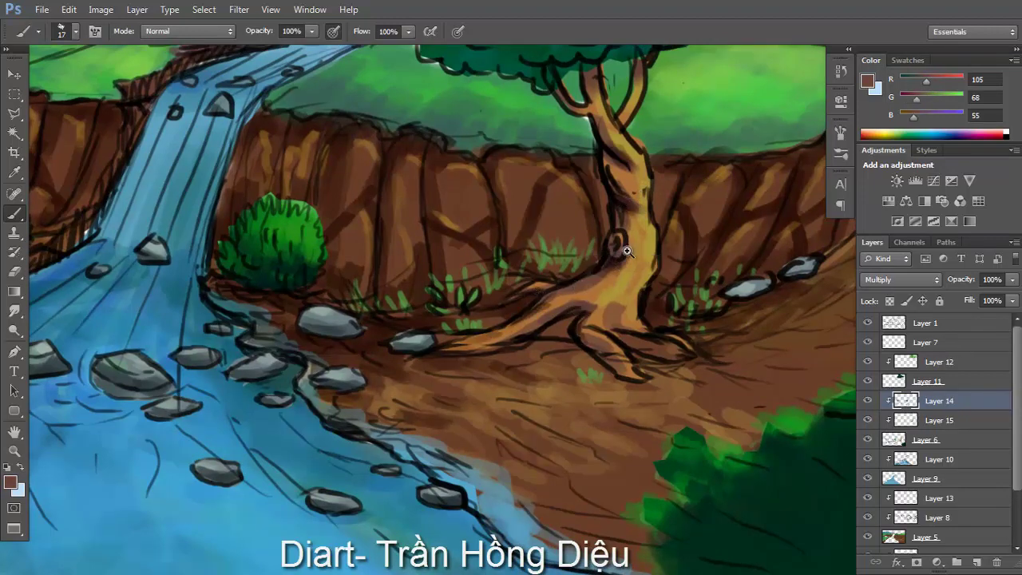
{"action": "key", "text": "ctrl+minus"}
{"action": "key", "text": "ctrl+minus"}
{"action": "key", "text": "ctrl+minus"}
Toggle Layer 15 on and off to compare the trunk shading, then zoom out to the whole painting
{"action": "key", "text": "v"}
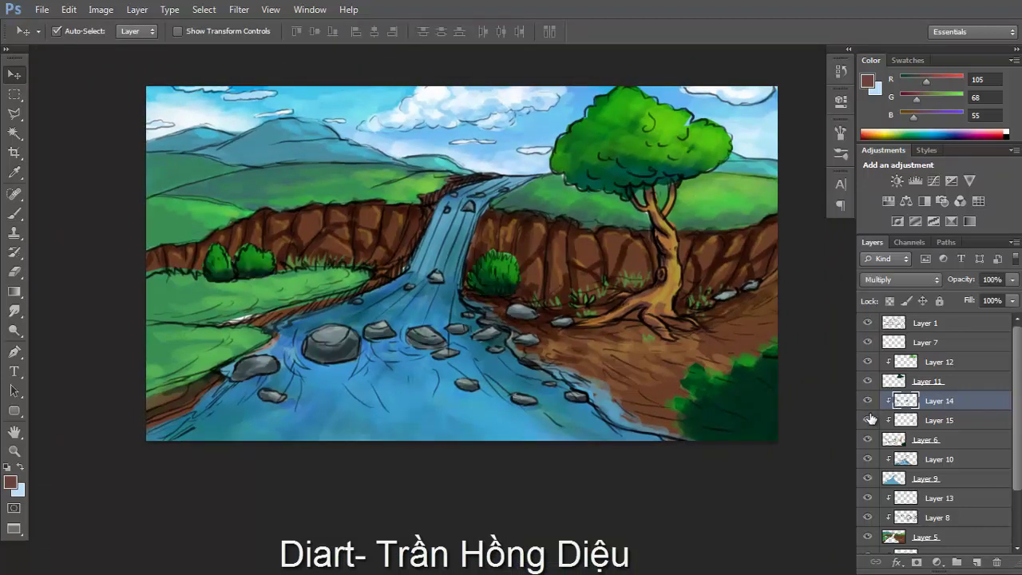
{"action": "left_click", "coordinate": [869, 419]}
{"action": "left_click", "coordinate": [868, 420]}
{"action": "left_click", "coordinate": [869, 419]}
{"action": "left_click", "coordinate": [868, 420]}
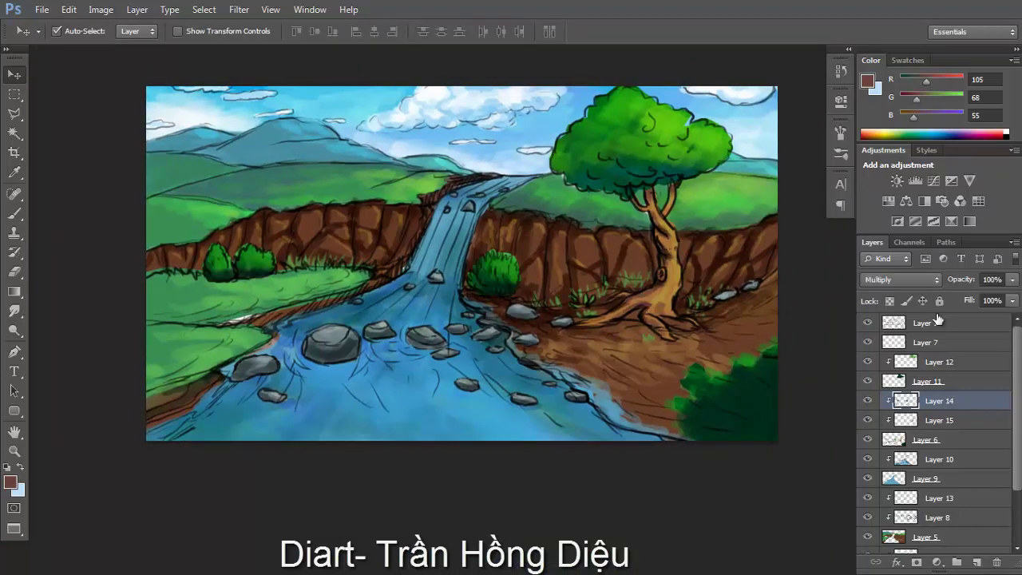
{"action": "left_click", "coordinate": [726, 316]}
{"action": "left_click", "coordinate": [638, 320], "text": "alt"}
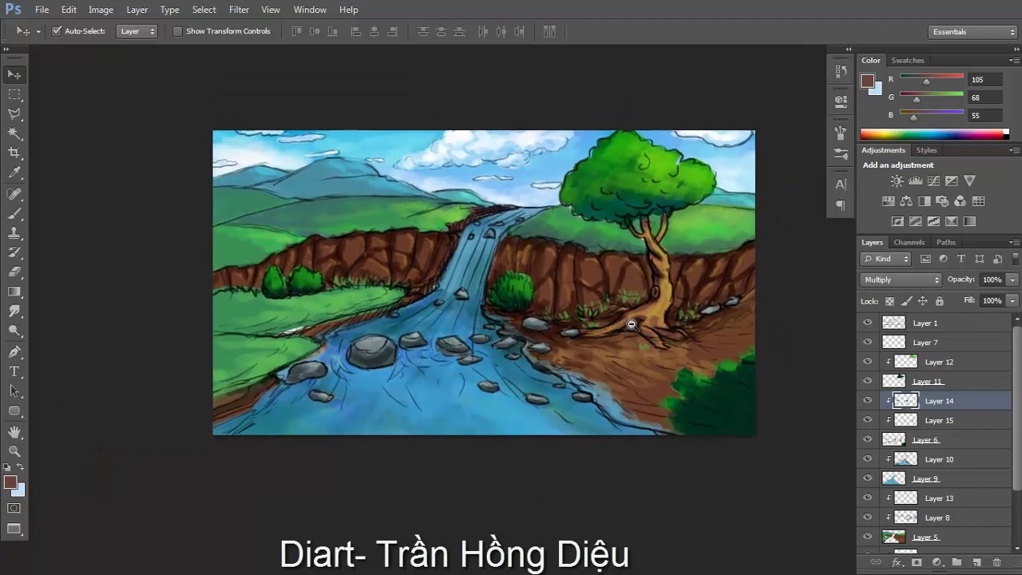
{"action": "scroll", "coordinate": [630, 324], "scroll_direction": "up", "scroll_amount": 1}
{"action": "scroll", "coordinate": [635, 331], "scroll_direction": "up", "scroll_amount": 1}
{"action": "scroll", "coordinate": [639, 340], "scroll_direction": "up", "scroll_amount": 1}
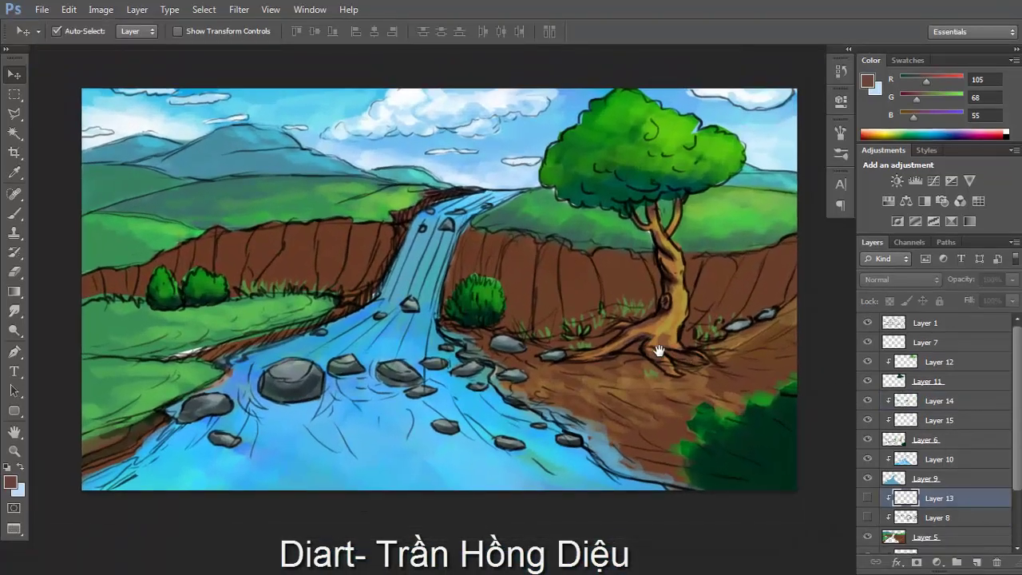
Show Layers 13 and 8 and set up a soft round 126 px eraser on Layer 8
{"action": "left_click_drag", "start_coordinate": [660, 351], "coordinate": [679, 367]}
{"action": "left_click", "coordinate": [868, 497]}
{"action": "left_click", "coordinate": [868, 517]}
{"action": "key", "text": "e"}
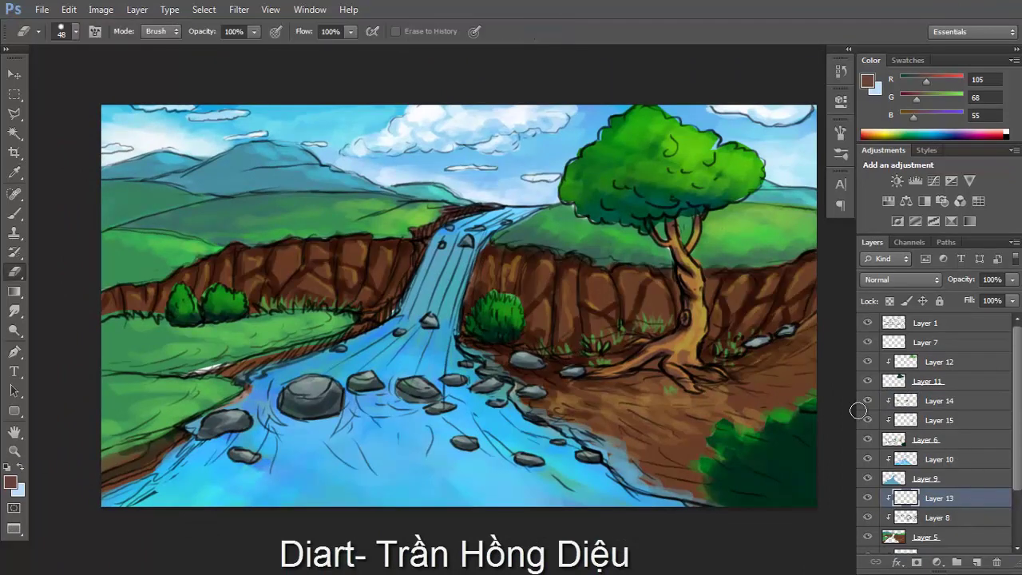
{"action": "left_click_drag", "start_coordinate": [567, 284], "coordinate": [607, 285]}
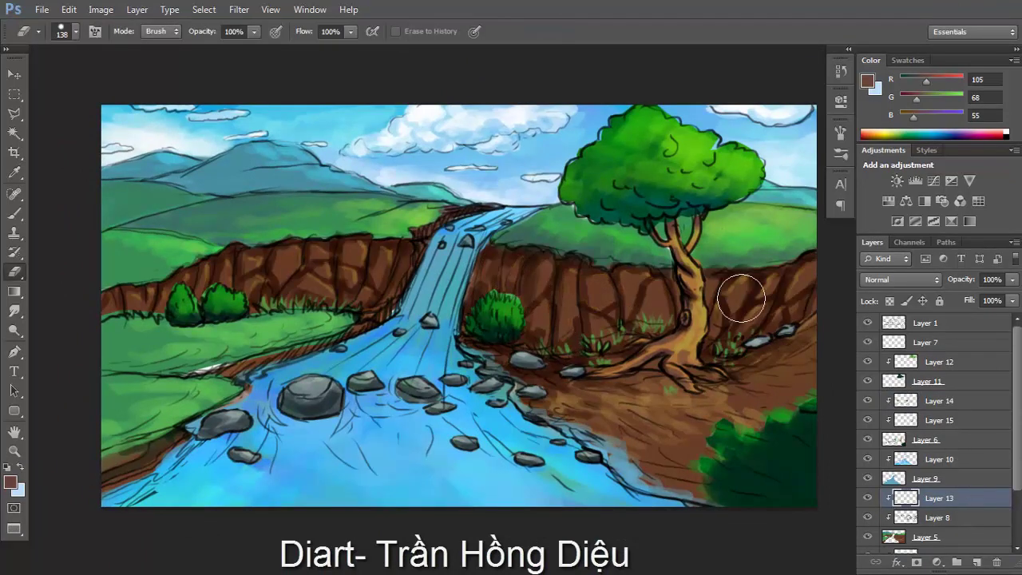
{"action": "left_click", "coordinate": [942, 517]}
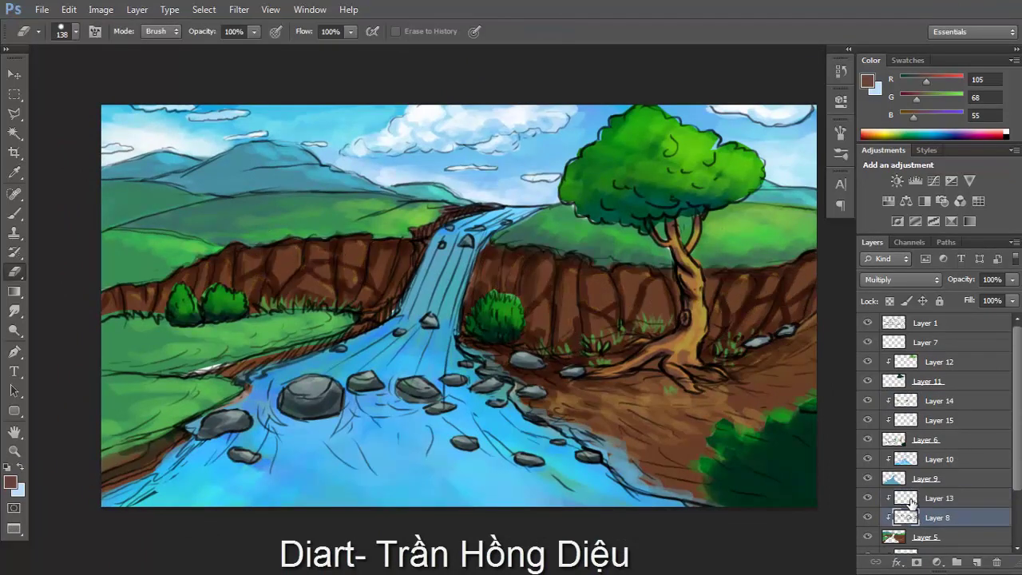
{"action": "right_click", "coordinate": [653, 288]}
{"action": "double_click", "coordinate": [744, 423]}
{"action": "left_click_drag", "start_coordinate": [582, 288], "coordinate": [572, 287]}
Lower the eraser to 30% opacity, then trace a selection along the right riverbank on Layer 13
{"action": "key", "text": "3"}
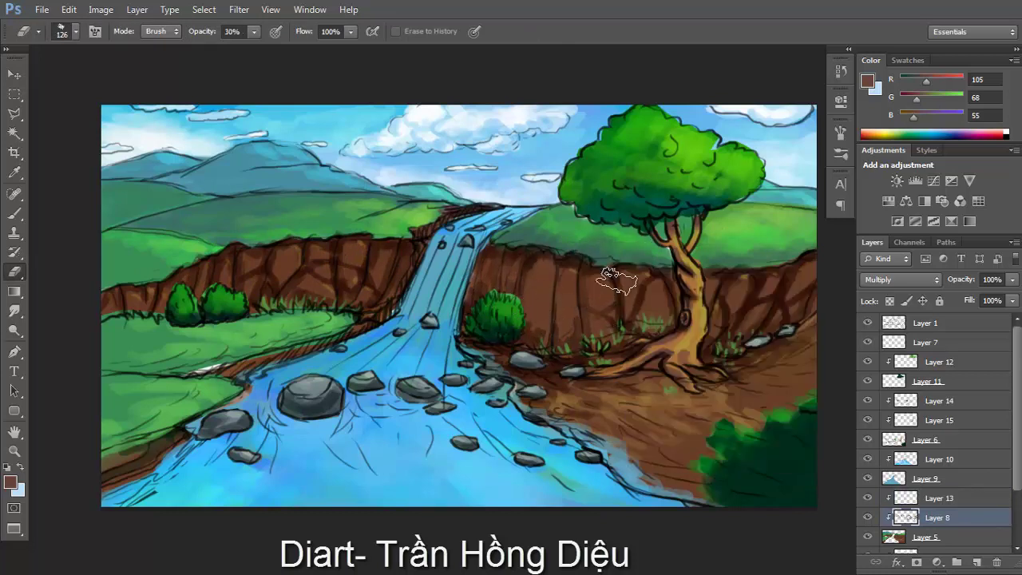
{"action": "scroll", "coordinate": [593, 317], "scroll_direction": "down", "scroll_amount": 1}
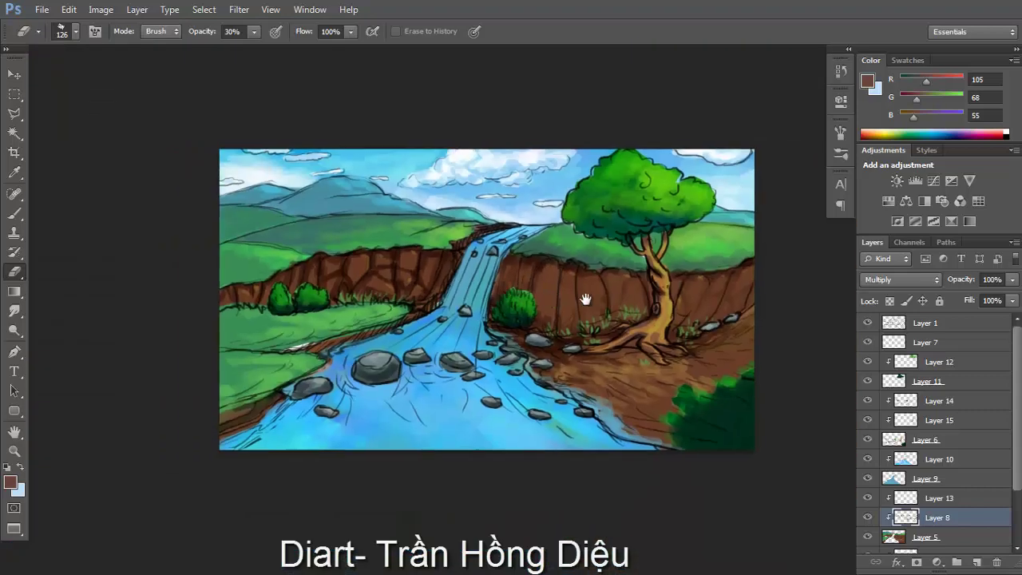
{"action": "left_click_drag", "start_coordinate": [512, 277], "coordinate": [633, 284]}
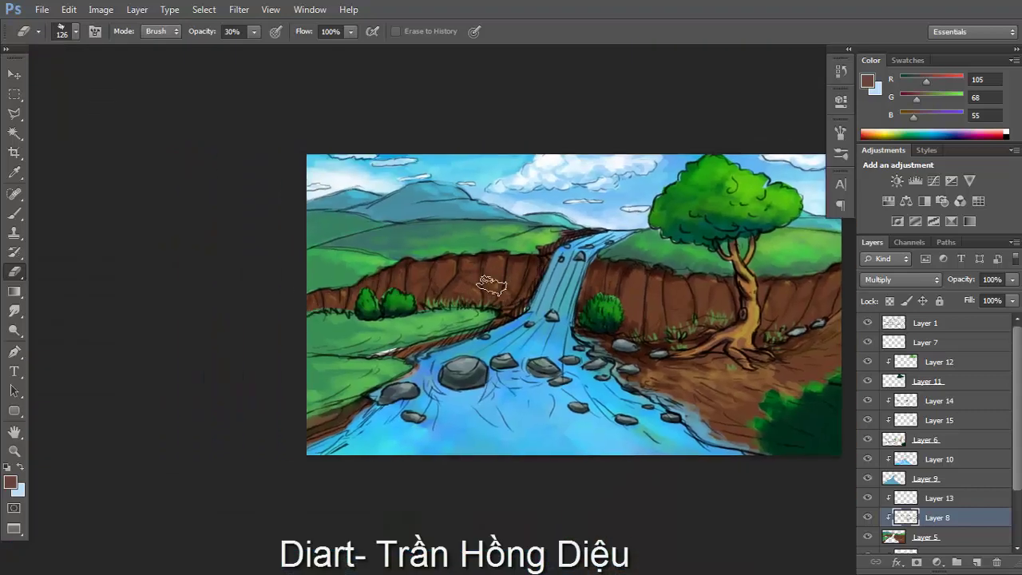
{"action": "left_click", "coordinate": [920, 498]}
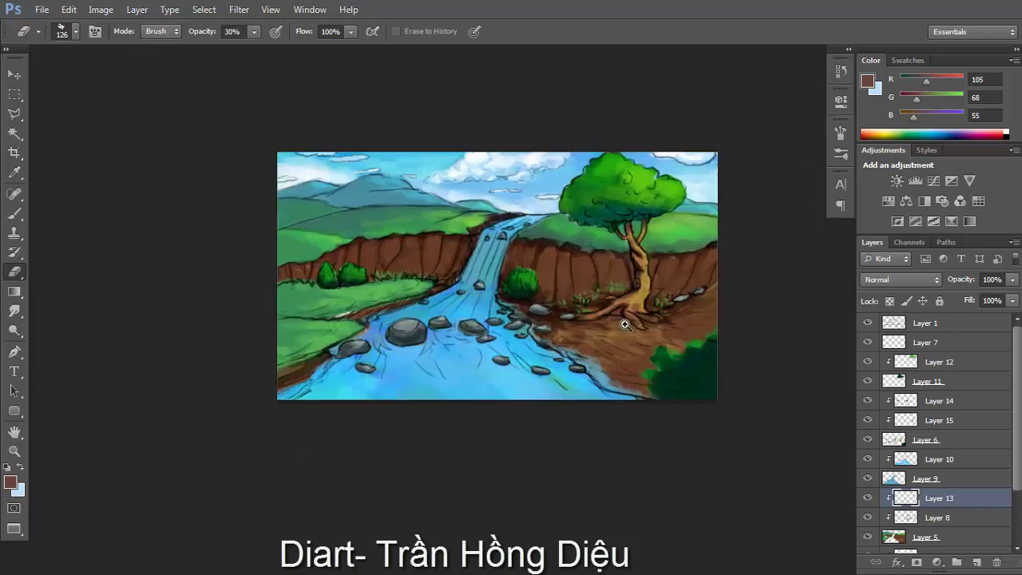
{"action": "mouse_move", "coordinate": [764, 272]}
{"action": "left_mouse_down"}
{"action": "mouse_move", "coordinate": [685, 313]}
{"action": "mouse_move", "coordinate": [578, 316]}
{"action": "mouse_move", "coordinate": [477, 276]}
{"action": "mouse_move", "coordinate": [402, 281]}
{"action": "left_mouse_up"}
Lasso both cliffs and shade them on Layer 8 with 87 px darker brown 97,54,34
{"action": "left_click", "coordinate": [296, 278]}
{"action": "left_click", "coordinate": [257, 277]}
{"action": "left_click", "coordinate": [276, 229]}
{"action": "double_click", "coordinate": [423, 188]}
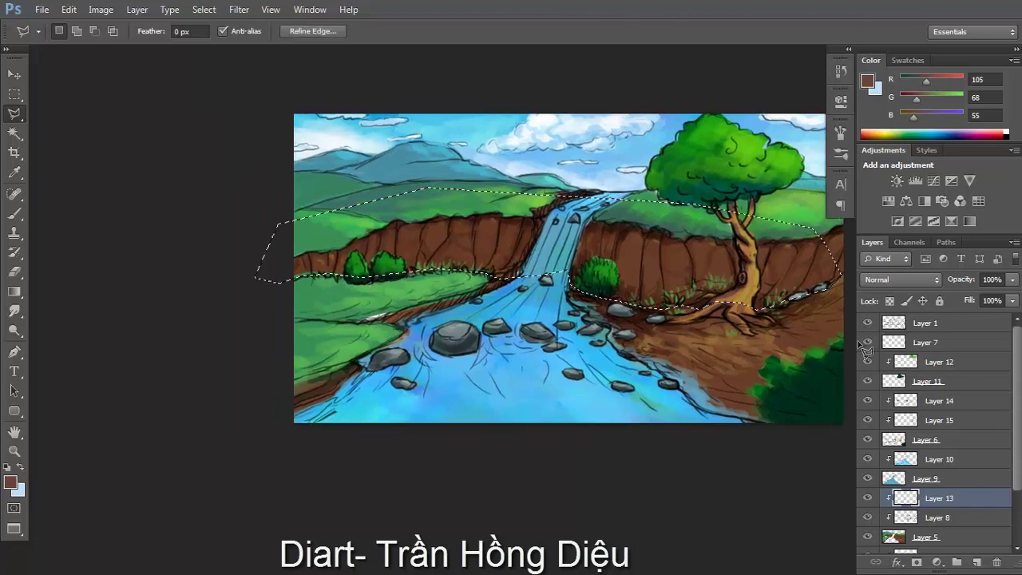
{"action": "left_click", "coordinate": [918, 517]}
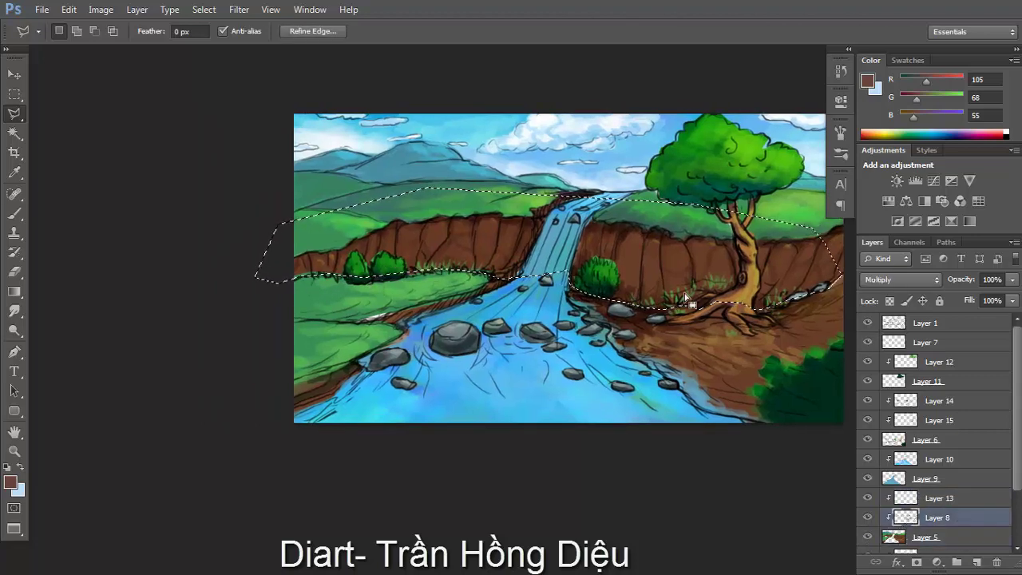
{"action": "key", "text": "b"}
{"action": "left_click", "coordinate": [511, 254], "text": "alt"}
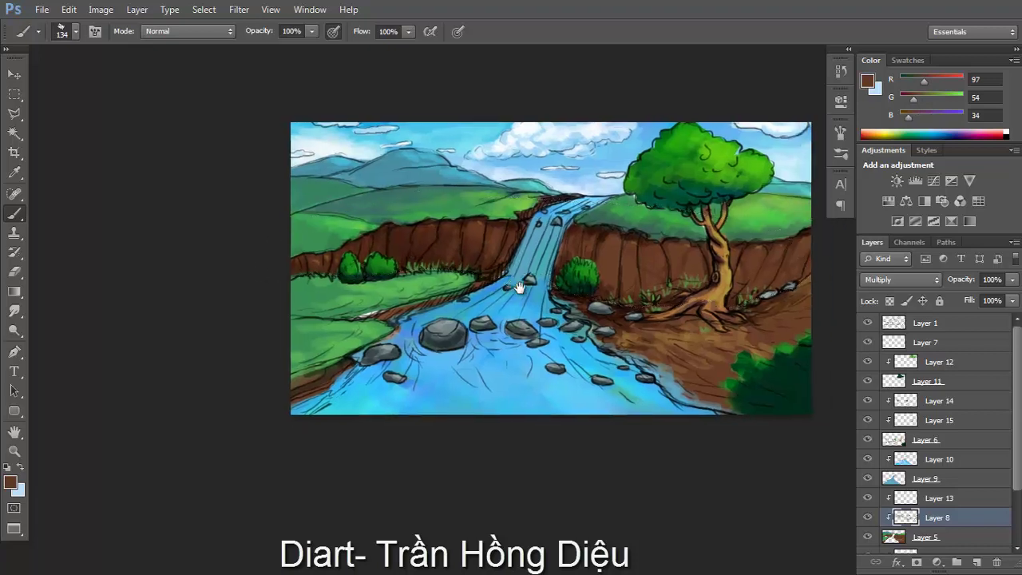
{"action": "left_click_drag", "start_coordinate": [376, 252], "coordinate": [336, 252]}
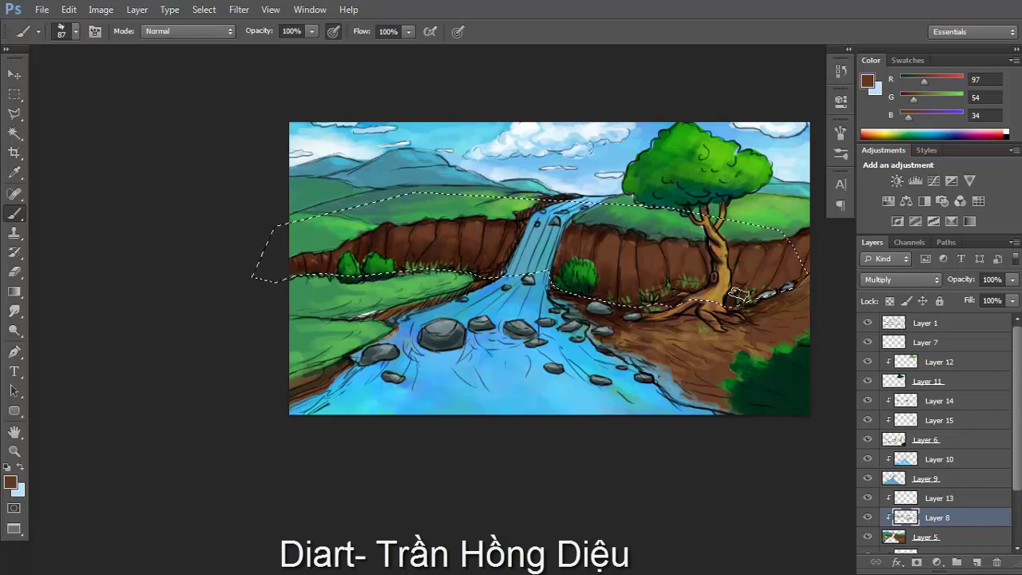
{"action": "key", "text": "ctrl+d"}
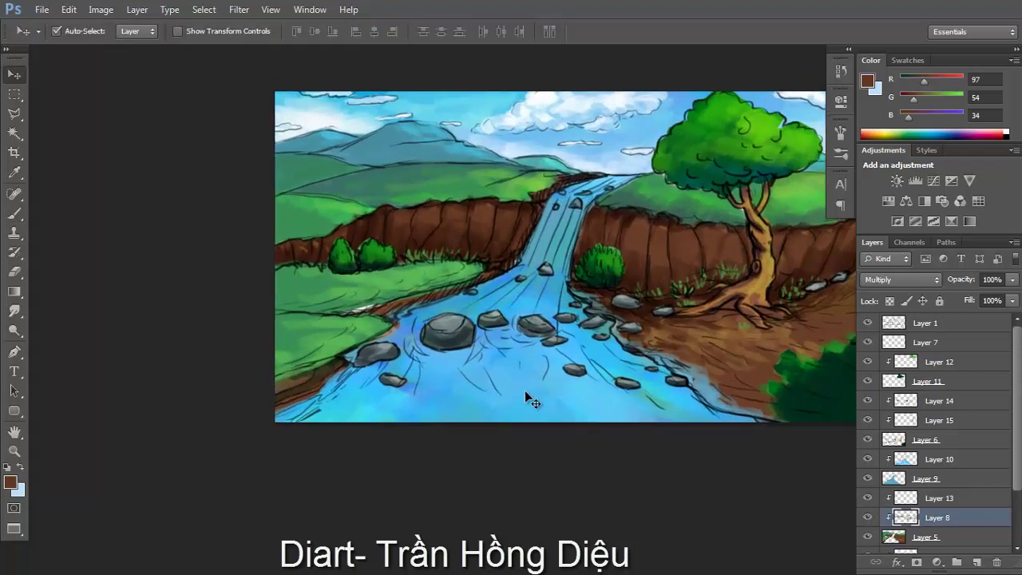
Add a new layer clipped to the river's Layer 10
{"action": "left_click", "coordinate": [526, 392]}
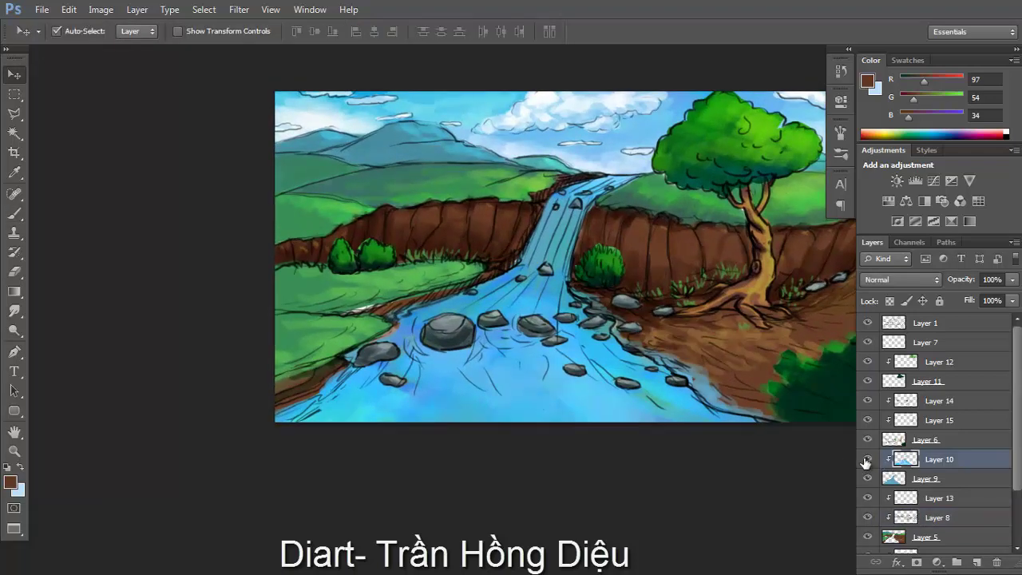
{"action": "left_click", "coordinate": [868, 459]}
{"action": "left_click", "coordinate": [868, 459]}
{"action": "left_click", "coordinate": [868, 475]}
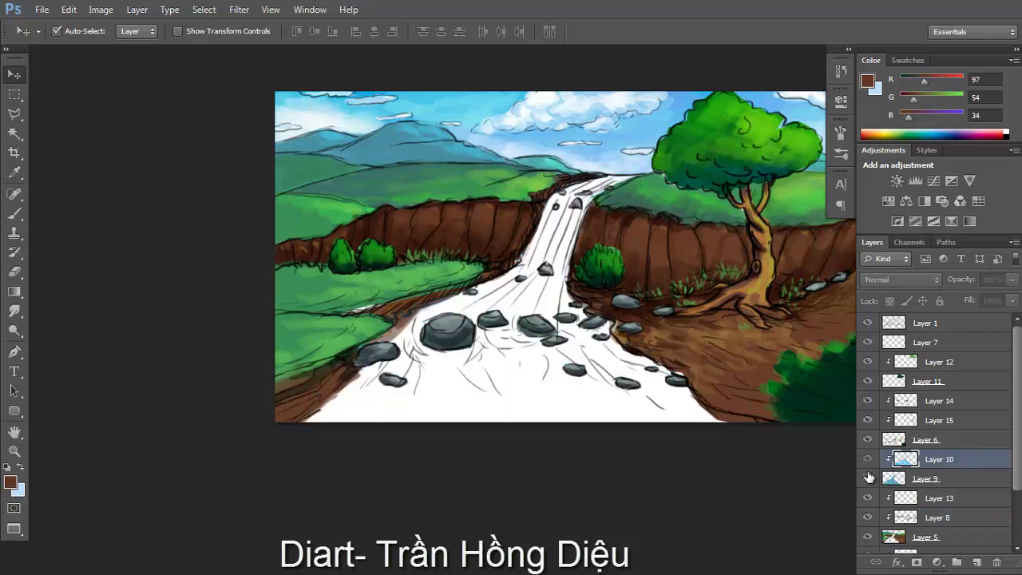
{"action": "left_click", "coordinate": [869, 475]}
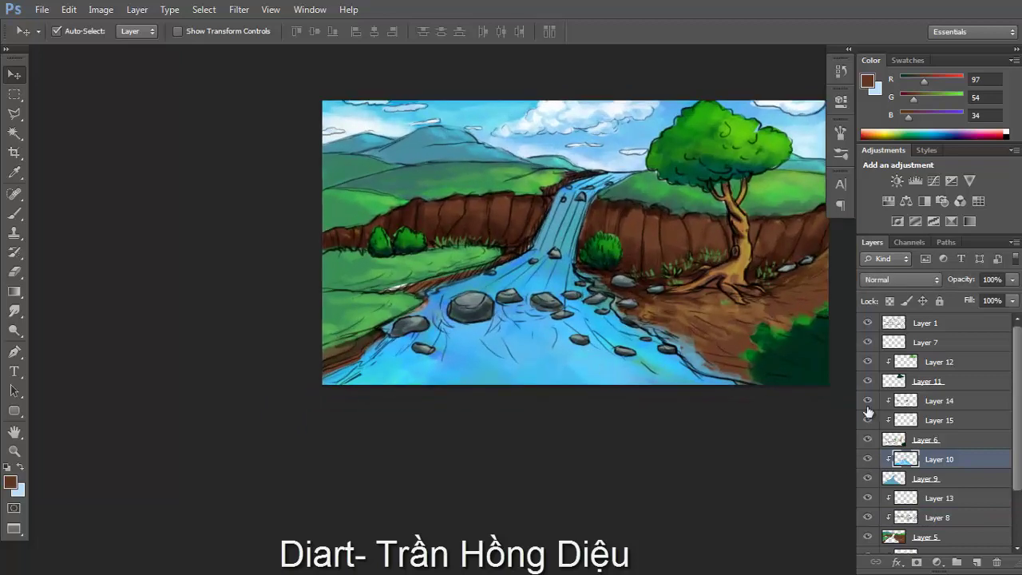
{"action": "left_click", "coordinate": [976, 562]}
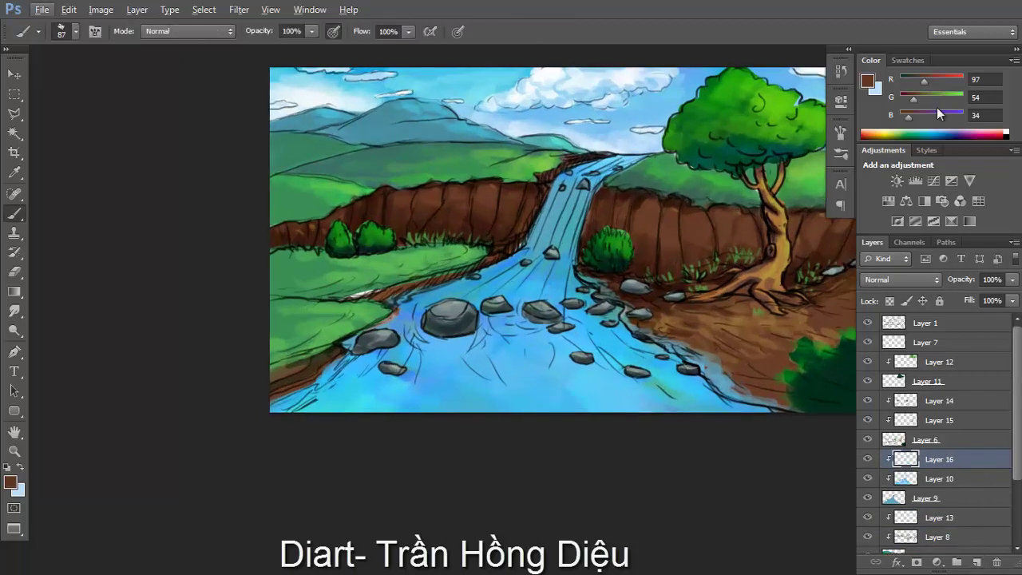
On Layer 16, paint pale green-white (213,255,228) streaks below the waterfall base
{"action": "left_click", "coordinate": [930, 135]}
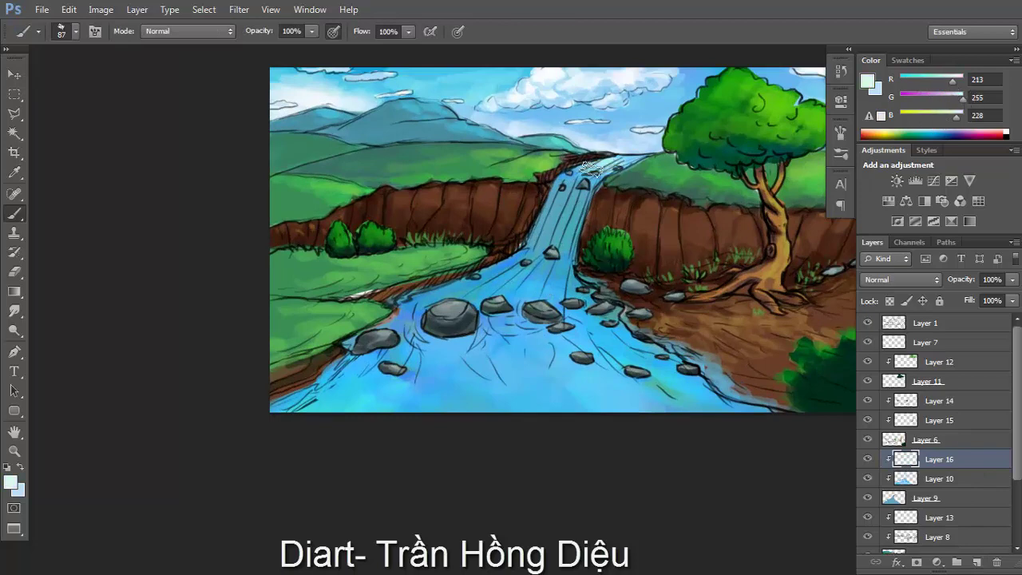
{"action": "mouse_move", "coordinate": [527, 256]}
{"action": "left_mouse_down"}
{"action": "mouse_move", "coordinate": [511, 308]}
{"action": "mouse_move", "coordinate": [550, 308]}
{"action": "left_mouse_up"}
{"action": "left_click_drag", "start_coordinate": [571, 256], "coordinate": [559, 316]}
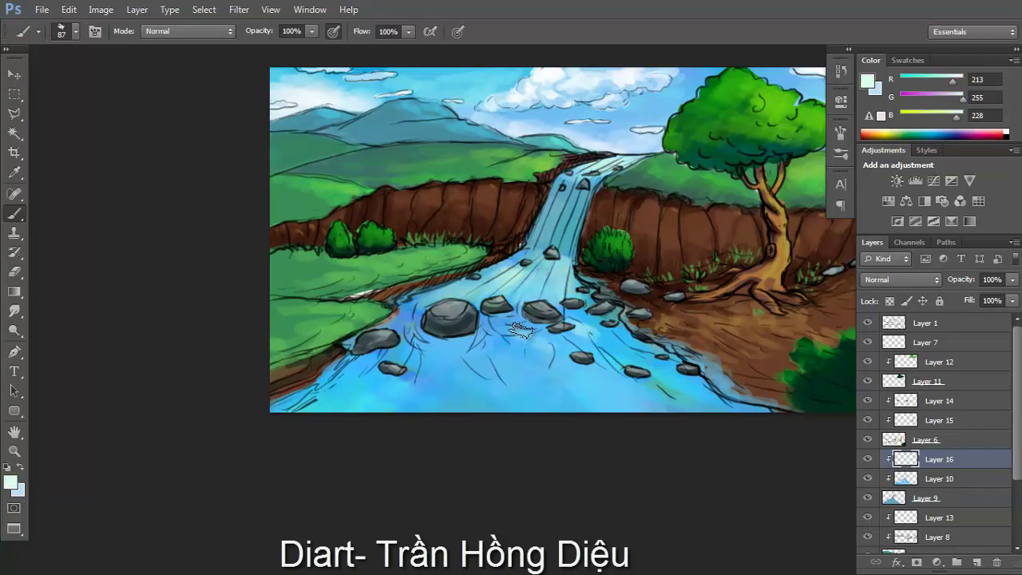
{"action": "scroll", "coordinate": [508, 319], "scroll_direction": "up", "scroll_amount": 2}
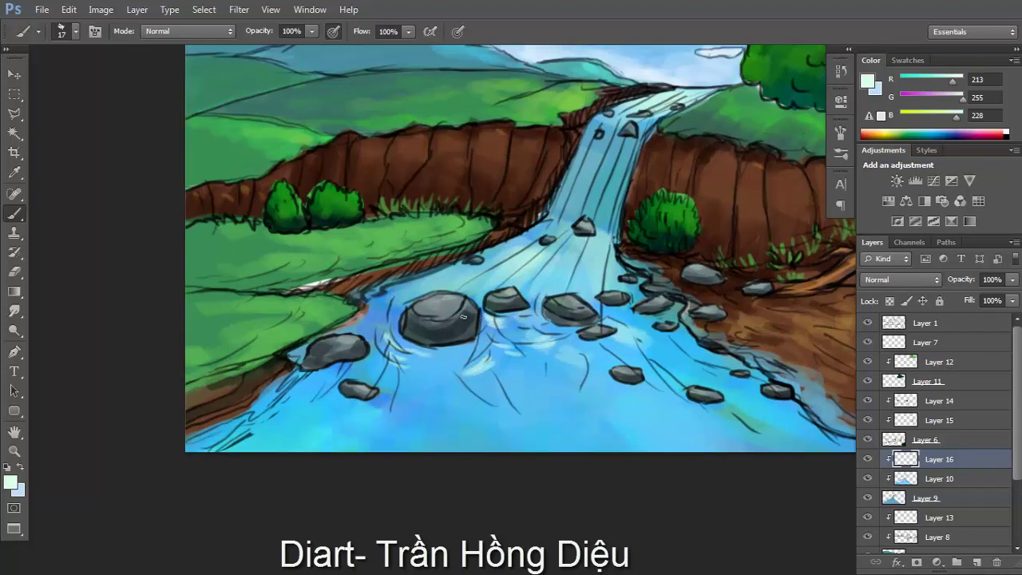
{"action": "scroll", "coordinate": [463, 316], "scroll_direction": "down", "scroll_amount": 2}
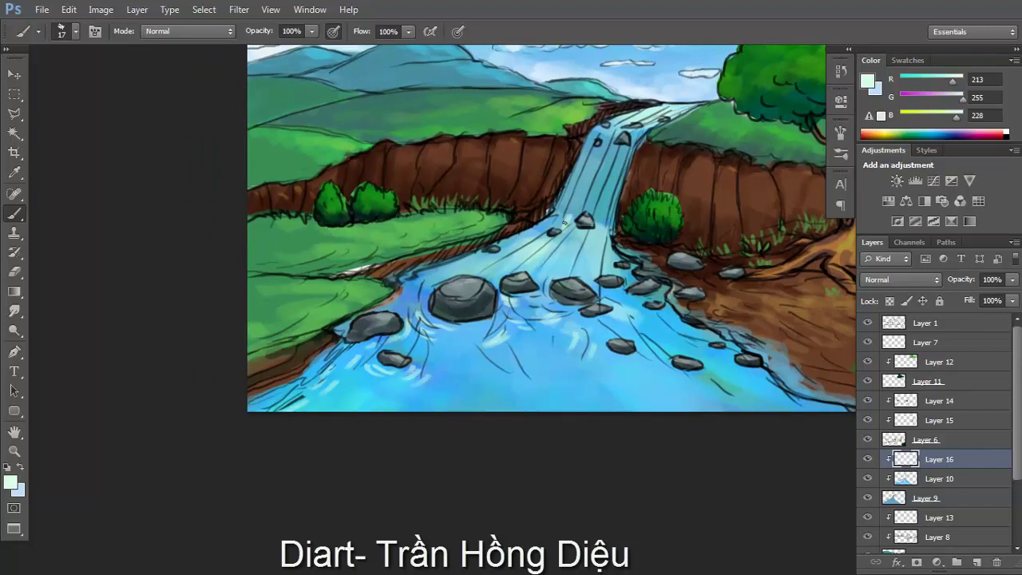
{"action": "key", "text": "bracketright"}
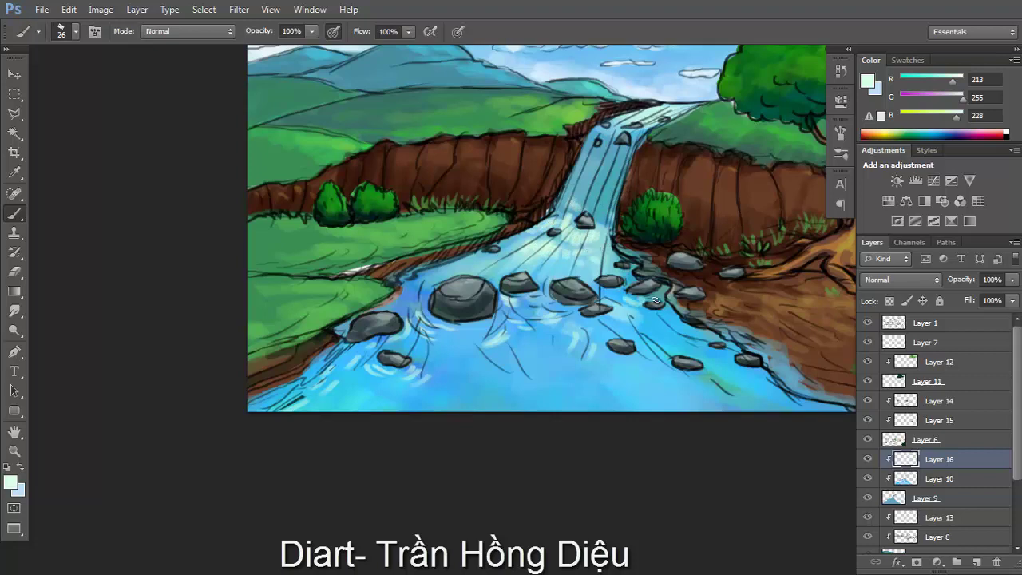
Paint 26 px foam highlights around the river rocks, the bottom edge and down the waterfall
{"action": "left_click_drag", "start_coordinate": [689, 334], "coordinate": [595, 310]}
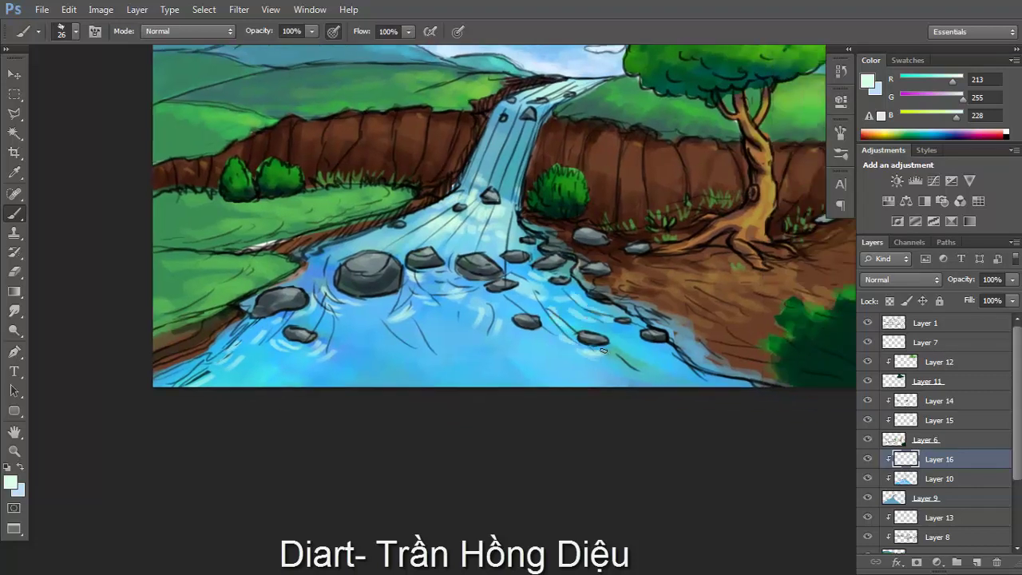
{"action": "mouse_move", "coordinate": [603, 351]}
{"action": "left_mouse_down"}
{"action": "mouse_move", "coordinate": [662, 348]}
{"action": "mouse_move", "coordinate": [671, 364]}
{"action": "left_mouse_up"}
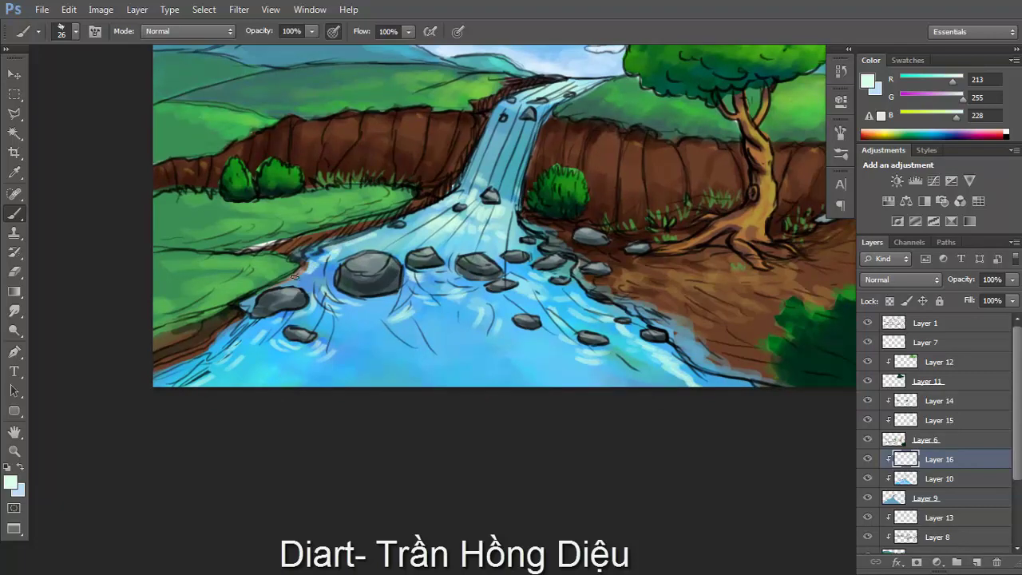
{"action": "left_click_drag", "start_coordinate": [543, 357], "coordinate": [412, 363]}
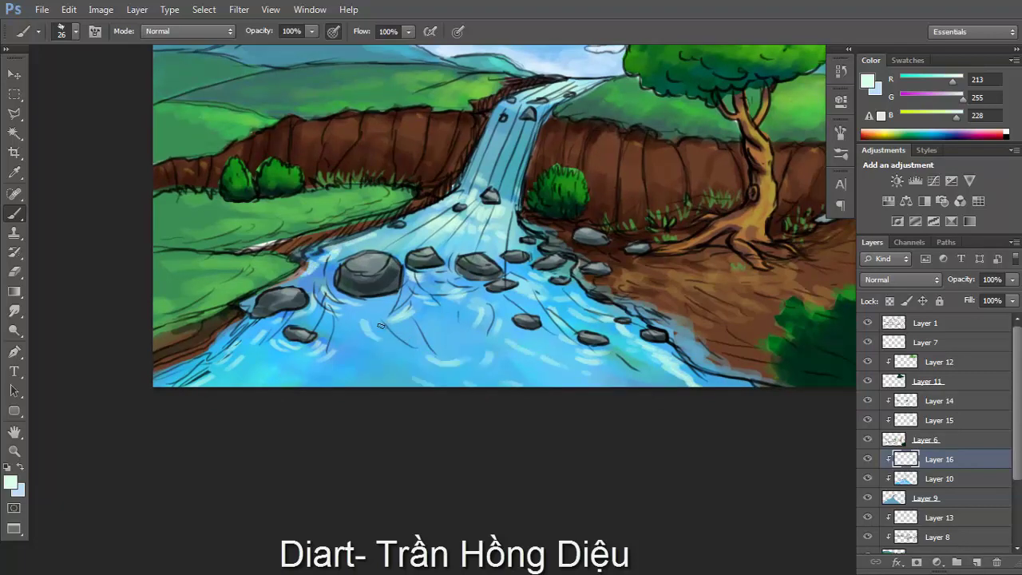
{"action": "left_click_drag", "start_coordinate": [381, 325], "coordinate": [487, 341]}
{"action": "left_click_drag", "start_coordinate": [350, 327], "coordinate": [375, 382]}
{"action": "left_click_drag", "start_coordinate": [517, 122], "coordinate": [511, 188]}
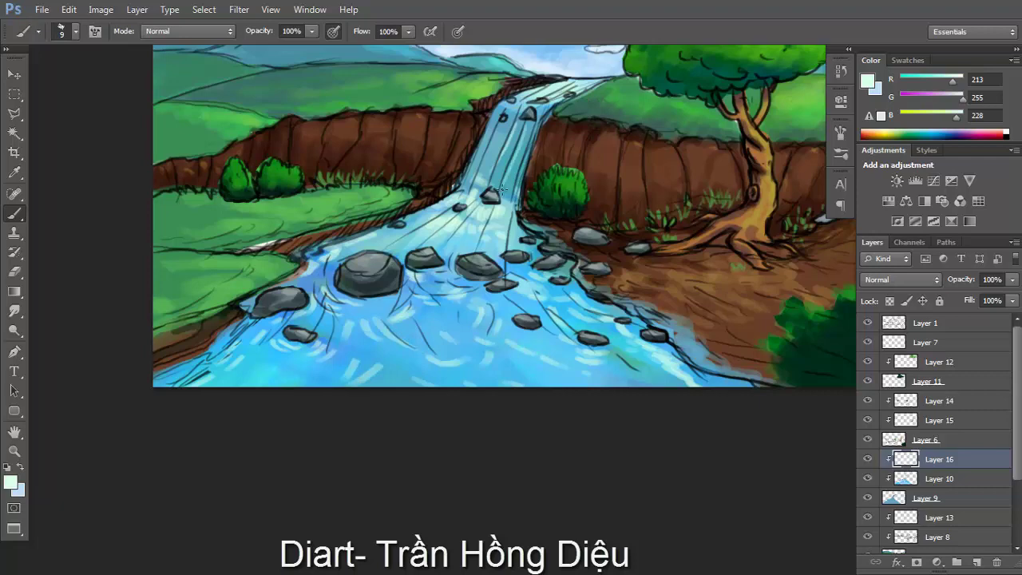
{"action": "left_click_drag", "start_coordinate": [519, 140], "coordinate": [487, 159]}
{"action": "key", "text": "ctrl+minus"}
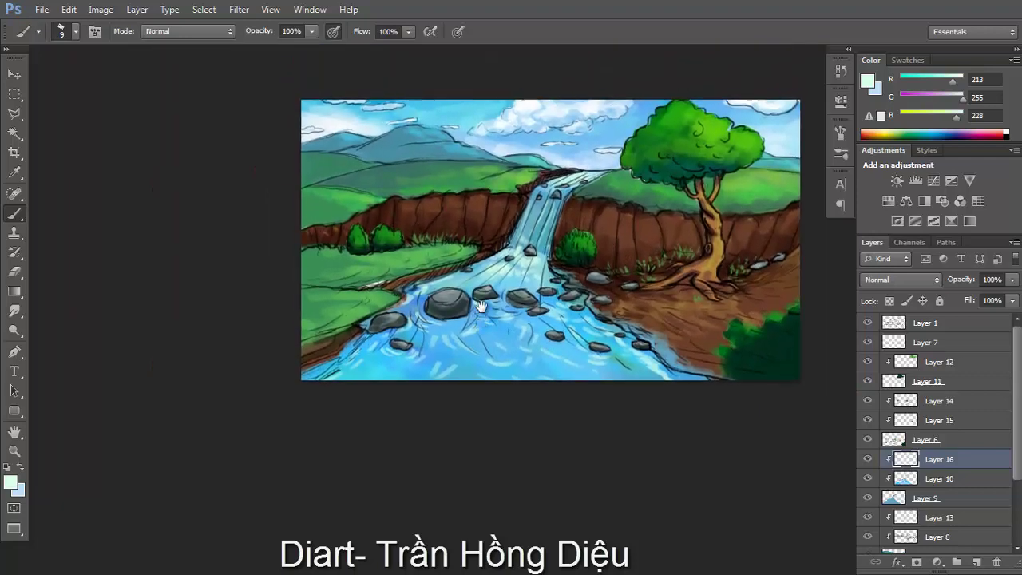